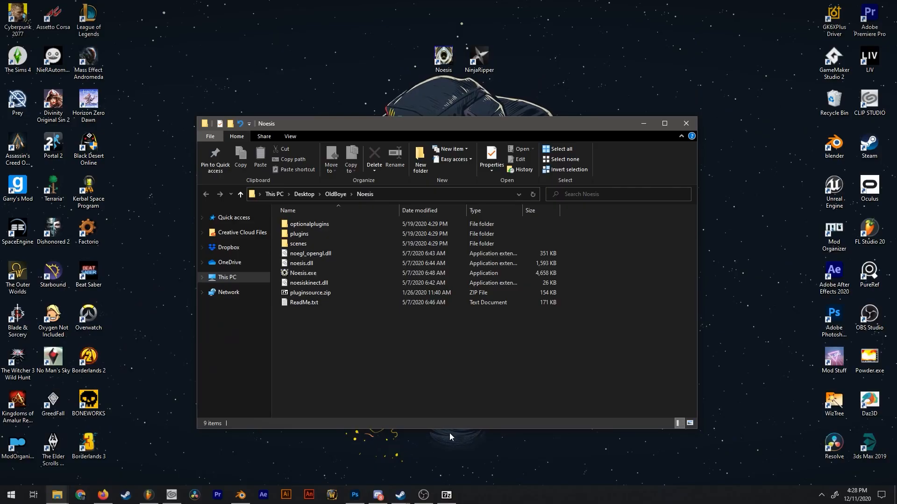
Bring up the noesis_importer archive folder beside Noesis's plugins\python folder and select fmt_ninjaripper_rip.py.
{"action": "left_click", "coordinate": [449, 497]}
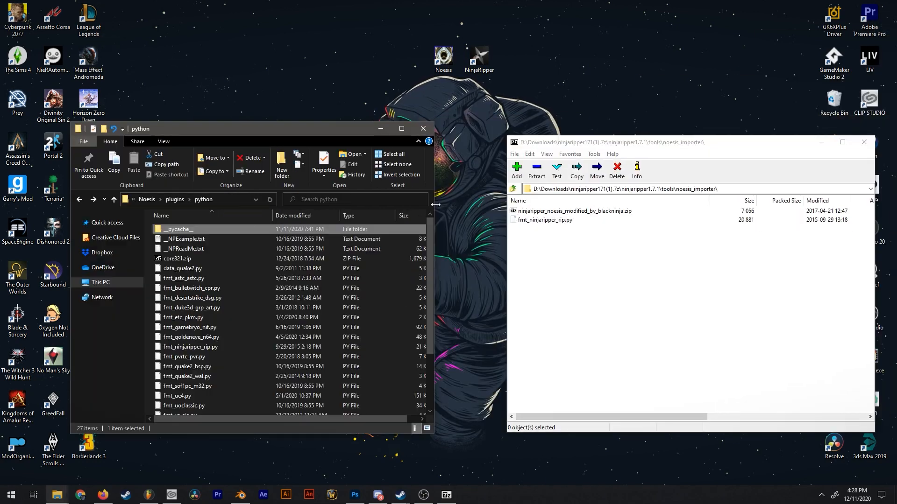
{"action": "left_click", "coordinate": [544, 220]}
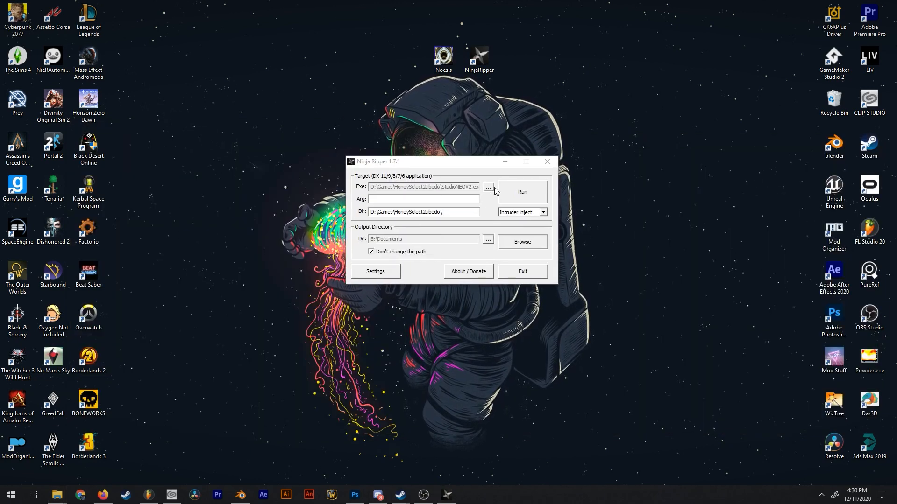
Choose StudioNEOV2.exe from the HoneySelect2Libedo folder as Ninja Ripper's target executable.
{"action": "left_click", "coordinate": [491, 188]}
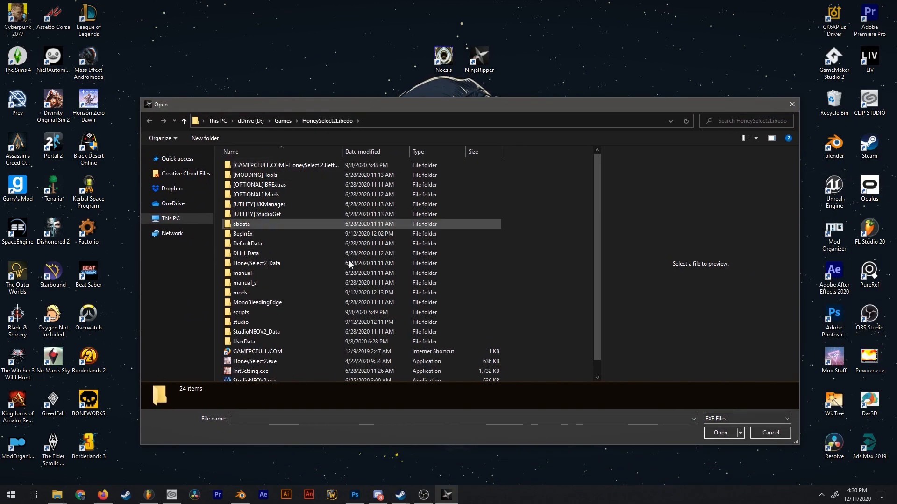
{"action": "scroll", "coordinate": [350, 262], "scroll_direction": "down", "scroll_amount": 1}
{"action": "left_click", "coordinate": [264, 366]}
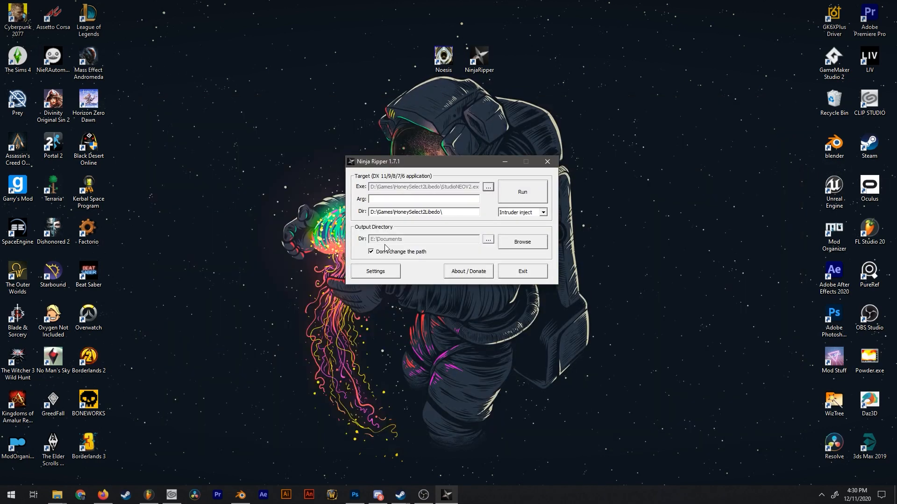
{"action": "left_click", "coordinate": [720, 432]}
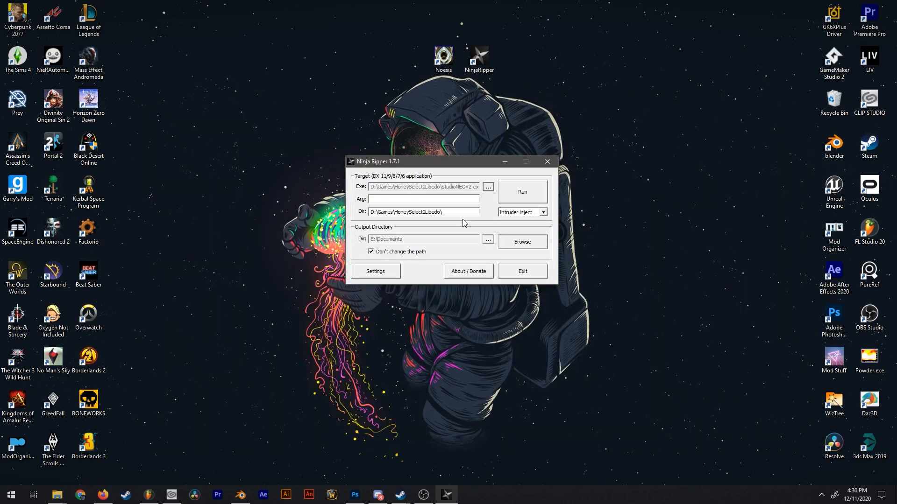
Check the rip key settings, accept them and run the target executable from Ninja Ripper.
{"action": "left_click", "coordinate": [570, 268]}
{"action": "left_click", "coordinate": [375, 271]}
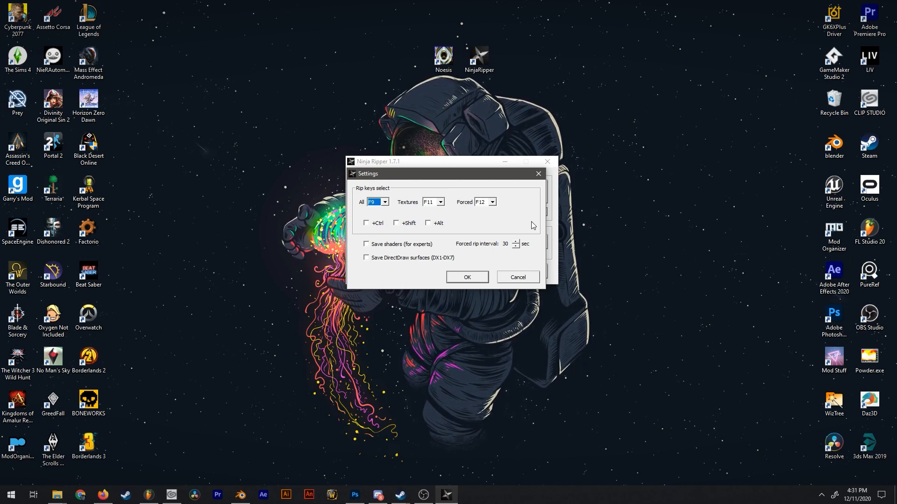
{"action": "left_click_drag", "start_coordinate": [390, 181], "coordinate": [403, 195]}
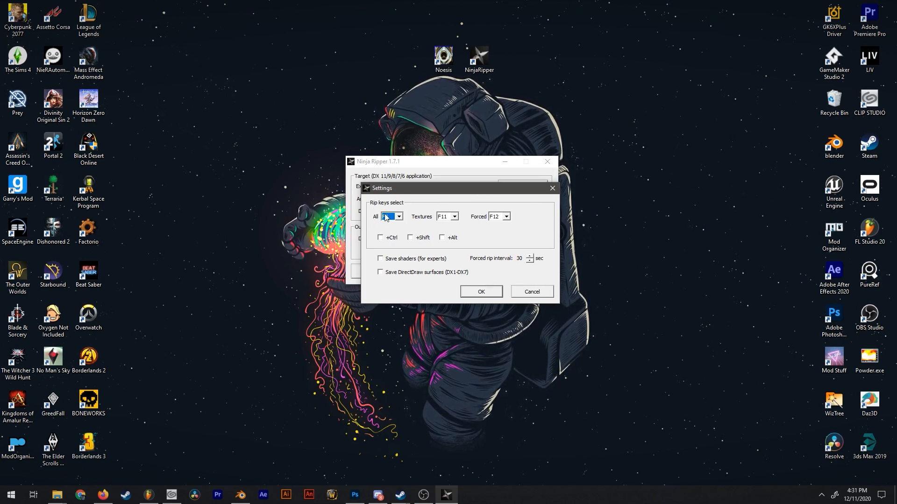
{"action": "left_click", "coordinate": [481, 292]}
{"action": "left_click", "coordinate": [523, 192]}
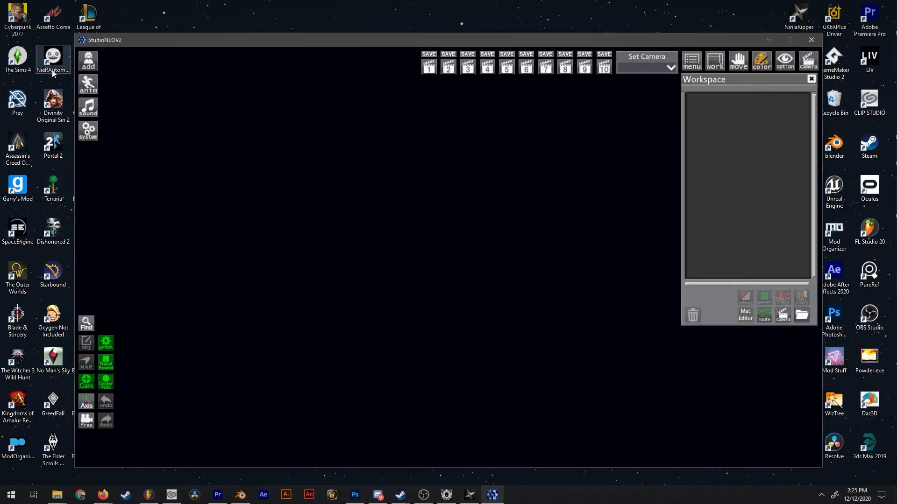
Add the female character Ren to the empty StudioNEOV2 scene.
{"action": "left_click", "coordinate": [88, 63]}
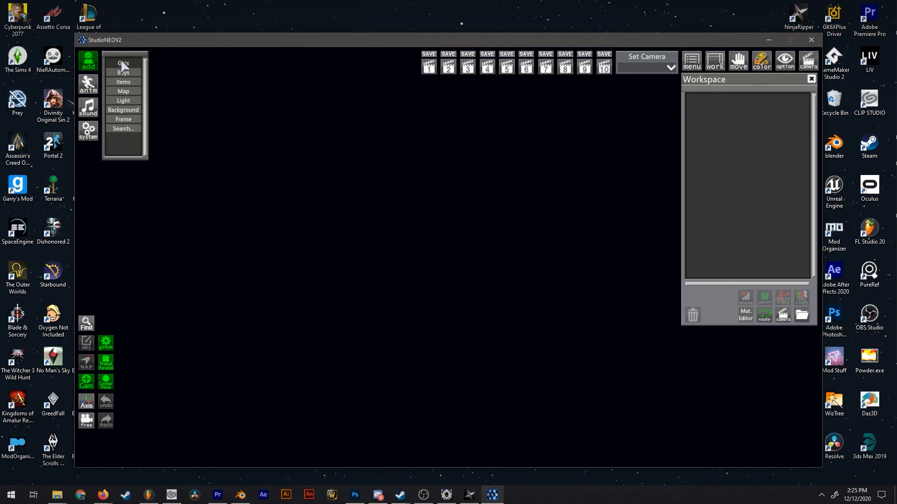
{"action": "left_click", "coordinate": [123, 64]}
{"action": "left_click", "coordinate": [193, 69]}
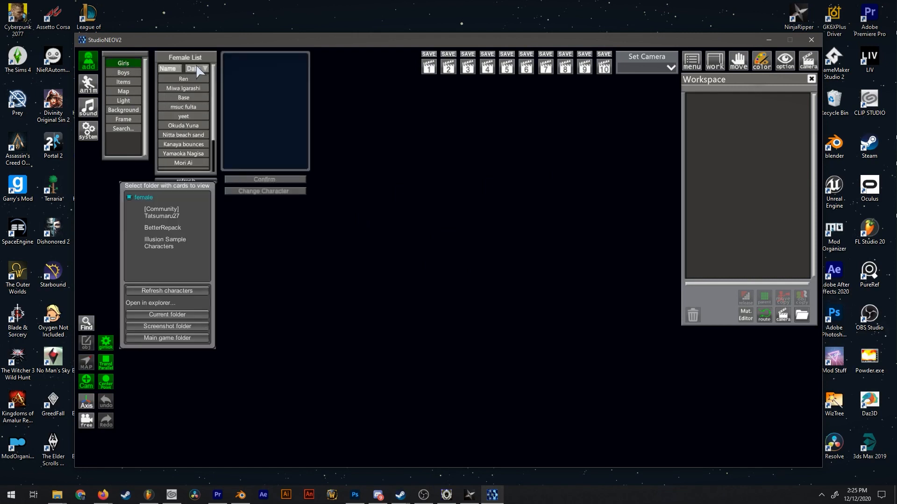
{"action": "left_click", "coordinate": [187, 78]}
{"action": "left_click", "coordinate": [279, 180]}
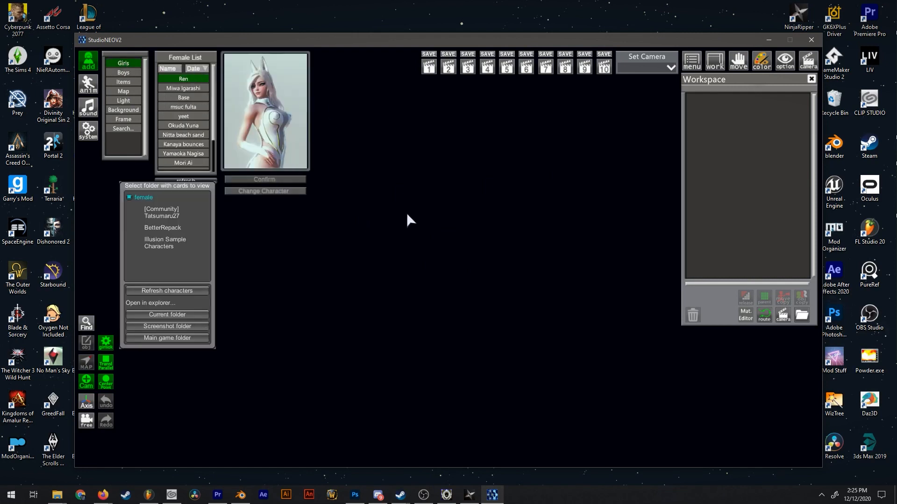
Apply the Standing 2 animation from the Character Pose group to the character.
{"action": "left_click_drag", "start_coordinate": [383, 213], "coordinate": [275, 389]}
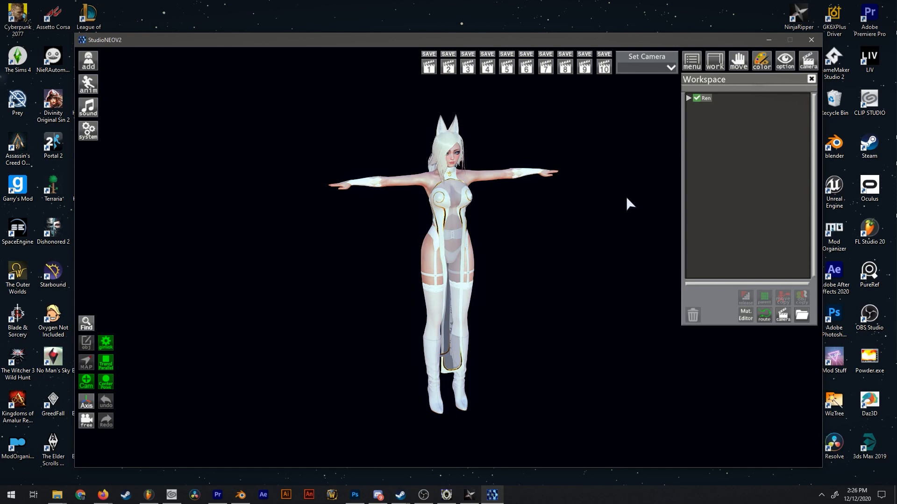
{"action": "scroll", "coordinate": [646, 208], "scroll_direction": "up", "scroll_amount": 2}
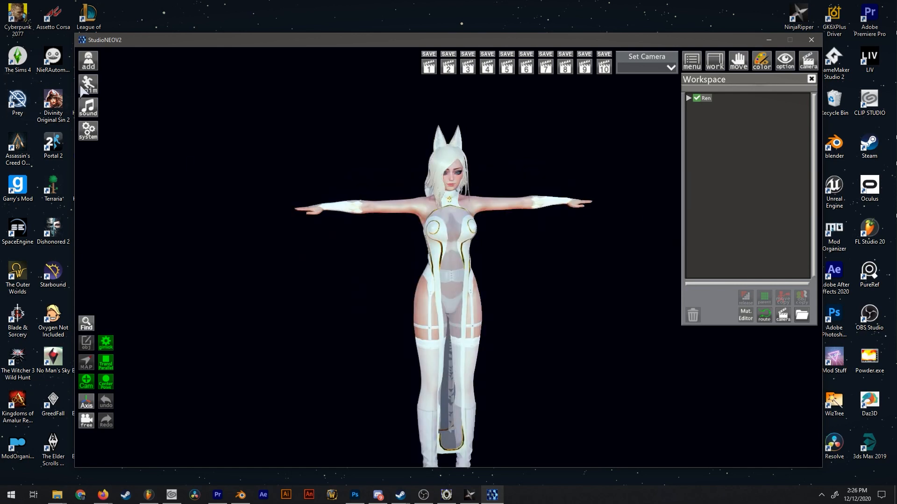
{"action": "left_click", "coordinate": [97, 82]}
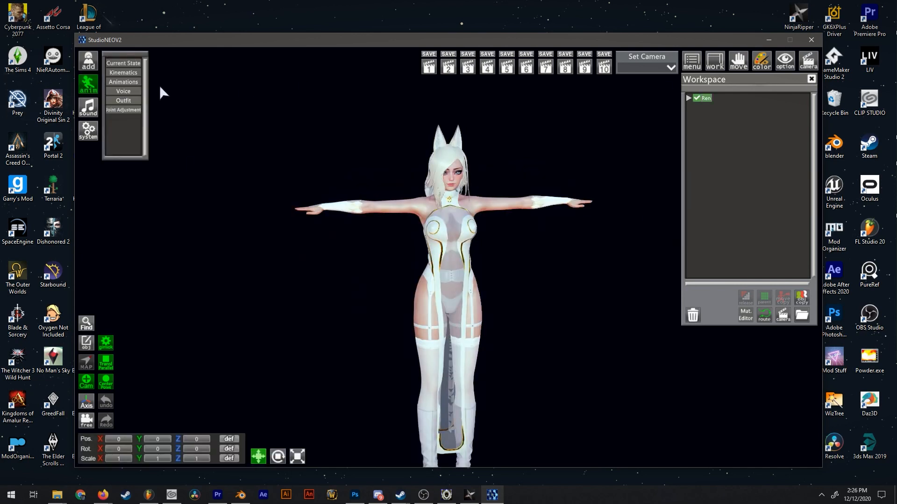
{"action": "left_click", "coordinate": [124, 82]}
{"action": "left_click", "coordinate": [174, 63]}
{"action": "left_click", "coordinate": [224, 72]}
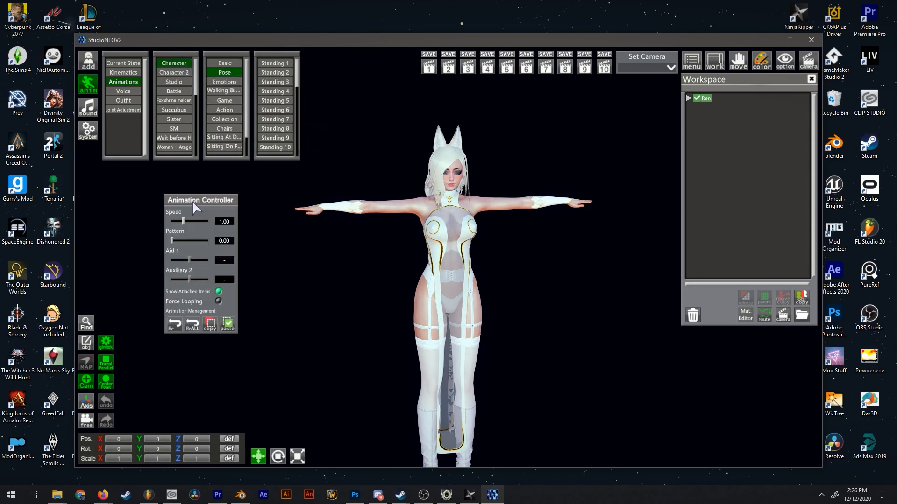
{"action": "left_click", "coordinate": [275, 72]}
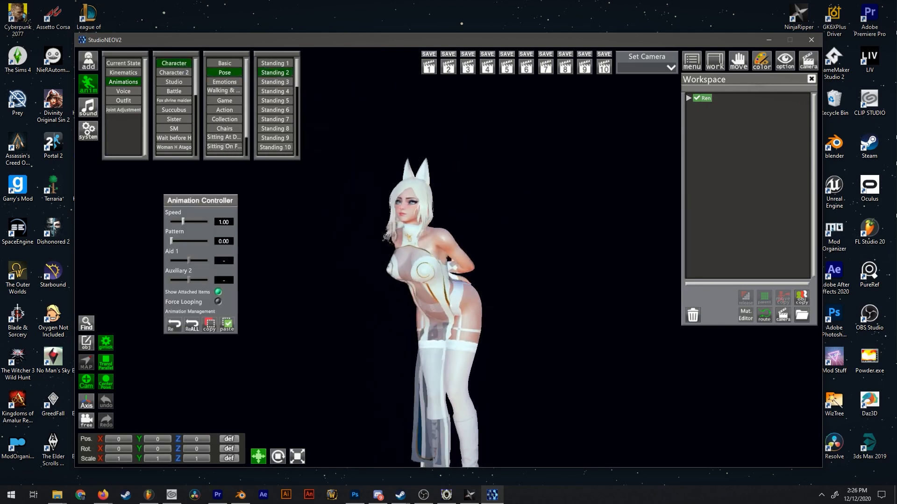
Set the character to T-Pose from the Basic animation group and hide the animation options.
{"action": "scroll", "coordinate": [448, 254], "scroll_direction": "up", "scroll_amount": 5}
{"action": "left_click_drag", "start_coordinate": [448, 254], "coordinate": [537, 254]}
{"action": "scroll", "coordinate": [449, 254], "scroll_direction": "down", "scroll_amount": 6}
{"action": "middle_click_drag", "start_coordinate": [448, 254], "coordinate": [448, 229]}
{"action": "left_click_drag", "start_coordinate": [448, 254], "coordinate": [364, 254]}
{"action": "left_click", "coordinate": [225, 65]}
{"action": "left_click", "coordinate": [275, 63]}
{"action": "right_click_drag", "start_coordinate": [486, 136], "coordinate": [486, 191]}
{"action": "mouse_move", "coordinate": [449, 254]}
{"action": "left_mouse_down"}
{"action": "mouse_move", "coordinate": [364, 254]}
{"action": "mouse_move", "coordinate": [448, 254]}
{"action": "left_mouse_up"}
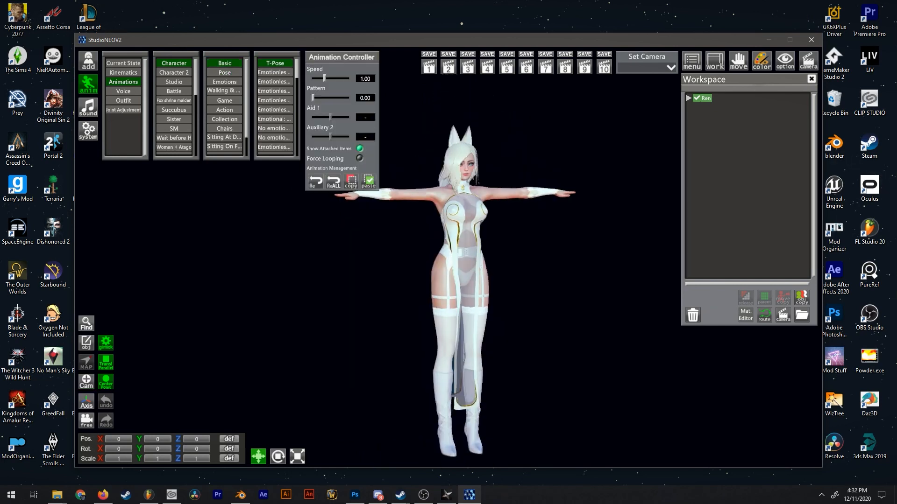
{"action": "left_click_drag", "start_coordinate": [425, 89], "coordinate": [451, 103]}
{"action": "left_click_drag", "start_coordinate": [554, 195], "coordinate": [532, 182]}
{"action": "left_click", "coordinate": [88, 84]}
Close StudioNEOV2 and Ninja Ripper, and switch to Noesis.
{"action": "left_click_drag", "start_coordinate": [481, 196], "coordinate": [469, 177]}
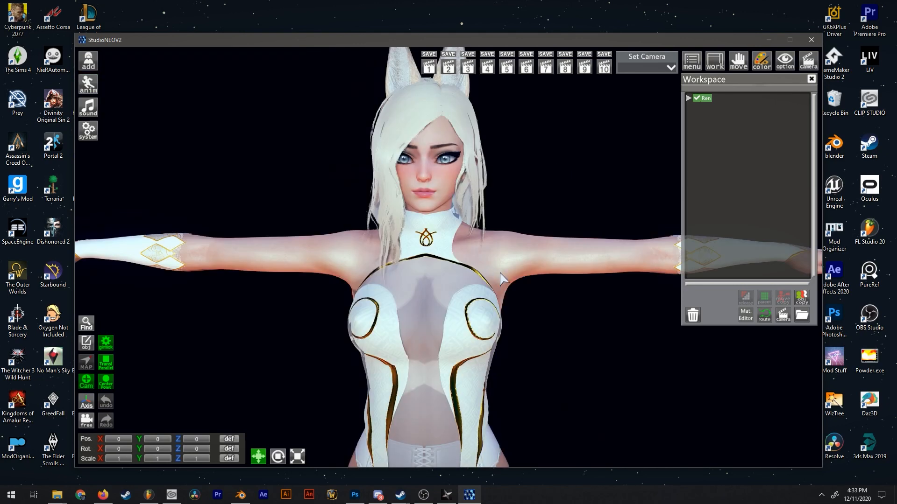
{"action": "scroll", "coordinate": [455, 278], "scroll_direction": "down", "scroll_amount": 5}
{"action": "left_click_drag", "start_coordinate": [428, 273], "coordinate": [455, 278]}
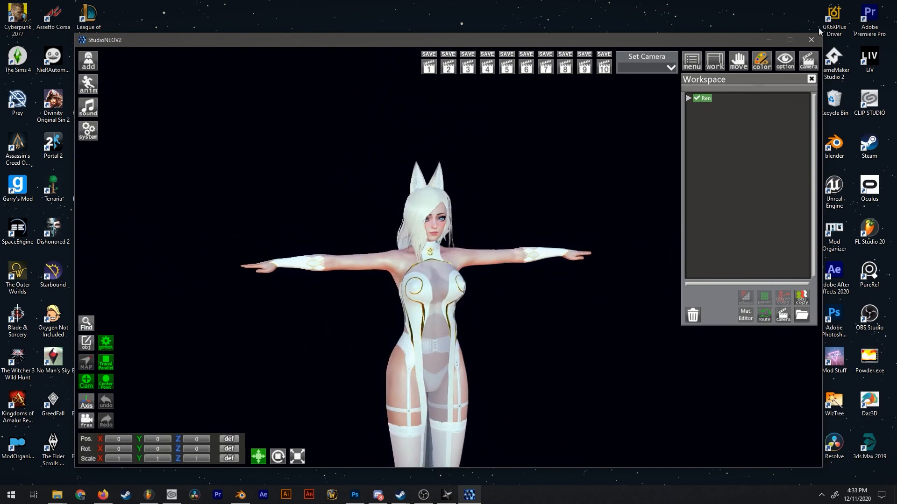
{"action": "left_click", "coordinate": [810, 42]}
{"action": "left_click", "coordinate": [547, 162]}
{"action": "double_click", "coordinate": [443, 58]}
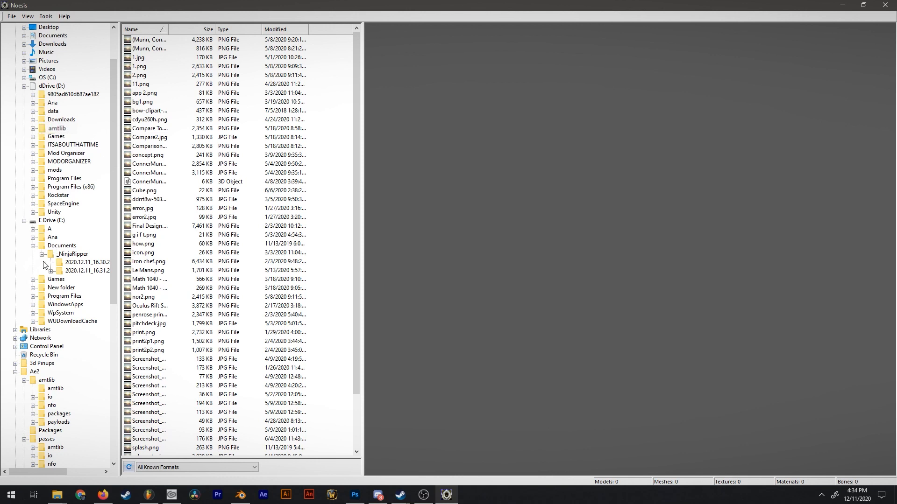
Browse E:\Documents\_NinjaRipper to the 2020.12.11_16.32.28 rip folder inside the 2020.12.11_16.31.20 StudioNEOV2 folder.
{"action": "left_click", "coordinate": [73, 254]}
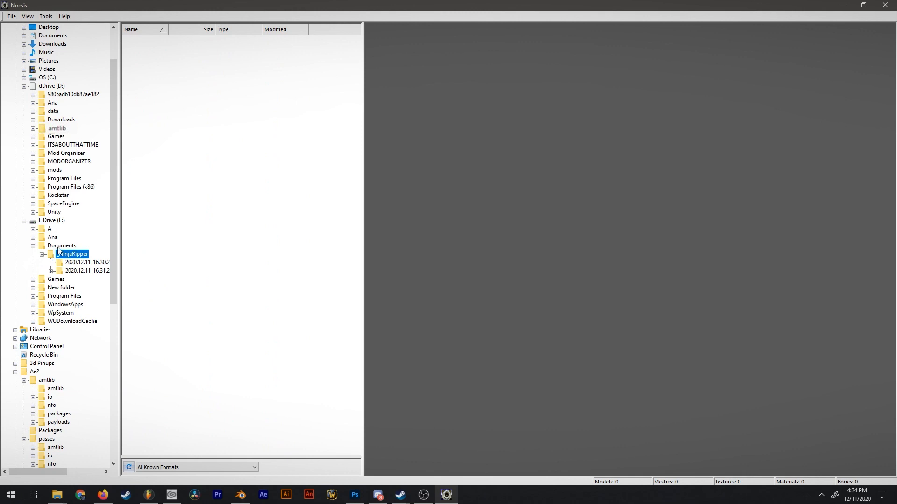
{"action": "left_click", "coordinate": [59, 246]}
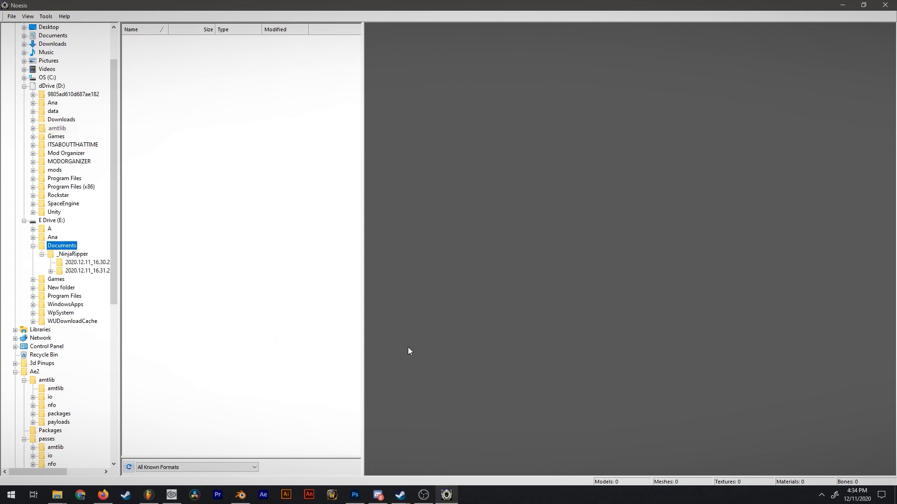
{"action": "left_click", "coordinate": [79, 262]}
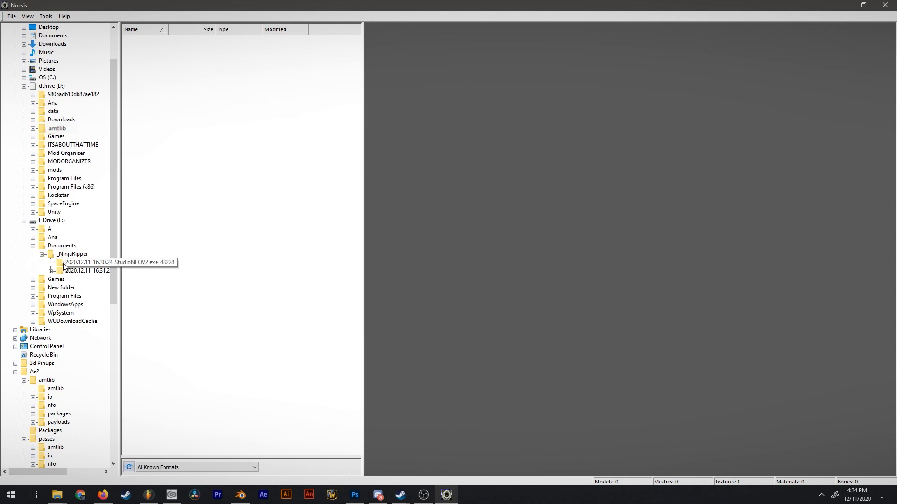
{"action": "left_click", "coordinate": [81, 271]}
{"action": "left_click_drag", "start_coordinate": [49, 472], "coordinate": [70, 472]}
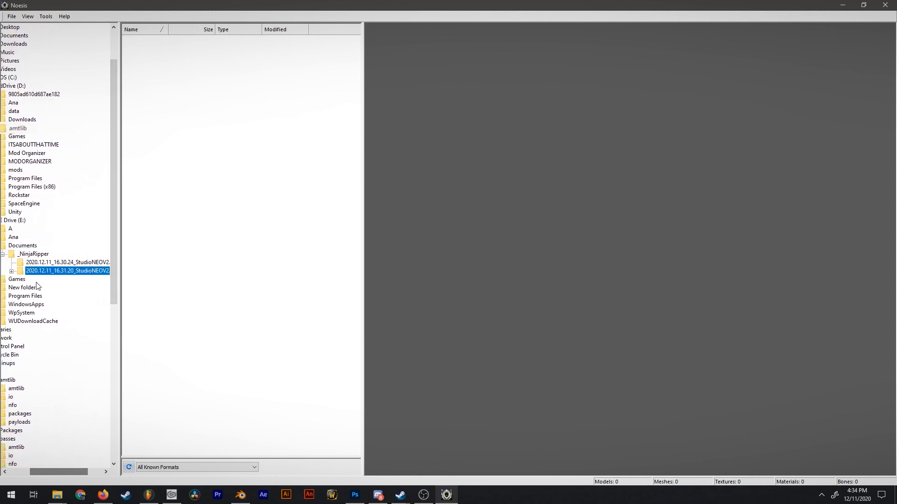
{"action": "left_click", "coordinate": [11, 271]}
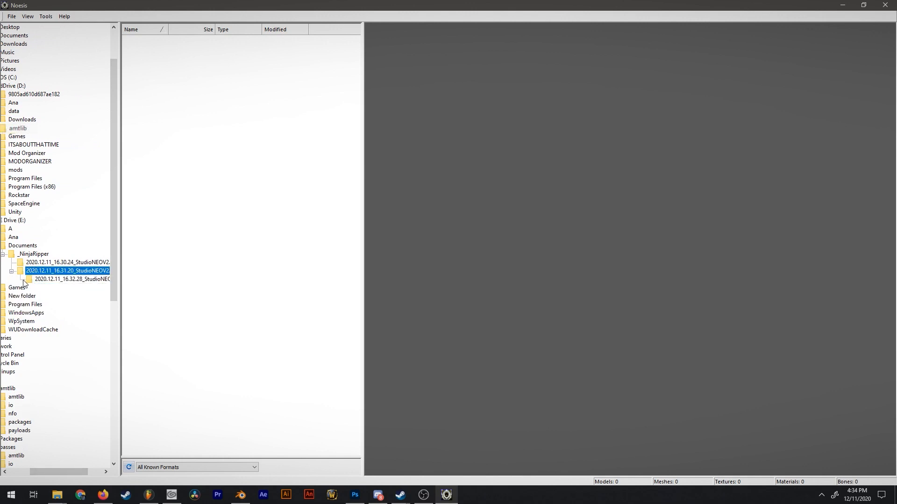
{"action": "left_click", "coordinate": [65, 279]}
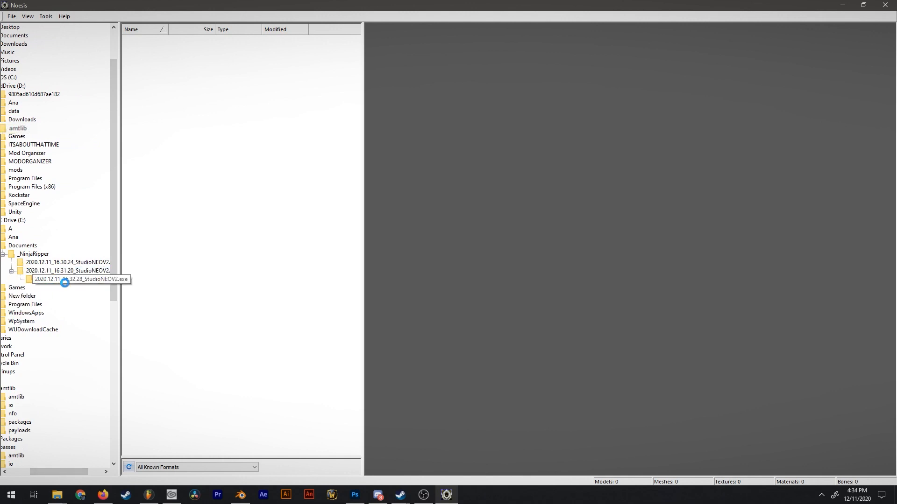
Sort the ripped files by type so the RIP meshes come first, and preview Mesh_0054.rip.
{"action": "left_click", "coordinate": [239, 32]}
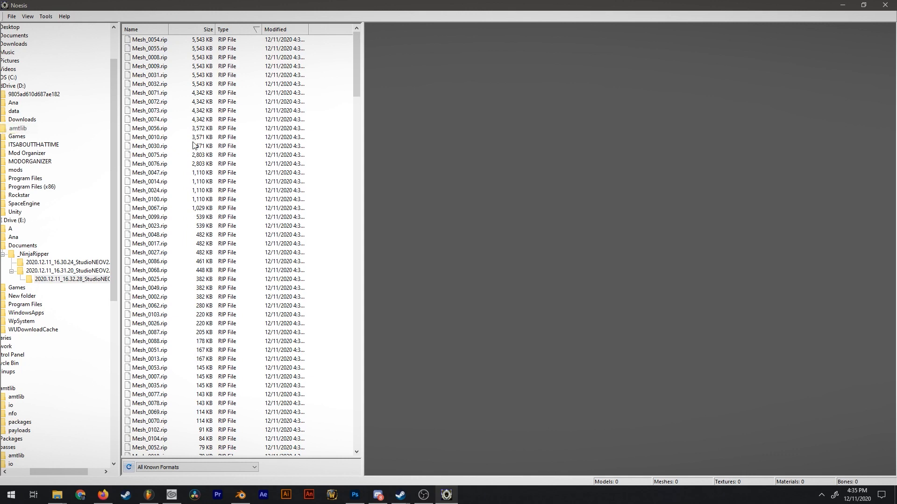
{"action": "left_click", "coordinate": [134, 41]}
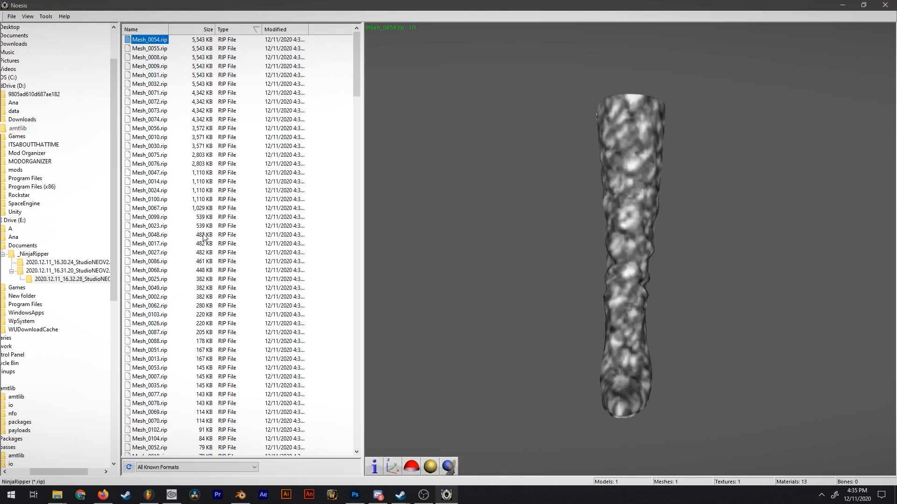
{"action": "left_click_drag", "start_coordinate": [570, 250], "coordinate": [631, 249]}
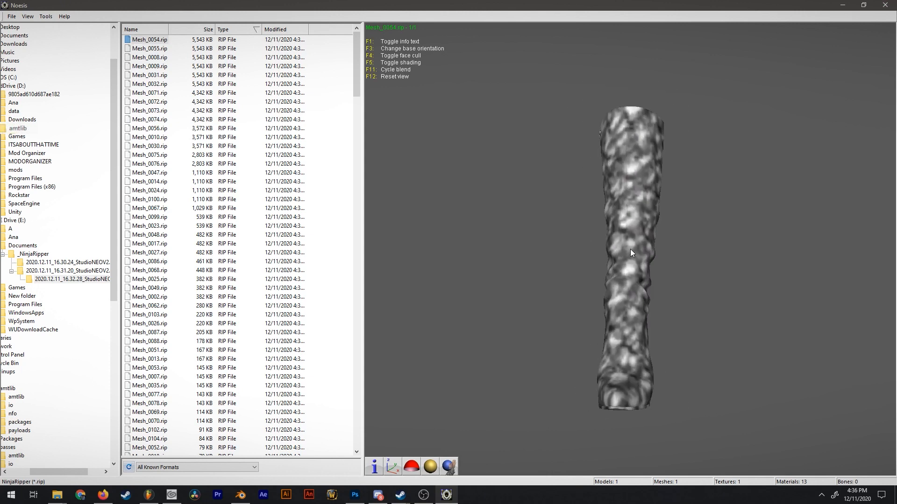
Start exporting Mesh_0054.rip and create a folder named Character in E:\Documents as its destination.
{"action": "right_click", "coordinate": [169, 38]}
{"action": "left_click", "coordinate": [140, 54]}
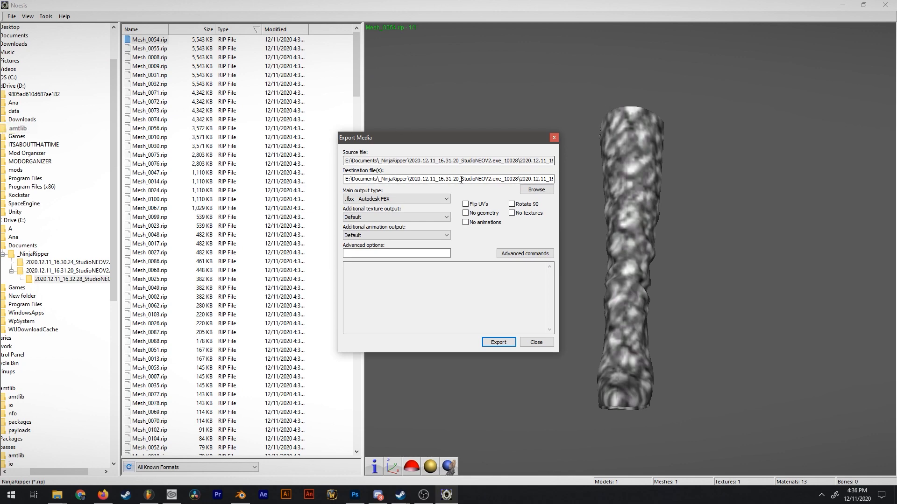
{"action": "left_click", "coordinate": [535, 191]}
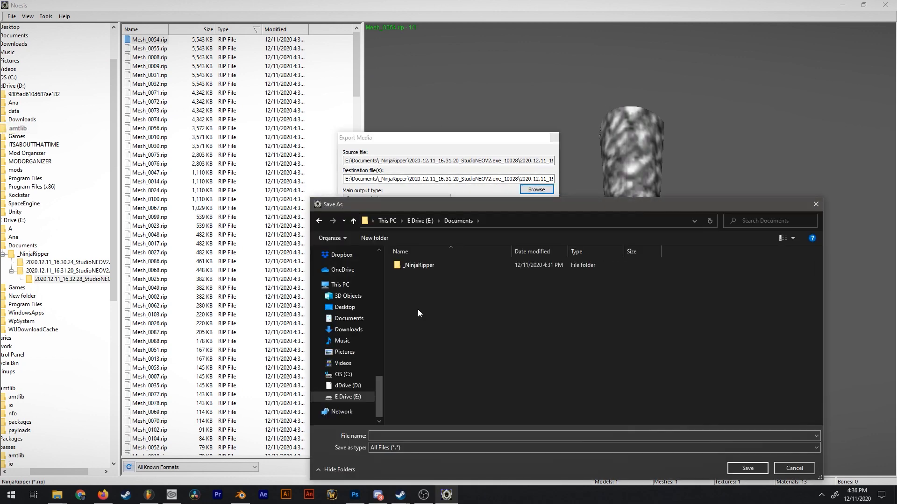
{"action": "right_click", "coordinate": [414, 308]}
{"action": "left_click", "coordinate": [451, 301]}
{"action": "type", "text": "Charac"}
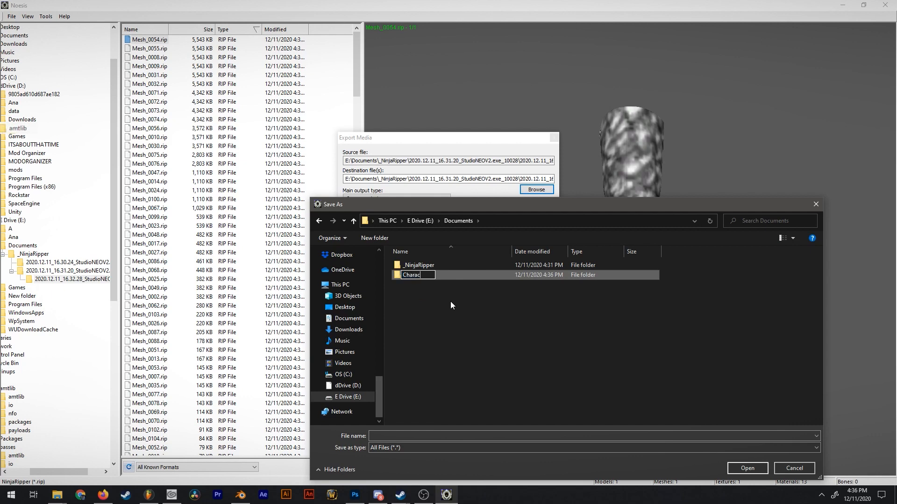
{"action": "key", "text": "Return"}
{"action": "key", "text": "Return"}
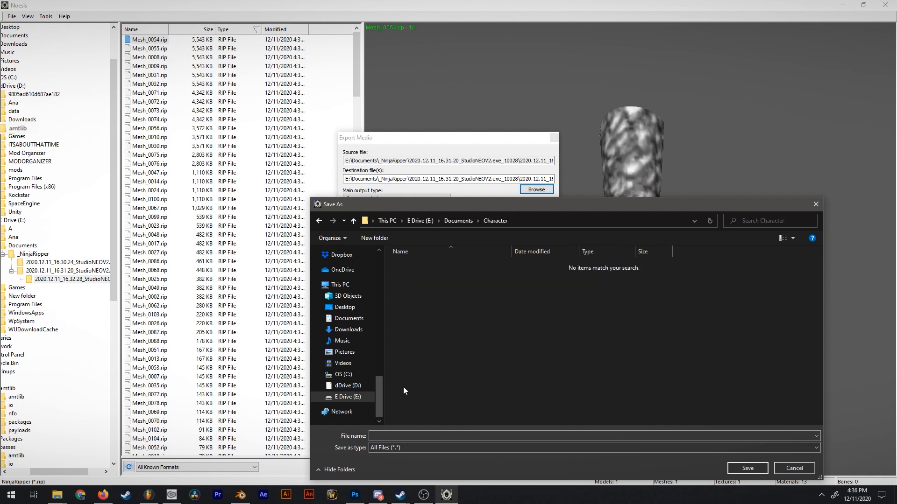
Name the output Boot, export the mesh as Autodesk FBX into the Character folder, and inspect the boot from another side.
{"action": "left_click", "coordinate": [394, 436]}
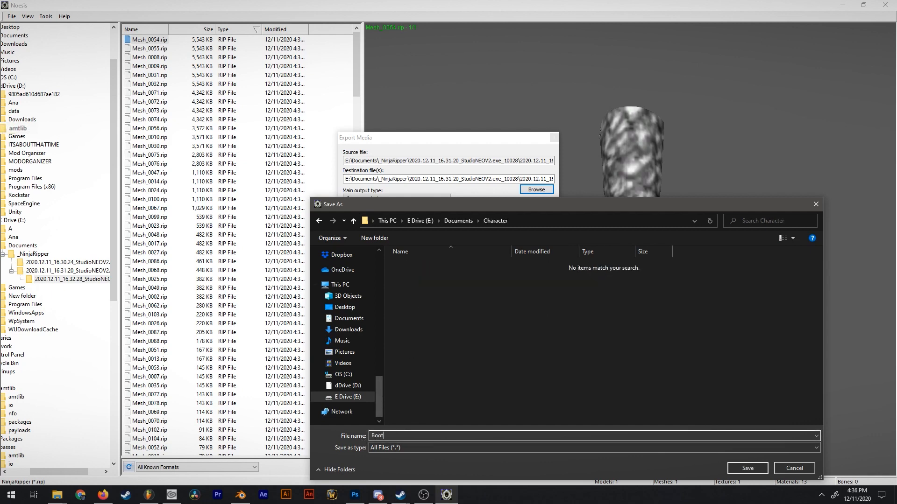
{"action": "key", "text": "Return"}
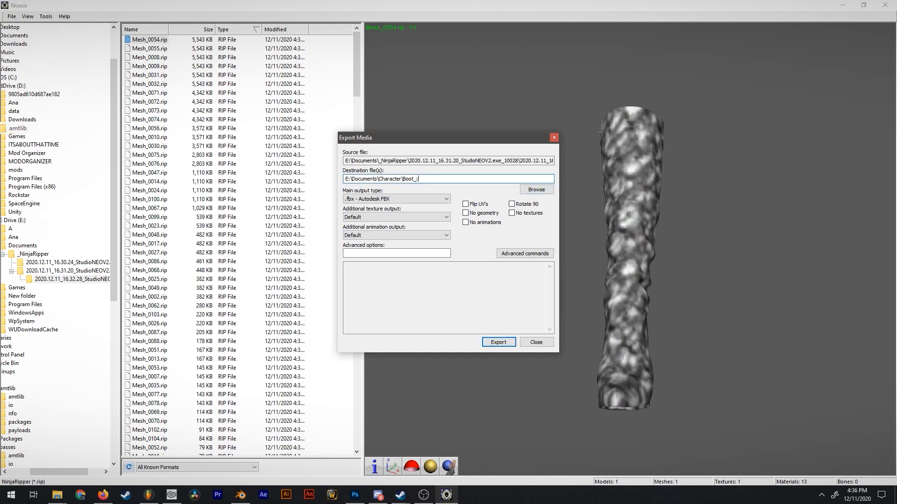
{"action": "left_click", "coordinate": [490, 342]}
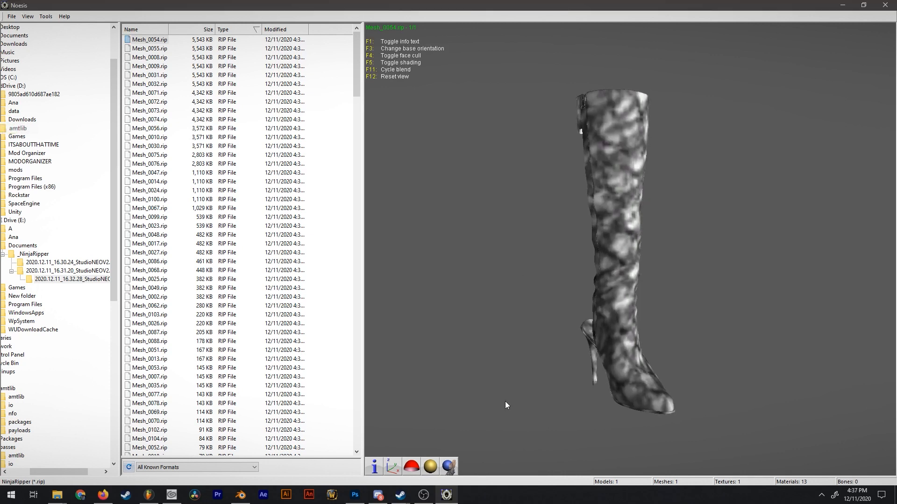
{"action": "left_click_drag", "start_coordinate": [643, 404], "coordinate": [581, 402]}
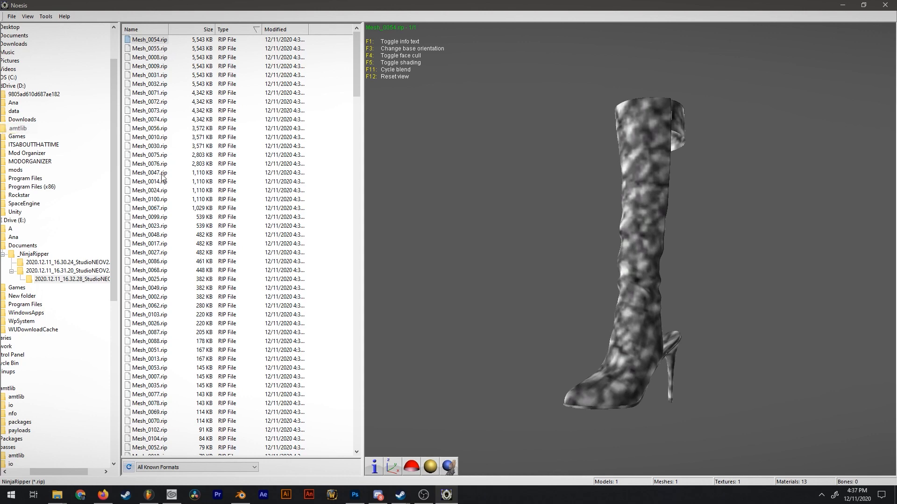
Preview the head mesh Mesh_0048.rip and export it as Autodesk FBX under the name Head in the Character folder.
{"action": "left_click", "coordinate": [149, 234]}
{"action": "left_click_drag", "start_coordinate": [613, 240], "coordinate": [594, 247]}
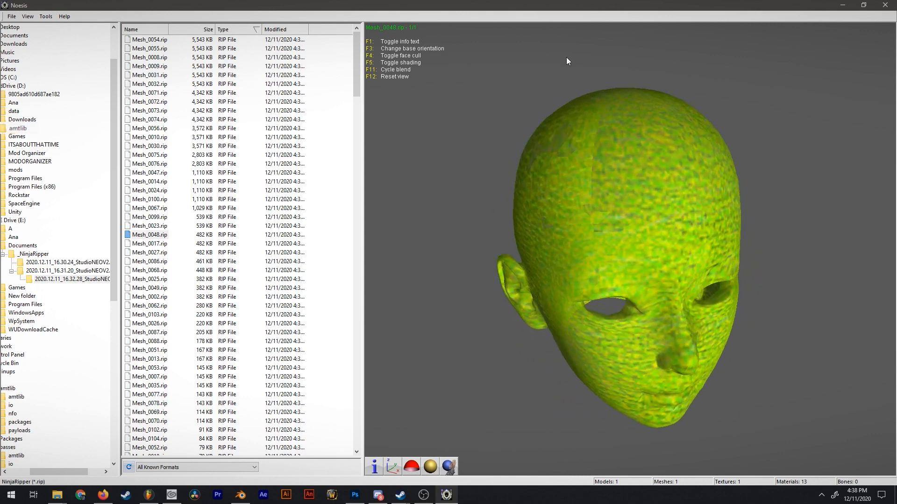
{"action": "double_click", "coordinate": [141, 235]}
{"action": "left_click_drag", "start_coordinate": [580, 241], "coordinate": [756, 234]}
{"action": "right_click", "coordinate": [150, 235]}
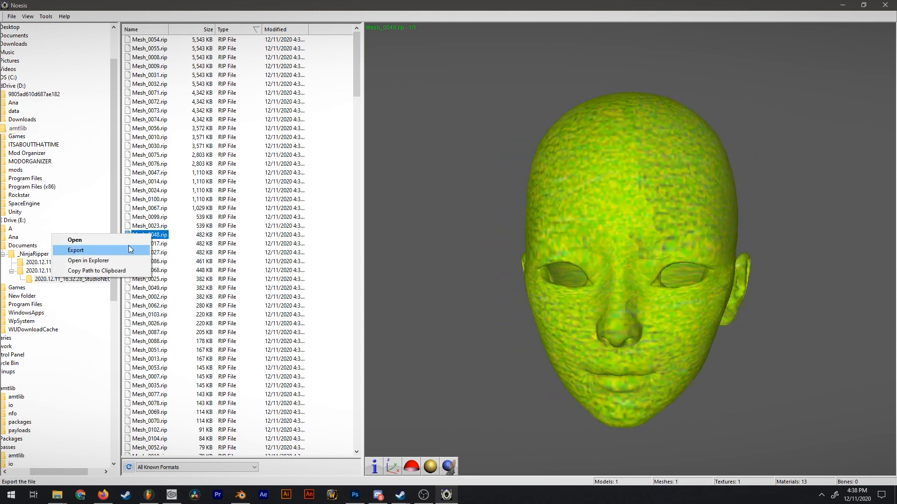
{"action": "left_click", "coordinate": [130, 249]}
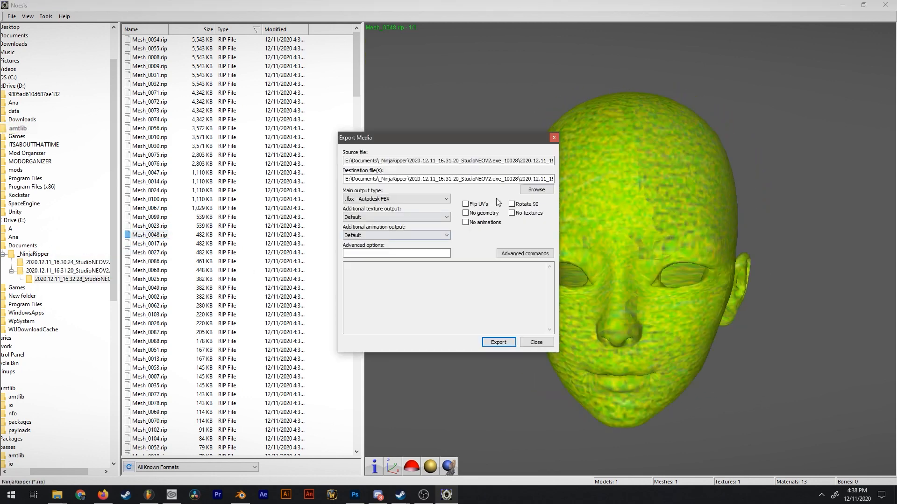
{"action": "left_click", "coordinate": [534, 192]}
{"action": "type", "text": "Head"}
{"action": "key", "text": "Return"}
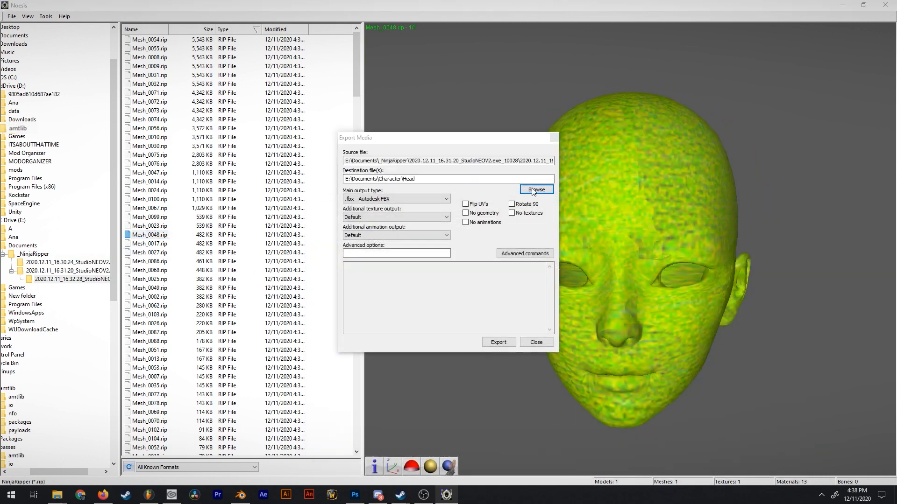
{"action": "left_click", "coordinate": [495, 342]}
{"action": "key", "text": "Return"}
{"action": "left_click", "coordinate": [529, 342]}
Examine the smaller meshes further down the list, from Mesh_0053.rip and Mesh_0007.rip to Mesh_0059.rip, to identify the character's parts.
{"action": "key", "text": "Down"}
{"action": "key", "text": "Down"}
{"action": "key", "text": "Down"}
{"action": "key", "text": "Down"}
{"action": "key", "text": "Down"}
{"action": "key", "text": "Down"}
{"action": "key", "text": "Down"}
{"action": "key", "text": "Down"}
{"action": "key", "text": "Down"}
{"action": "key", "text": "Down"}
{"action": "key", "text": "Down"}
{"action": "key", "text": "Down"}
{"action": "key", "text": "Down"}
{"action": "key", "text": "Down"}
{"action": "key", "text": "Down"}
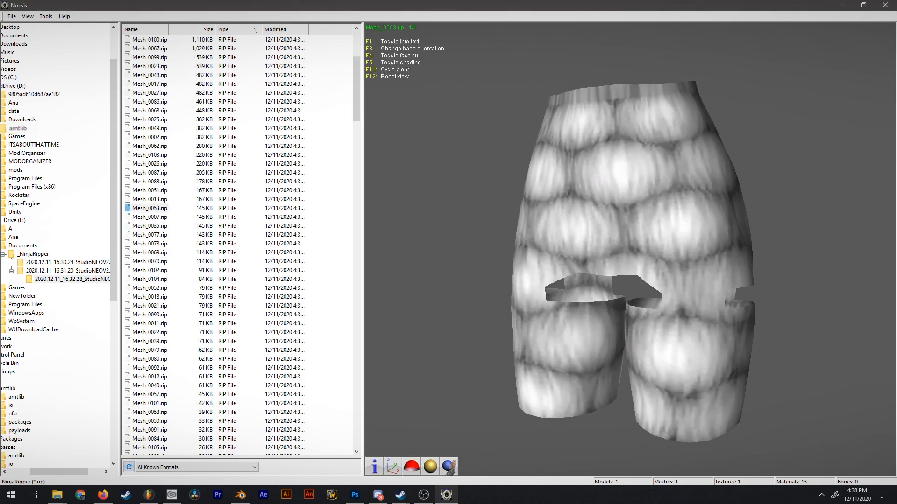
{"action": "left_click_drag", "start_coordinate": [700, 261], "coordinate": [518, 261]}
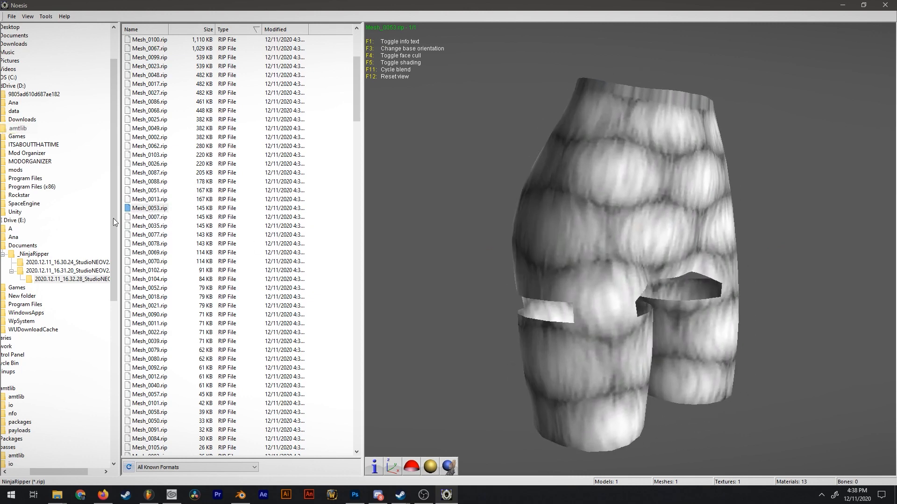
{"action": "key", "text": "Down"}
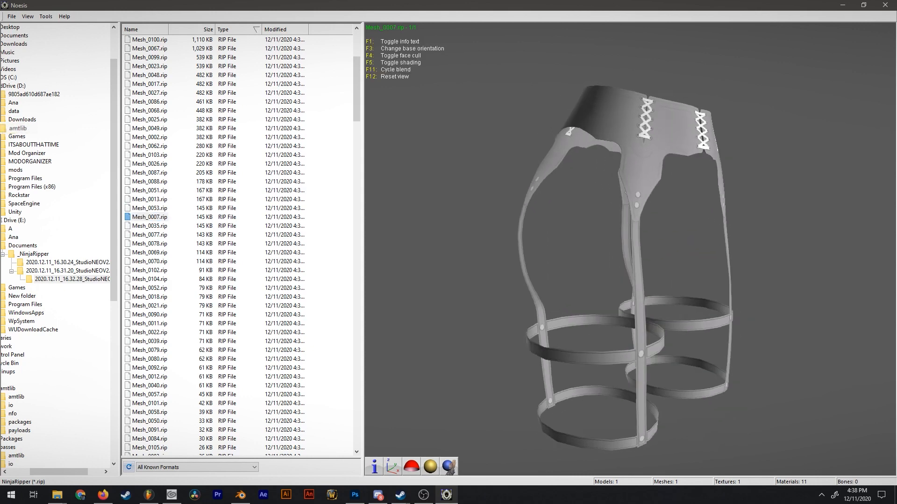
{"action": "left_click", "coordinate": [163, 208]}
{"action": "key", "text": "Down"}
{"action": "key", "text": "Down"}
{"action": "key", "text": "Down"}
{"action": "key", "text": "Down"}
{"action": "key", "text": "Down"}
{"action": "key", "text": "Down"}
{"action": "key", "text": "Down"}
{"action": "key", "text": "Down"}
{"action": "key", "text": "Down"}
{"action": "key", "text": "Down"}
{"action": "key", "text": "Down"}
{"action": "key", "text": "Down"}
{"action": "key", "text": "Down"}
{"action": "key", "text": "Down"}
{"action": "key", "text": "Down"}
{"action": "key", "text": "Down"}
{"action": "key", "text": "Down"}
{"action": "key", "text": "Down"}
{"action": "key", "text": "Down"}
{"action": "key", "text": "Down"}
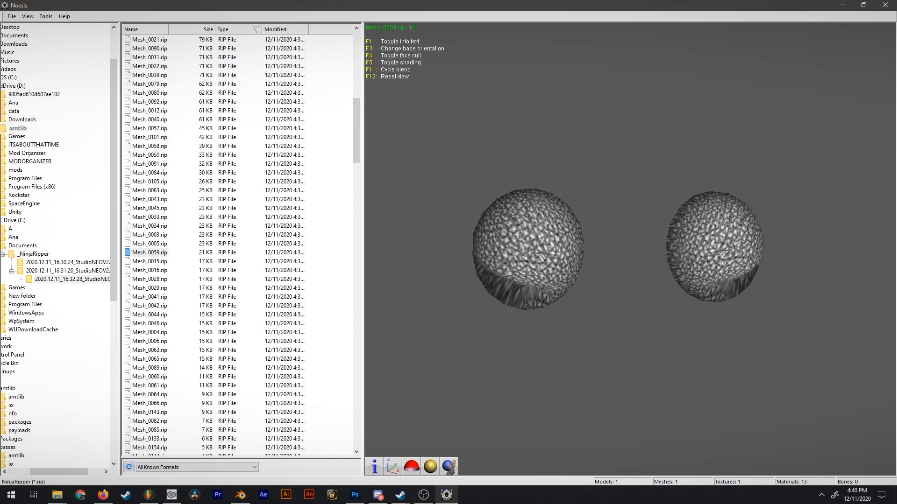
{"action": "left_click_drag", "start_coordinate": [668, 287], "coordinate": [537, 280]}
Examine the boot meshes Mesh_0071.rip and Mesh_0010.rip and the head mesh from several angles.
{"action": "left_click", "coordinate": [163, 147]}
{"action": "left_click_drag", "start_coordinate": [542, 237], "coordinate": [663, 250]}
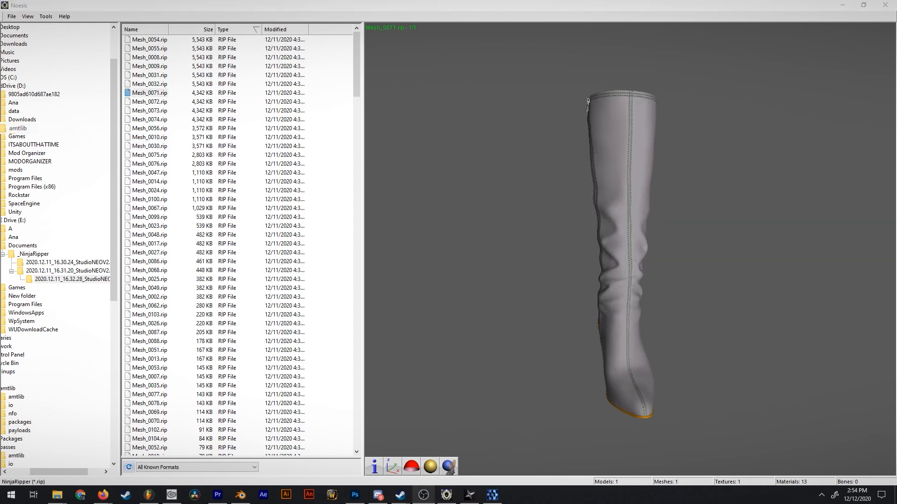
{"action": "left_click_drag", "start_coordinate": [594, 271], "coordinate": [614, 75]}
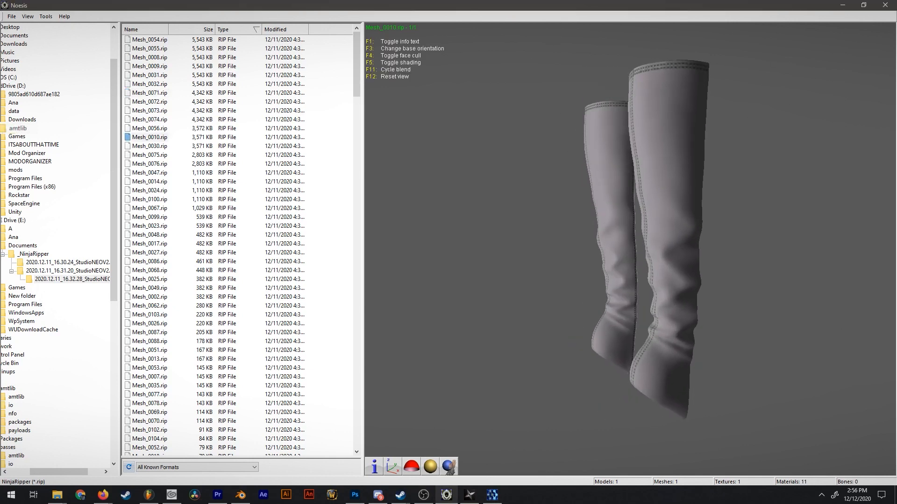
{"action": "left_click_drag", "start_coordinate": [607, 262], "coordinate": [677, 255]}
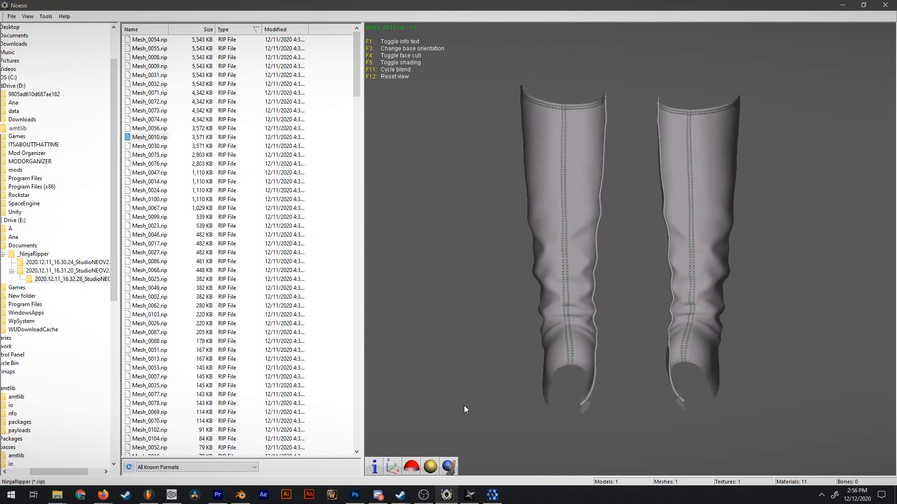
{"action": "right_click", "coordinate": [145, 137]}
{"action": "left_click_drag", "start_coordinate": [691, 243], "coordinate": [602, 248]}
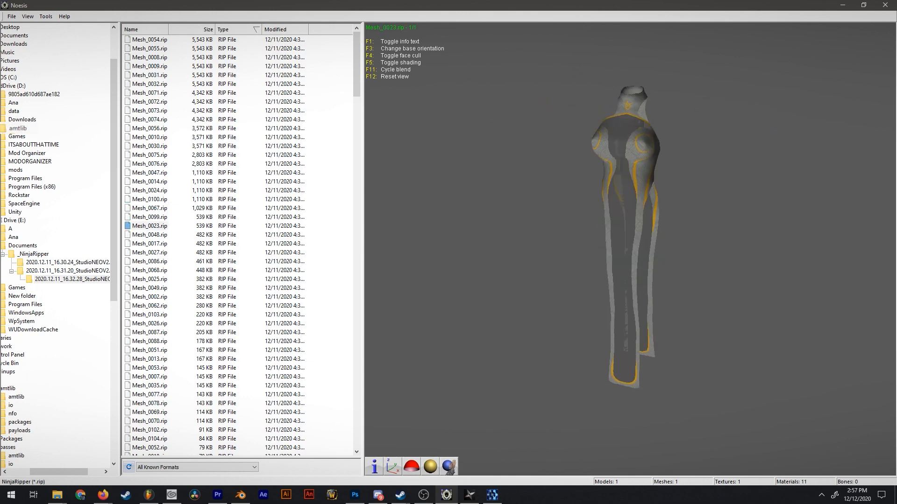
{"action": "left_click_drag", "start_coordinate": [663, 248], "coordinate": [289, 263]}
{"action": "left_click", "coordinate": [150, 234]}
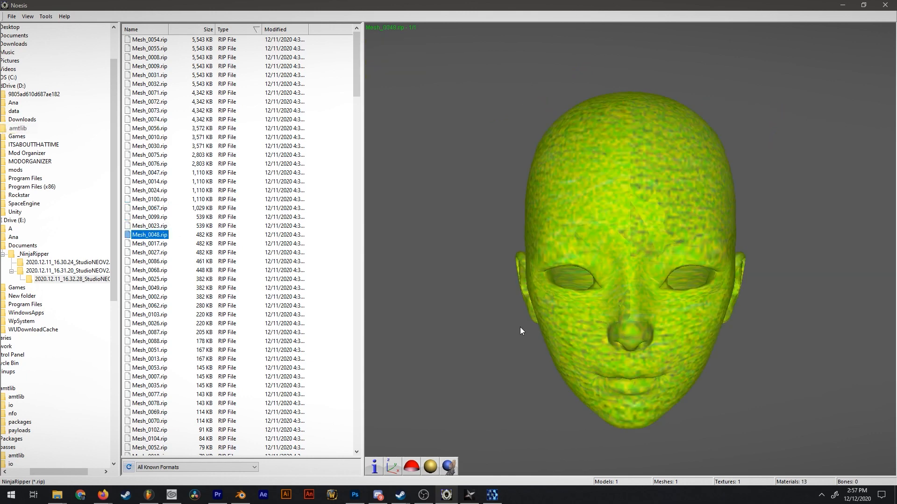
{"action": "left_click_drag", "start_coordinate": [563, 331], "coordinate": [663, 329]}
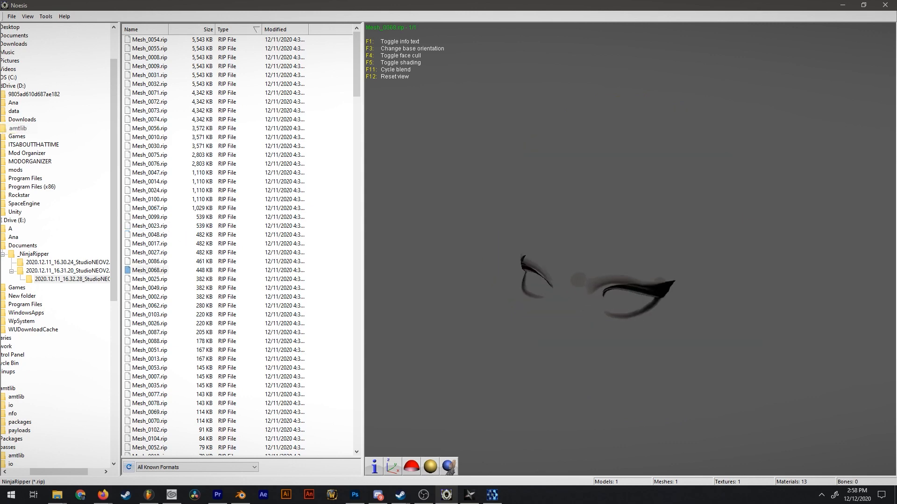
{"action": "left_click_drag", "start_coordinate": [607, 266], "coordinate": [584, 273]}
Export the remaining character meshes as Autodesk FBX, including Mesh_0068.rip, Mesh_0026.rip, Mesh_0013.rip and Mesh_0105.rip.
{"action": "right_click", "coordinate": [142, 273]}
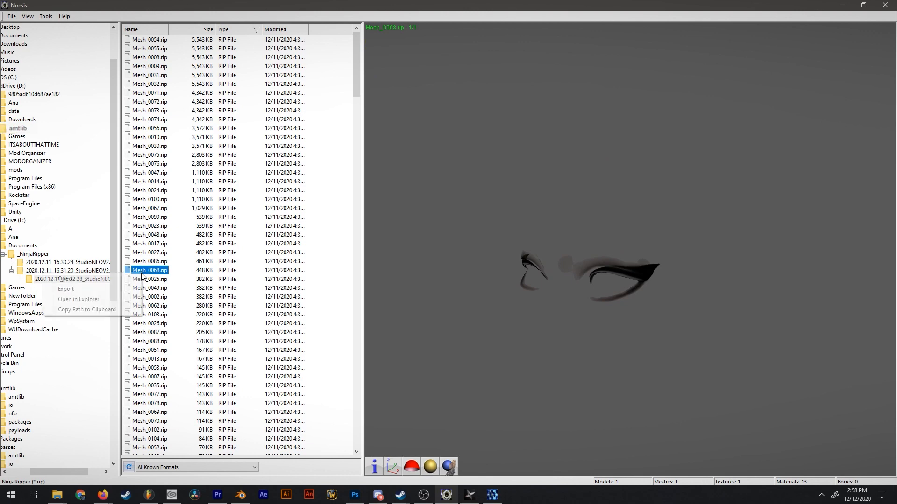
{"action": "left_click_drag", "start_coordinate": [624, 224], "coordinate": [319, 312]}
{"action": "right_click", "coordinate": [149, 325]}
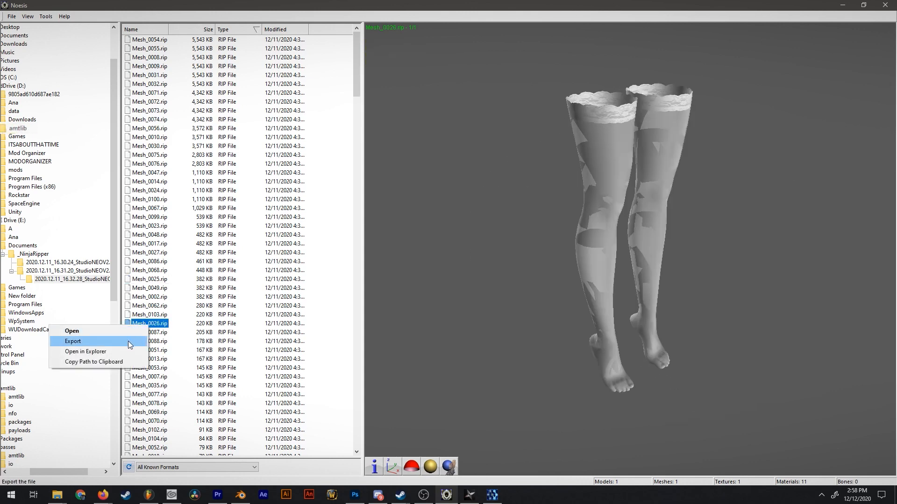
{"action": "left_click", "coordinate": [130, 342]}
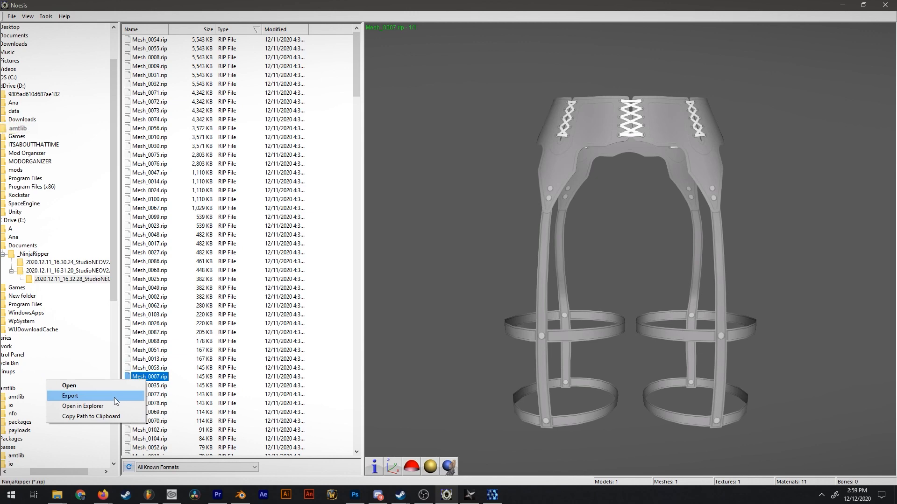
{"action": "left_click", "coordinate": [114, 397]}
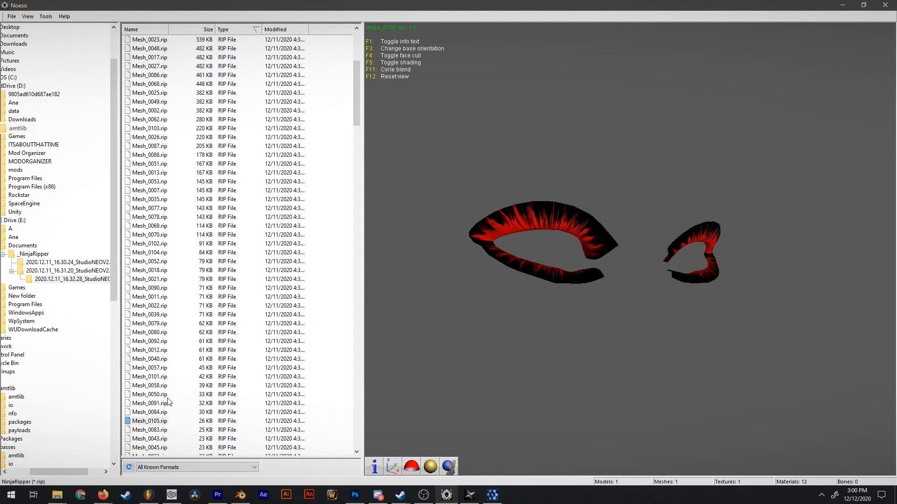
{"action": "right_click", "coordinate": [148, 420]}
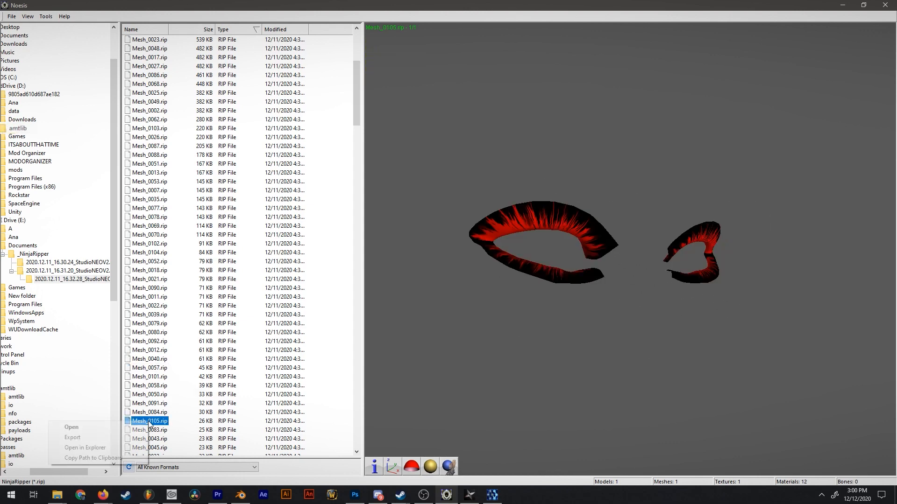
{"action": "left_click", "coordinate": [114, 437]}
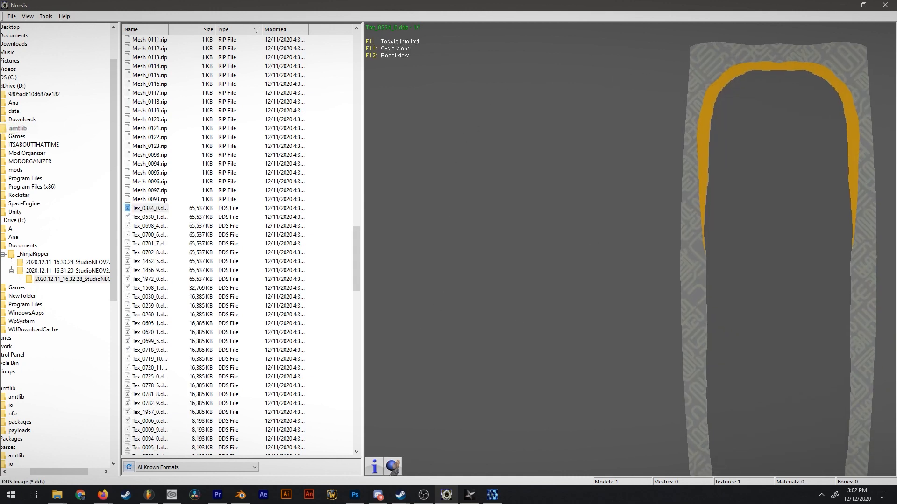
Preview the texture Tex_0334_0.dds and export it as a PNG image named Dress.
{"action": "scroll", "coordinate": [627, 279], "scroll_direction": "up", "scroll_amount": 5}
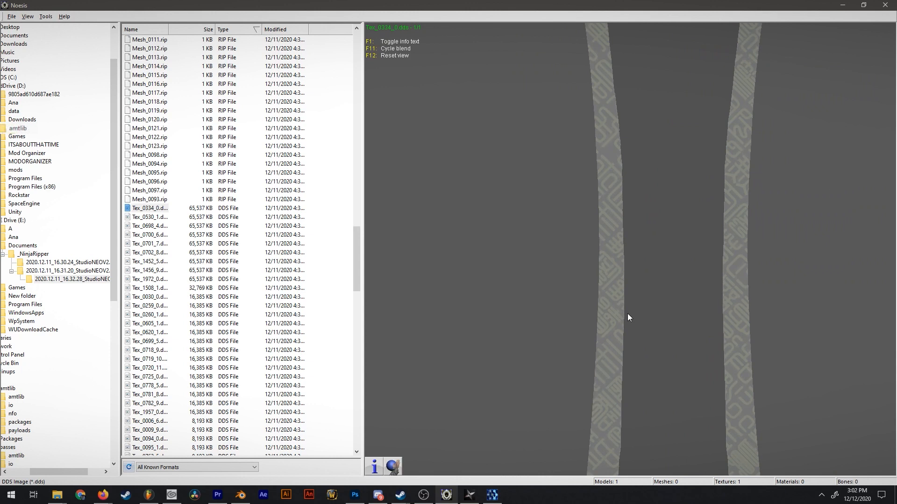
{"action": "scroll", "coordinate": [385, 238], "scroll_direction": "down", "scroll_amount": 3}
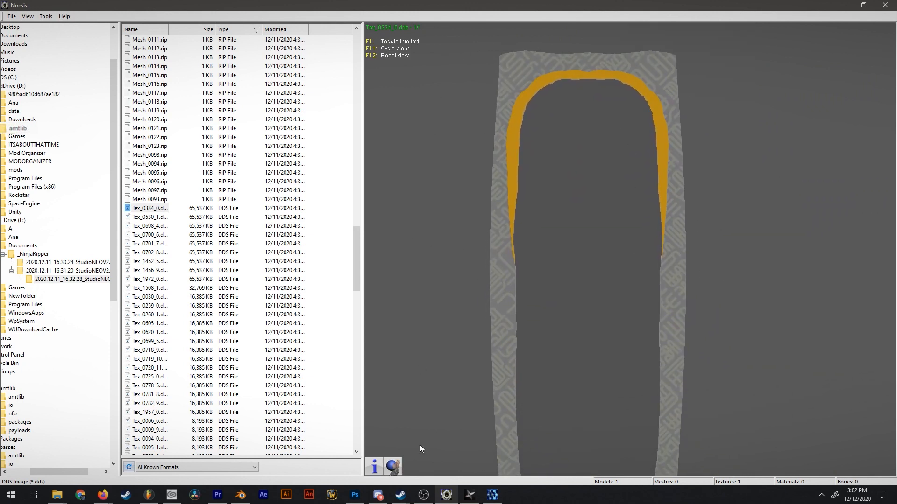
{"action": "left_click_drag", "start_coordinate": [462, 180], "coordinate": [568, 236]}
{"action": "right_click", "coordinate": [138, 212]}
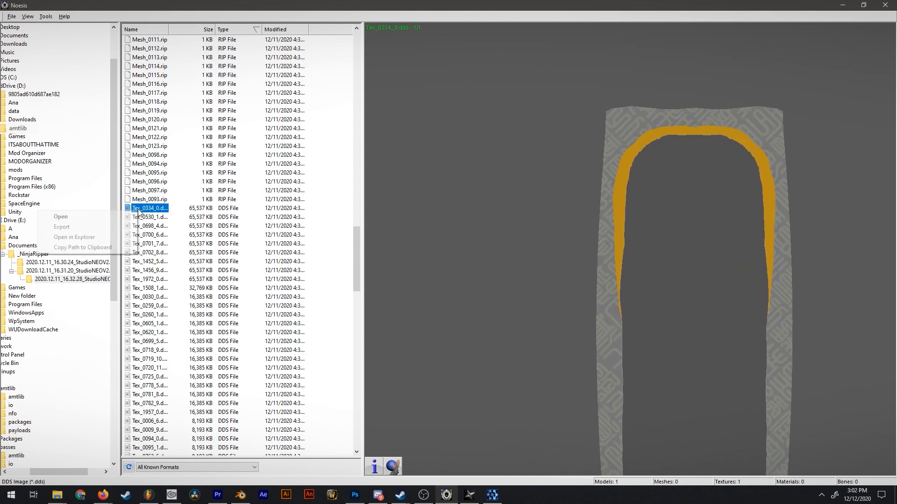
{"action": "left_click", "coordinate": [61, 227]}
{"action": "left_click", "coordinate": [396, 198]}
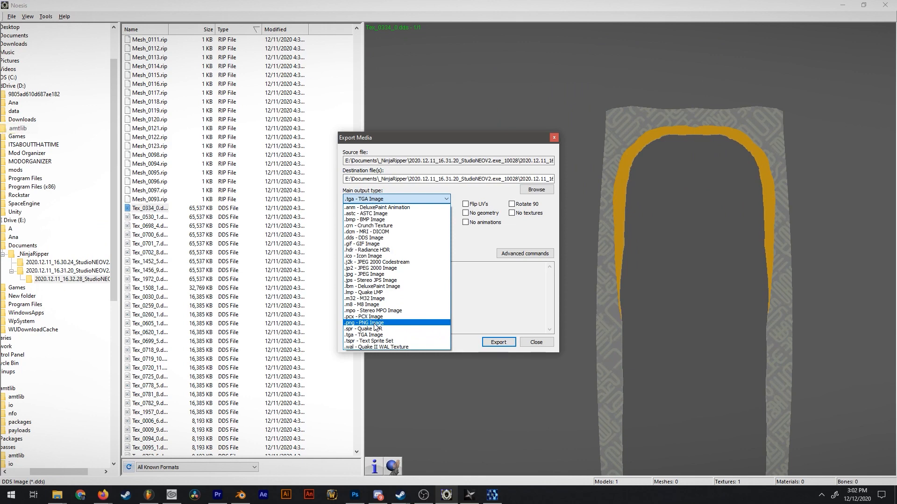
{"action": "left_click", "coordinate": [372, 323]}
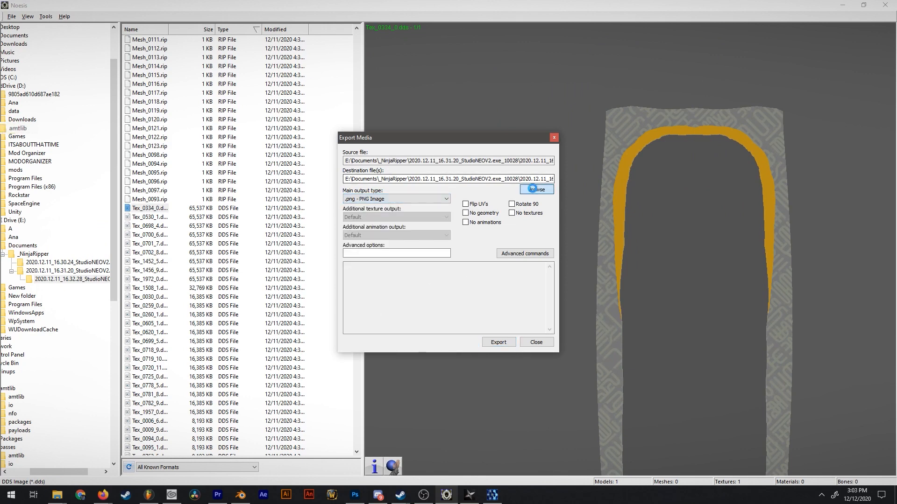
{"action": "left_click", "coordinate": [536, 190]}
{"action": "type", "text": "Dress"}
{"action": "key", "text": "Return"}
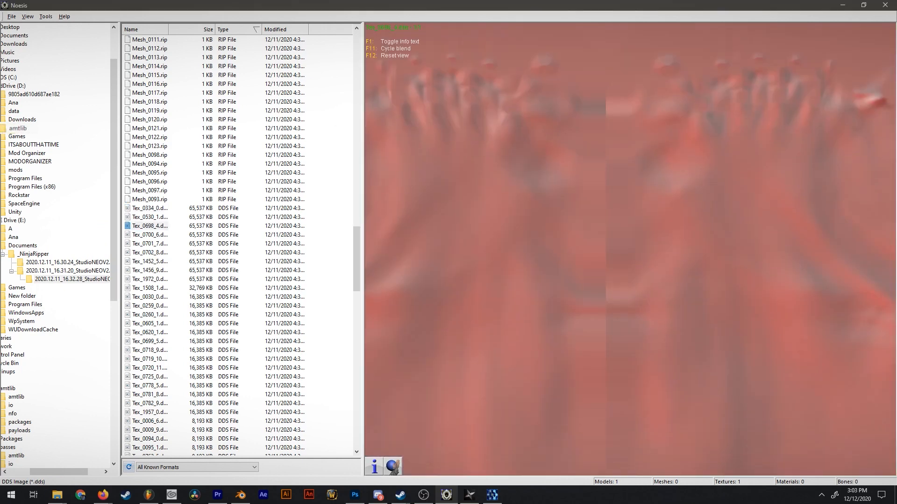
Look through the next DDS textures and set up a PNG export for Tex_0259_0.dds.
{"action": "left_click_drag", "start_coordinate": [630, 355], "coordinate": [629, 154]}
{"action": "left_click_drag", "start_coordinate": [537, 439], "coordinate": [782, 52]}
{"action": "left_click_drag", "start_coordinate": [644, 127], "coordinate": [610, 246]}
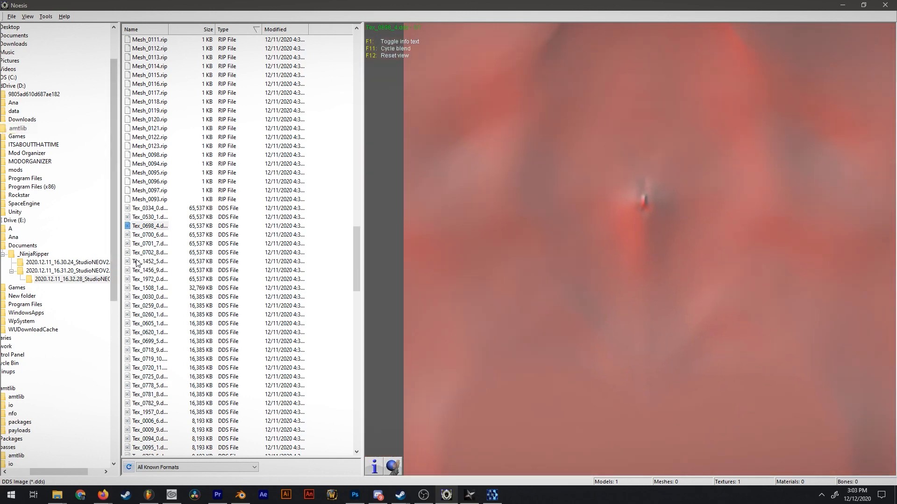
{"action": "right_click", "coordinate": [146, 304]}
{"action": "left_click", "coordinate": [122, 321]}
{"action": "left_click", "coordinate": [396, 198]}
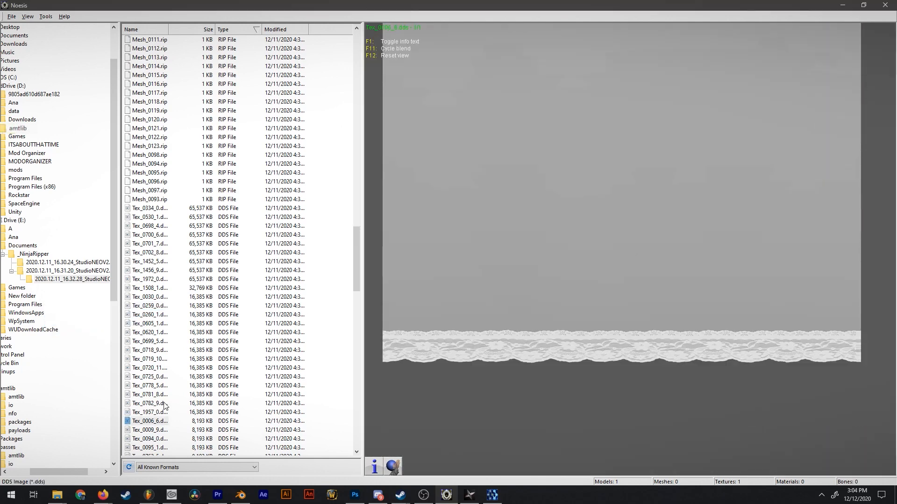
Export further character textures, including Tex_0006_6.dds and Tex_0042_0.dds.
{"action": "right_click", "coordinate": [136, 423]}
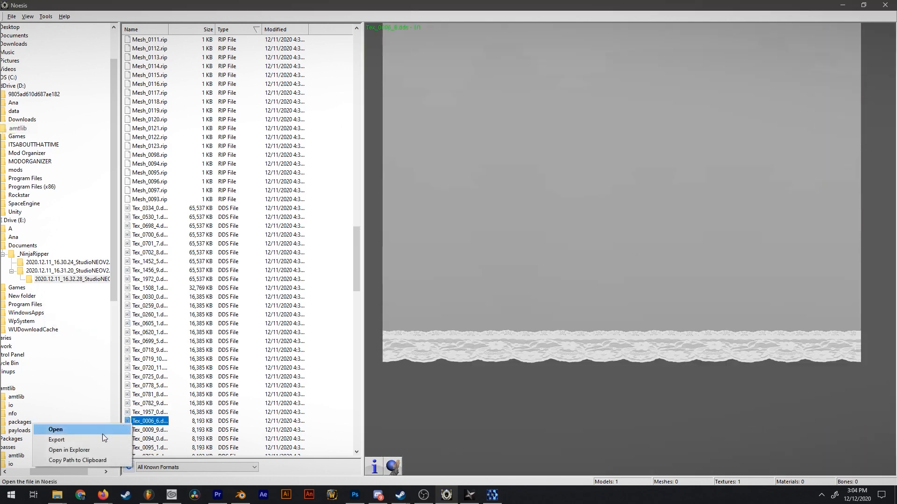
{"action": "right_click", "coordinate": [145, 360]}
{"action": "left_click", "coordinate": [121, 377]}
{"action": "right_click", "coordinate": [149, 332]}
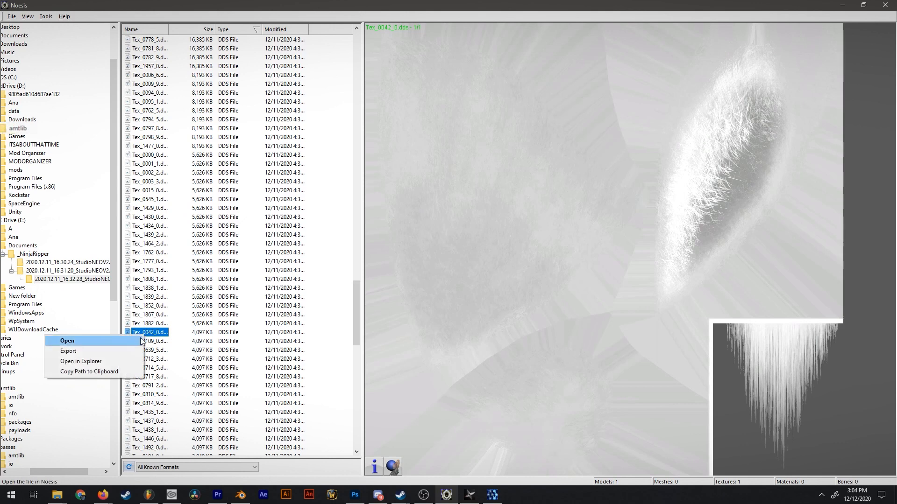
{"action": "left_click", "coordinate": [119, 355]}
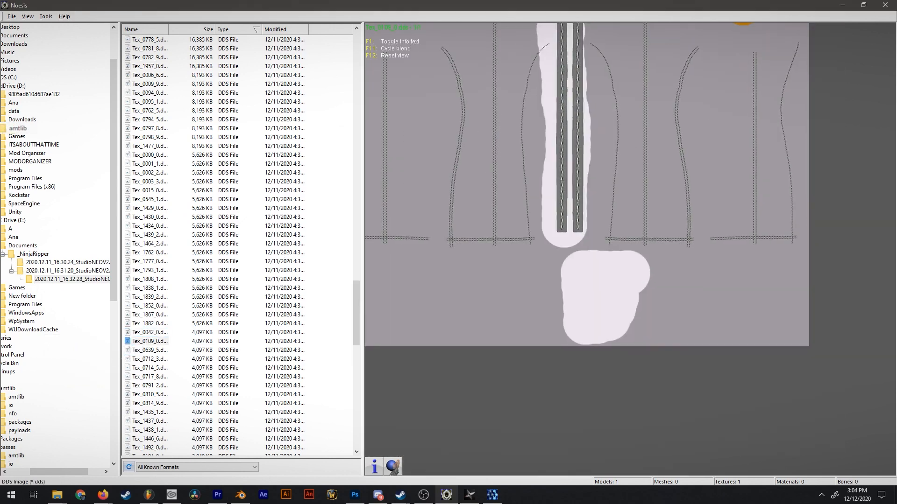
Export the next character textures as PNG images, including the eyebrow texture Tex_0712_3.dds and Tex_0184_0.dds.
{"action": "left_click", "coordinate": [143, 359]}
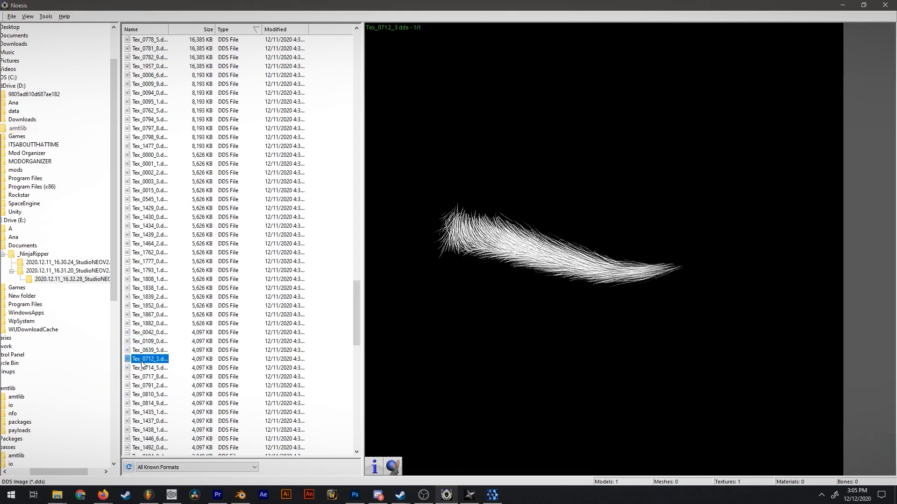
{"action": "right_click", "coordinate": [143, 362]}
{"action": "left_click", "coordinate": [98, 379]}
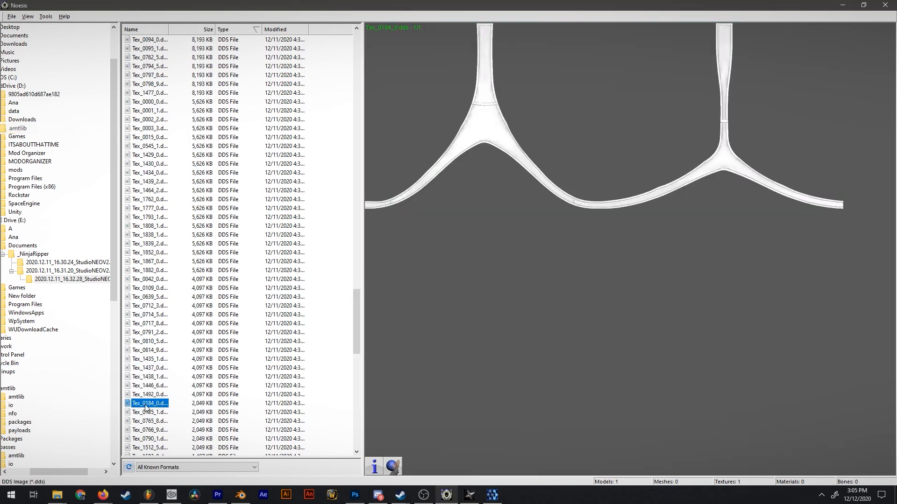
{"action": "right_click", "coordinate": [145, 407]}
{"action": "left_click", "coordinate": [94, 418]}
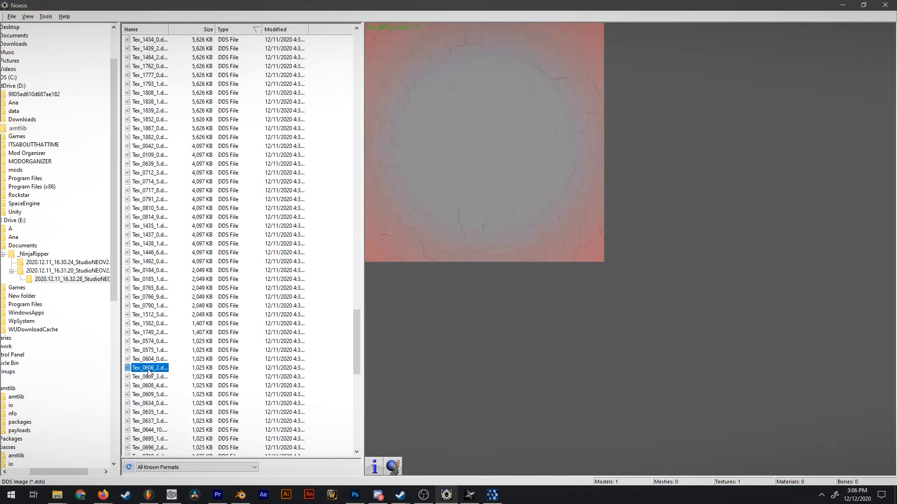
{"action": "right_click", "coordinate": [149, 371]}
{"action": "left_click", "coordinate": [136, 388]}
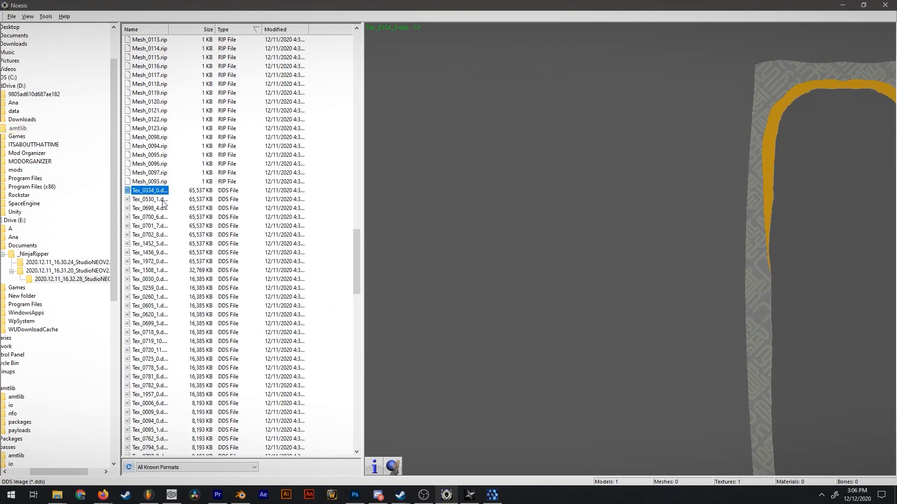
Preview the large skin textures and export Tex_0701_7.dds as a PNG image named Body.
{"action": "left_click", "coordinate": [141, 272]}
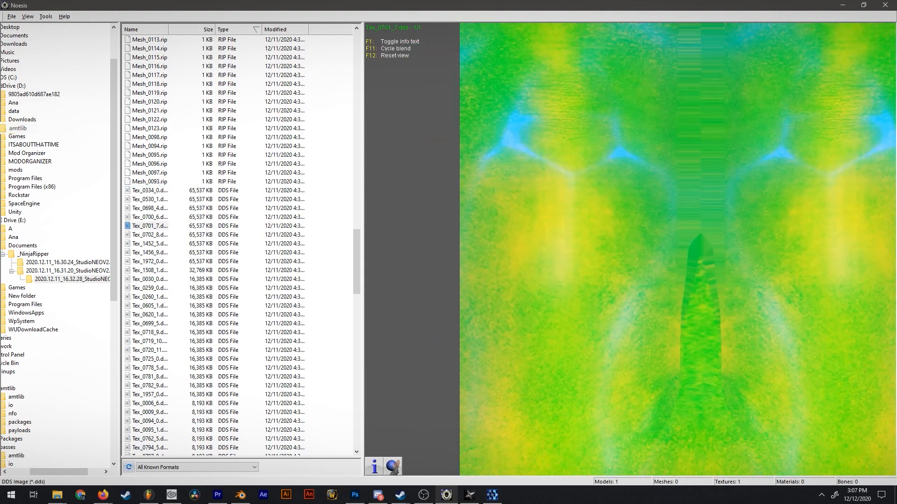
{"action": "left_click_drag", "start_coordinate": [766, 444], "coordinate": [638, 248]}
{"action": "left_click_drag", "start_coordinate": [727, 318], "coordinate": [328, 88]}
{"action": "left_click_drag", "start_coordinate": [654, 280], "coordinate": [682, 344]}
{"action": "left_click_drag", "start_coordinate": [388, 44], "coordinate": [637, 223]}
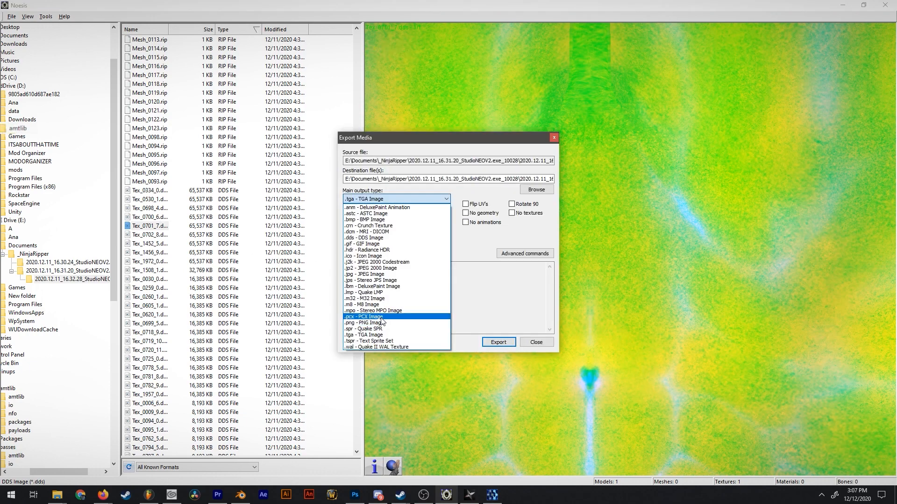
{"action": "left_click", "coordinate": [430, 324]}
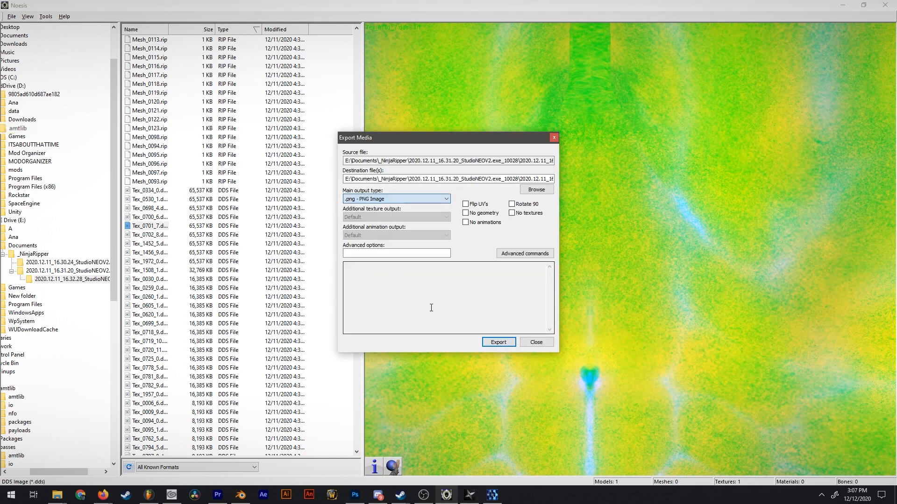
{"action": "left_click", "coordinate": [536, 189]}
{"action": "type", "text": "Body"}
{"action": "key", "text": "Return"}
{"action": "left_click", "coordinate": [498, 342]}
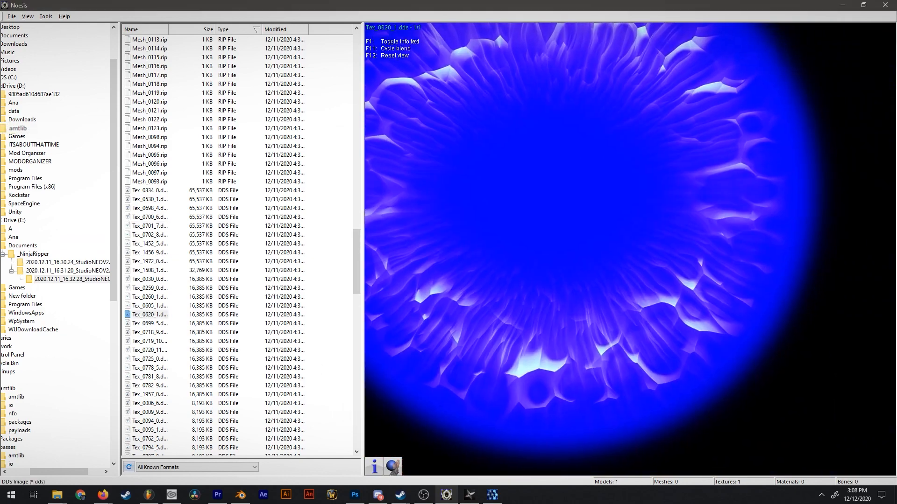
Preview the iris texture Tex_0620_1.dds and export it as a PNG image named Pupil into the Character folder.
{"action": "left_click_drag", "start_coordinate": [607, 256], "coordinate": [682, 283]}
{"action": "left_click_drag", "start_coordinate": [593, 127], "coordinate": [588, 151]}
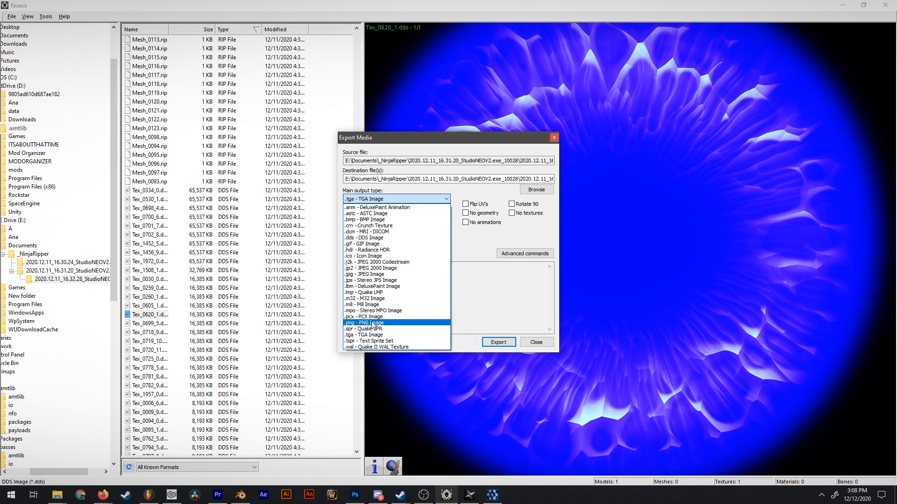
{"action": "left_click", "coordinate": [372, 322]}
{"action": "left_click", "coordinate": [543, 190]}
{"action": "type", "text": "Pupi"}
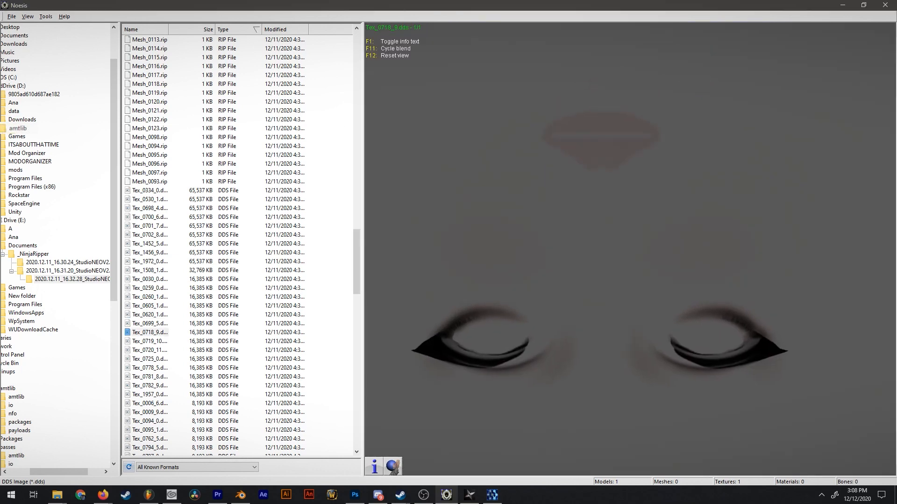
{"action": "left_click_drag", "start_coordinate": [607, 261], "coordinate": [621, 267]}
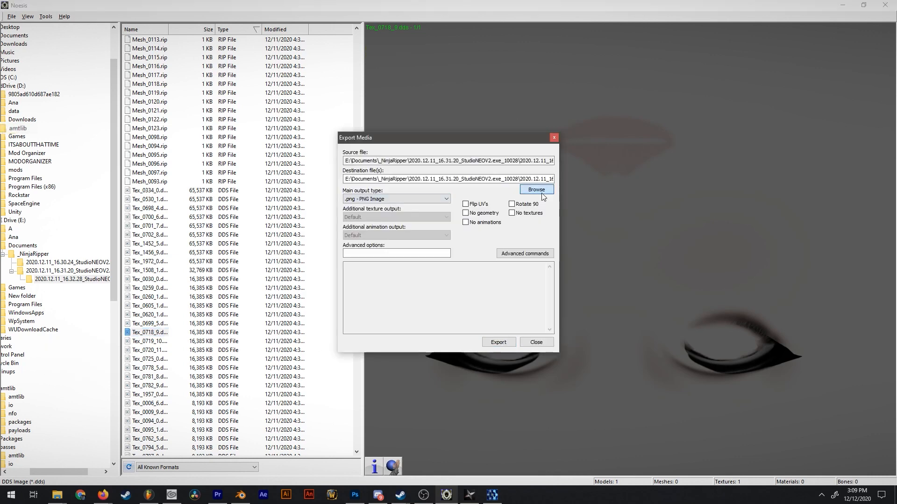
Export the face makeup texture Tex_0718_9.dds as PNG, and the following face texture as a PNG named Head Specular.
{"action": "left_click", "coordinate": [536, 190]}
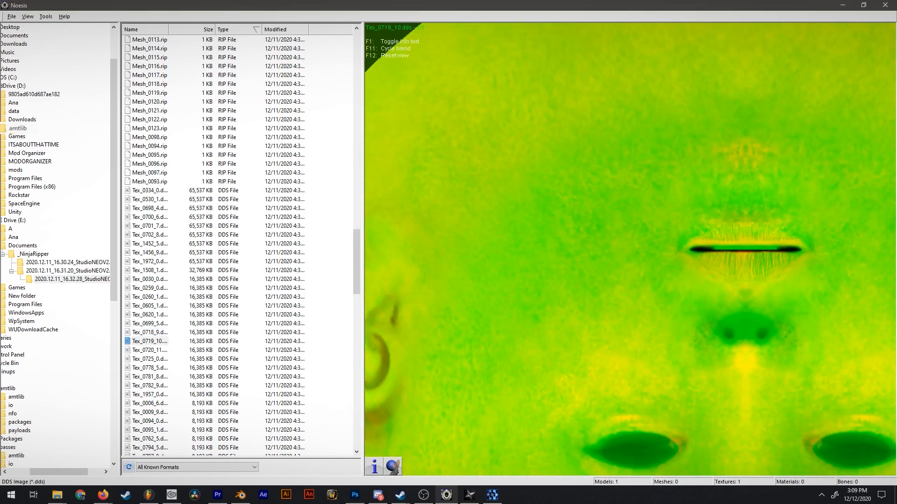
{"action": "left_click_drag", "start_coordinate": [654, 280], "coordinate": [542, 177]}
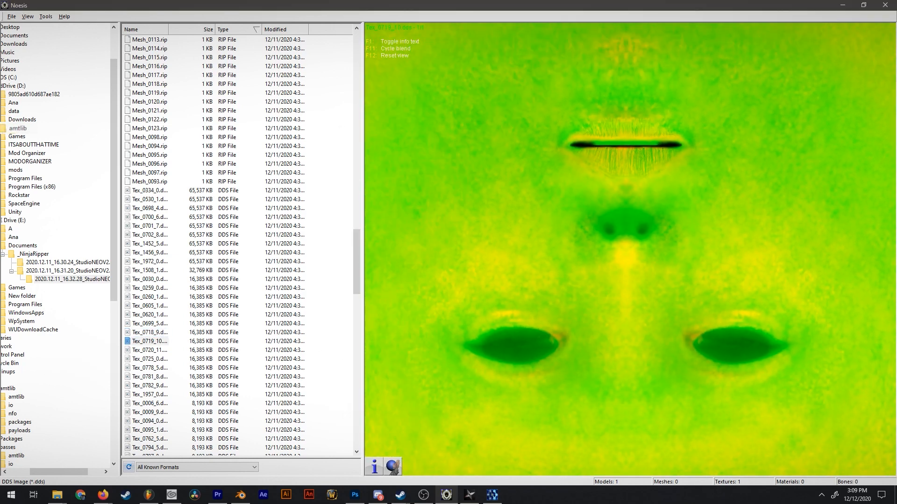
{"action": "right_click", "coordinate": [139, 345]}
{"action": "left_click", "coordinate": [93, 356]}
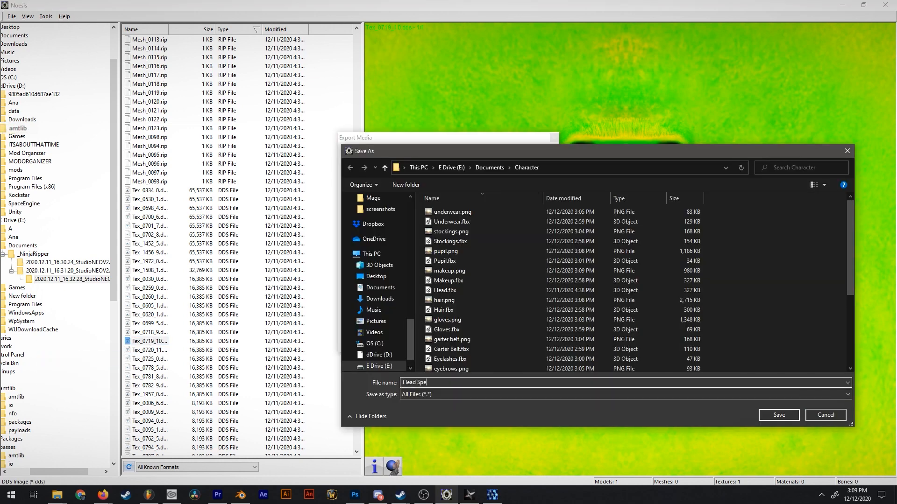
{"action": "type", "text": "cular"}
{"action": "key", "text": "Return"}
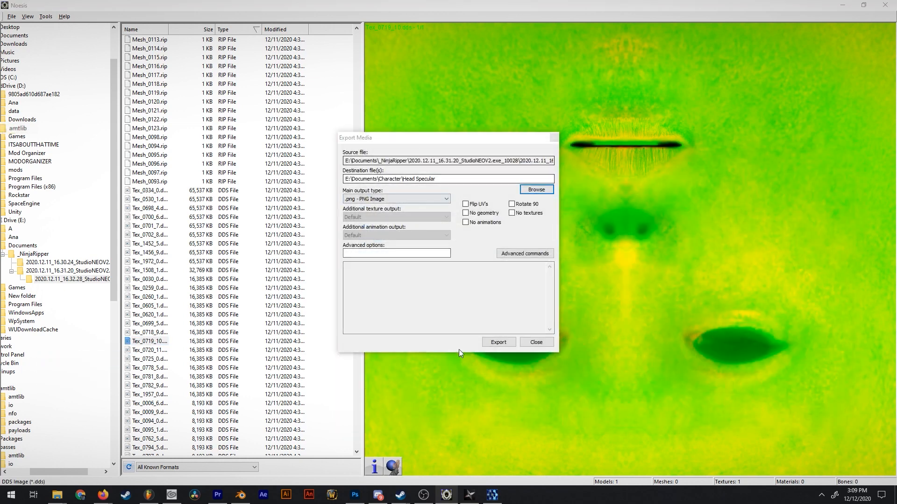
{"action": "left_click", "coordinate": [495, 345]}
Inspect the patterned texture Tex_0778_5.dds in the preview, and look over the exported files in the Character folder.
{"action": "key", "text": "Down"}
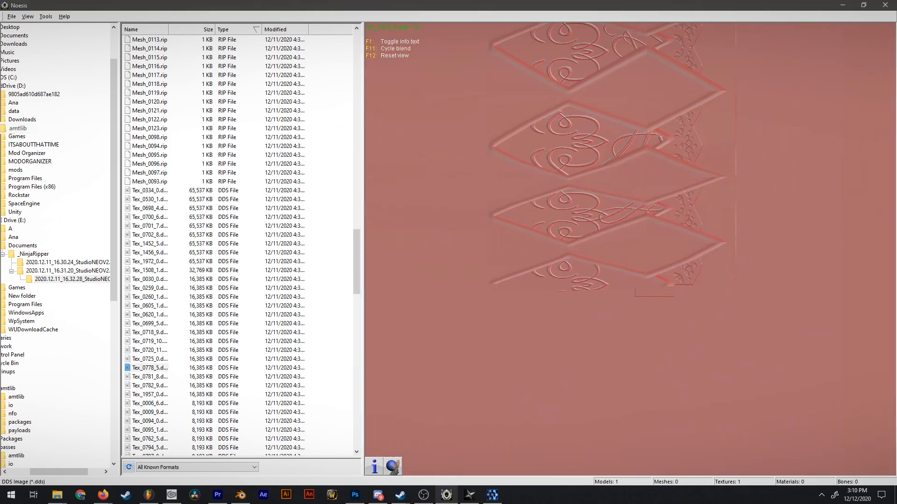
{"action": "left_click_drag", "start_coordinate": [706, 120], "coordinate": [762, 154]}
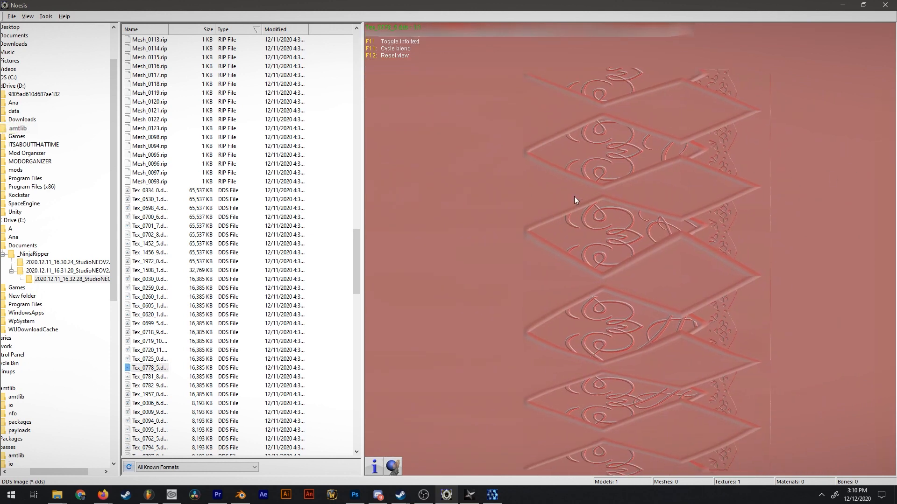
{"action": "left_click_drag", "start_coordinate": [573, 196], "coordinate": [579, 242]}
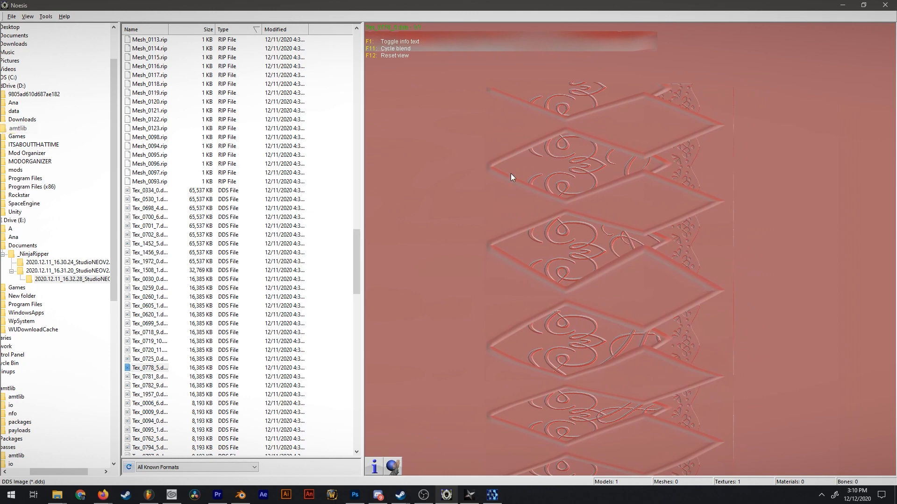
{"action": "left_click", "coordinate": [142, 368]}
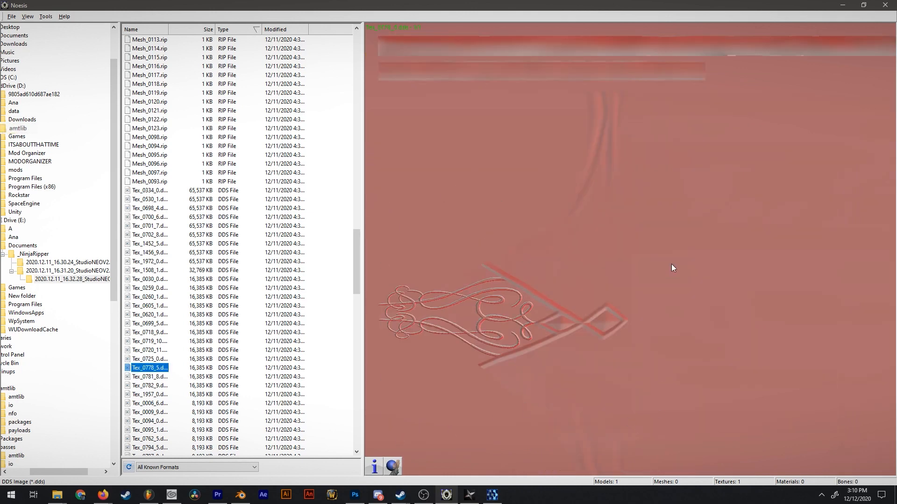
{"action": "left_click_drag", "start_coordinate": [630, 262], "coordinate": [616, 160]}
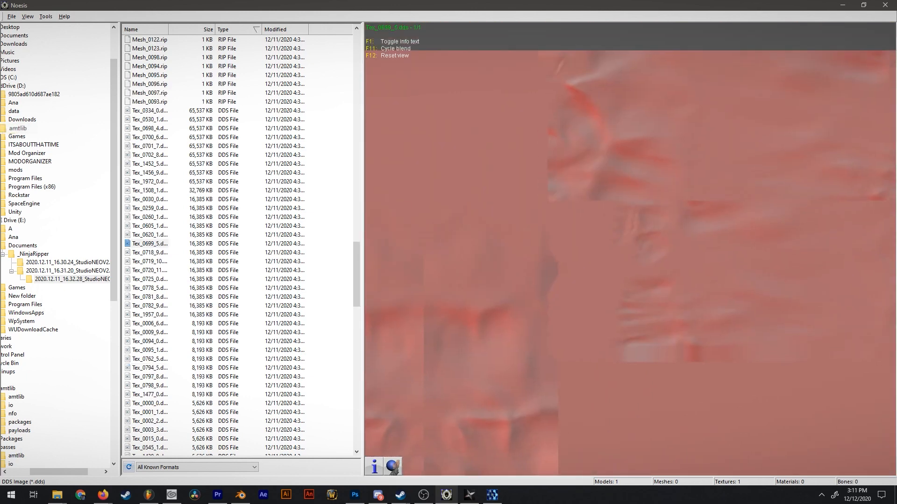
{"action": "left_click_drag", "start_coordinate": [612, 469], "coordinate": [656, 225]}
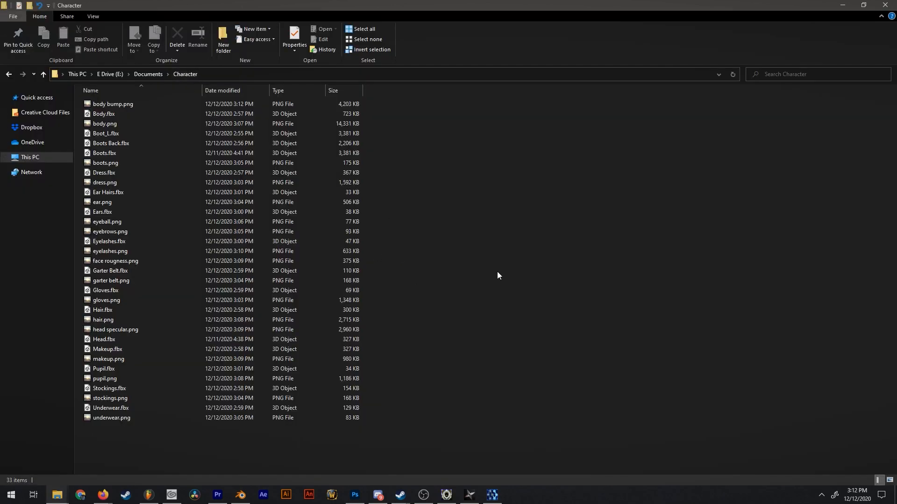
{"action": "left_click_drag", "start_coordinate": [168, 443], "coordinate": [54, 60]}
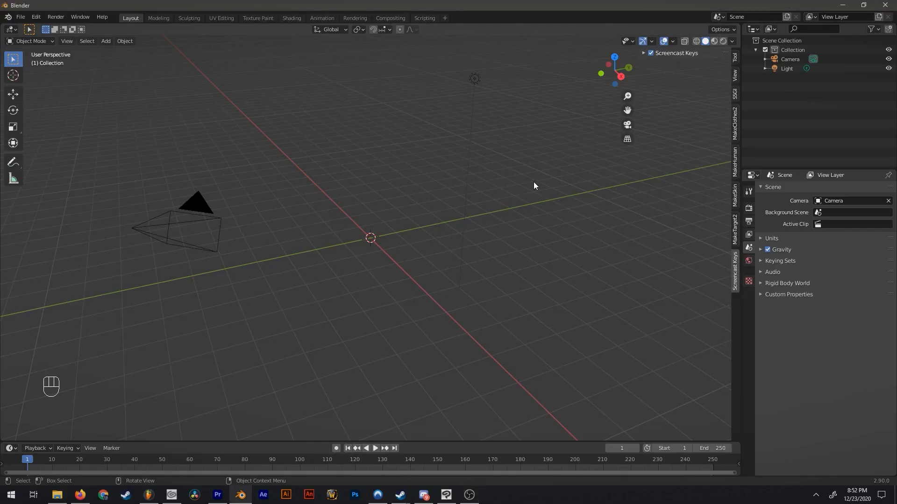
Switch to Blender and delete the camera and light from the scene.
{"action": "middle_click_drag", "start_coordinate": [532, 308], "coordinate": [519, 242]}
{"action": "key", "text": "a"}
{"action": "middle_click_drag", "start_coordinate": [468, 228], "coordinate": [414, 239]}
{"action": "key", "text": "x"}
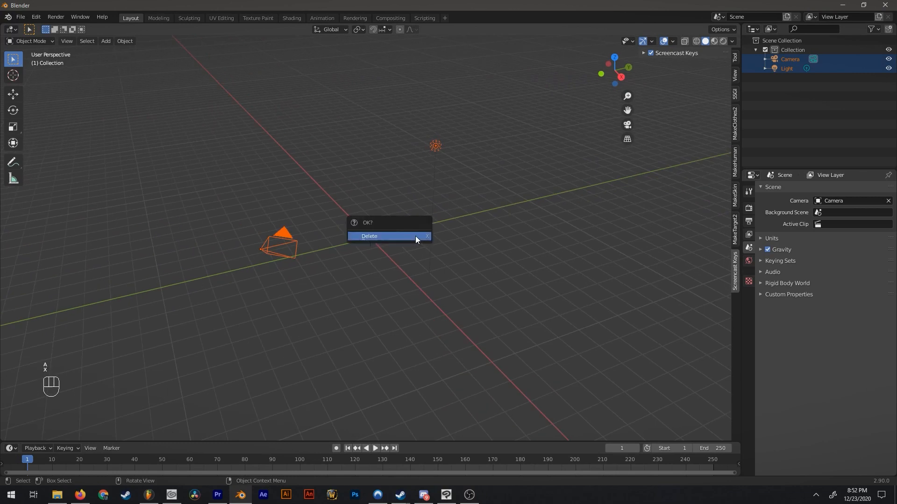
{"action": "left_click", "coordinate": [415, 236]}
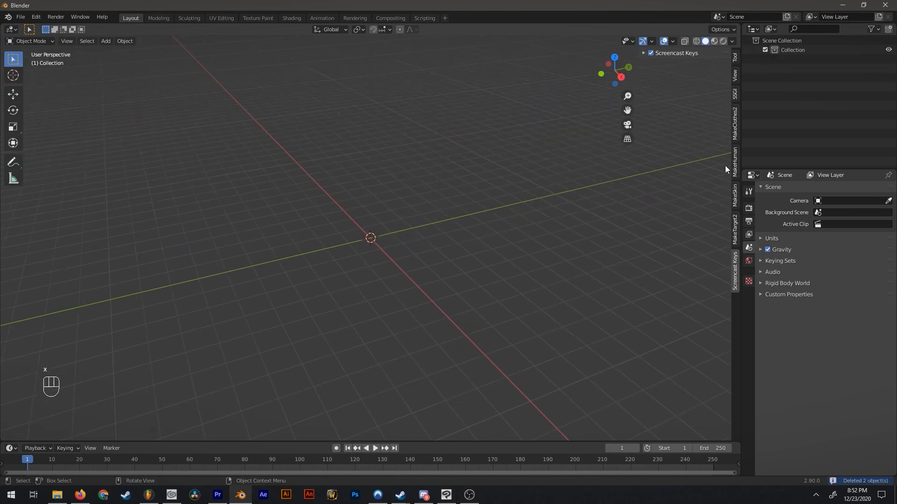
Rename the default scene collection as Character.
{"action": "left_click", "coordinate": [794, 51]}
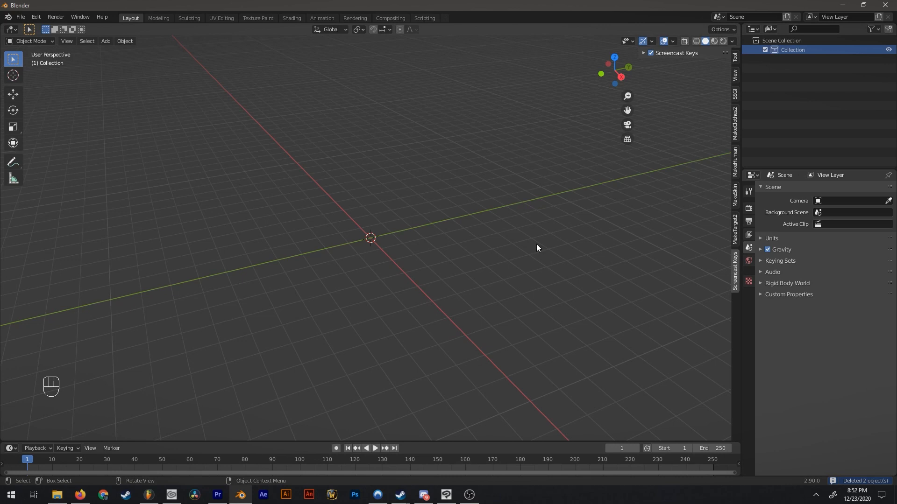
{"action": "left_click", "coordinate": [795, 49]}
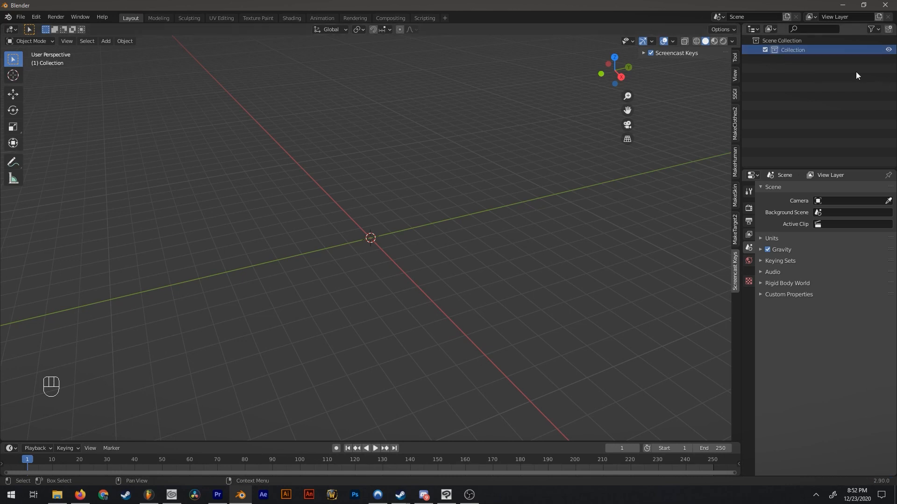
{"action": "double_click", "coordinate": [797, 50]}
{"action": "type", "text": "Cha"}
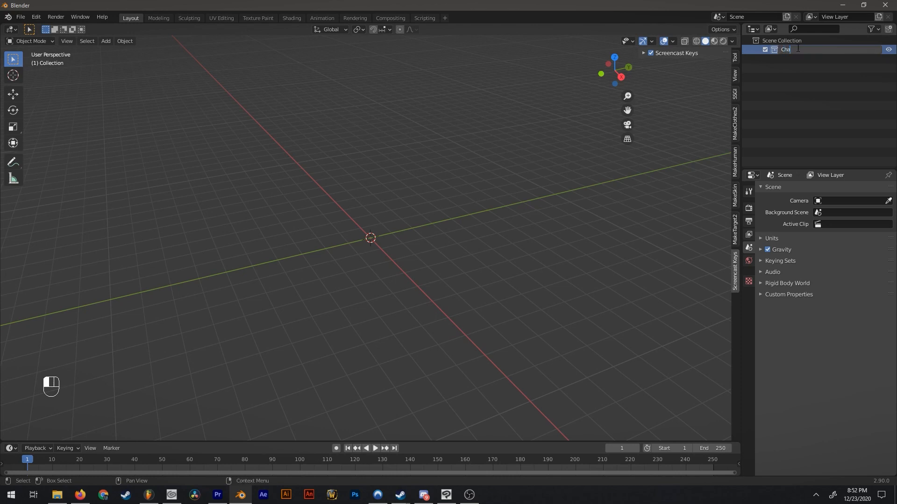
{"action": "type", "text": "racter"}
{"action": "key", "text": "Return"}
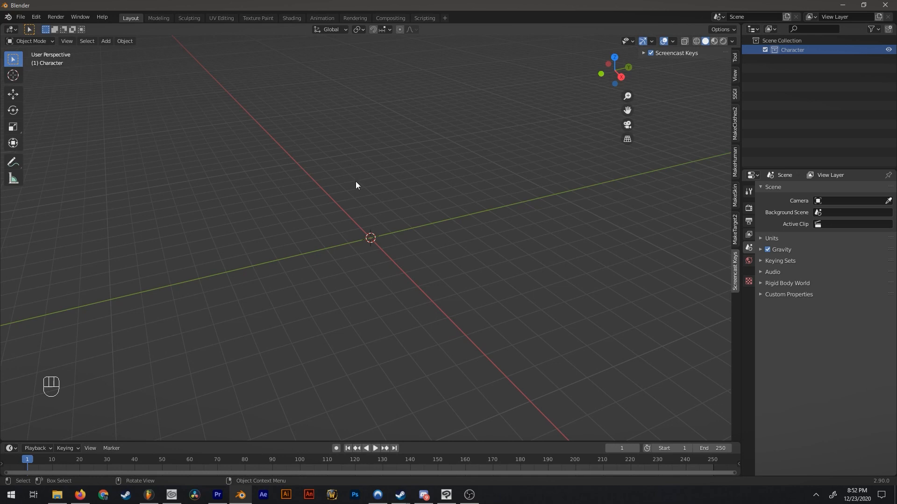
{"action": "left_click", "coordinate": [21, 17]}
{"action": "mouse_move", "coordinate": [50, 143]}
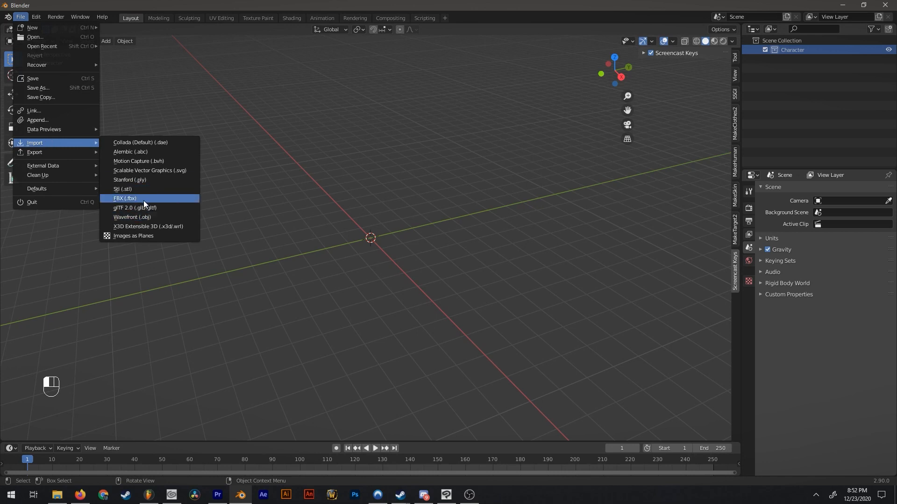
{"action": "key", "text": "Escape"}
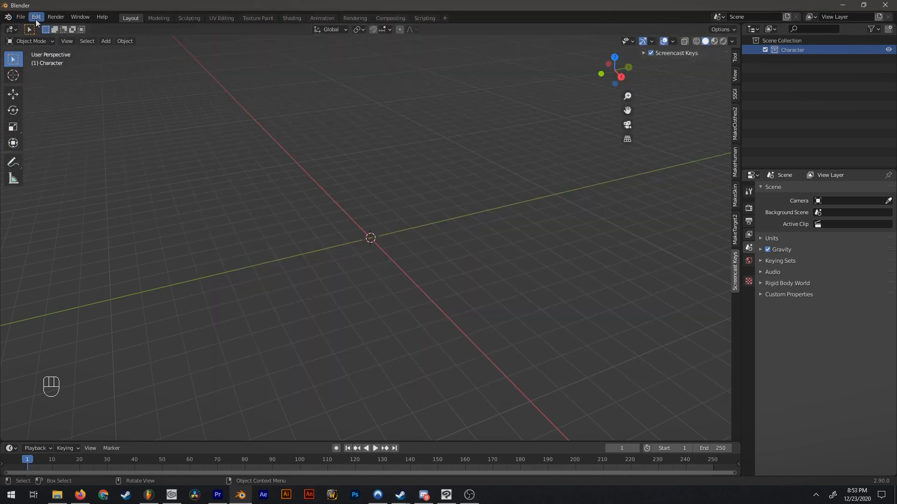
Open the Blender preferences, clear the Screencast Keys add-on search and search the add-ons for FBX.
{"action": "left_click", "coordinate": [36, 17]}
{"action": "mouse_move", "coordinate": [22, 17]}
{"action": "mouse_move", "coordinate": [58, 144]}
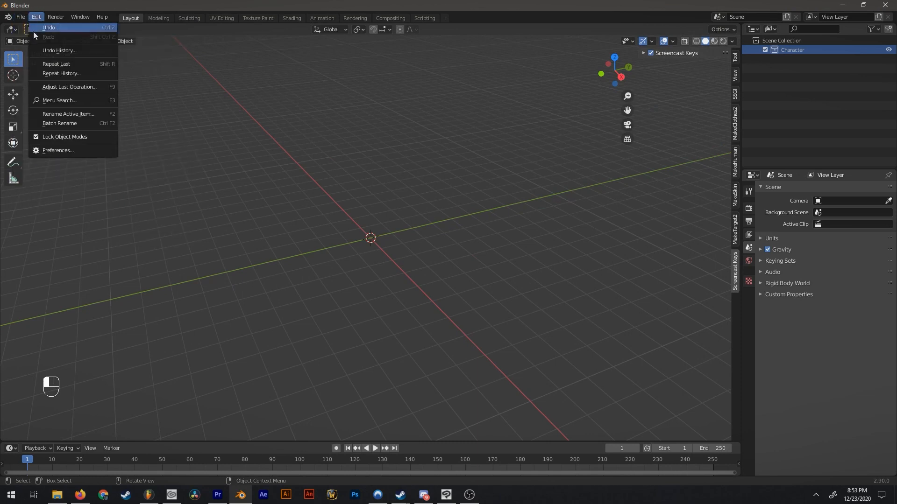
{"action": "left_click", "coordinate": [60, 151]}
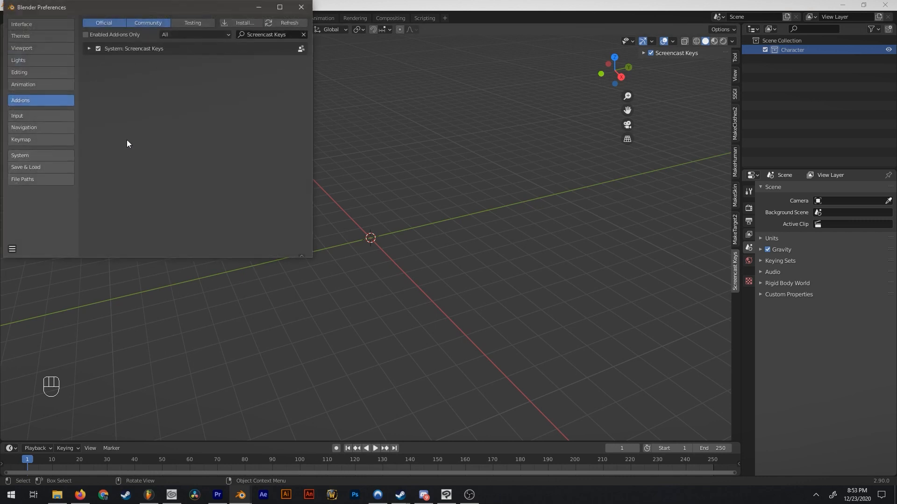
{"action": "left_click", "coordinate": [303, 35]}
{"action": "left_click_drag", "start_coordinate": [189, 9], "coordinate": [407, 111]}
{"action": "left_click", "coordinate": [504, 136]}
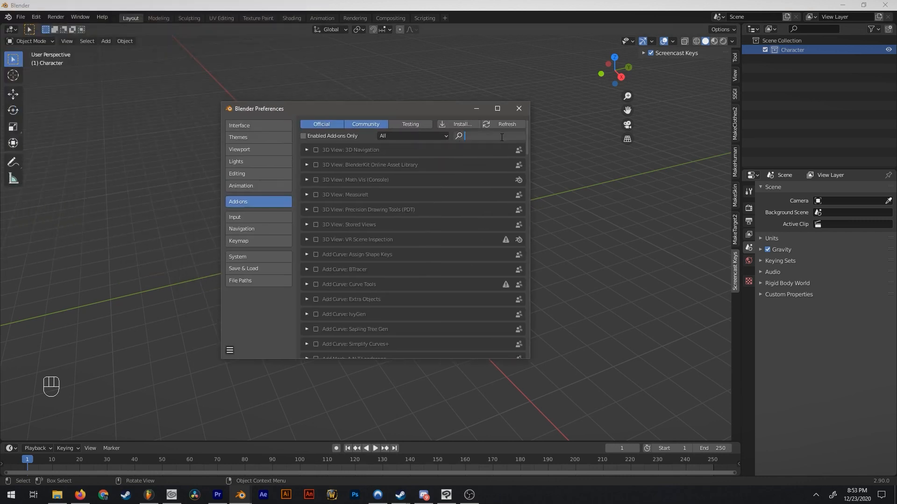
{"action": "type", "text": "FBX"}
{"action": "key", "text": "Return"}
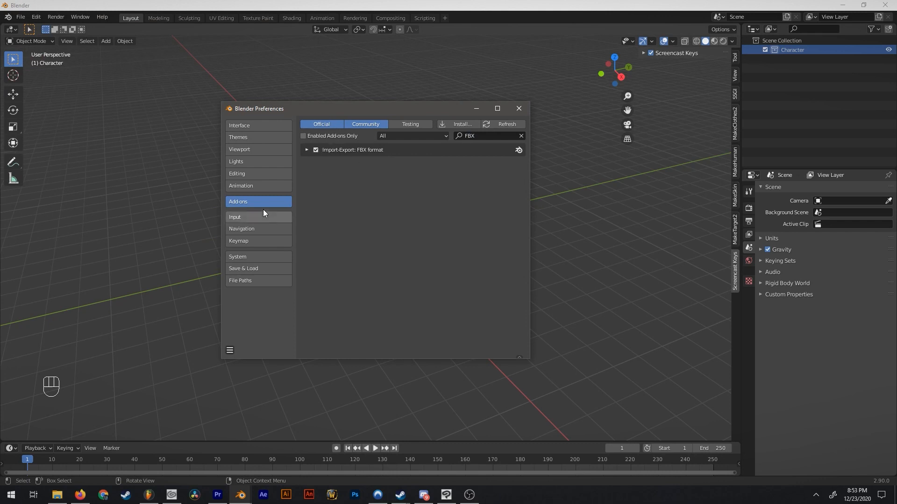
Import Body.fbx from the Character folder in FBX format.
{"action": "left_click", "coordinate": [21, 17]}
{"action": "mouse_move", "coordinate": [52, 144]}
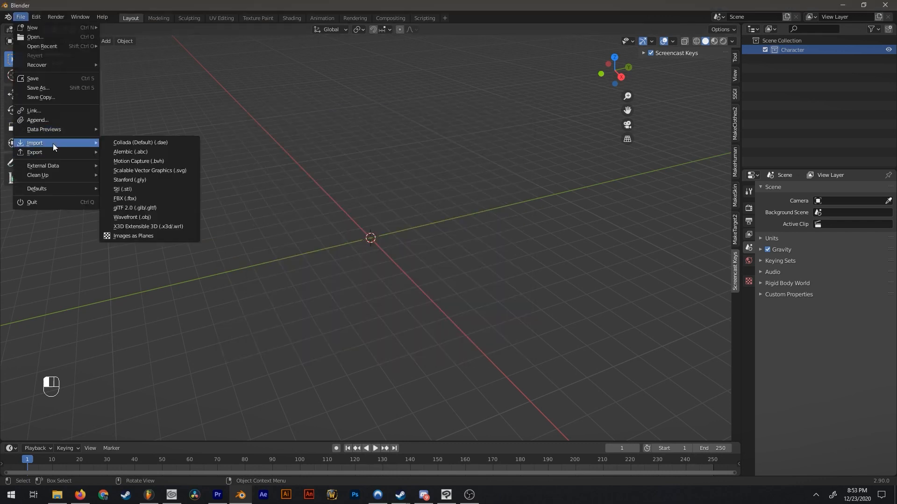
{"action": "left_click", "coordinate": [158, 209]}
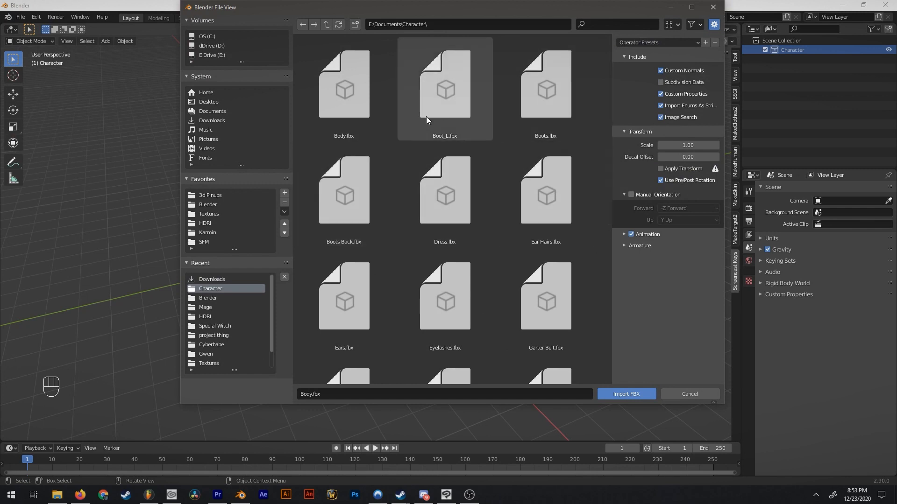
{"action": "scroll", "coordinate": [539, 273], "scroll_direction": "down", "scroll_amount": 5}
{"action": "scroll", "coordinate": [585, 335], "scroll_direction": "up", "scroll_amount": 5}
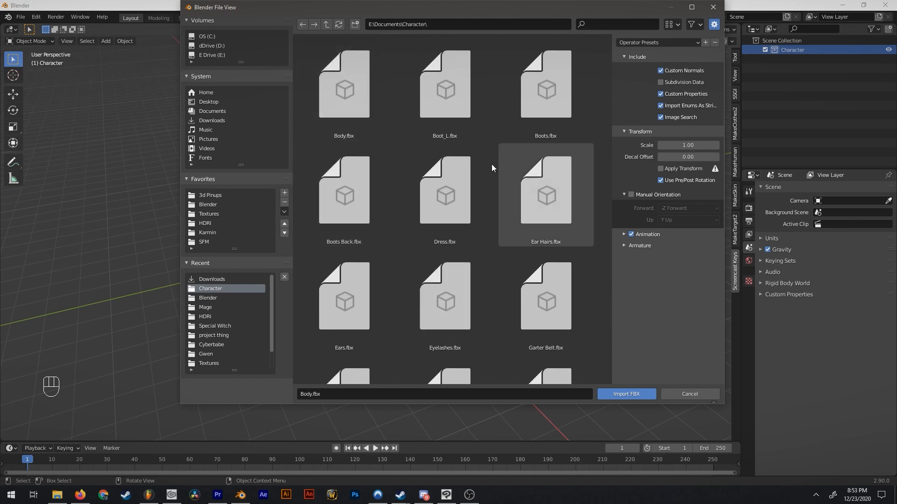
{"action": "left_click", "coordinate": [353, 103]}
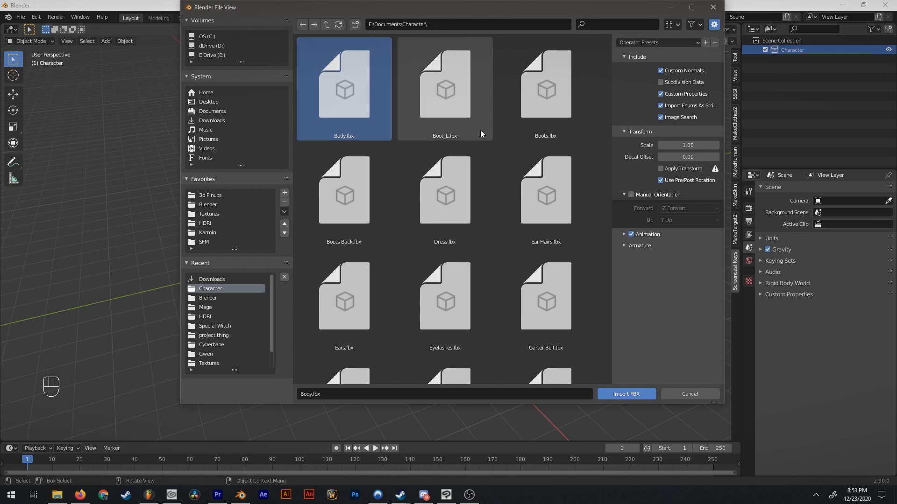
{"action": "double_click", "coordinate": [329, 96]}
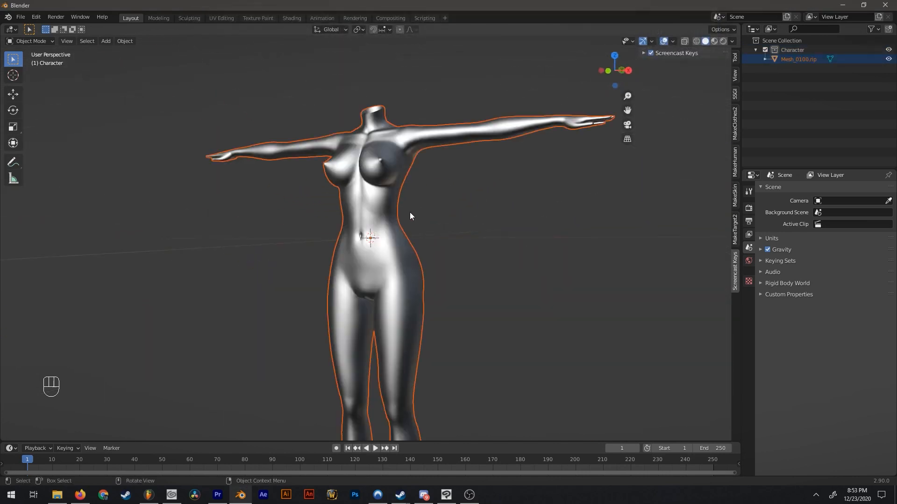
Set the imported body mesh's scale to 1 on the X, Y and Z axes.
{"action": "scroll", "coordinate": [410, 216], "scroll_direction": "down", "scroll_amount": 6}
{"action": "middle_click_drag", "start_coordinate": [441, 254], "coordinate": [663, 178]}
{"action": "left_click", "coordinate": [823, 76]}
{"action": "left_click", "coordinate": [790, 58]}
{"action": "middle_click_drag", "start_coordinate": [556, 256], "coordinate": [507, 246]}
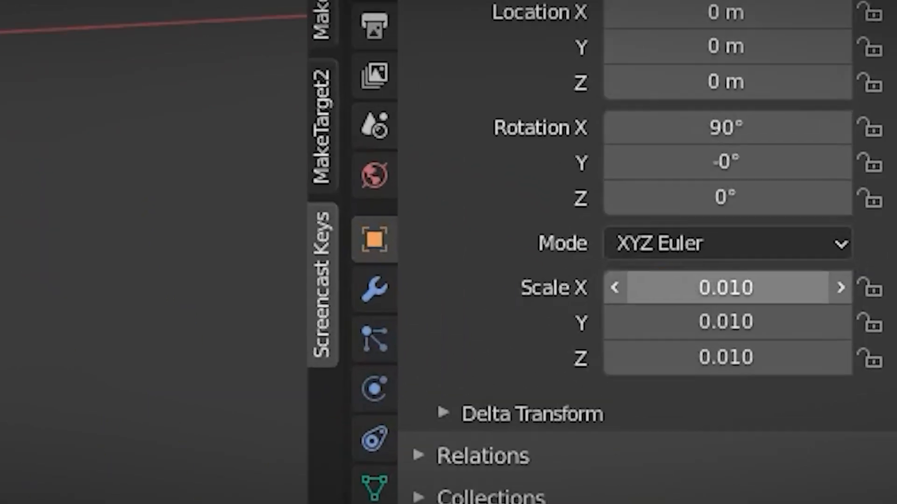
{"action": "left_click", "coordinate": [815, 291]}
{"action": "type", "text": "1"}
{"action": "key", "text": "Tab"}
{"action": "type", "text": "1"}
{"action": "key", "text": "Tab"}
{"action": "type", "text": "1"}
{"action": "key", "text": "Return"}
Rename the imported body mesh as Body.
{"action": "left_click", "coordinate": [798, 59]}
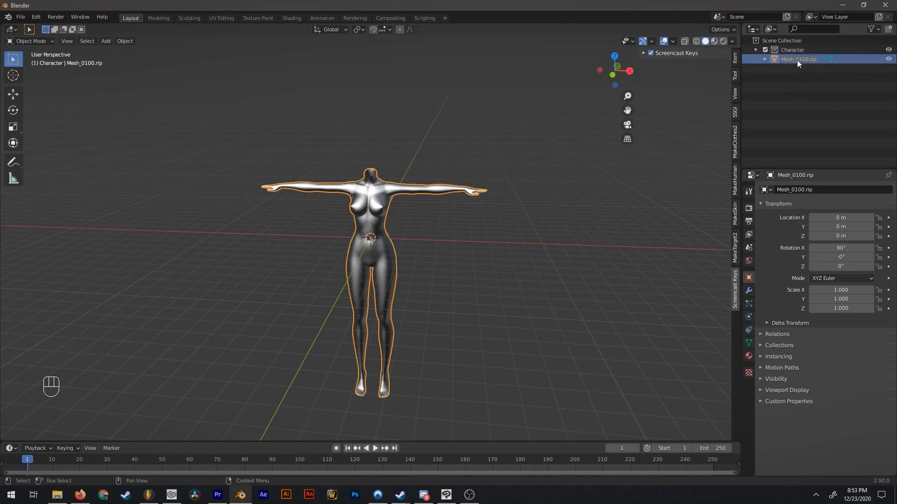
{"action": "double_click", "coordinate": [797, 60]}
{"action": "type", "text": "Body"}
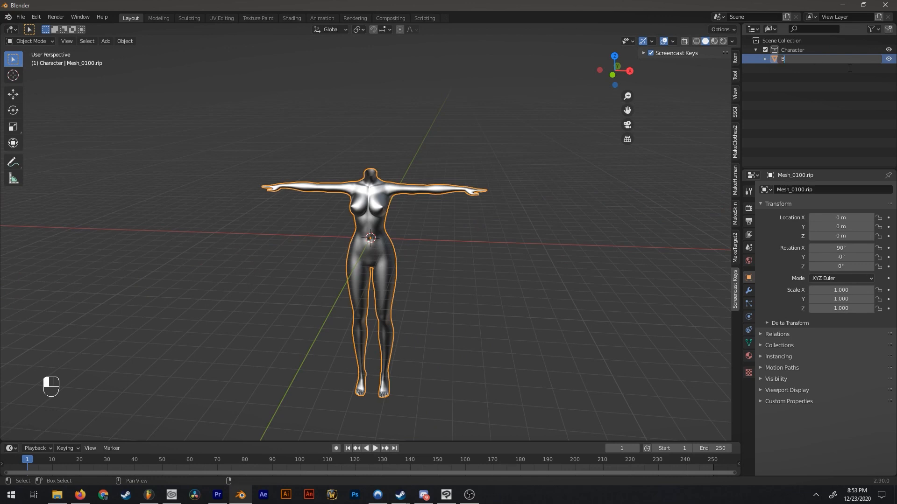
{"action": "key", "text": "Return"}
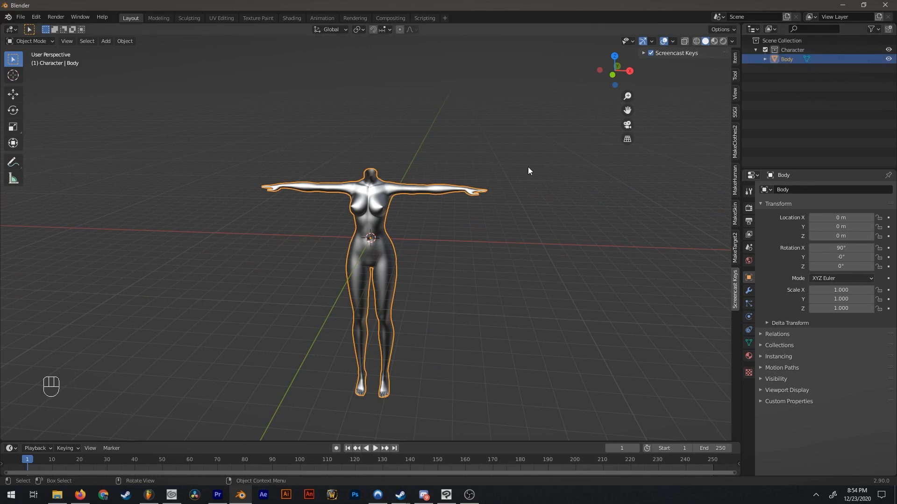
Import Dress.fbx from the Character folder and rename its mesh as Dress.
{"action": "left_click", "coordinate": [21, 17]}
{"action": "mouse_move", "coordinate": [46, 143]}
{"action": "left_click", "coordinate": [136, 190]}
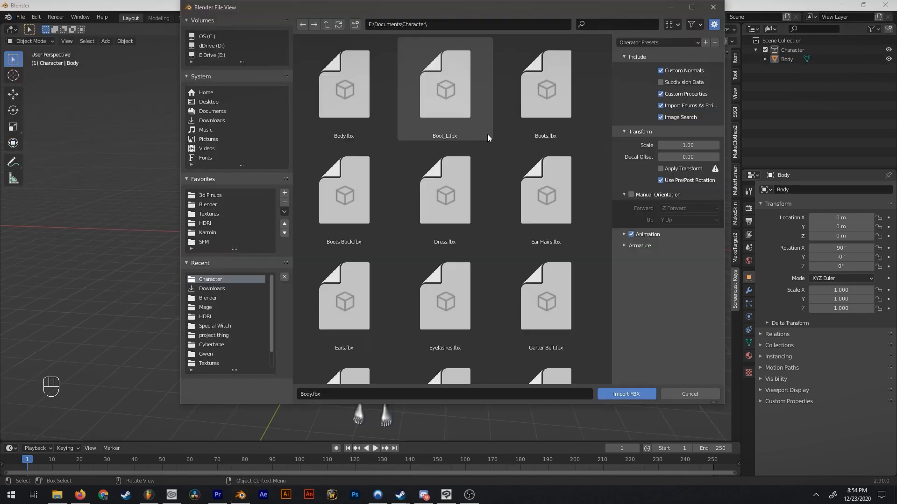
{"action": "double_click", "coordinate": [455, 195]}
{"action": "double_click", "coordinate": [797, 68]}
{"action": "type", "text": "Dress"}
{"action": "key", "text": "Return"}
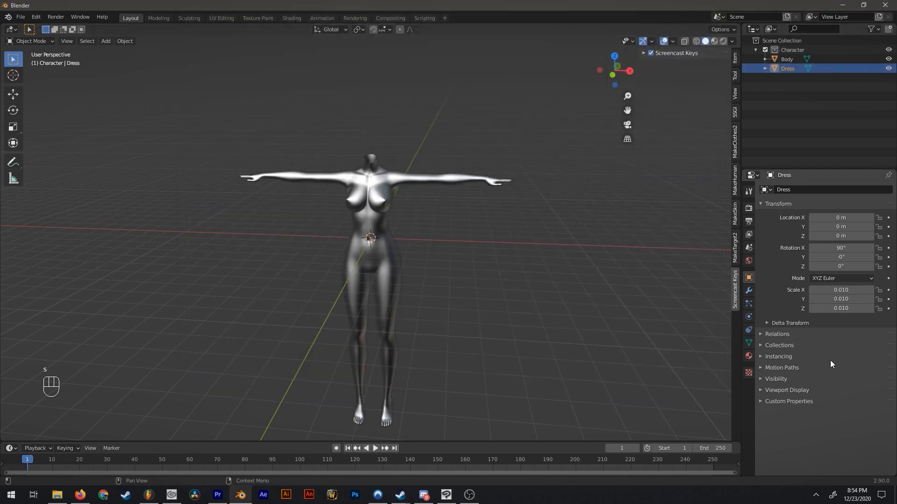
Set the dress's scale to 1 on the X, Y and Z axes.
{"action": "left_click", "coordinate": [841, 290]}
{"action": "type", "text": "1"}
{"action": "key", "text": "Tab"}
{"action": "type", "text": "1"}
{"action": "key", "text": "Tab"}
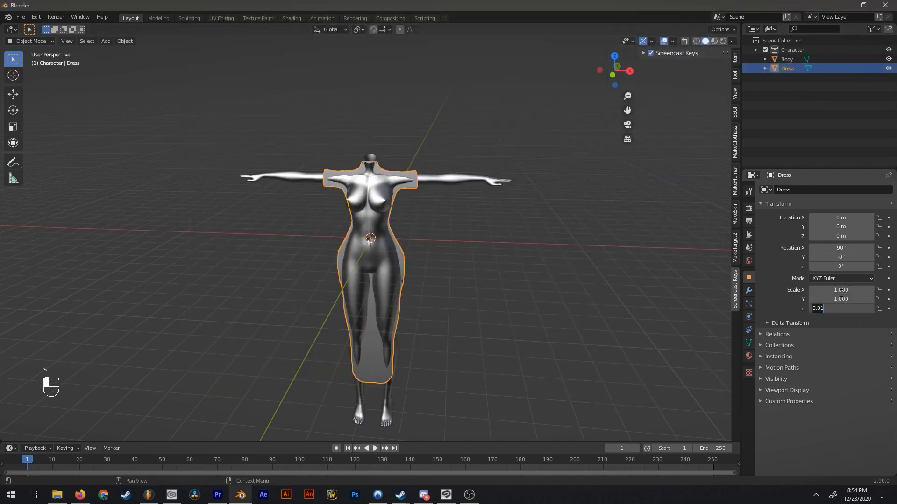
{"action": "type", "text": "1"}
Import Boot_L.fbx from the Character folder and name its mesh Boot.
{"action": "left_click", "coordinate": [21, 17]}
{"action": "mouse_move", "coordinate": [53, 146]}
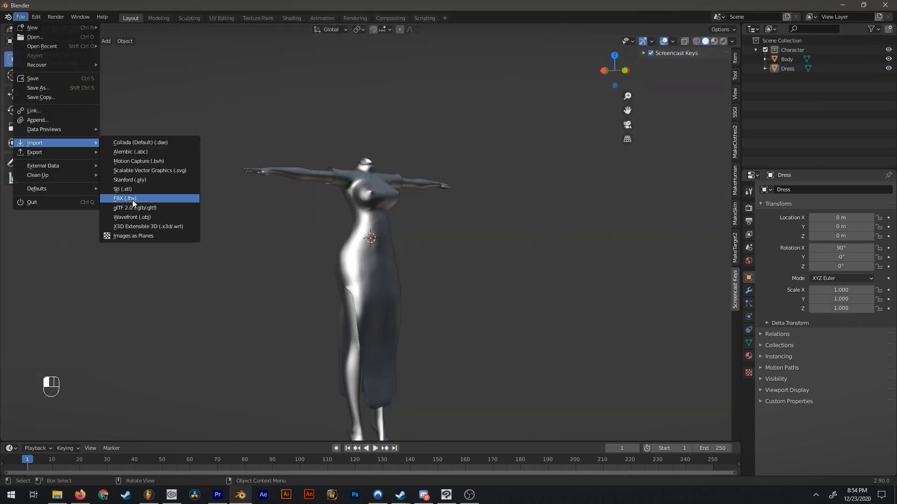
{"action": "left_click", "coordinate": [132, 200]}
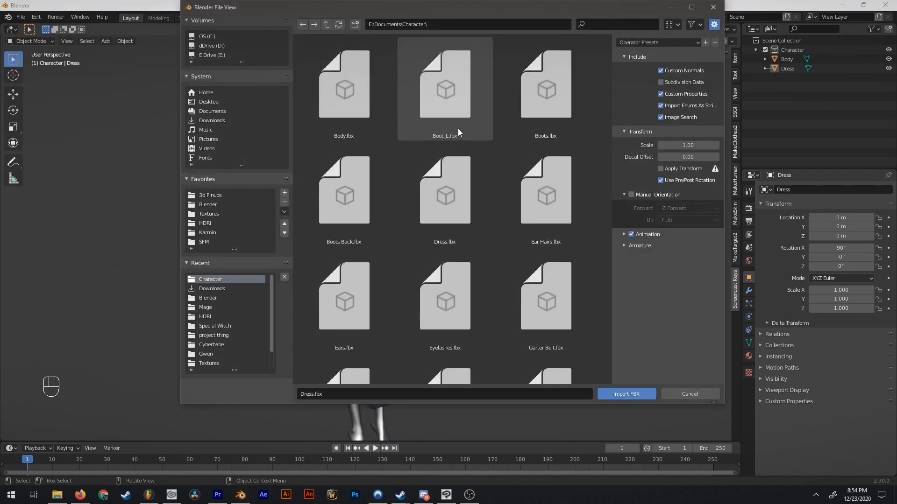
{"action": "double_click", "coordinate": [444, 89]}
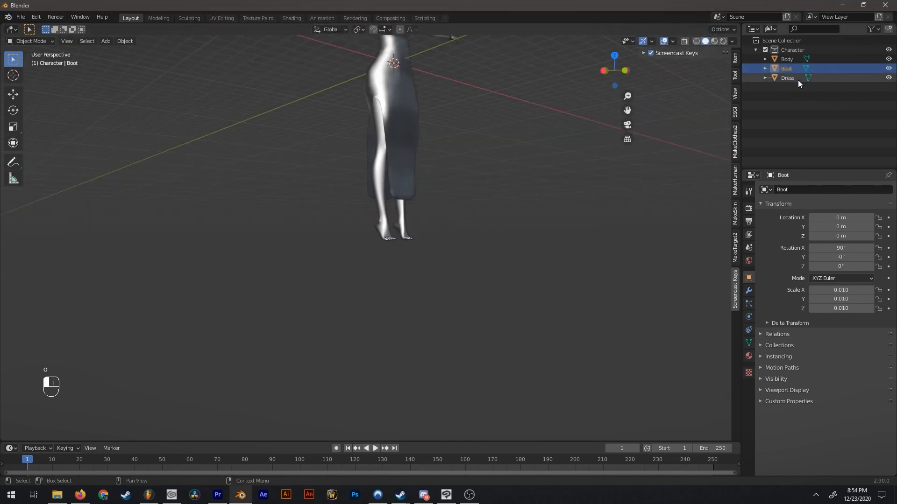
Set the boot's scale to 1 on the X, Y and Z axes.
{"action": "left_click", "coordinate": [832, 288]}
{"action": "type", "text": "1"}
{"action": "key", "text": "Tab"}
{"action": "type", "text": "1"}
{"action": "key", "text": "Tab"}
{"action": "type", "text": "1"}
{"action": "key", "text": "Return"}
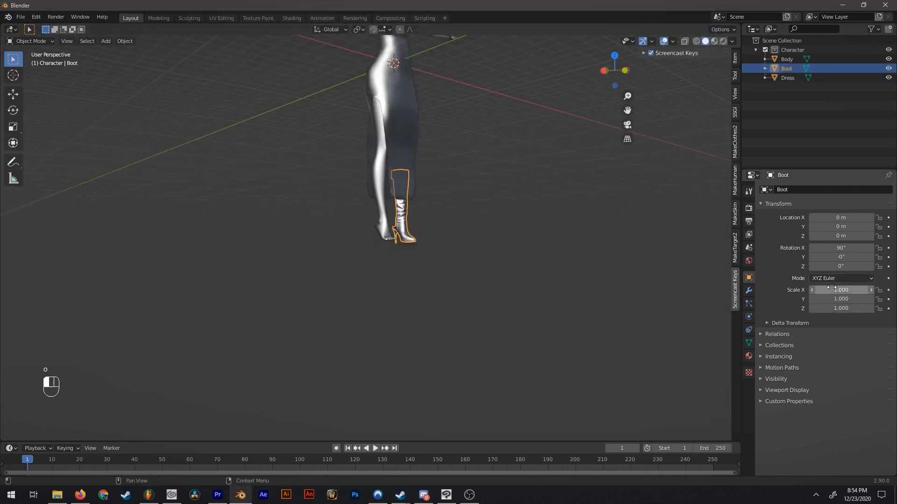
Hide the dress to expose both legs and select the boot.
{"action": "left_click", "coordinate": [444, 237]}
{"action": "middle_click_drag", "start_coordinate": [443, 237], "coordinate": [394, 192]}
{"action": "scroll", "coordinate": [346, 232], "scroll_direction": "up", "scroll_amount": 10}
{"action": "middle_click_drag", "start_coordinate": [392, 193], "coordinate": [477, 262], "text": "shift"}
{"action": "middle_click_drag", "start_coordinate": [468, 312], "coordinate": [422, 155]}
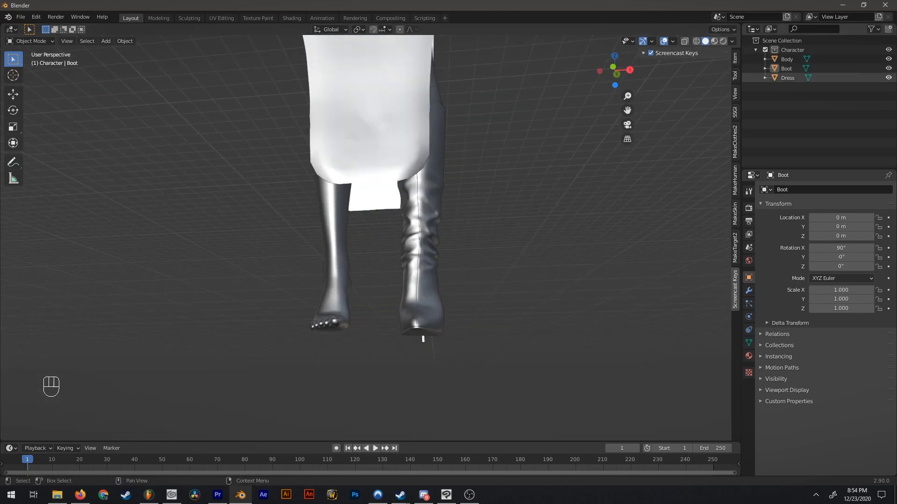
{"action": "left_click", "coordinate": [888, 78]}
{"action": "left_click", "coordinate": [407, 236]}
{"action": "middle_click_drag", "start_coordinate": [416, 240], "coordinate": [458, 281]}
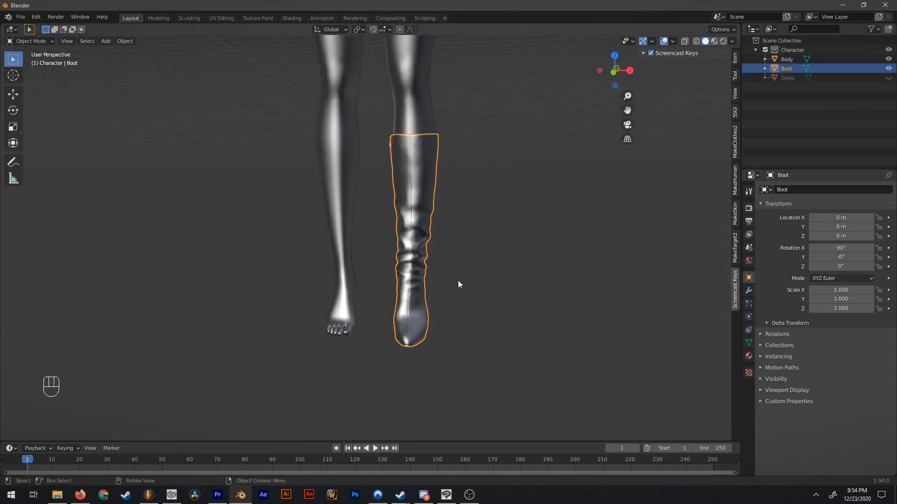
Duplicate the boot and move the copy about 1.5 m along negative X onto the bare leg.
{"action": "key", "text": "shift+d"}
{"action": "right_click", "coordinate": [478, 248]}
{"action": "middle_click_drag", "start_coordinate": [478, 248], "coordinate": [514, 253]}
{"action": "key", "text": "g"}
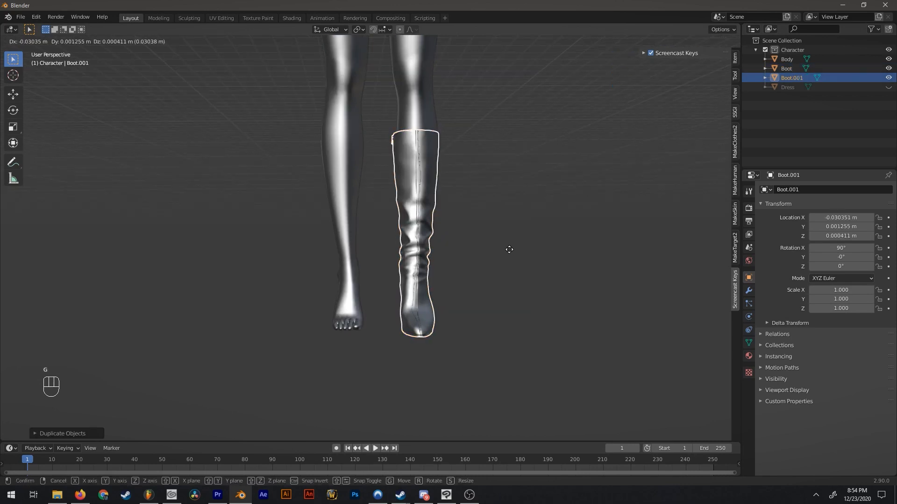
{"action": "left_click", "coordinate": [452, 255]}
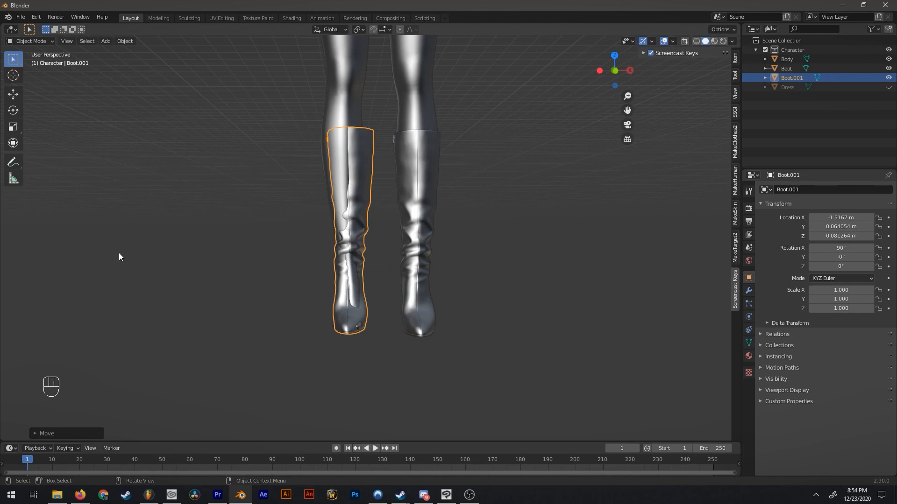
Mirror the copied boot by scaling it by -1 along the X axis.
{"action": "key", "text": "s"}
{"action": "type", "text": "x"}
{"action": "type", "text": "-1"}
{"action": "key", "text": "Return"}
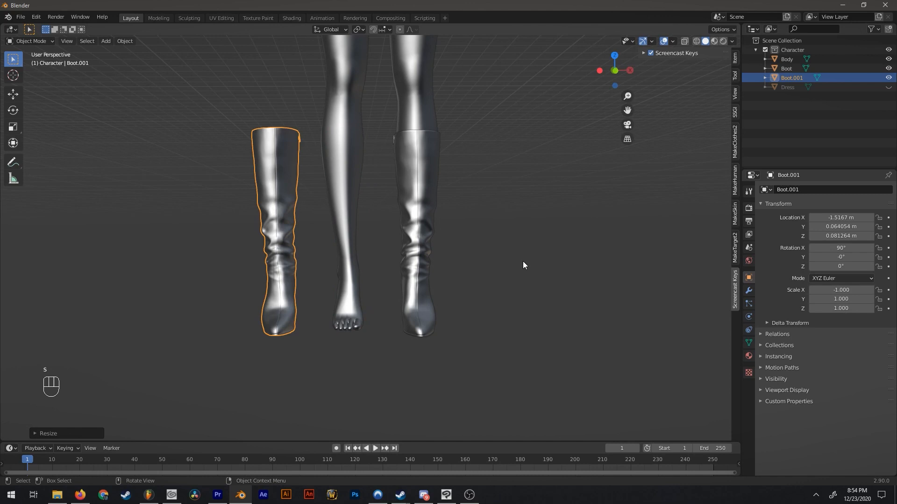
Move the mirrored boot about 1.5 m along X back onto the bare leg and align it in the side view.
{"action": "key", "text": "g"}
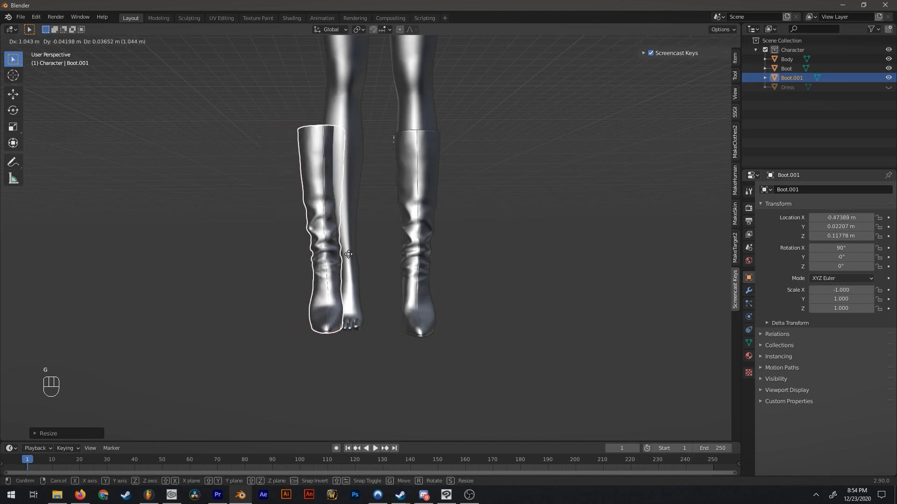
{"action": "left_click", "coordinate": [365, 255]}
{"action": "middle_click_drag", "start_coordinate": [366, 256], "coordinate": [446, 210]}
{"action": "scroll", "coordinate": [495, 264], "scroll_direction": "up", "scroll_amount": 2}
{"action": "key", "text": "ctrl+KP_3"}
{"action": "key", "text": "g"}
{"action": "middle_click_drag", "start_coordinate": [299, 285], "coordinate": [348, 296]}
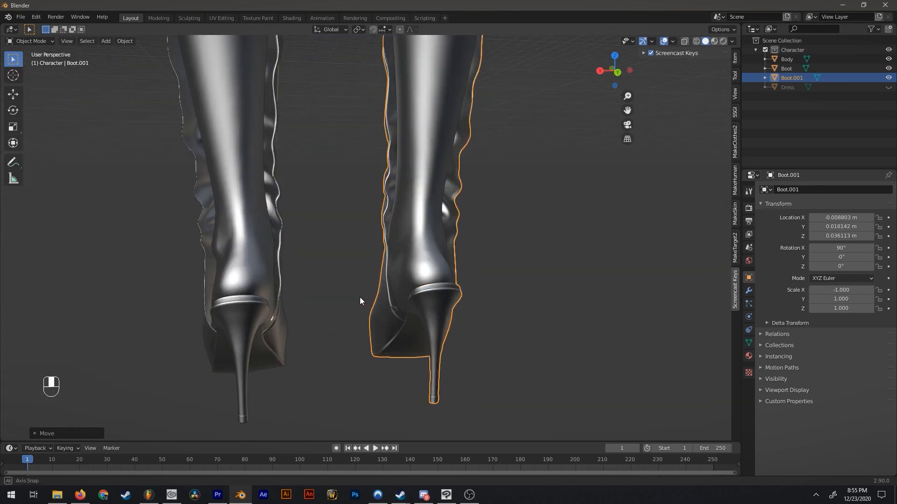
{"action": "scroll", "coordinate": [495, 286], "scroll_direction": "down", "scroll_amount": 5}
{"action": "middle_click_drag", "start_coordinate": [512, 285], "coordinate": [350, 279]}
{"action": "middle_click_drag", "start_coordinate": [399, 243], "coordinate": [337, 234]}
Fine-tune the mirrored boot's fit around the leg, placing it at about X 0.002 m and Y 0.014 m.
{"action": "left_click", "coordinate": [330, 219]}
{"action": "scroll", "coordinate": [328, 216], "scroll_direction": "up", "scroll_amount": 2}
{"action": "scroll", "coordinate": [328, 219], "scroll_direction": "up", "scroll_amount": 2}
{"action": "left_click", "coordinate": [289, 199]}
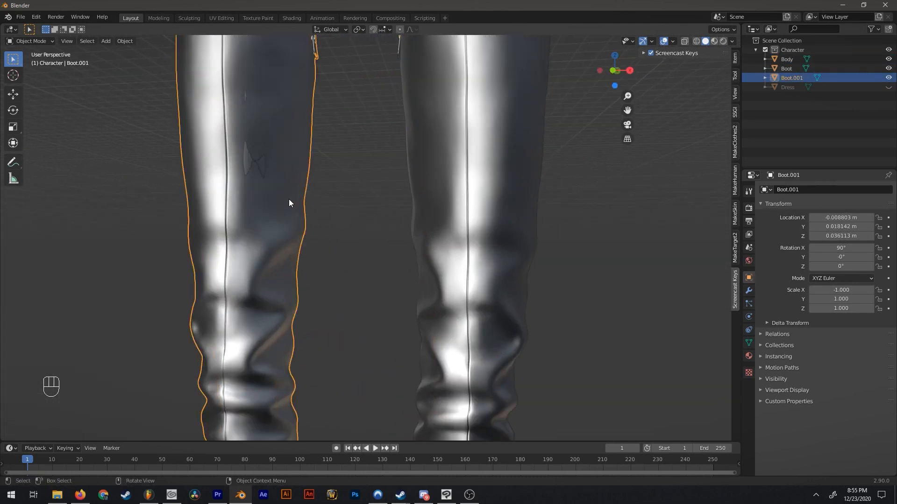
{"action": "scroll", "coordinate": [334, 195], "scroll_direction": "up", "scroll_amount": 1}
{"action": "key", "text": "g"}
{"action": "left_click", "coordinate": [335, 195]}
{"action": "scroll", "coordinate": [336, 196], "scroll_direction": "down", "scroll_amount": 4}
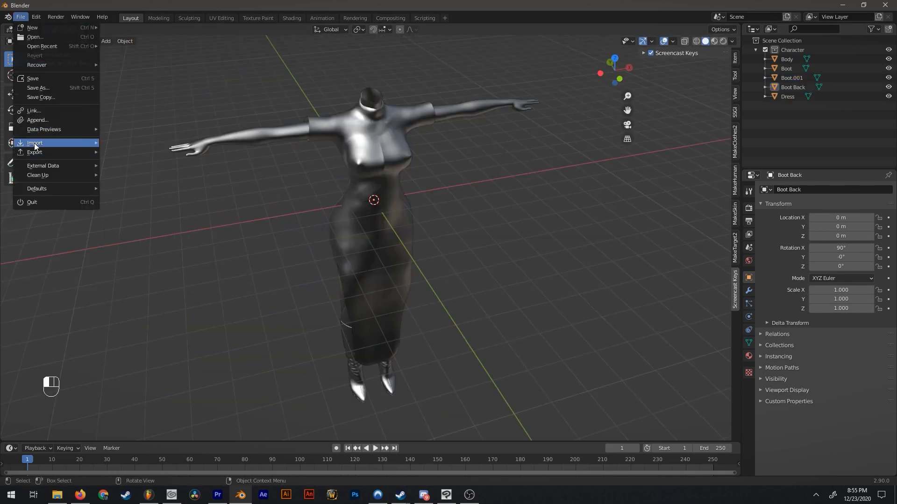
Import Stockings.fbx from the Character folder and rename its mesh as Stockings.
{"action": "mouse_move", "coordinate": [84, 143]}
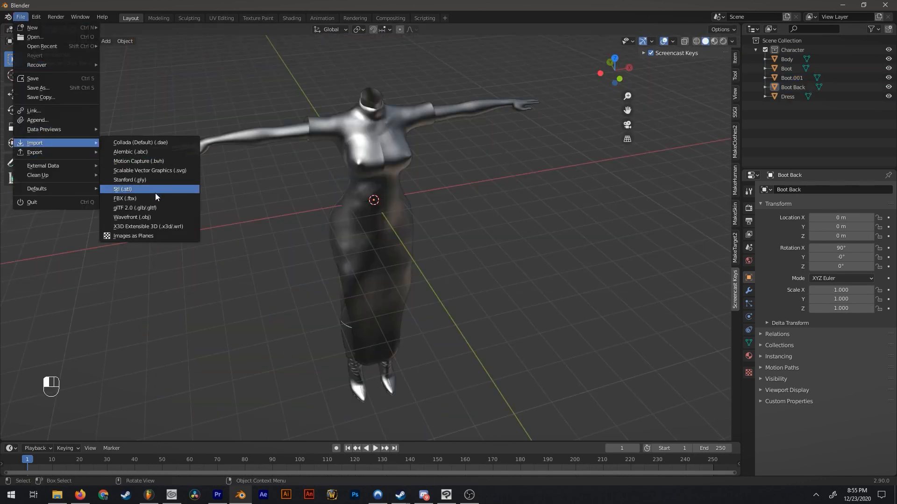
{"action": "left_click", "coordinate": [155, 191]}
{"action": "double_click", "coordinate": [542, 291]}
{"action": "middle_click_drag", "start_coordinate": [525, 283], "coordinate": [607, 234]}
{"action": "double_click", "coordinate": [799, 106]}
{"action": "type", "text": "Stockings"}
{"action": "key", "text": "Return"}
Set the stockings' scale to 1 on the X, Y and Z axes.
{"action": "left_click_drag", "start_coordinate": [817, 306], "coordinate": [836, 290]}
{"action": "type", "text": "1"}
{"action": "key", "text": "Return"}
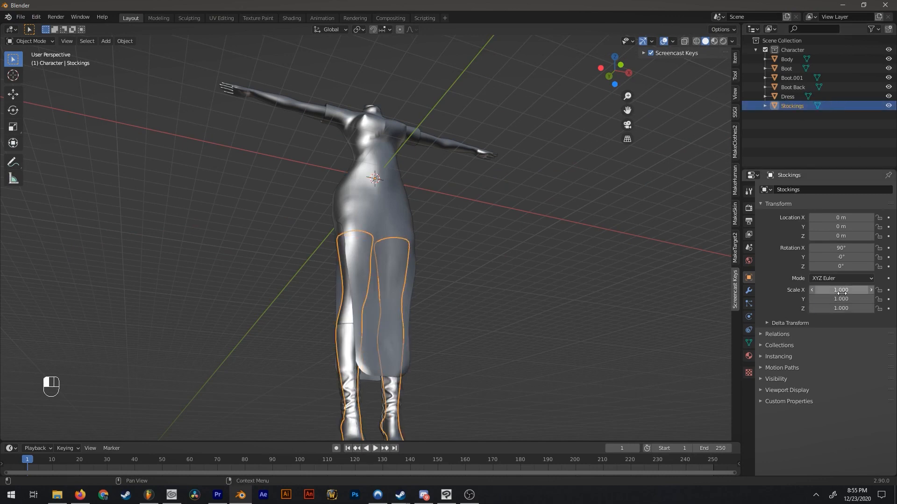
Search the Character folder for "glo" and import Gloves.fbx.
{"action": "left_click", "coordinate": [20, 16]}
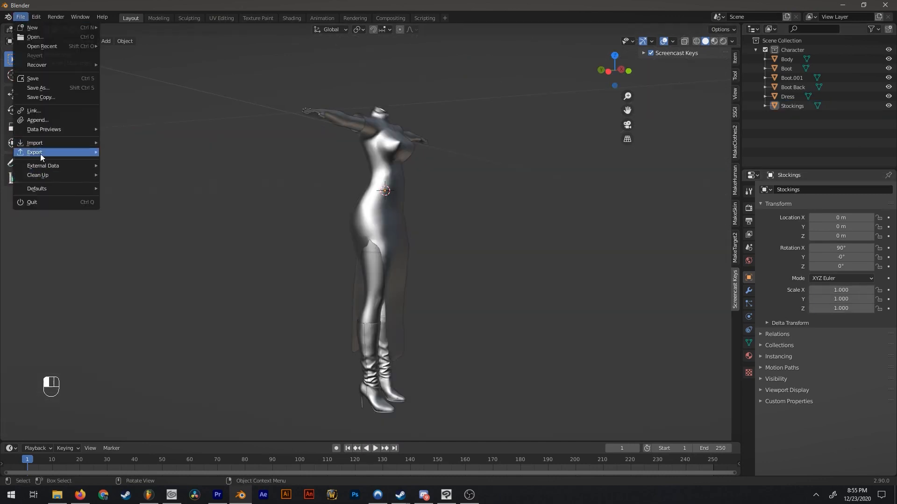
{"action": "mouse_move", "coordinate": [42, 143]}
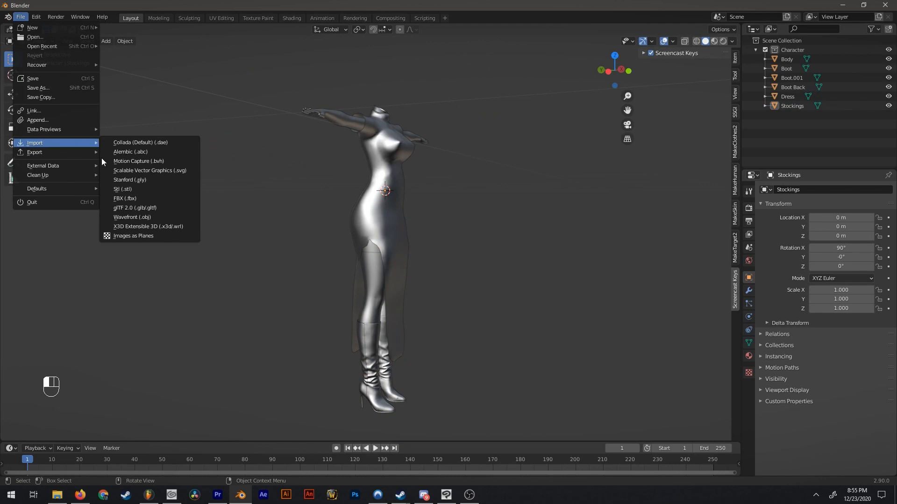
{"action": "left_click", "coordinate": [125, 198]}
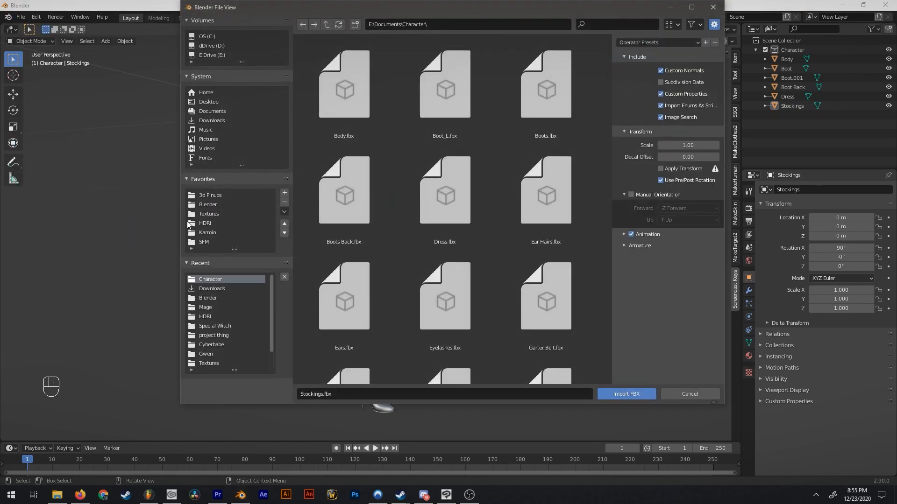
{"action": "left_click", "coordinate": [629, 26]}
{"action": "type", "text": "glo"}
{"action": "key", "text": "Return"}
{"action": "double_click", "coordinate": [350, 86]}
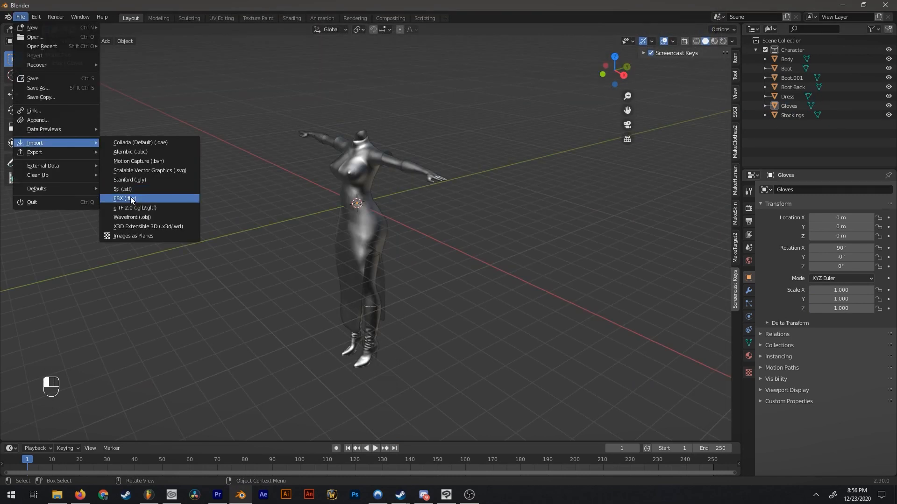
Import Garter Belt.fbx from the Character folder and rename its mesh as Garter Belt.
{"action": "left_click", "coordinate": [130, 197]}
{"action": "scroll", "coordinate": [480, 140], "scroll_direction": "down", "scroll_amount": 3}
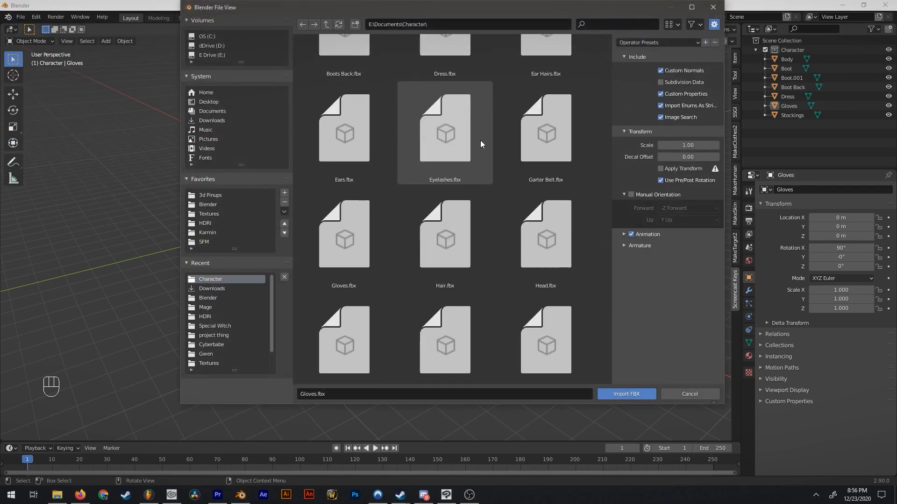
{"action": "double_click", "coordinate": [537, 136]}
{"action": "double_click", "coordinate": [792, 115]}
{"action": "type", "text": "Garter Belt"}
{"action": "key", "text": "Return"}
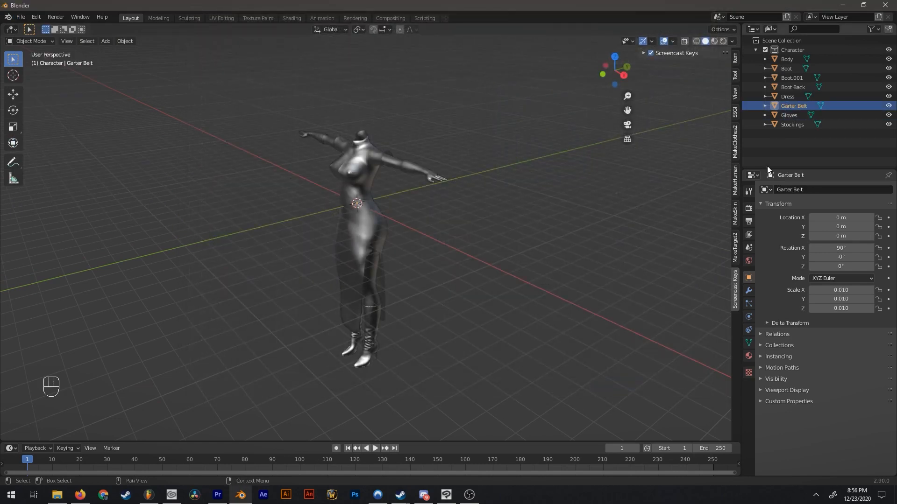
Set the garter belt's scale to 1 on the X, Y and Z axes.
{"action": "left_click", "coordinate": [849, 292]}
{"action": "type", "text": "1"}
{"action": "key", "text": "Tab"}
{"action": "type", "text": "1"}
{"action": "key", "text": "Tab"}
{"action": "type", "text": "1"}
{"action": "key", "text": "Return"}
{"action": "middle_click_drag", "start_coordinate": [374, 186], "coordinate": [428, 141]}
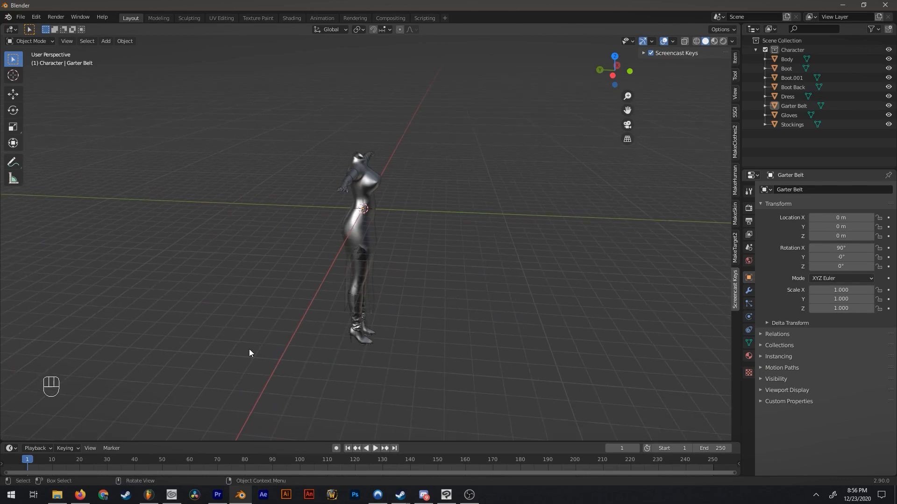
{"action": "middle_click_drag", "start_coordinate": [471, 150], "coordinate": [451, 181]}
Create a new collection inside the Character collection and rename it as Body.
{"action": "left_click", "coordinate": [793, 51]}
{"action": "right_click", "coordinate": [726, 72]}
{"action": "left_click", "coordinate": [727, 74]}
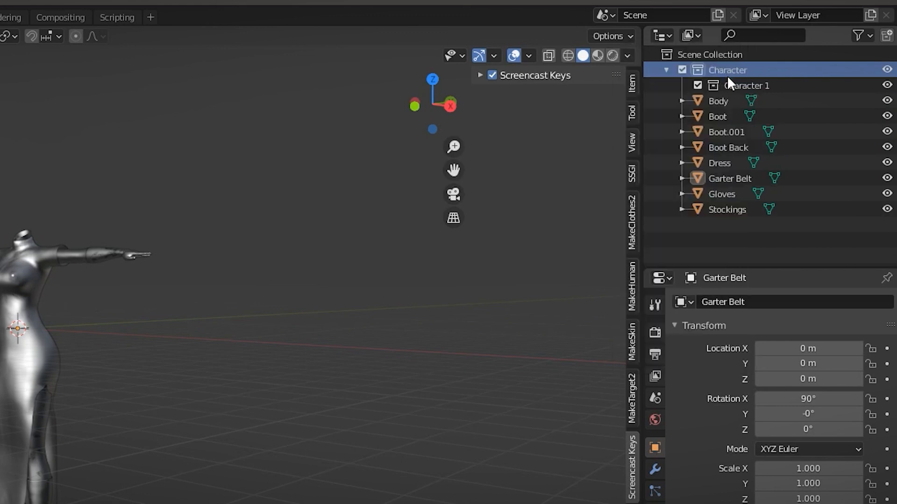
{"action": "left_click", "coordinate": [736, 88]}
{"action": "double_click", "coordinate": [738, 87]}
{"action": "type", "text": "Body"}
{"action": "key", "text": "Return"}
Move all the body and clothing meshes into the Body collection and collapse it.
{"action": "left_click_drag", "start_coordinate": [745, 262], "coordinate": [733, 87]}
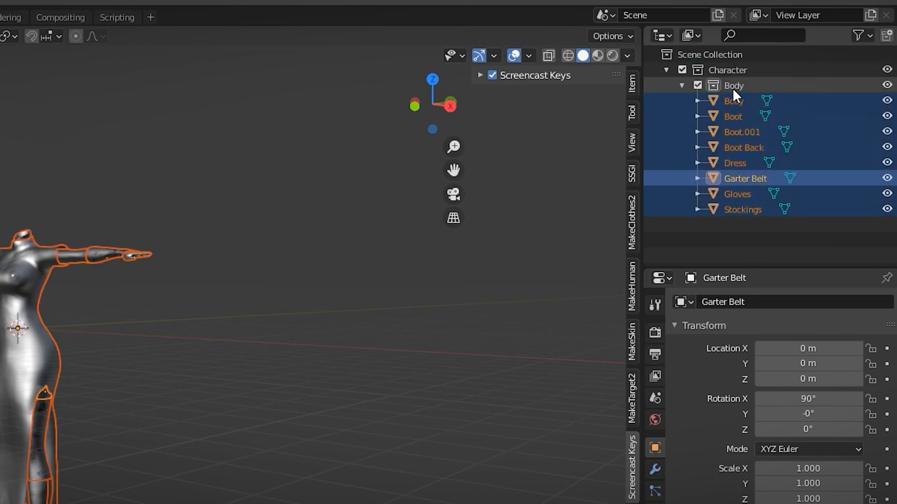
{"action": "left_click", "coordinate": [732, 88]}
{"action": "left_click", "coordinate": [681, 85]}
{"action": "left_click", "coordinate": [807, 147]}
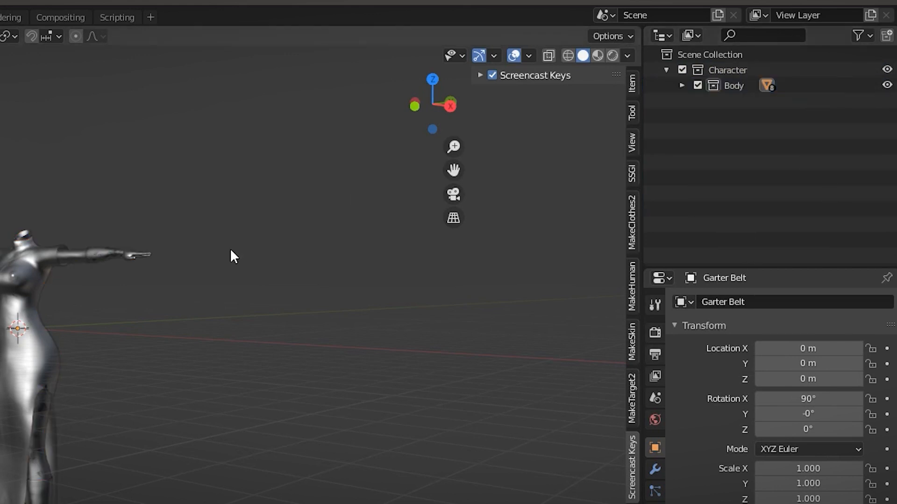
Hide the Body collection and add another new collection inside Character.
{"action": "middle_click_drag", "start_coordinate": [205, 328], "coordinate": [296, 326]}
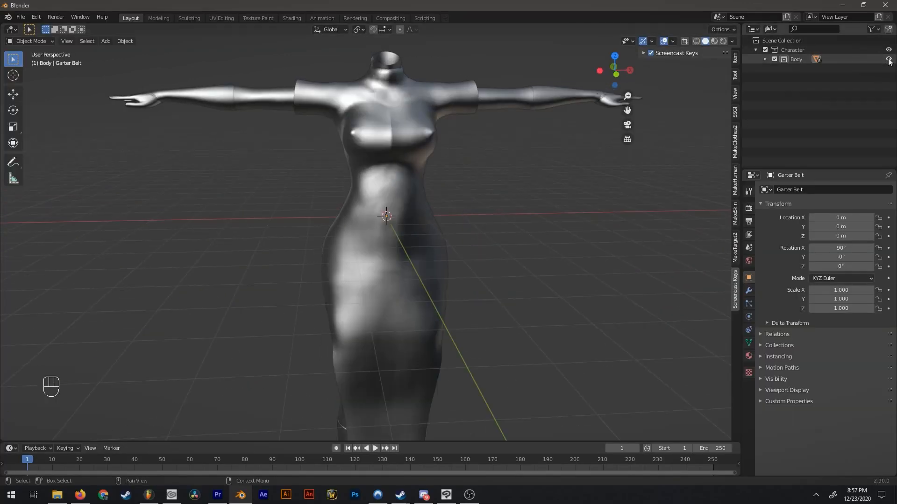
{"action": "left_click", "coordinate": [890, 60]}
{"action": "right_click", "coordinate": [797, 50]}
{"action": "left_click", "coordinate": [797, 54]}
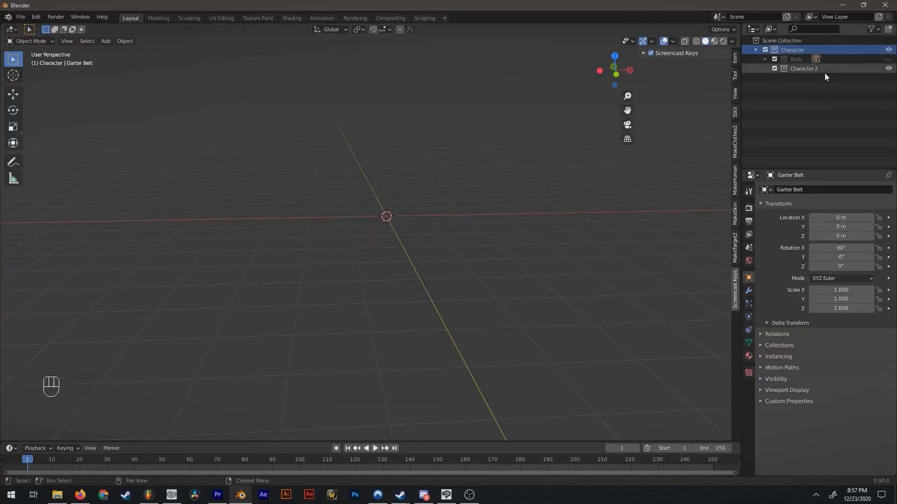
Rename the new collection inside Character as Head.
{"action": "double_click", "coordinate": [804, 69]}
{"action": "type", "text": "Head"}
{"action": "key", "text": "Return"}
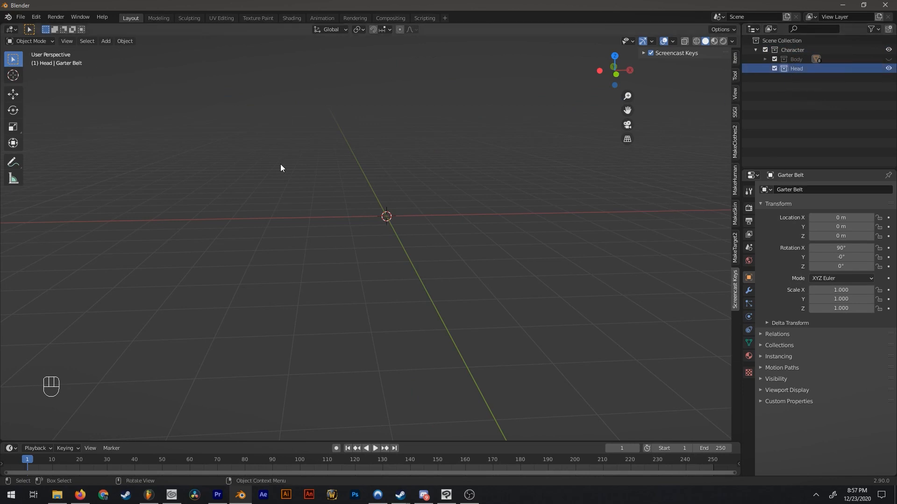
Import Head.fbx from the Character folder into the Head collection.
{"action": "left_click", "coordinate": [21, 17]}
{"action": "mouse_move", "coordinate": [37, 143]}
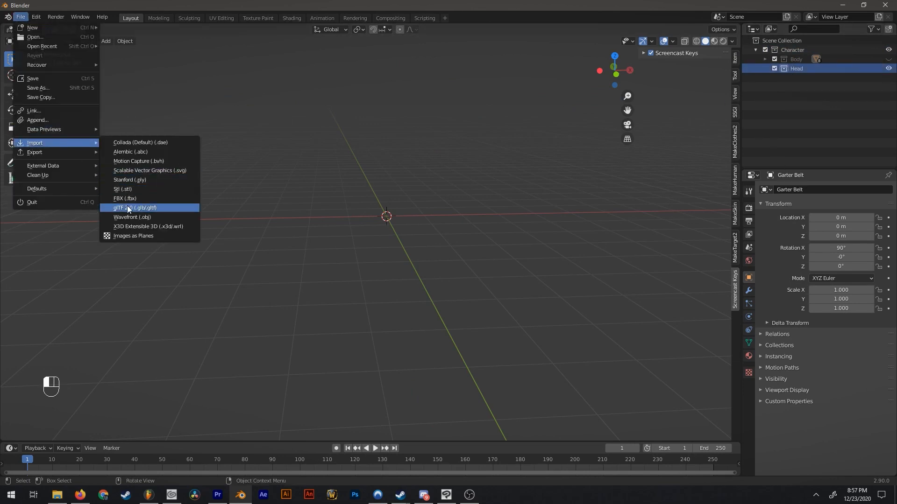
{"action": "left_click", "coordinate": [125, 198]}
{"action": "left_click", "coordinate": [628, 24]}
{"action": "type", "text": "hae"}
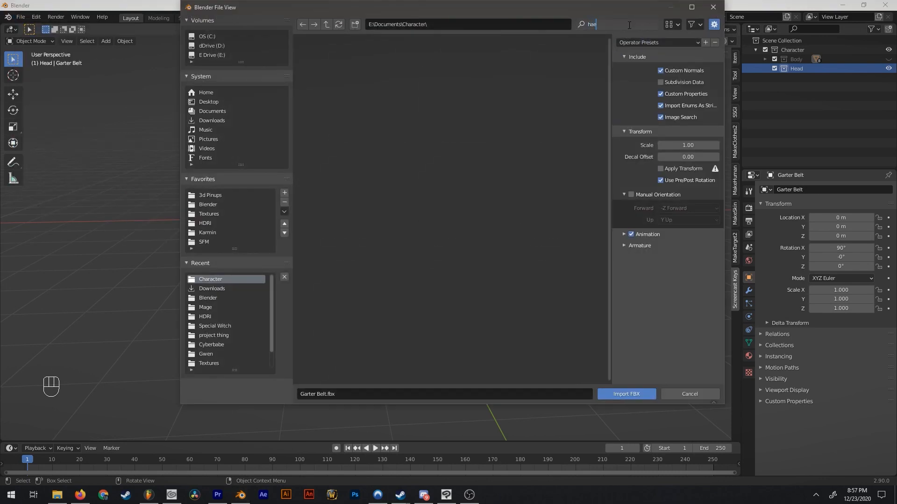
{"action": "double_click", "coordinate": [436, 125]}
Set the imported head mesh's scale to 1 on the X, Y and Z axes.
{"action": "left_click", "coordinate": [837, 290]}
{"action": "type", "text": "1"}
{"action": "key", "text": "Tab"}
{"action": "type", "text": "1"}
{"action": "key", "text": "Tab"}
{"action": "type", "text": "1"}
{"action": "key", "text": "Return"}
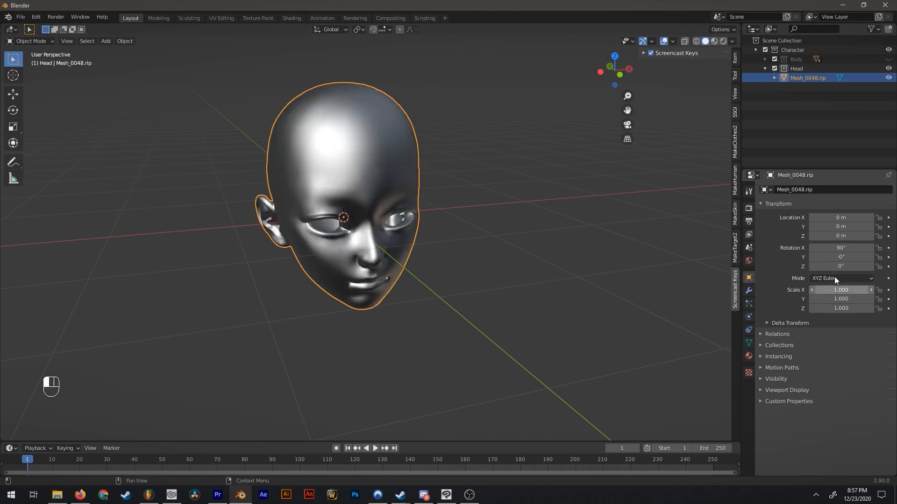
Rename the imported head mesh as Head.
{"action": "middle_click_drag", "start_coordinate": [505, 194], "coordinate": [589, 150]}
{"action": "double_click", "coordinate": [807, 78]}
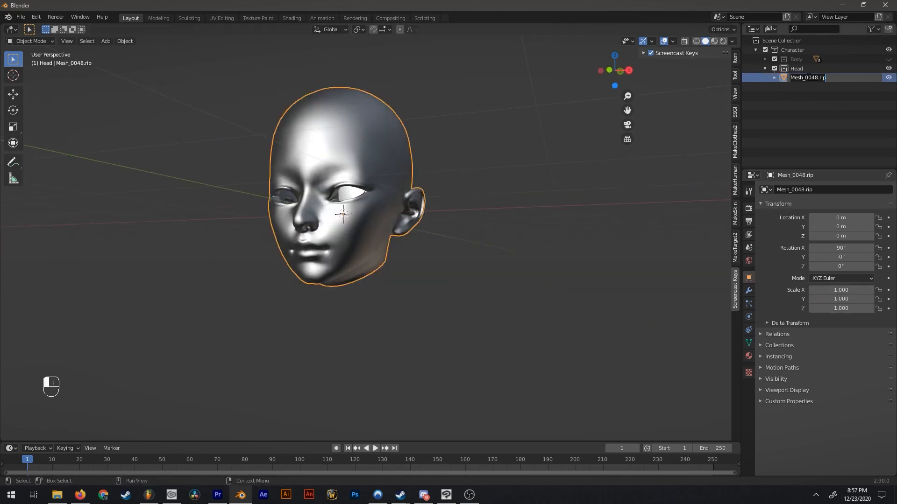
{"action": "type", "text": "Head"}
{"action": "key", "text": "Return"}
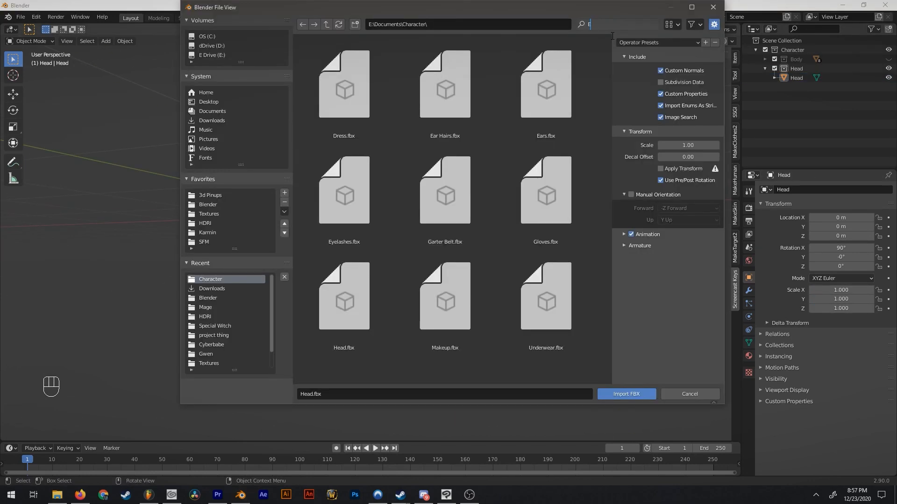
Find Eyelashes.fbx in the Character folder and import it into the Head collection.
{"action": "left_click", "coordinate": [612, 25]}
{"action": "type", "text": "Eye"}
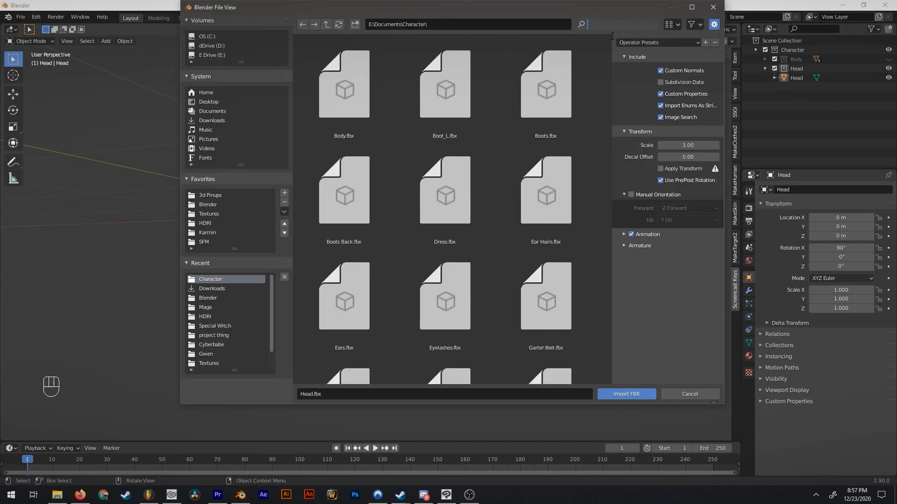
{"action": "key", "text": "Return"}
{"action": "double_click", "coordinate": [367, 97]}
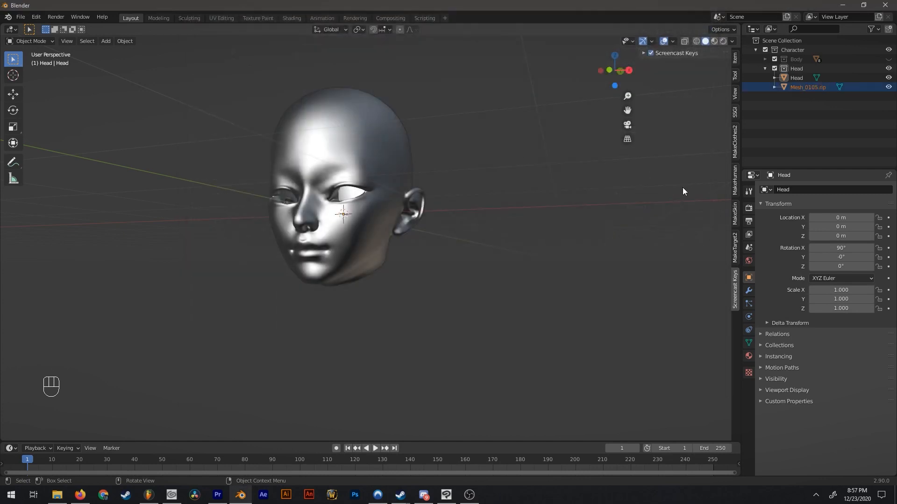
Rename the imported eyelash mesh as Lashes and set its scale to 1 on all three axes.
{"action": "double_click", "coordinate": [803, 88]}
{"action": "type", "text": "Lashes"}
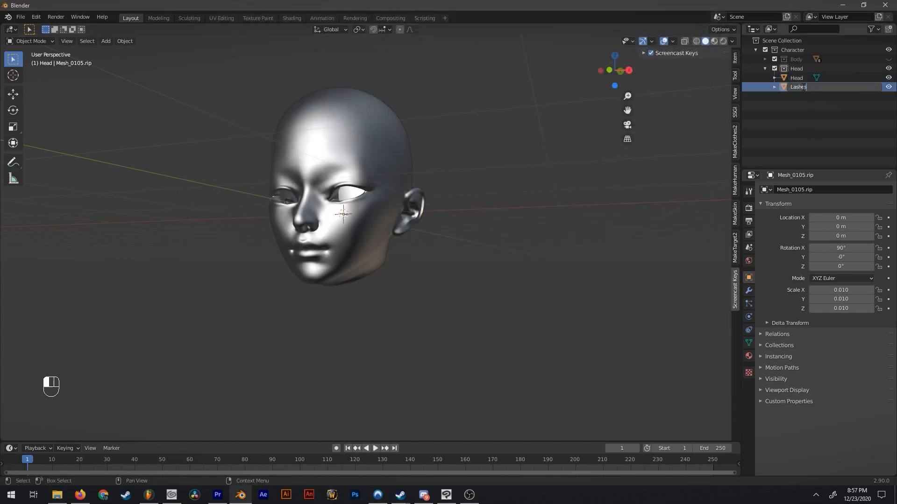
{"action": "key", "text": "Return"}
{"action": "left_click", "coordinate": [841, 290]}
{"action": "type", "text": "1"}
{"action": "key", "text": "Tab"}
{"action": "type", "text": "1"}
{"action": "key", "text": "Tab"}
{"action": "type", "text": "1"}
{"action": "key", "text": "Return"}
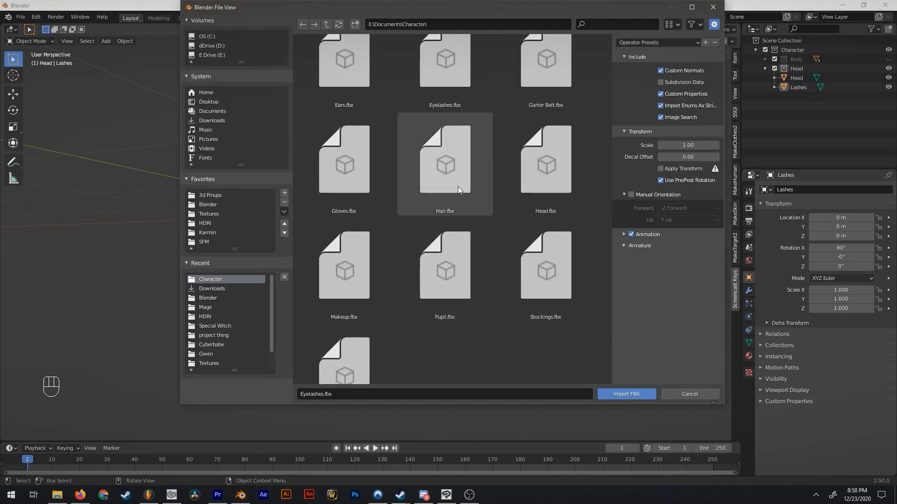
Import Hair.fbx and rename its mesh as Hair.
{"action": "double_click", "coordinate": [457, 186]}
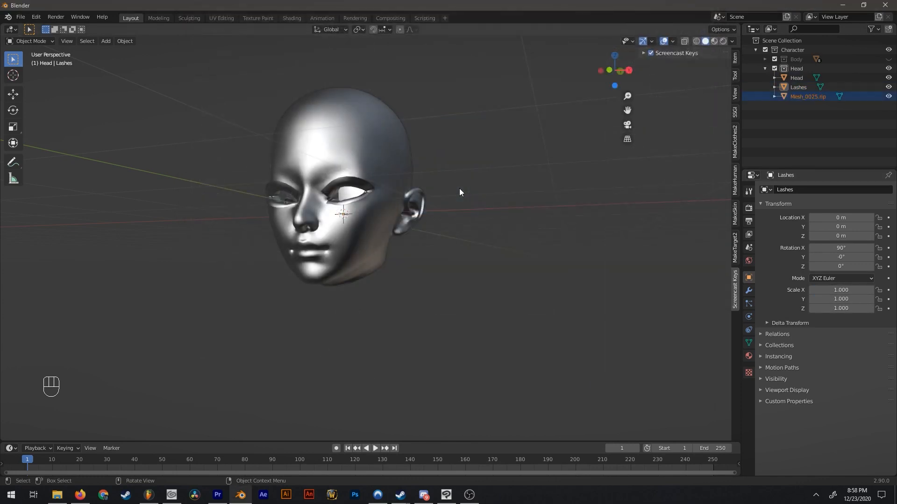
{"action": "middle_click_drag", "start_coordinate": [459, 189], "coordinate": [640, 209]}
{"action": "double_click", "coordinate": [813, 96]}
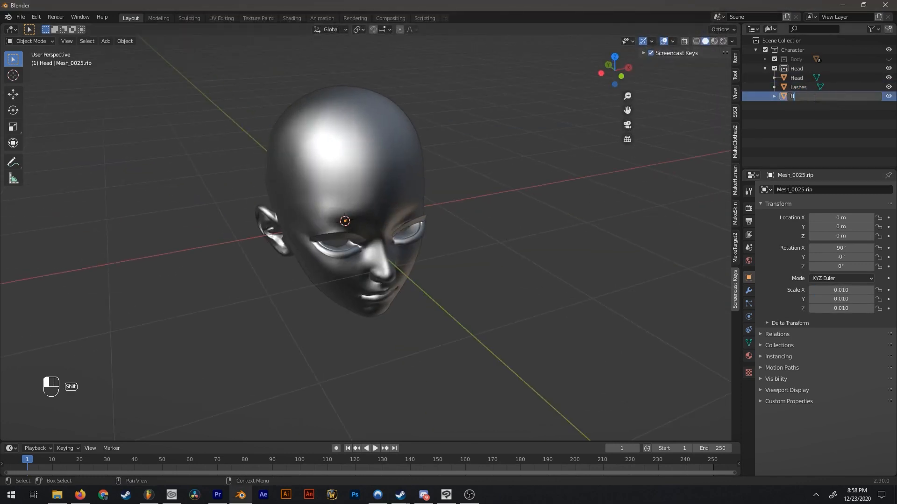
{"action": "type", "text": "Hair"}
{"action": "key", "text": "Return"}
Set the hair's scale to 1 on the X, Y and Z axes.
{"action": "left_click", "coordinate": [845, 290]}
{"action": "type", "text": "1"}
{"action": "key", "text": "Tab"}
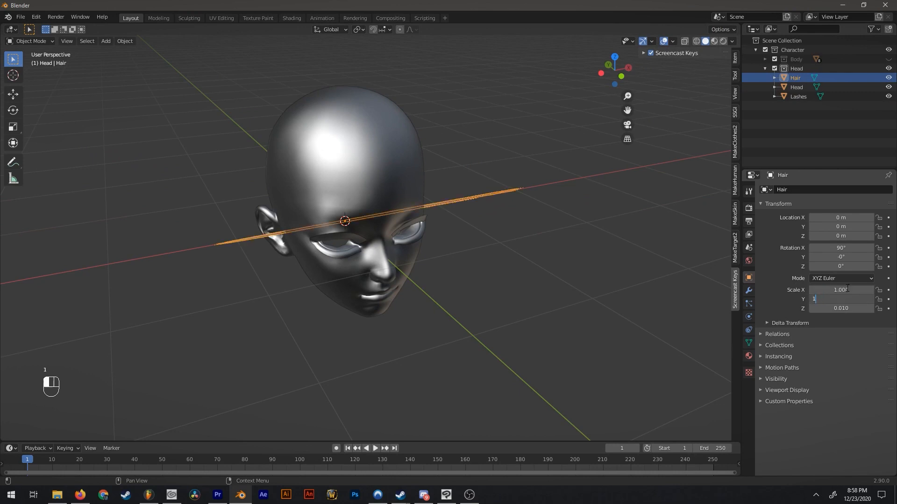
{"action": "type", "text": "1"}
{"action": "key", "text": "Tab"}
{"action": "type", "text": "1"}
{"action": "key", "text": "Return"}
Rotate the hair 90° around the Y axis so it hangs upright, working from the front view.
{"action": "middle_click_drag", "start_coordinate": [584, 304], "coordinate": [435, 304]}
{"action": "middle_click_drag", "start_coordinate": [557, 291], "coordinate": [529, 215]}
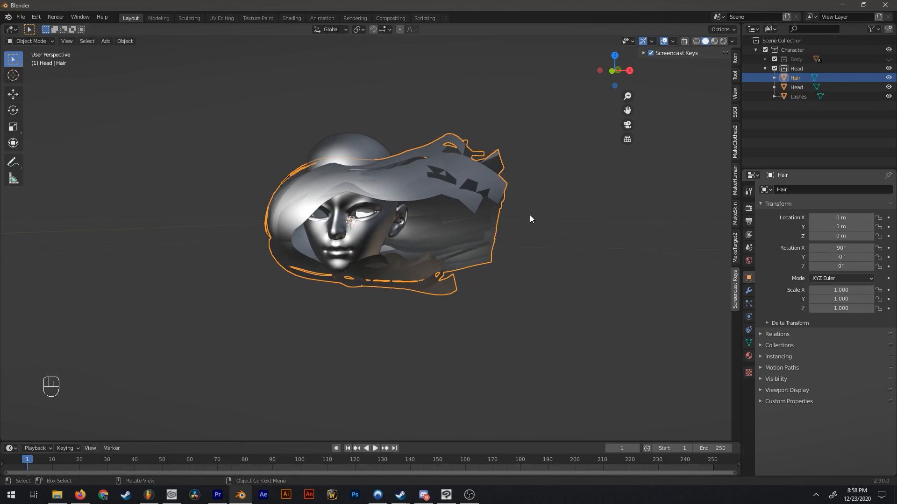
{"action": "left_click", "coordinate": [612, 72]}
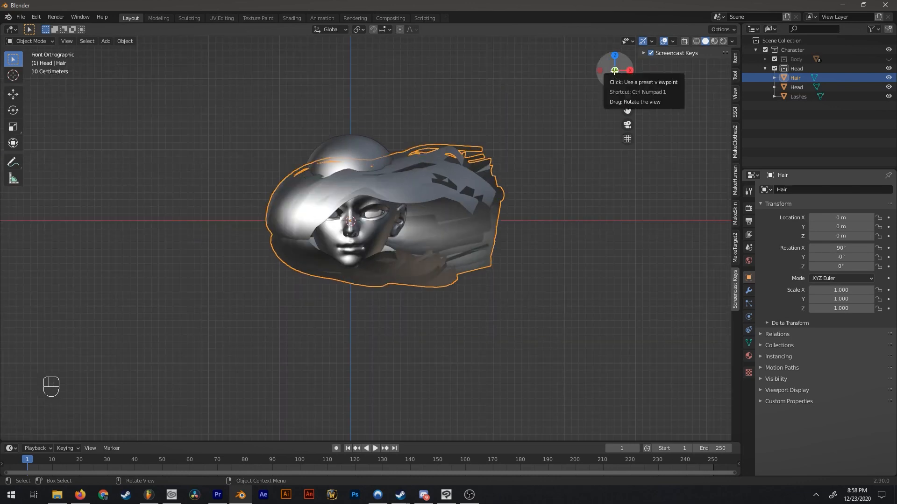
{"action": "middle_click_drag", "start_coordinate": [551, 152], "coordinate": [552, 148], "text": "shift"}
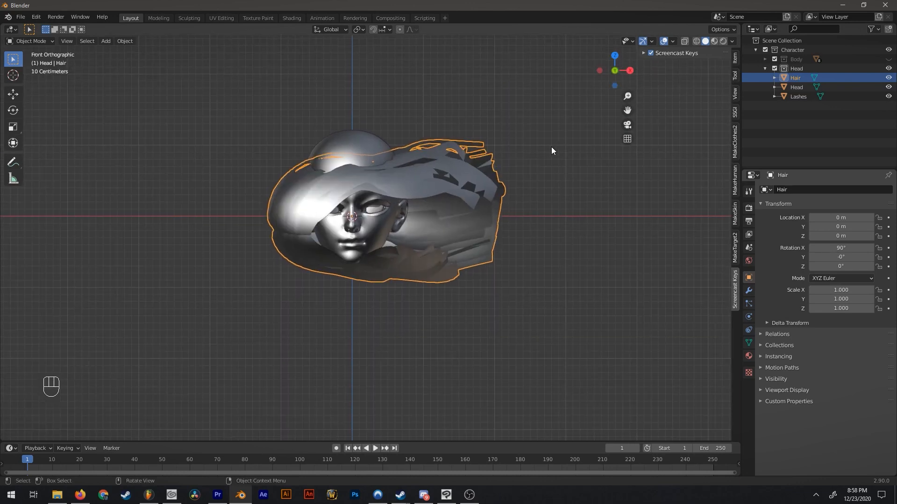
{"action": "key", "text": "r"}
{"action": "key", "text": "y"}
{"action": "key", "text": "9"}
{"action": "key", "text": "0"}
{"action": "key", "text": "Return"}
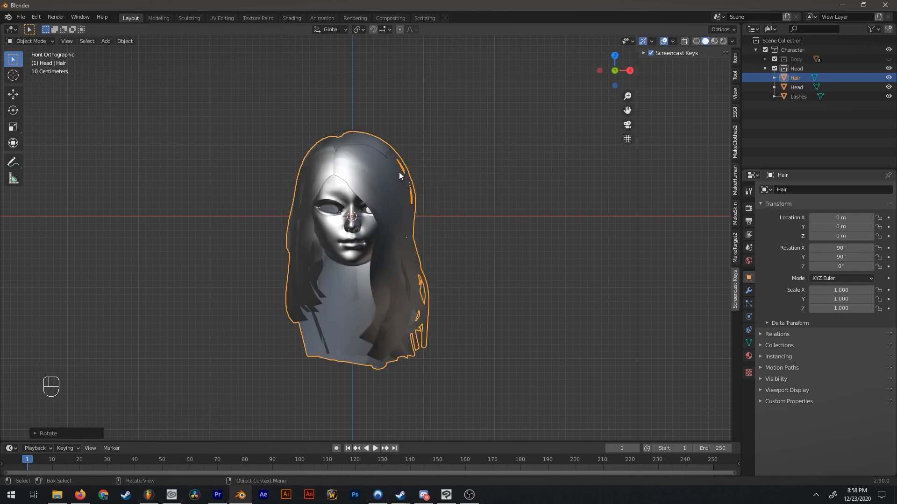
Move the hair up about 0.11 m so it sits on top of the head.
{"action": "scroll", "coordinate": [400, 174], "scroll_direction": "up", "scroll_amount": 3}
{"action": "key", "text": "g"}
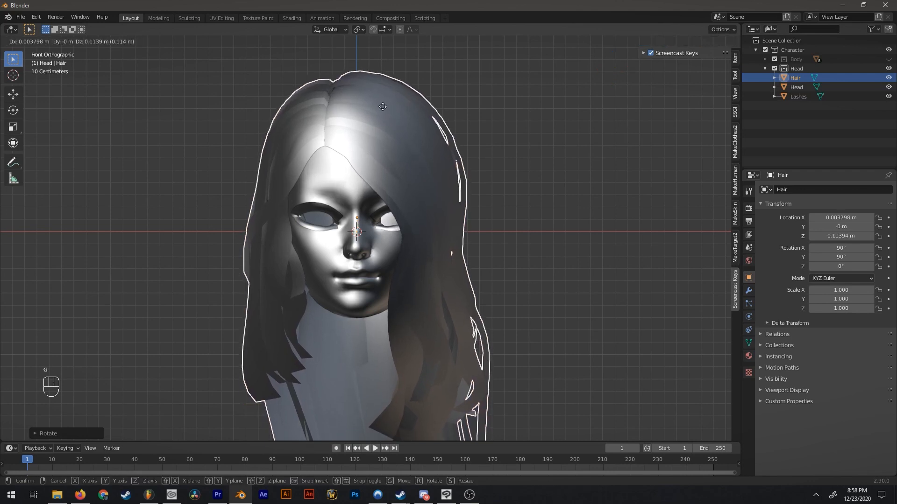
{"action": "left_click", "coordinate": [383, 106]}
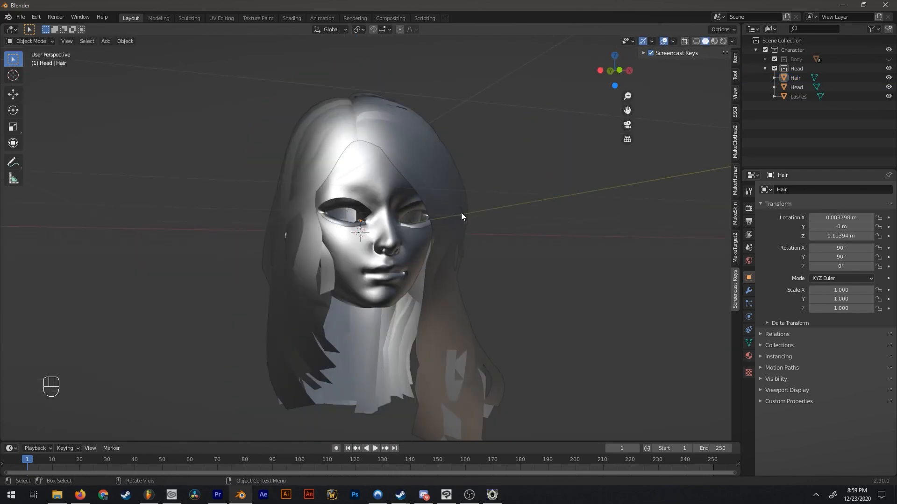
{"action": "scroll", "coordinate": [449, 252], "scroll_direction": "up", "scroll_amount": 4}
{"action": "middle_click_drag", "start_coordinate": [350, 224], "coordinate": [271, 184]}
{"action": "scroll", "coordinate": [233, 173], "scroll_direction": "down", "scroll_amount": 3}
Find Eyeballs.fbx in the Character folder and import it into the Head collection.
{"action": "left_click", "coordinate": [20, 17]}
{"action": "mouse_move", "coordinate": [56, 141]}
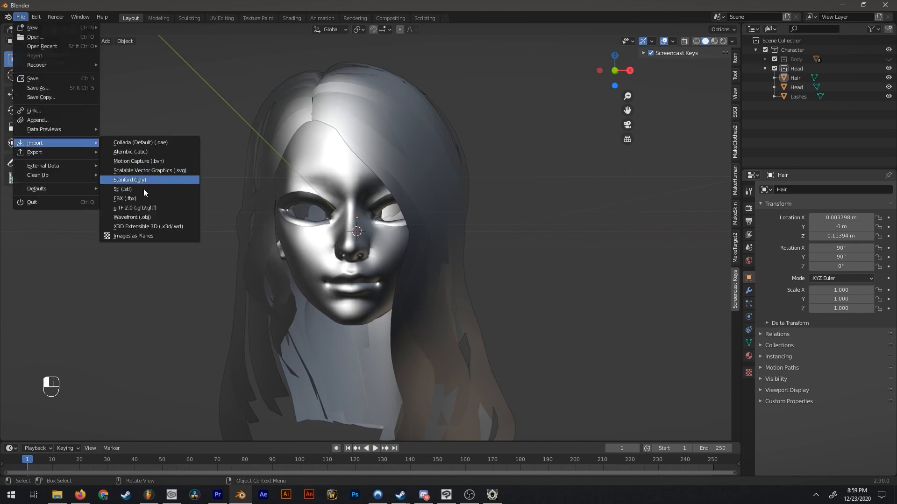
{"action": "left_click", "coordinate": [150, 198]}
{"action": "type", "text": "eye"}
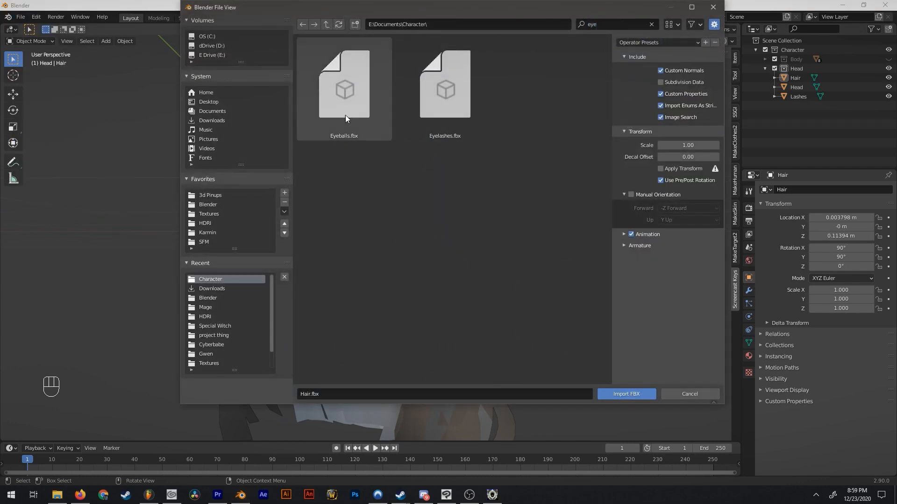
{"action": "double_click", "coordinate": [345, 121]}
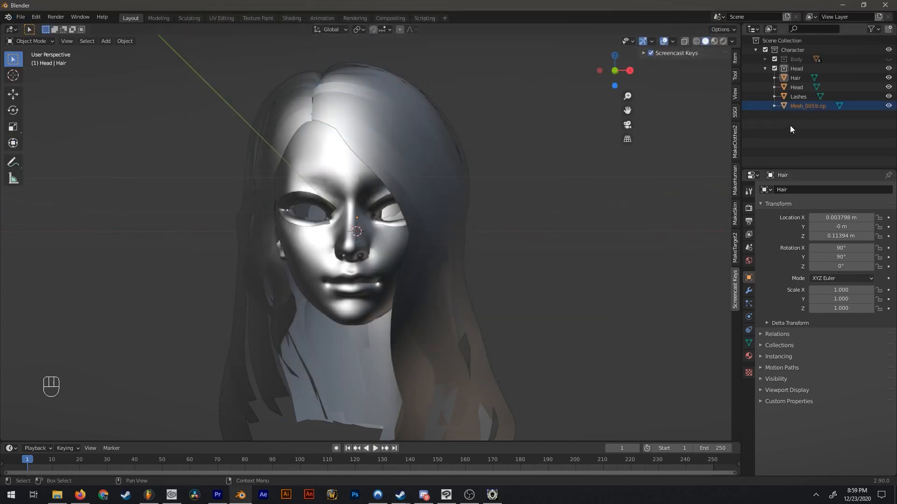
Rename the imported eye mesh as Eyeballs and set its scale to 1 on all three axes.
{"action": "double_click", "coordinate": [803, 106]}
{"action": "type", "text": "Eyeballs"}
{"action": "key", "text": "Return"}
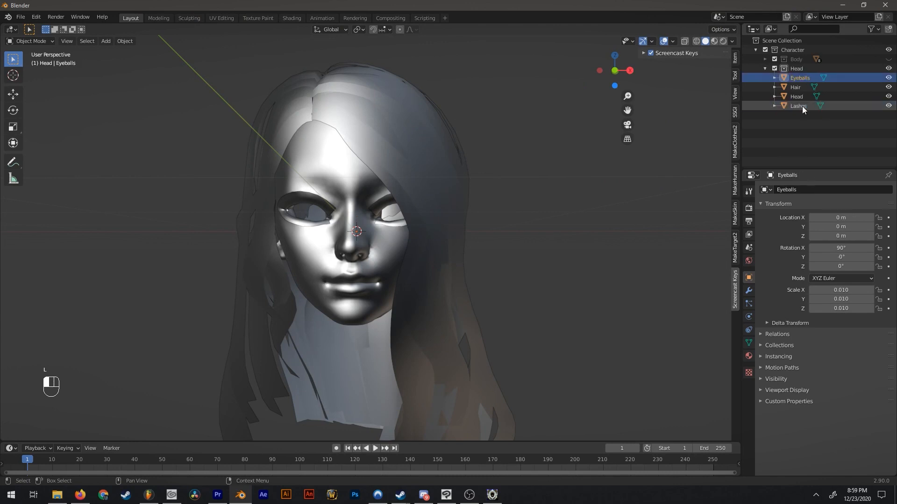
{"action": "type", "text": "1"}
{"action": "key", "text": "Tab"}
{"action": "type", "text": "1"}
{"action": "key", "text": "Tab"}
{"action": "type", "text": "1"}
{"action": "key", "text": "Return"}
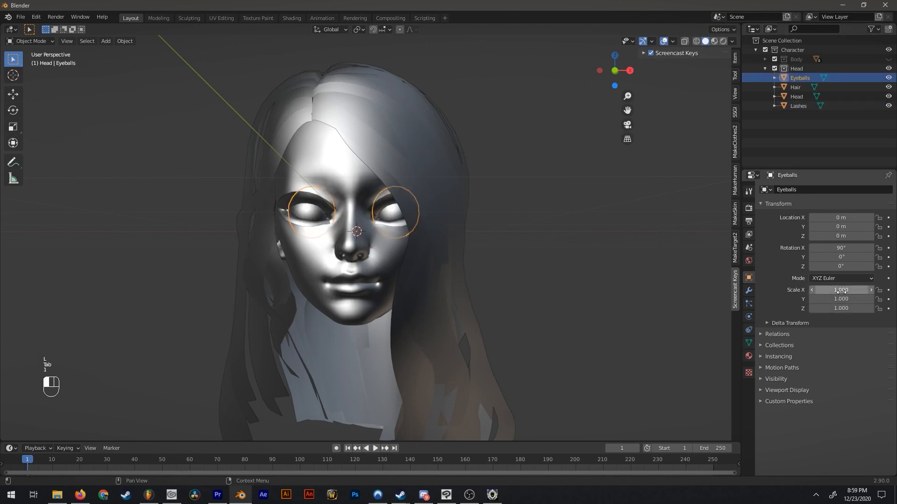
Deselect the eyeballs and make the Body collection visible again.
{"action": "left_click", "coordinate": [526, 348]}
{"action": "middle_click_drag", "start_coordinate": [407, 198], "coordinate": [446, 255]}
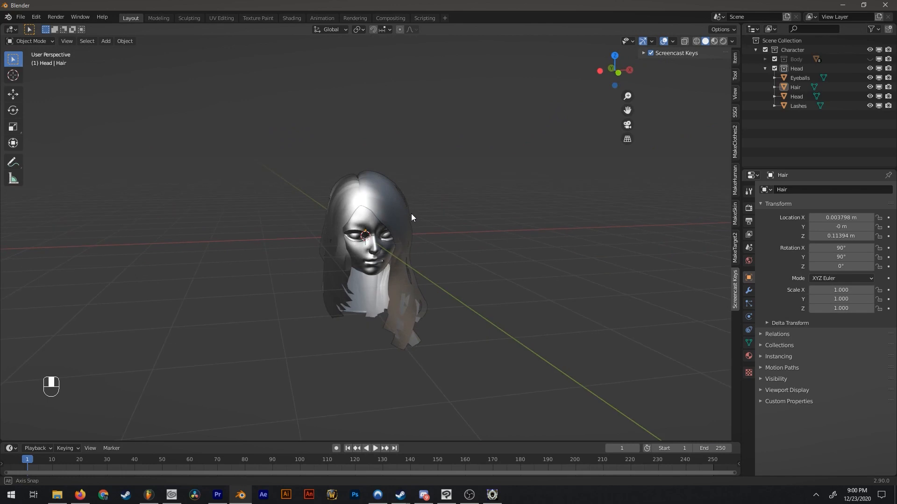
{"action": "scroll", "coordinate": [413, 228], "scroll_direction": "down", "scroll_amount": 1}
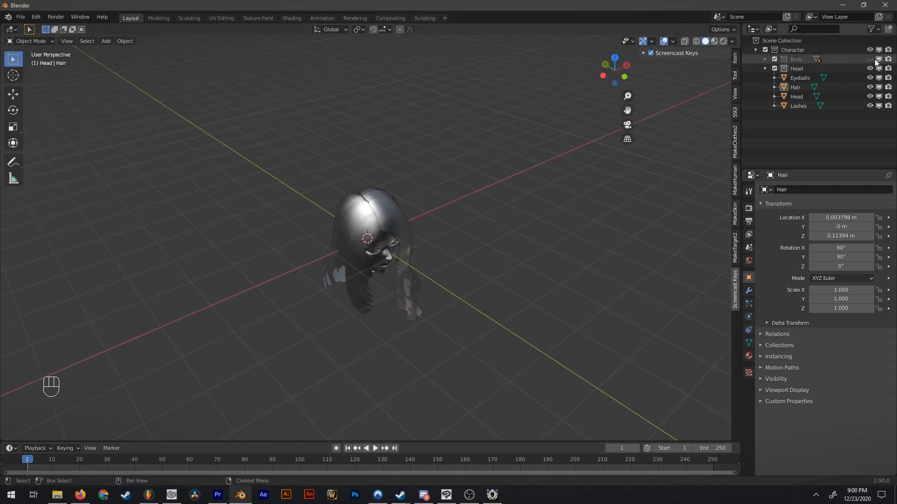
{"action": "left_click", "coordinate": [870, 60]}
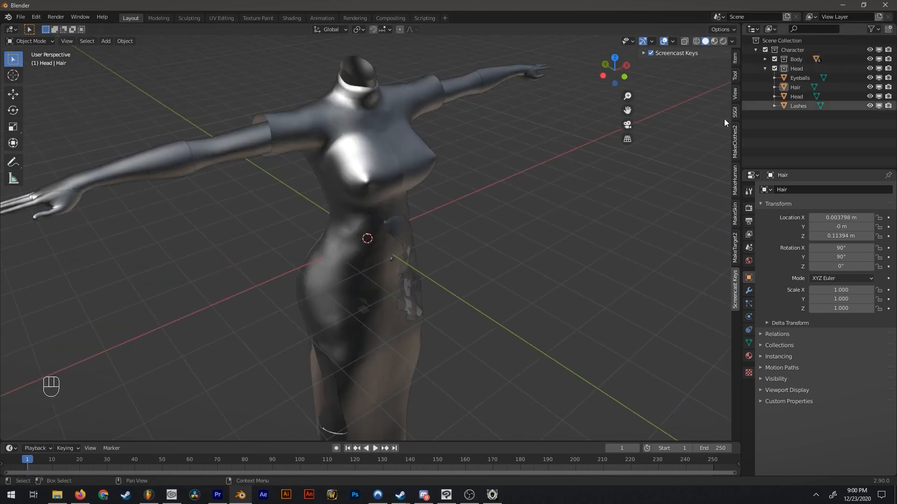
{"action": "middle_click_drag", "start_coordinate": [691, 134], "coordinate": [702, 114]}
Select the eyeballs, hair, head and lashes and move them about 4.37 m up along Z to the neck.
{"action": "left_click", "coordinate": [788, 75]}
{"action": "left_click", "coordinate": [792, 108], "text": "shift"}
{"action": "middle_click_drag", "start_coordinate": [537, 161], "coordinate": [471, 140]}
{"action": "left_click", "coordinate": [619, 69]}
{"action": "scroll", "coordinate": [550, 124], "scroll_direction": "down", "scroll_amount": 4}
{"action": "middle_click_drag", "start_coordinate": [442, 201], "coordinate": [441, 239], "text": "shift"}
{"action": "scroll", "coordinate": [448, 266], "scroll_direction": "up", "scroll_amount": 4}
{"action": "key", "text": "g"}
{"action": "key", "text": "ctrl+z"}
{"action": "middle_click_drag", "start_coordinate": [466, 353], "coordinate": [483, 337], "text": "shift"}
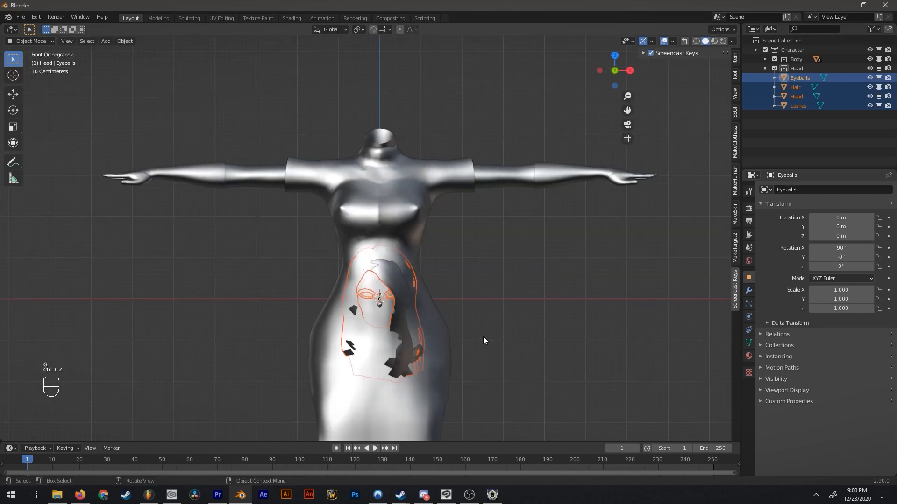
{"action": "key", "text": "g"}
{"action": "key", "text": "z"}
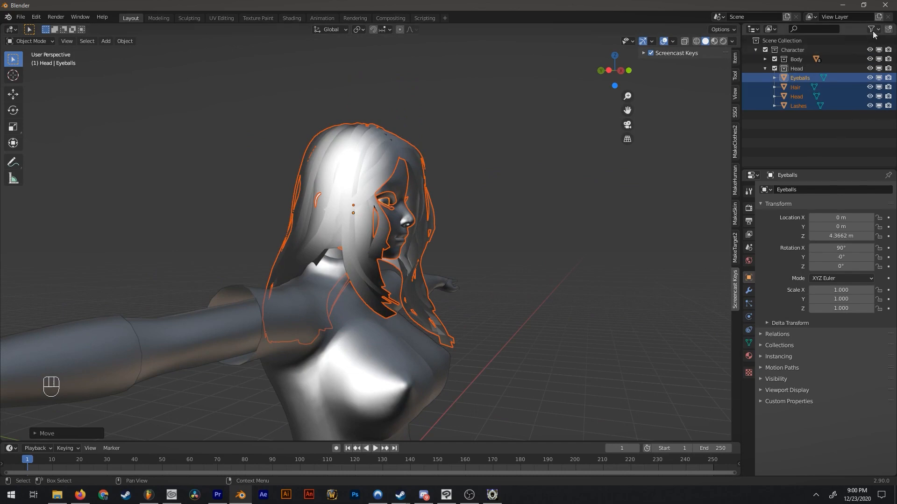
Disable the hair in the viewport and move the head meshes about 0.15 m backward onto the neck in side view.
{"action": "left_click", "coordinate": [879, 88]}
{"action": "left_click", "coordinate": [608, 71]}
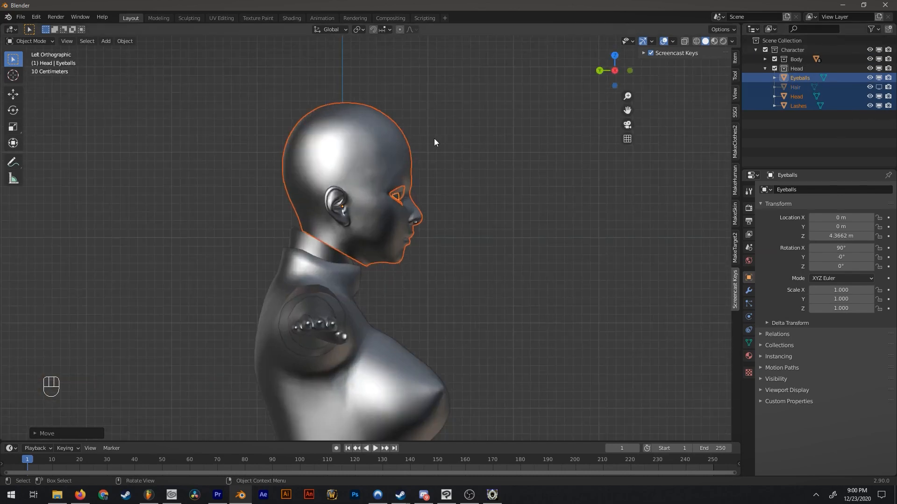
{"action": "scroll", "coordinate": [411, 173], "scroll_direction": "up", "scroll_amount": 5}
{"action": "middle_click_drag", "start_coordinate": [378, 193], "coordinate": [457, 224], "text": "shift"}
{"action": "scroll", "coordinate": [459, 262], "scroll_direction": "up", "scroll_amount": 5}
{"action": "scroll", "coordinate": [456, 267], "scroll_direction": "down", "scroll_amount": 6}
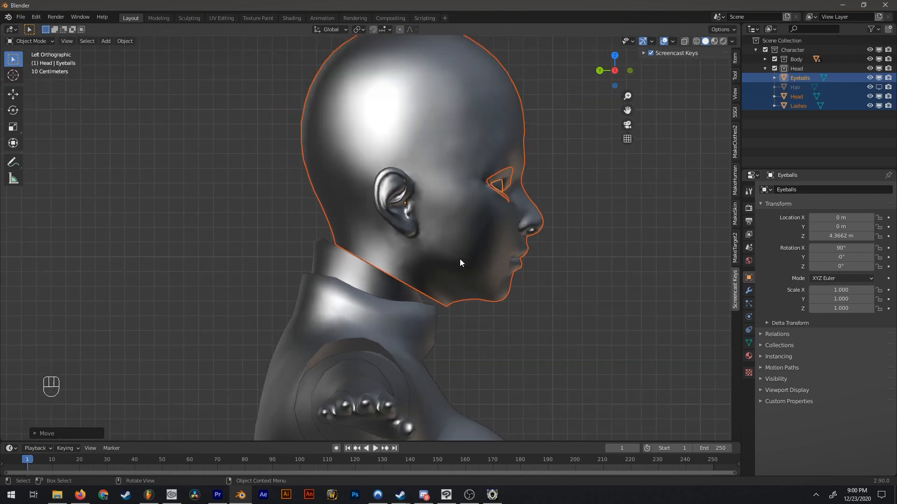
{"action": "key", "text": "g"}
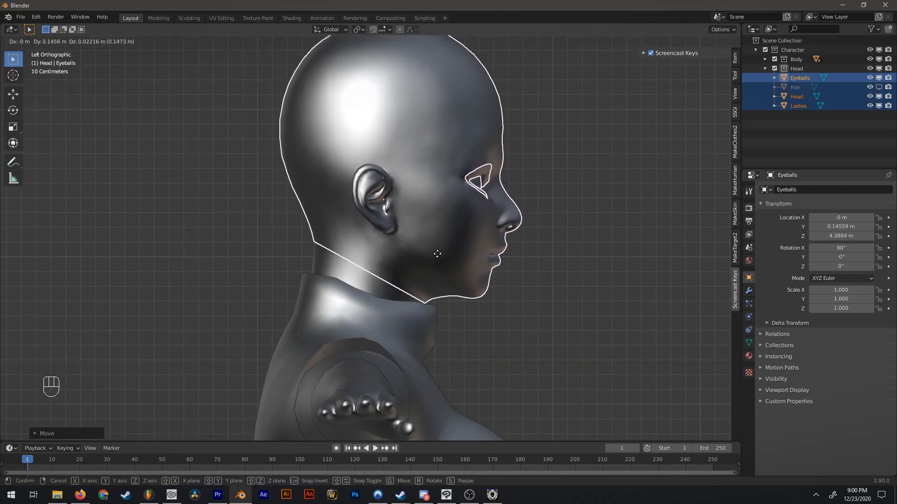
{"action": "left_click", "coordinate": [437, 253]}
{"action": "middle_click_drag", "start_coordinate": [439, 257], "coordinate": [377, 306]}
Deselect everything and enable the hair in the viewport again.
{"action": "key", "text": "alt+a"}
{"action": "scroll", "coordinate": [376, 306], "scroll_direction": "down", "scroll_amount": 5}
{"action": "left_click", "coordinate": [879, 87]}
{"action": "middle_click_drag", "start_coordinate": [525, 179], "coordinate": [434, 184]}
{"action": "left_click", "coordinate": [412, 184]}
{"action": "scroll", "coordinate": [539, 181], "scroll_direction": "up", "scroll_amount": 3}
{"action": "left_click", "coordinate": [610, 73]}
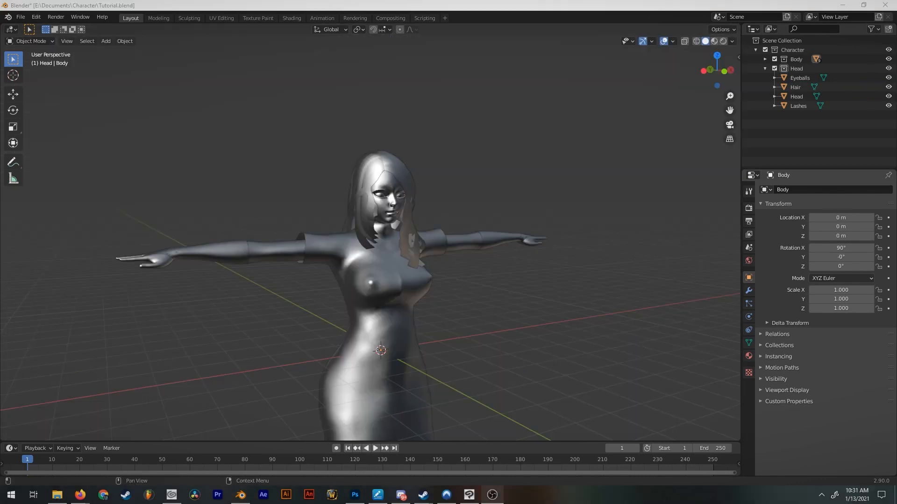
Import Ears.fbx from the Character folder into the Head collection.
{"action": "left_click", "coordinate": [21, 16]}
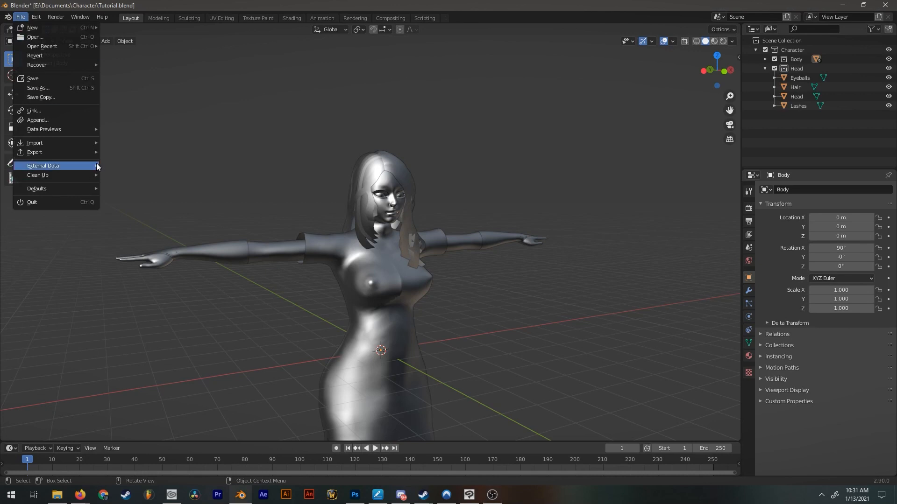
{"action": "mouse_move", "coordinate": [58, 142]}
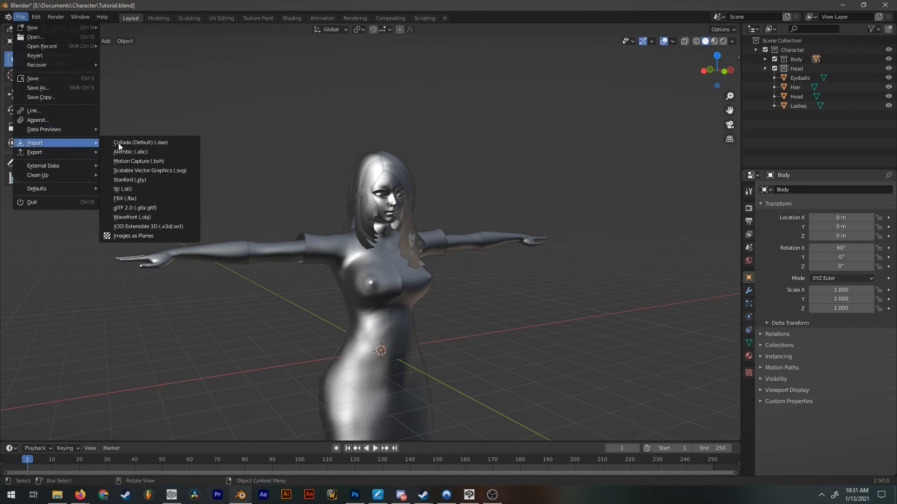
{"action": "left_click", "coordinate": [134, 200]}
{"action": "double_click", "coordinate": [348, 287]}
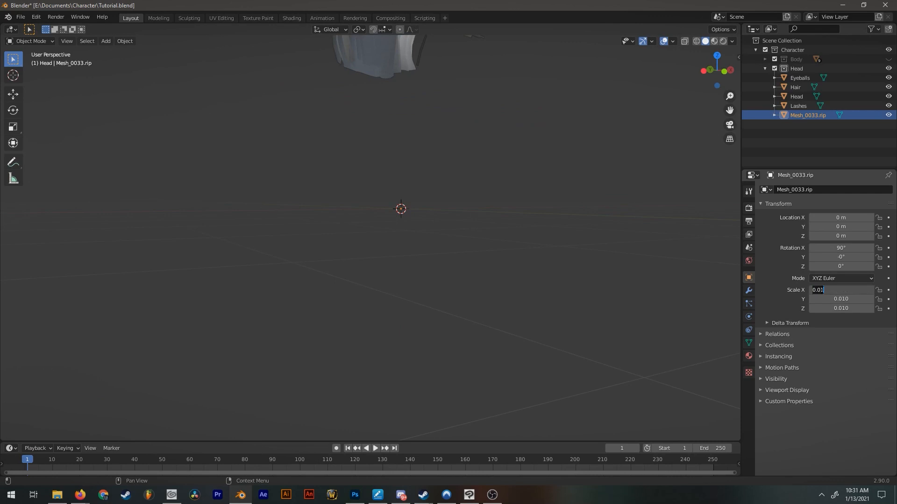
Set the imported ear mesh's scale to 1 on all three axes.
{"action": "left_click", "coordinate": [841, 308]}
{"action": "type", "text": "1"}
{"action": "key", "text": "Return"}
{"action": "mouse_move", "coordinate": [427, 217]}
{"action": "middle_mouse_down"}
{"action": "mouse_move", "coordinate": [408, 217]}
{"action": "mouse_move", "coordinate": [389, 190]}
{"action": "mouse_move", "coordinate": [417, 180]}
{"action": "mouse_move", "coordinate": [387, 202]}
{"action": "mouse_move", "coordinate": [405, 243]}
{"action": "middle_mouse_up"}
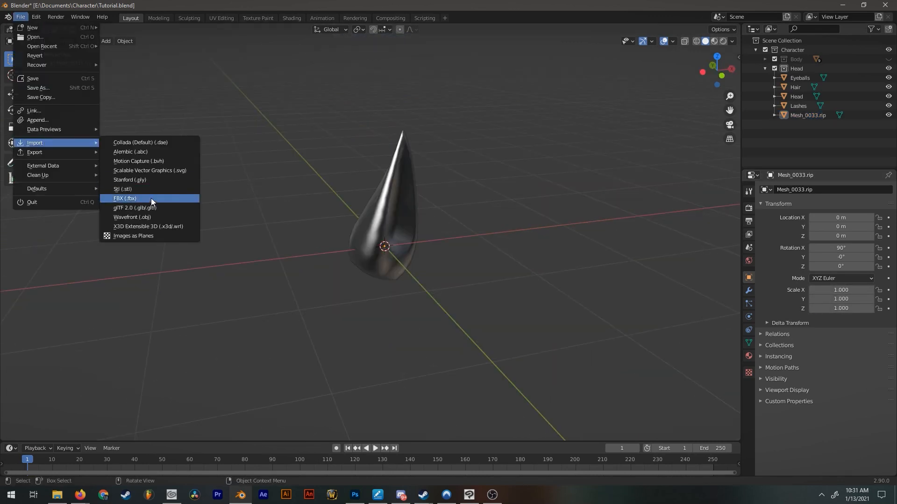
Import Ear Hairs.fbx from the Character folder into the Head collection.
{"action": "left_click", "coordinate": [150, 198]}
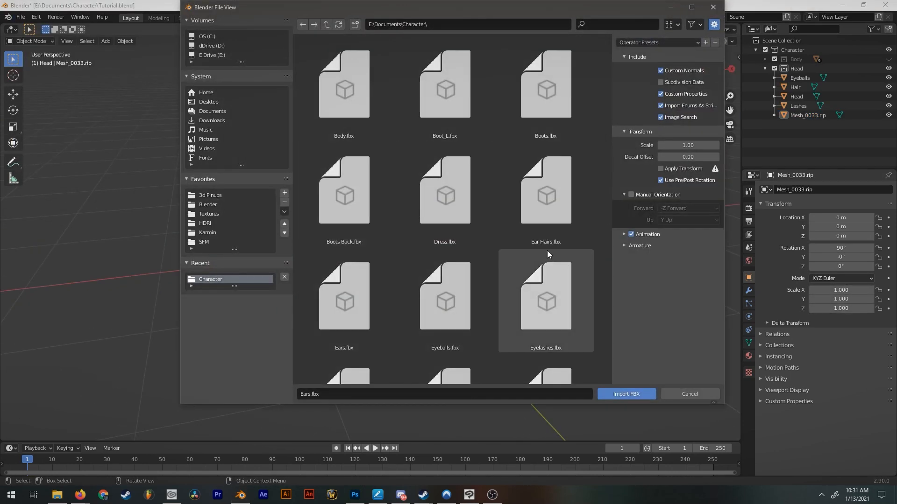
{"action": "scroll", "coordinate": [509, 239], "scroll_direction": "down", "scroll_amount": 3}
{"action": "double_click", "coordinate": [558, 160]}
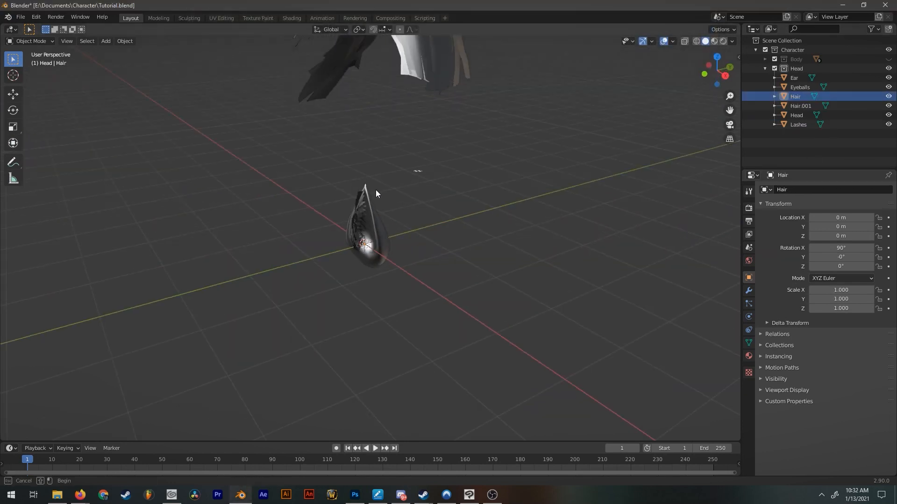
Move the ear and its inner hair together about 5.7 m up to the top of the head in front view.
{"action": "left_click", "coordinate": [376, 190]}
{"action": "middle_click_drag", "start_coordinate": [375, 189], "coordinate": [489, 197]}
{"action": "left_click", "coordinate": [716, 79]}
{"action": "key", "text": "g"}
{"action": "left_click", "coordinate": [410, 153]}
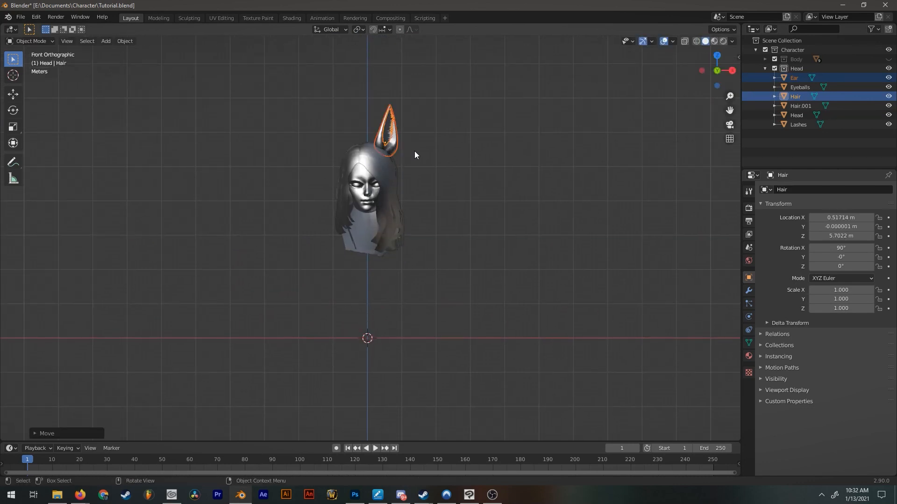
Adjust the position of the ear and its inner hair so they sit on one side of the head.
{"action": "scroll", "coordinate": [424, 153], "scroll_direction": "up", "scroll_amount": 3}
{"action": "middle_click_drag", "start_coordinate": [424, 153], "coordinate": [457, 182]}
{"action": "key", "text": "g"}
{"action": "left_click", "coordinate": [417, 196]}
{"action": "scroll", "coordinate": [416, 196], "scroll_direction": "down", "scroll_amount": 3}
{"action": "key", "text": "g"}
{"action": "left_click", "coordinate": [439, 173]}
Reposition the ear and its inner hair and tilt them about 8° outward around Y.
{"action": "key", "text": "g"}
{"action": "left_click", "coordinate": [430, 140]}
{"action": "key", "text": "r"}
{"action": "left_click", "coordinate": [442, 157]}
Duplicate the ear with its inner hair to the opposite side of the head and mirror it by scaling -1 along X.
{"action": "middle_click_drag", "start_coordinate": [457, 182], "coordinate": [522, 144], "text": "ctrl"}
{"action": "left_click_drag", "start_coordinate": [479, 69], "coordinate": [381, 112]}
{"action": "key", "text": "shift+d"}
{"action": "left_click", "coordinate": [391, 131]}
{"action": "type", "text": "sx"}
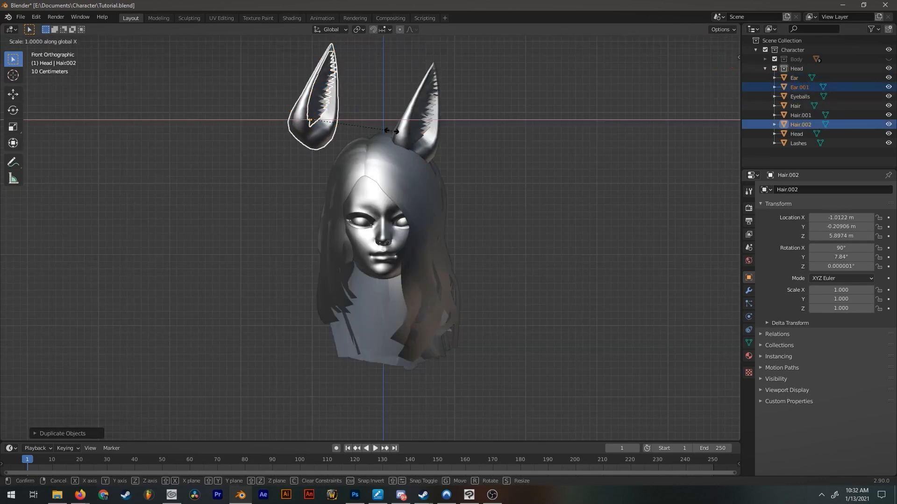
{"action": "type", "text": "-1"}
{"action": "key", "text": "Return"}
Move the mirrored ear and its inner hair onto the head and rotate them to about X 86°, Y -12°, Z 7°.
{"action": "key", "text": "g"}
{"action": "left_click", "coordinate": [403, 125]}
{"action": "middle_click_drag", "start_coordinate": [404, 125], "coordinate": [467, 103]}
{"action": "key", "text": "r"}
{"action": "left_click", "coordinate": [413, 120]}
Fine-tune the position of the mirrored ear and its inner hair on the head in front view.
{"action": "scroll", "coordinate": [467, 104], "scroll_direction": "down", "scroll_amount": 5}
{"action": "key", "text": "KP_1"}
{"action": "scroll", "coordinate": [467, 117], "scroll_direction": "up", "scroll_amount": 5}
{"action": "key", "text": "g"}
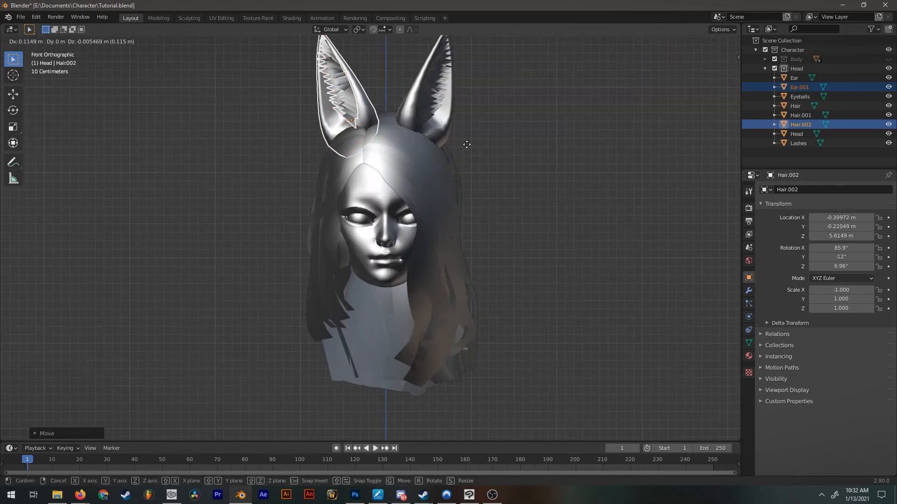
{"action": "left_click", "coordinate": [464, 150]}
Show the Body collection and inspect how both ears sit on the assembled character.
{"action": "middle_click_drag", "start_coordinate": [379, 99], "coordinate": [357, 144]}
{"action": "left_click", "coordinate": [889, 59]}
{"action": "middle_click_drag", "start_coordinate": [449, 156], "coordinate": [502, 138]}
{"action": "scroll", "coordinate": [503, 138], "scroll_direction": "up", "scroll_amount": 4}
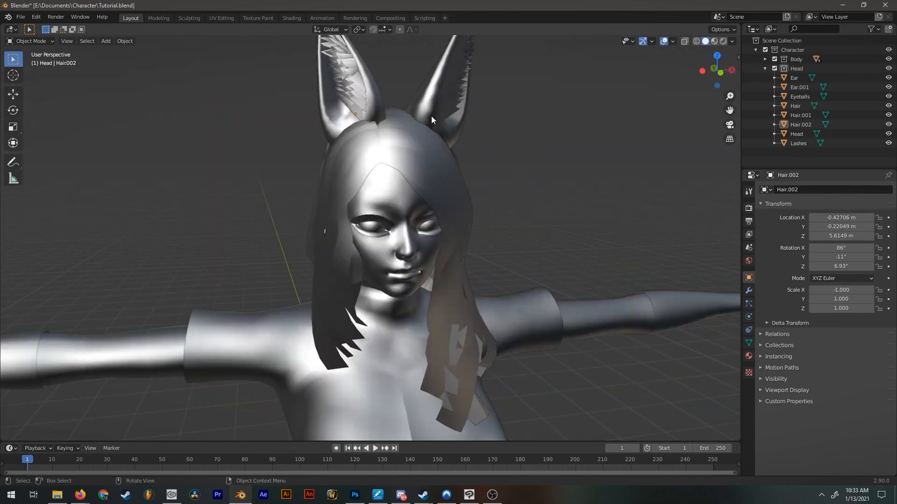
{"action": "scroll", "coordinate": [531, 184], "scroll_direction": "up", "scroll_amount": 4}
{"action": "middle_click_drag", "start_coordinate": [442, 196], "coordinate": [488, 165]}
{"action": "scroll", "coordinate": [507, 200], "scroll_direction": "down", "scroll_amount": 6}
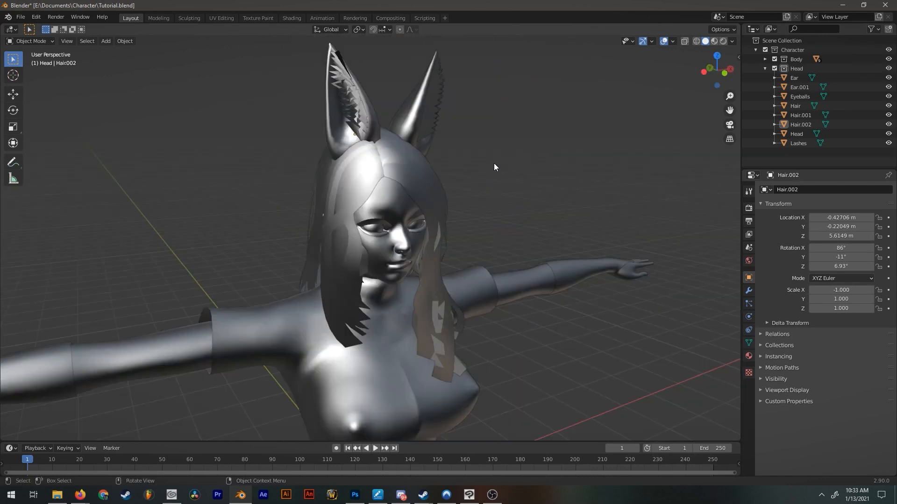
{"action": "scroll", "coordinate": [488, 165], "scroll_direction": "up", "scroll_amount": 2}
Hide the ears, all hair objects, the lashes and the Body collection, and select the head.
{"action": "left_click_drag", "start_coordinate": [888, 78], "coordinate": [889, 87]}
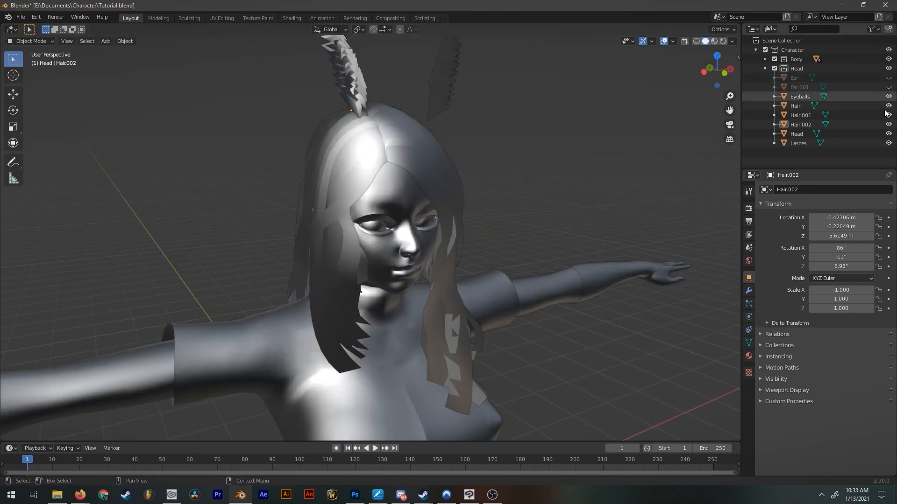
{"action": "left_click_drag", "start_coordinate": [888, 124], "coordinate": [889, 105]}
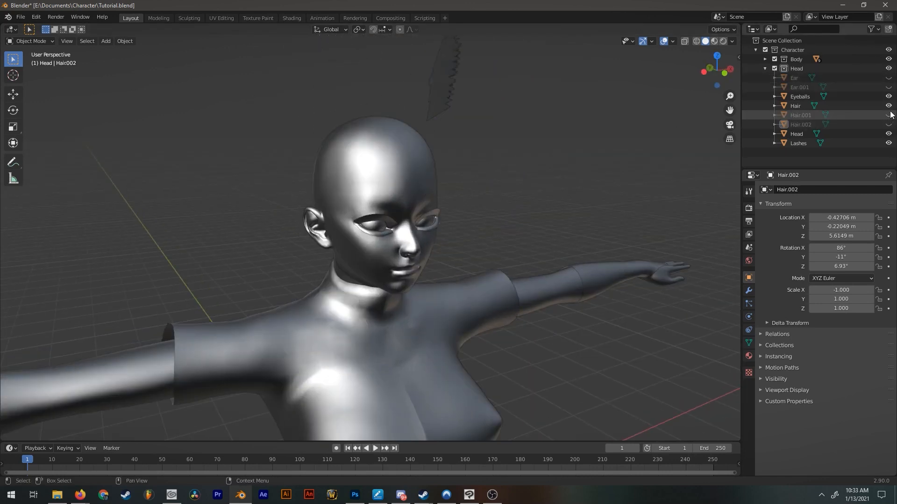
{"action": "left_click", "coordinate": [888, 59]}
{"action": "middle_click_drag", "start_coordinate": [504, 226], "coordinate": [388, 192]}
{"action": "scroll", "coordinate": [465, 218], "scroll_direction": "up", "scroll_amount": 3}
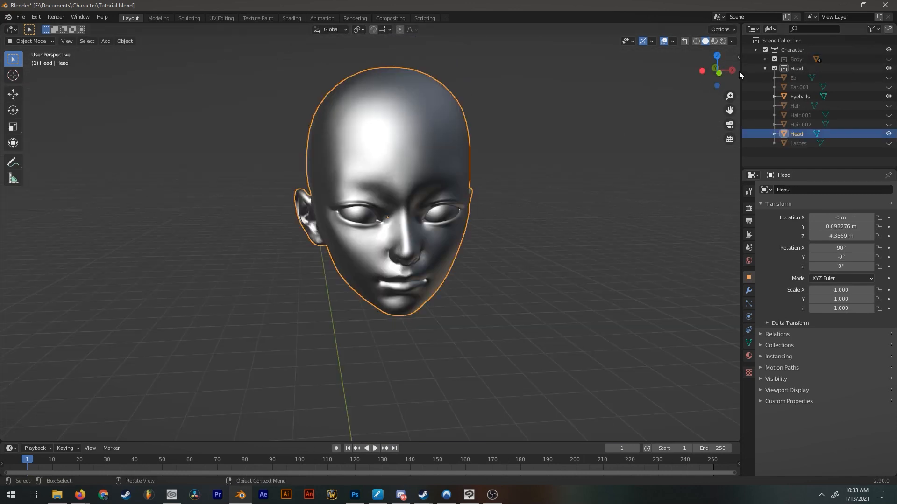
Enter Edit Mode on the head mesh in front view and clear the vertex selection.
{"action": "left_click", "coordinate": [718, 72]}
{"action": "scroll", "coordinate": [493, 191], "scroll_direction": "up", "scroll_amount": 5}
{"action": "middle_click_drag", "start_coordinate": [493, 192], "coordinate": [487, 217], "text": "shift"}
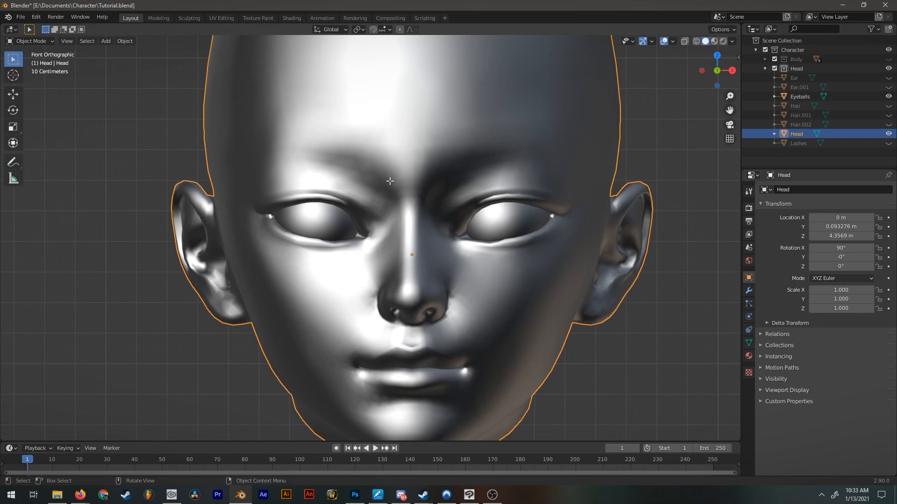
{"action": "key", "text": "Tab"}
{"action": "scroll", "coordinate": [350, 181], "scroll_direction": "down", "scroll_amount": 2}
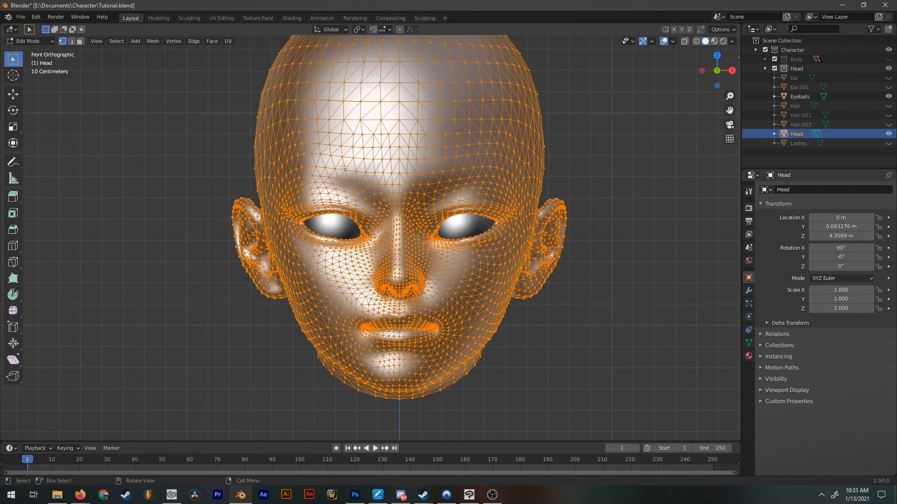
{"action": "left_click", "coordinate": [145, 100]}
Lasso-select the band of vertices above one eye that covers the brow area.
{"action": "scroll", "coordinate": [235, 115], "scroll_direction": "up", "scroll_amount": 2}
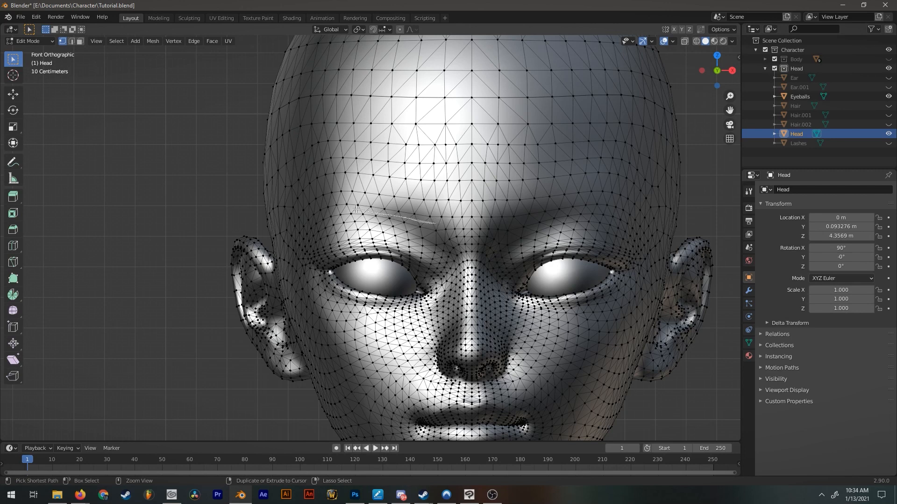
{"action": "right_click_drag", "start_coordinate": [304, 231], "coordinate": [294, 217], "text": "ctrl"}
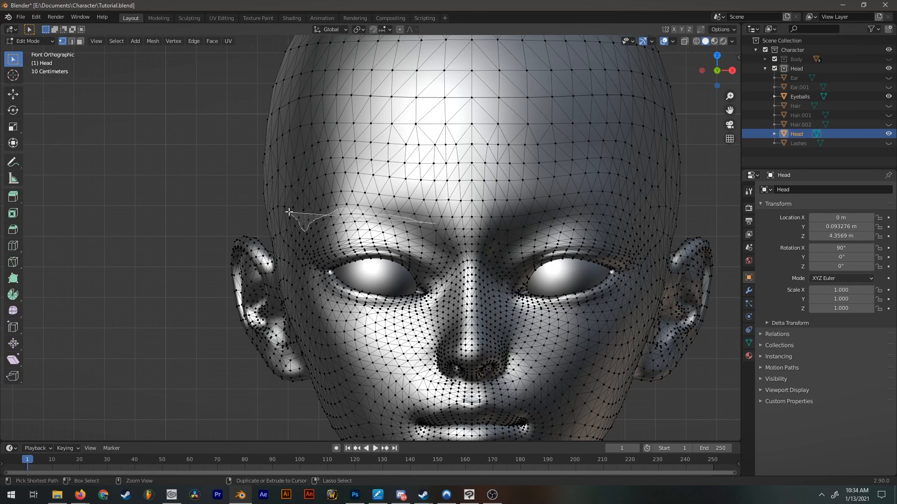
{"action": "right_click_drag", "start_coordinate": [302, 181], "coordinate": [326, 164], "text": "ctrl"}
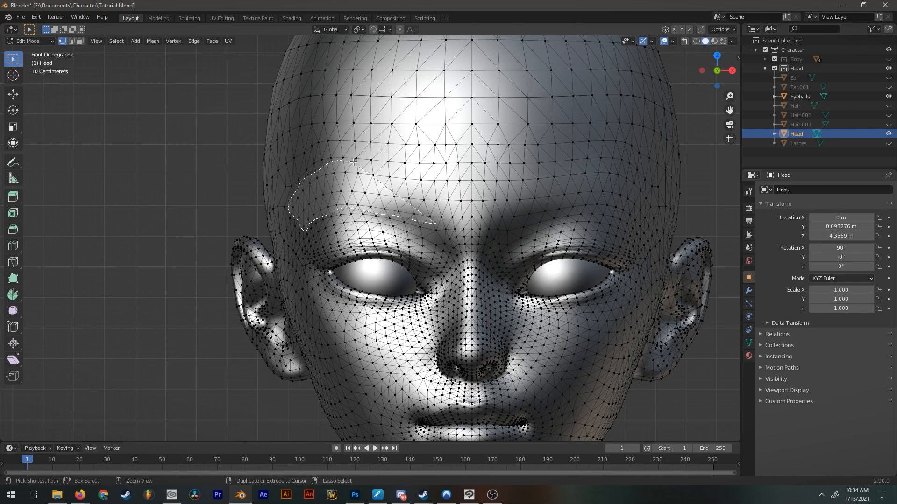
{"action": "right_click_drag", "start_coordinate": [423, 168], "coordinate": [423, 169], "text": "ctrl"}
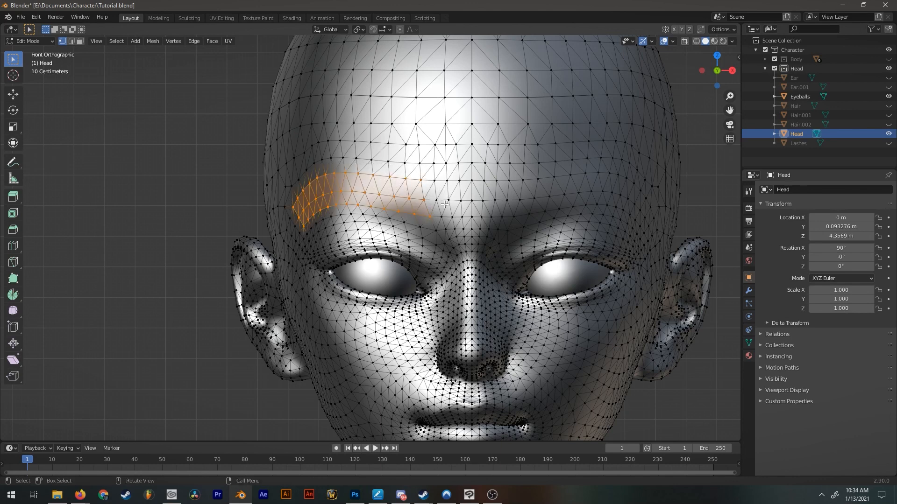
{"action": "right_click_drag", "start_coordinate": [435, 224], "coordinate": [418, 229], "text": "ctrl"}
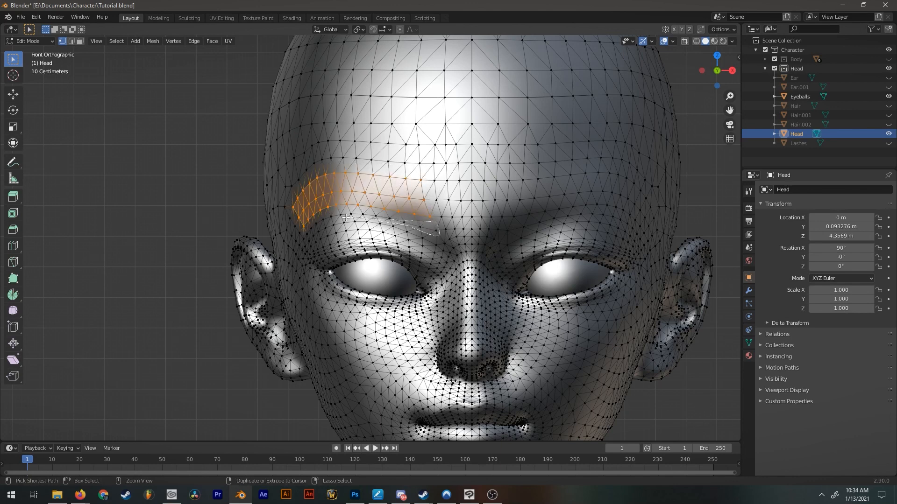
{"action": "right_click_drag", "start_coordinate": [306, 220], "coordinate": [308, 217], "text": "ctrl"}
Extend the brow vertex selection around the side of the forehead toward the temple.
{"action": "scroll", "coordinate": [379, 204], "scroll_direction": "up", "scroll_amount": 3}
{"action": "mouse_move", "coordinate": [460, 187]}
{"action": "right_mouse_down", "text": "ctrl"}
{"action": "mouse_move", "coordinate": [458, 142]}
{"action": "mouse_move", "coordinate": [240, 178]}
{"action": "mouse_move", "coordinate": [233, 223]}
{"action": "right_mouse_up", "text": "ctrl"}
{"action": "right_click_drag", "start_coordinate": [295, 147], "coordinate": [345, 146], "text": "ctrl"}
{"action": "scroll", "coordinate": [373, 173], "scroll_direction": "down", "scroll_amount": 9}
{"action": "scroll", "coordinate": [472, 190], "scroll_direction": "up", "scroll_amount": 4}
{"action": "mouse_move", "coordinate": [383, 180]}
{"action": "middle_mouse_down"}
{"action": "mouse_move", "coordinate": [472, 189]}
{"action": "mouse_move", "coordinate": [415, 169]}
{"action": "middle_mouse_up"}
{"action": "scroll", "coordinate": [440, 178], "scroll_direction": "up", "scroll_amount": 2}
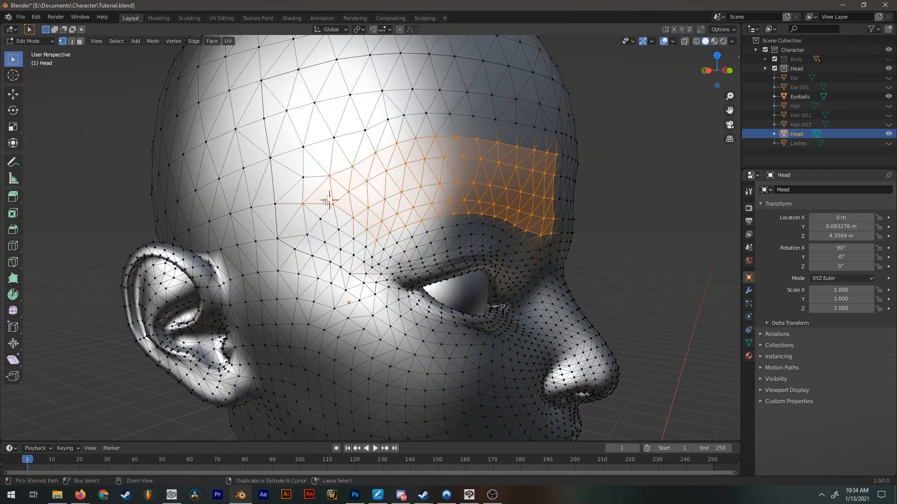
Refine the outer end of the brow selection by removing the stray vertices near the temple.
{"action": "middle_click_drag", "start_coordinate": [304, 204], "coordinate": [275, 200]}
{"action": "middle_click_drag", "start_coordinate": [362, 213], "coordinate": [340, 215]}
{"action": "scroll", "coordinate": [338, 205], "scroll_direction": "down", "scroll_amount": 5}
{"action": "scroll", "coordinate": [364, 208], "scroll_direction": "up", "scroll_amount": 5}
{"action": "scroll", "coordinate": [308, 221], "scroll_direction": "up", "scroll_amount": 1}
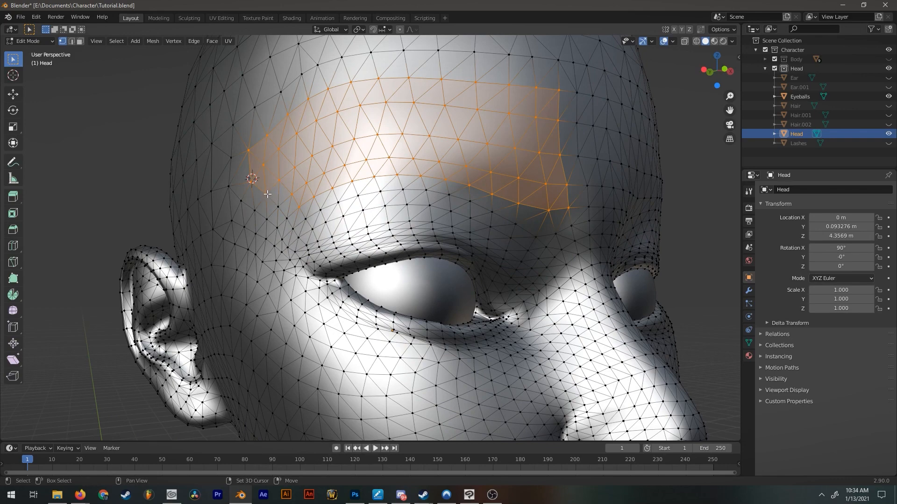
{"action": "scroll", "coordinate": [281, 172], "scroll_direction": "down", "scroll_amount": 5}
{"action": "scroll", "coordinate": [395, 211], "scroll_direction": "up", "scroll_amount": 5}
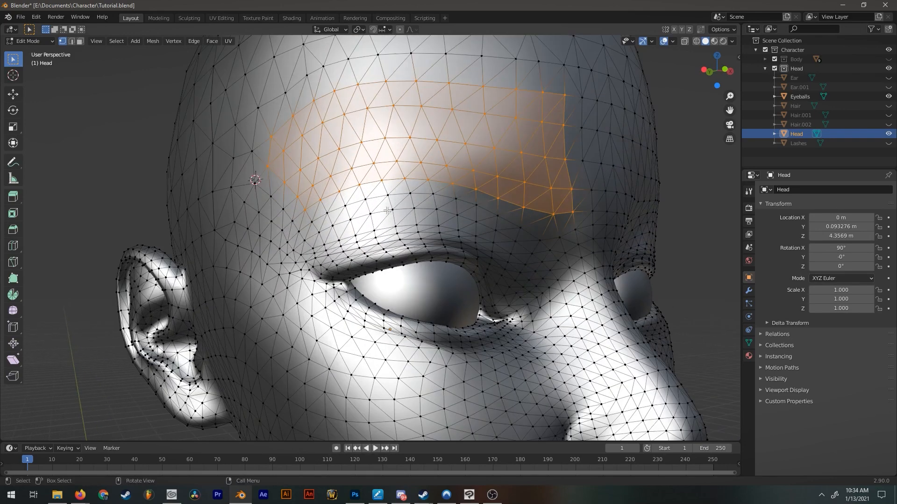
{"action": "middle_click_drag", "start_coordinate": [279, 168], "coordinate": [460, 186]}
{"action": "scroll", "coordinate": [352, 214], "scroll_direction": "up", "scroll_amount": 3}
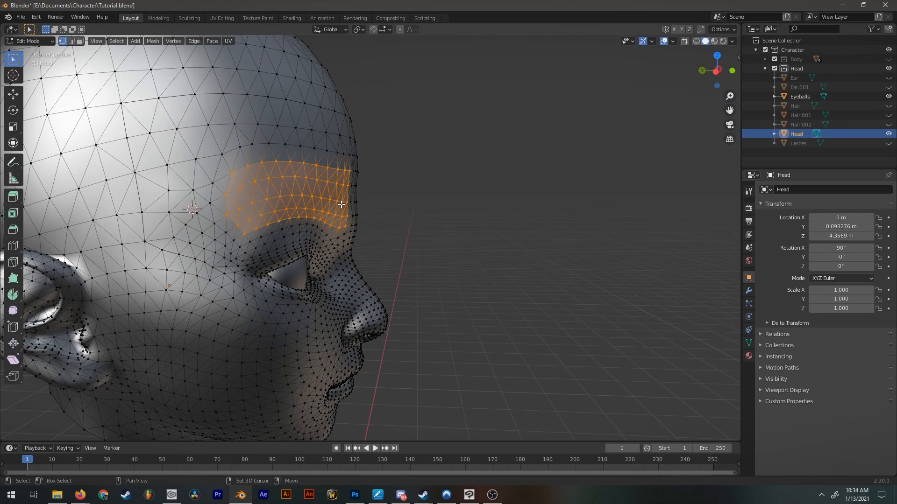
Duplicate the selected brow faces in front of the head and separate the selection into its own object.
{"action": "key", "text": "shift+d"}
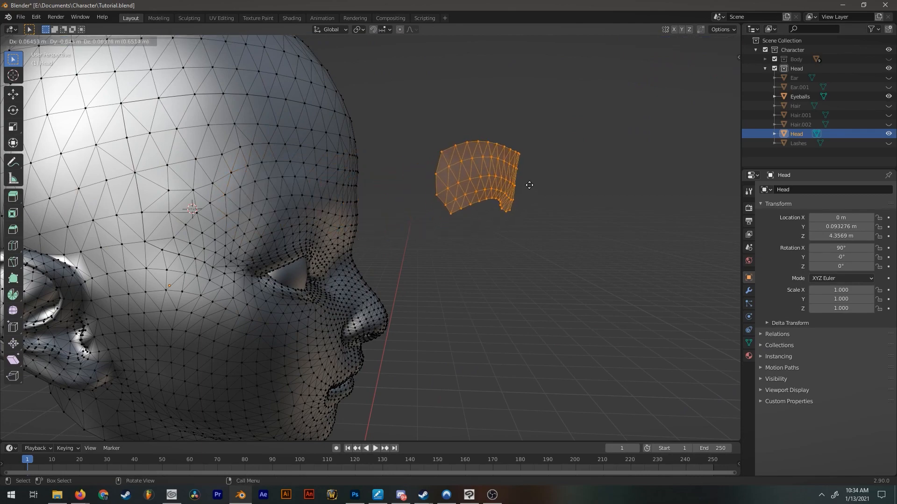
{"action": "middle_click_drag", "start_coordinate": [523, 197], "coordinate": [424, 194]}
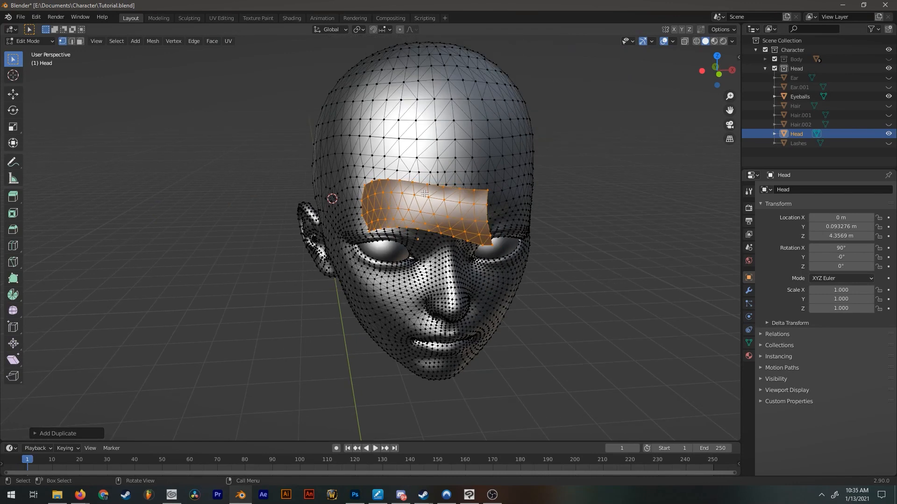
{"action": "key", "text": "p"}
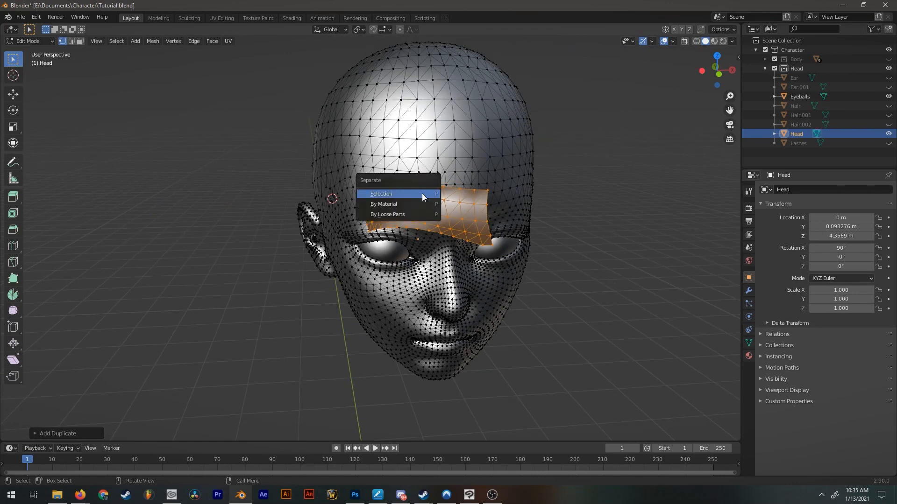
{"action": "left_click", "coordinate": [424, 190]}
Leave Edit Mode, select the separated brow piece and rename it Eyebrow.
{"action": "left_click", "coordinate": [526, 208]}
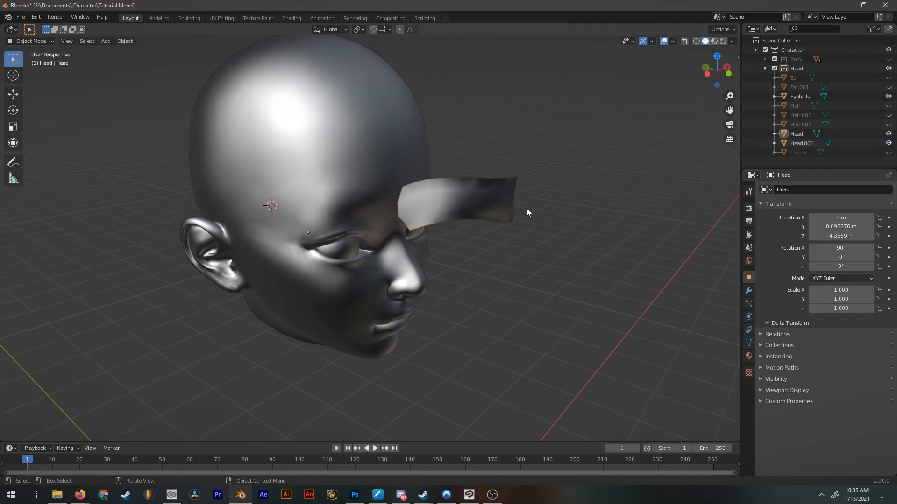
{"action": "left_click", "coordinate": [496, 203]}
{"action": "middle_click_drag", "start_coordinate": [496, 203], "coordinate": [504, 167]}
{"action": "key", "text": "r"}
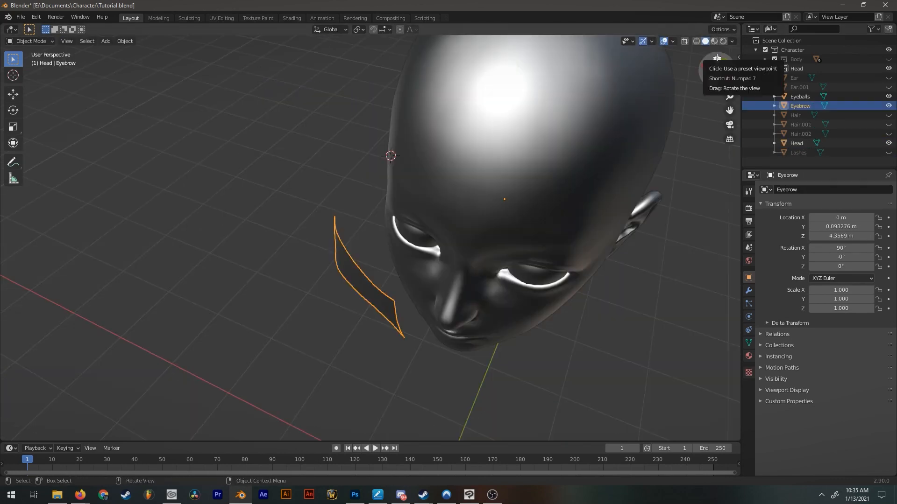
{"action": "scroll", "coordinate": [506, 255], "scroll_direction": "up", "scroll_amount": 3}
Move the Eyebrow piece back against the brow above the eye and set its origin to its geometry.
{"action": "key", "text": "g"}
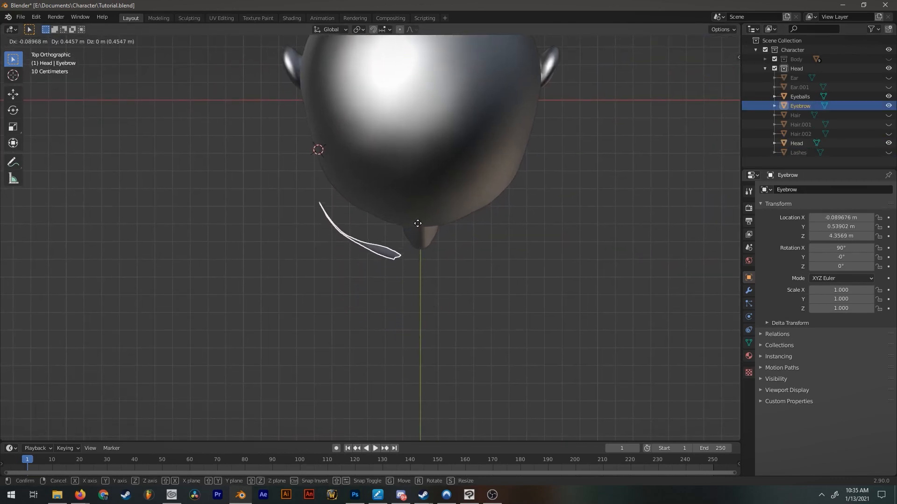
{"action": "left_click", "coordinate": [422, 197]}
{"action": "middle_click_drag", "start_coordinate": [424, 196], "coordinate": [369, 174]}
{"action": "left_click", "coordinate": [122, 42]}
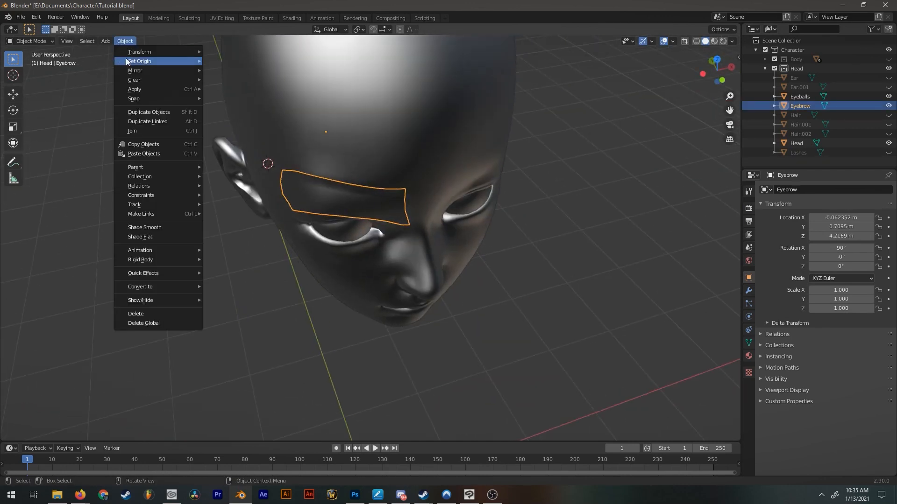
{"action": "mouse_move", "coordinate": [139, 64]}
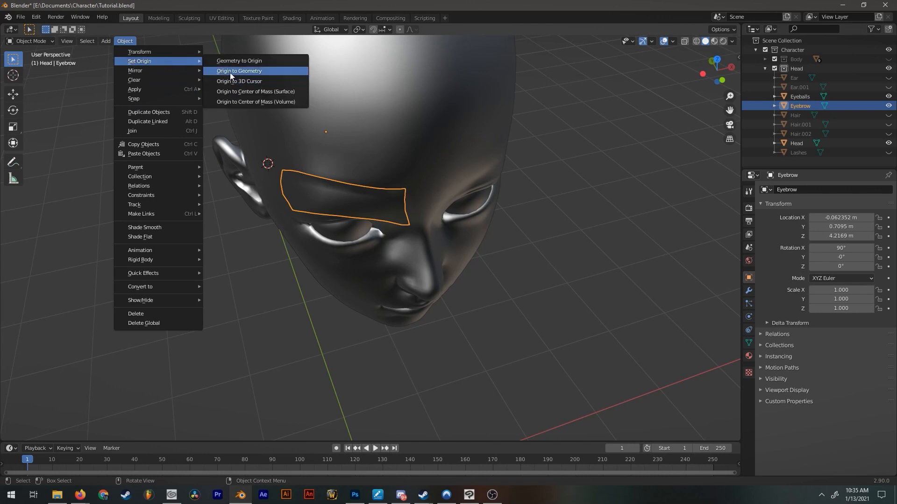
{"action": "left_click", "coordinate": [229, 71]}
Try rotating the Eyebrow piece to about 4.4° around Z.
{"action": "middle_click_drag", "start_coordinate": [352, 231], "coordinate": [417, 287]}
{"action": "key", "text": "r"}
{"action": "key", "text": "z"}
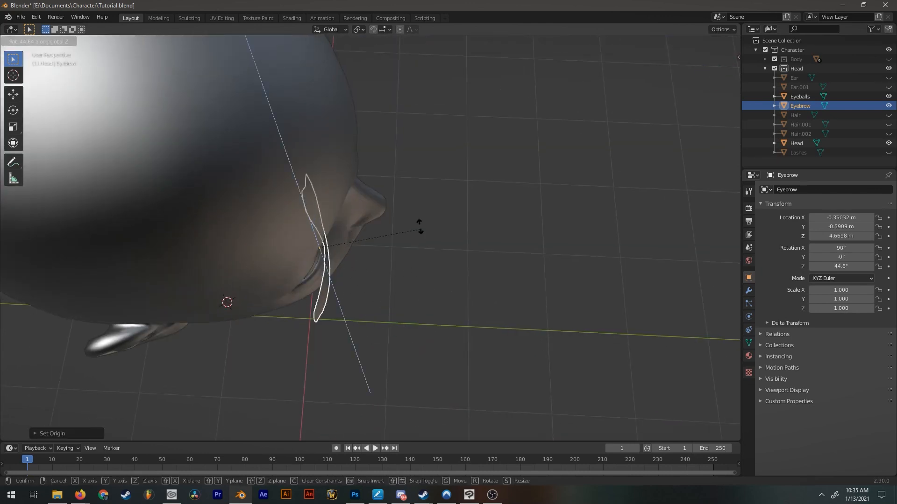
{"action": "left_click", "coordinate": [419, 305]}
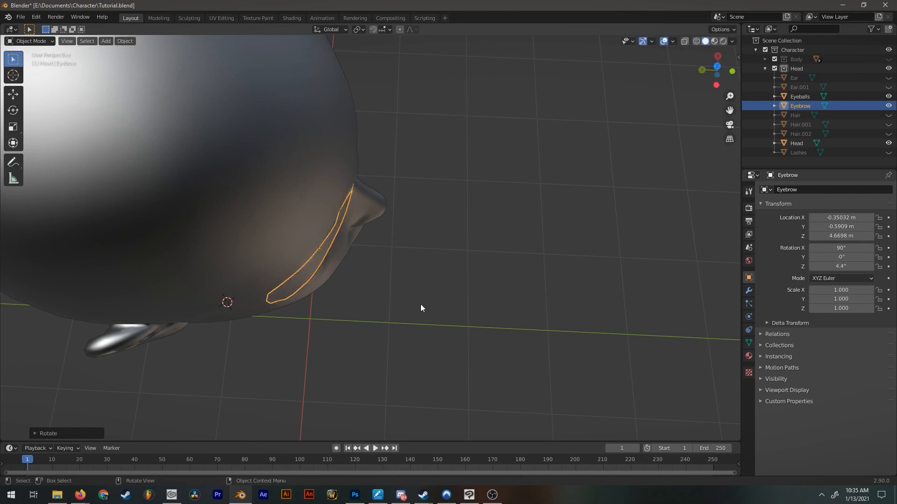
{"action": "key", "text": "ctrl+z"}
Duplicate the Eyebrow in place and move the copy to the opposite side by making its X location positive.
{"action": "middle_click_drag", "start_coordinate": [418, 304], "coordinate": [390, 202]}
{"action": "key", "text": "KP_1"}
{"action": "key", "text": "shift+d"}
{"action": "key", "text": "Escape"}
{"action": "key", "text": "Return"}
{"action": "left_click", "coordinate": [841, 218]}
{"action": "key", "text": "Home"}
{"action": "key", "text": "Delete"}
{"action": "key", "text": "Return"}
Edit the Z rotation of the duplicated eyebrow.
{"action": "middle_click_drag", "start_coordinate": [664, 206], "coordinate": [587, 262]}
{"action": "left_click", "coordinate": [840, 267]}
{"action": "key", "text": "Return"}
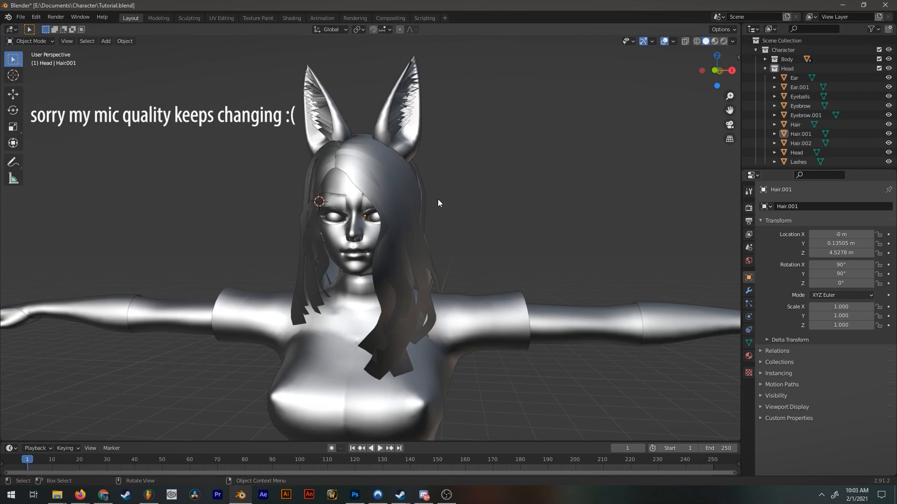
Select the head and switch to the Shading workspace with the character's upper body framed.
{"action": "middle_click_drag", "start_coordinate": [438, 199], "coordinate": [460, 156]}
{"action": "scroll", "coordinate": [375, 216], "scroll_direction": "up", "scroll_amount": 5}
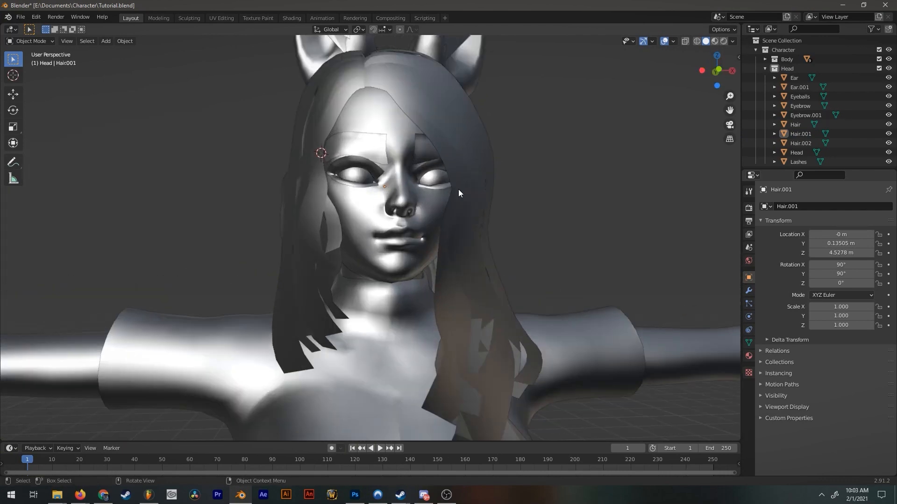
{"action": "middle_click_drag", "start_coordinate": [458, 189], "coordinate": [414, 211], "text": "shift"}
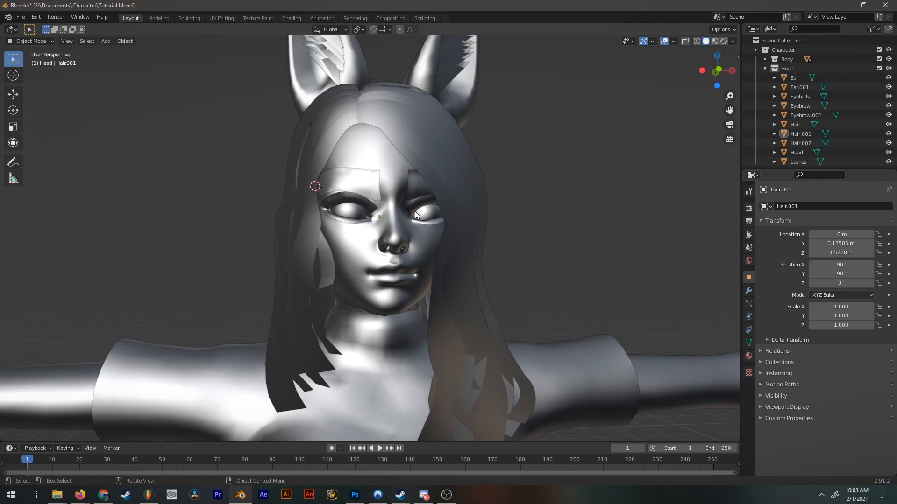
{"action": "left_click", "coordinate": [392, 242]}
{"action": "middle_click_drag", "start_coordinate": [599, 268], "coordinate": [487, 211]}
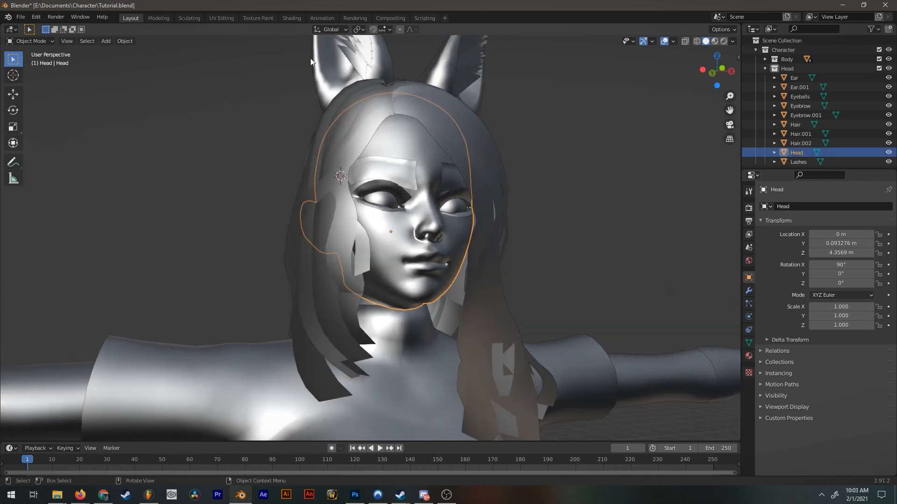
{"action": "left_click", "coordinate": [291, 17]}
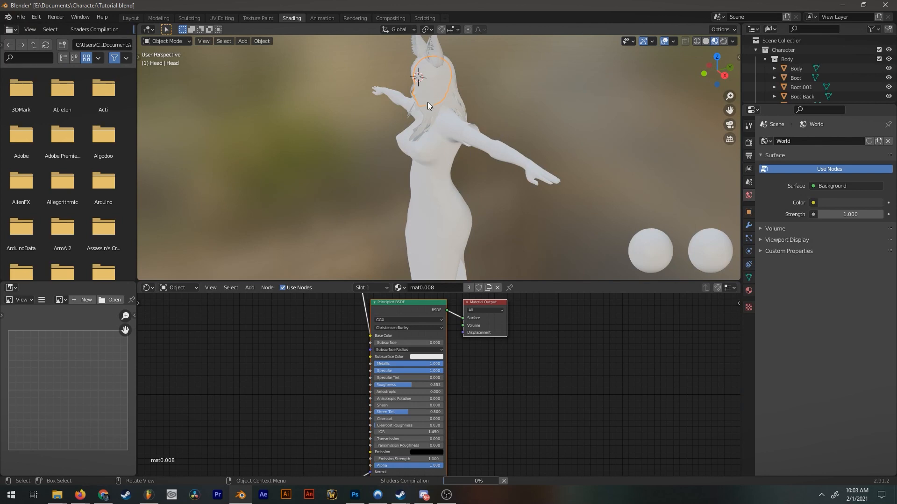
{"action": "left_click", "coordinate": [514, 203]}
{"action": "middle_click_drag", "start_coordinate": [514, 203], "coordinate": [611, 179]}
{"action": "scroll", "coordinate": [475, 136], "scroll_direction": "up", "scroll_amount": 4}
{"action": "middle_click_drag", "start_coordinate": [475, 136], "coordinate": [475, 196], "text": "shift"}
Move the Diffuse Texture node beside the Principled BSDF node in the head's mat0.008 material.
{"action": "middle_click_drag", "start_coordinate": [516, 327], "coordinate": [602, 397]}
{"action": "scroll", "coordinate": [517, 374], "scroll_direction": "down", "scroll_amount": 5}
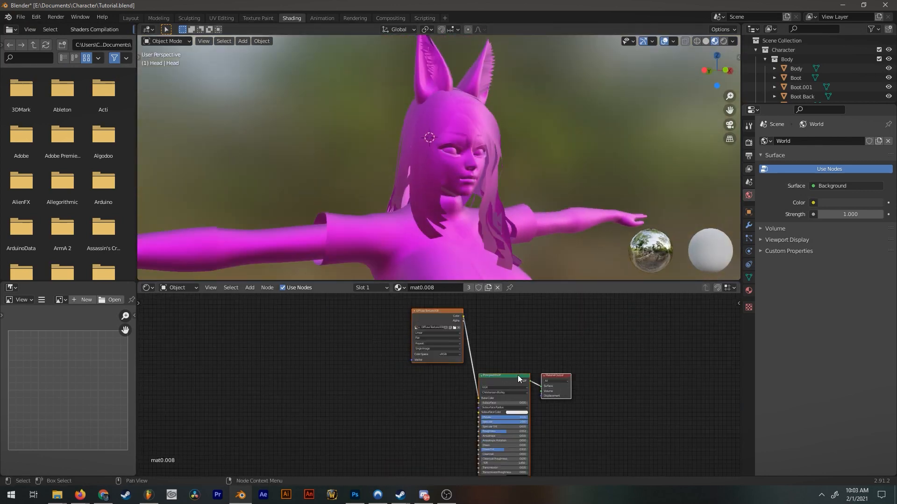
{"action": "left_click_drag", "start_coordinate": [450, 314], "coordinate": [434, 382]}
{"action": "middle_click_drag", "start_coordinate": [455, 402], "coordinate": [443, 350]}
{"action": "scroll", "coordinate": [444, 349], "scroll_direction": "up", "scroll_amount": 1}
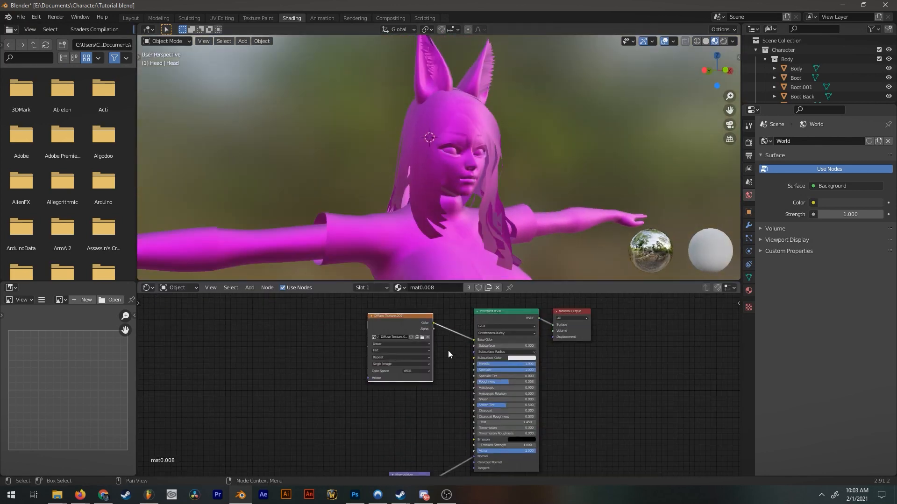
Load makeup.png from E:\Documents\Character into the head material's Diffuse Texture node.
{"action": "scroll", "coordinate": [449, 351], "scroll_direction": "up", "scroll_amount": 4}
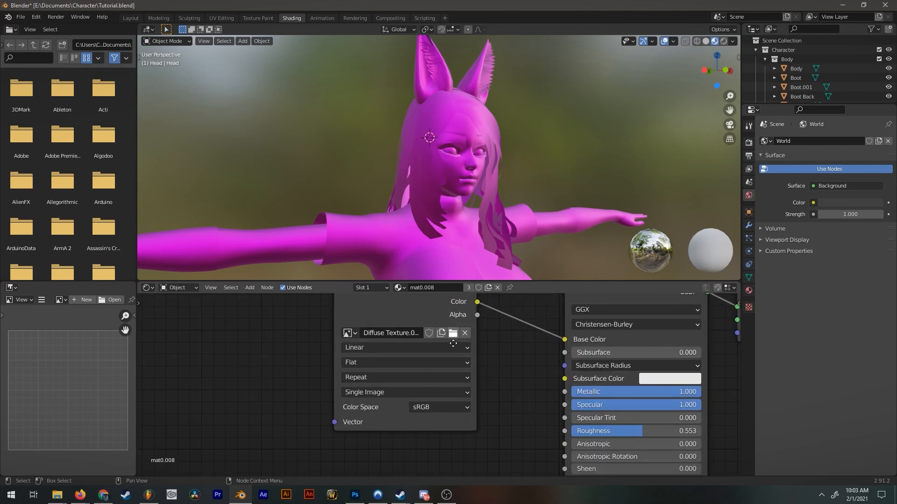
{"action": "middle_click_drag", "start_coordinate": [453, 344], "coordinate": [463, 352]}
{"action": "left_click", "coordinate": [454, 347]}
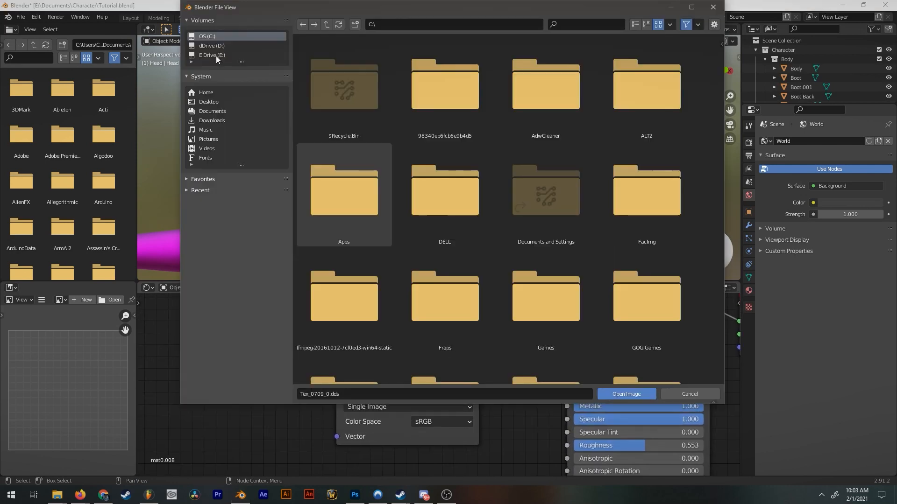
{"action": "left_click", "coordinate": [211, 55]}
{"action": "double_click", "coordinate": [433, 189]}
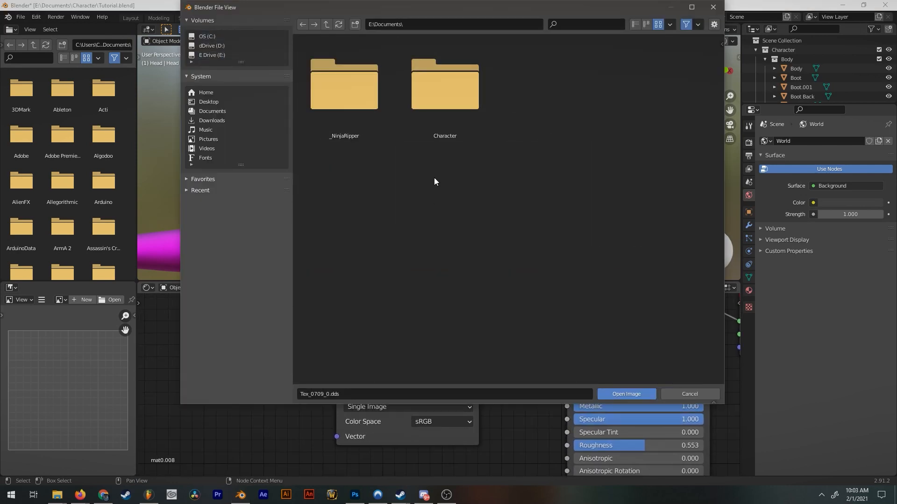
{"action": "double_click", "coordinate": [422, 125]}
{"action": "scroll", "coordinate": [547, 264], "scroll_direction": "down", "scroll_amount": 5}
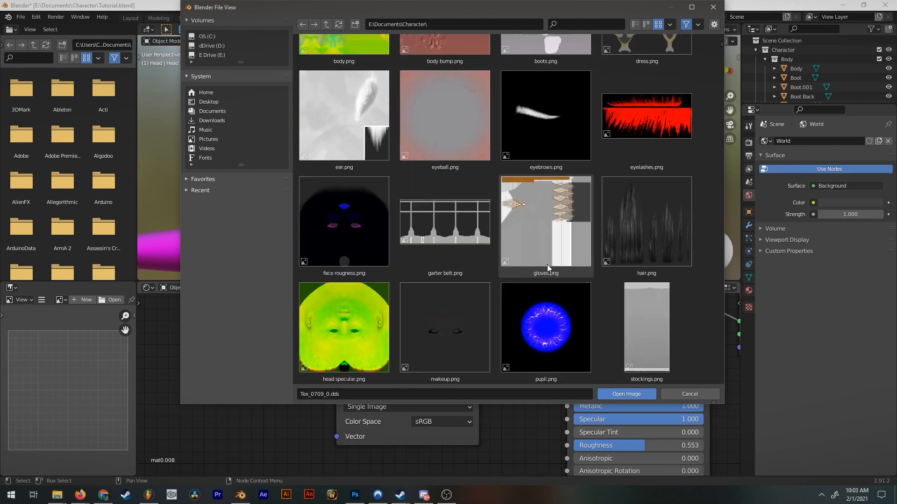
{"action": "left_click", "coordinate": [458, 257]}
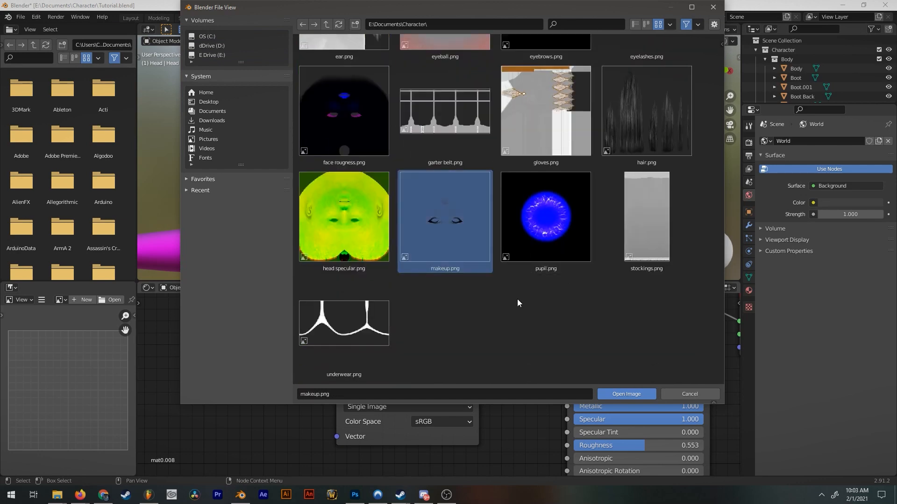
{"action": "double_click", "coordinate": [445, 236]}
Set the makeup.png texture's color space to Non-Color and the head material's Metallic to 0.
{"action": "left_click_drag", "start_coordinate": [448, 304], "coordinate": [433, 323]}
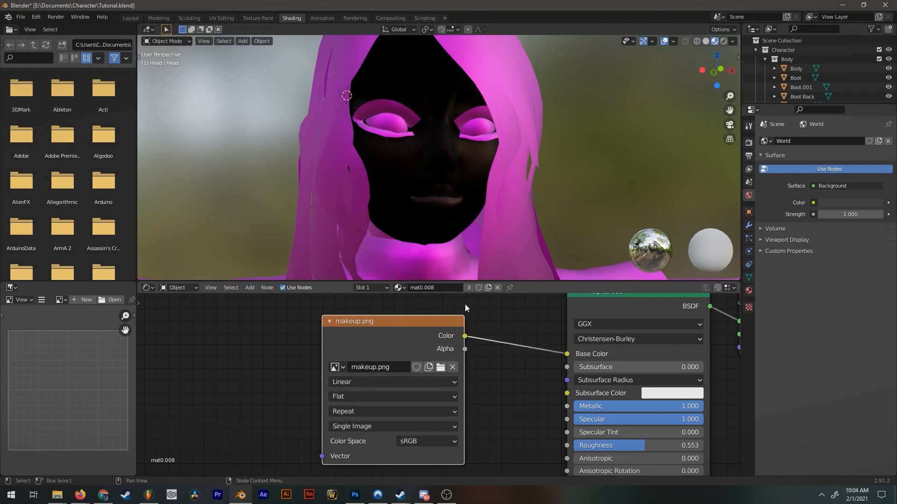
{"action": "scroll", "coordinate": [514, 180], "scroll_direction": "up", "scroll_amount": 3}
{"action": "middle_click_drag", "start_coordinate": [457, 164], "coordinate": [472, 170]}
{"action": "left_click", "coordinate": [472, 170]}
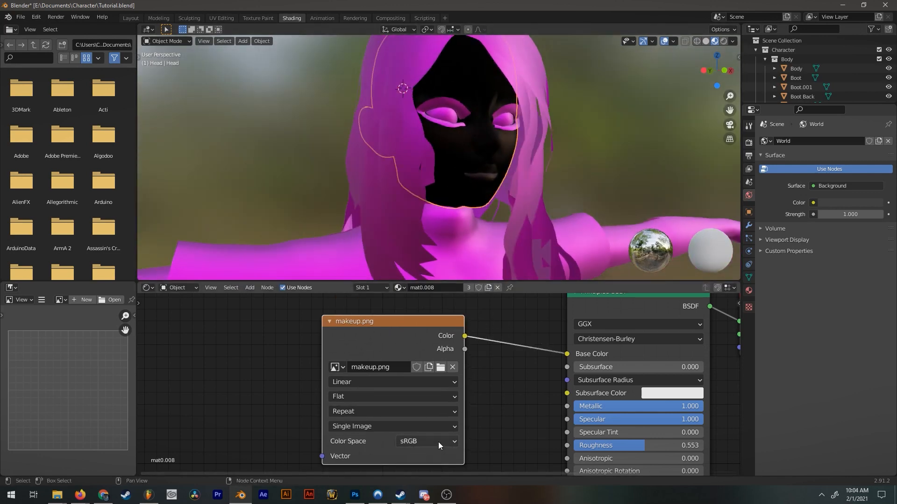
{"action": "middle_click_drag", "start_coordinate": [454, 458], "coordinate": [461, 442]}
{"action": "left_click", "coordinate": [422, 425]}
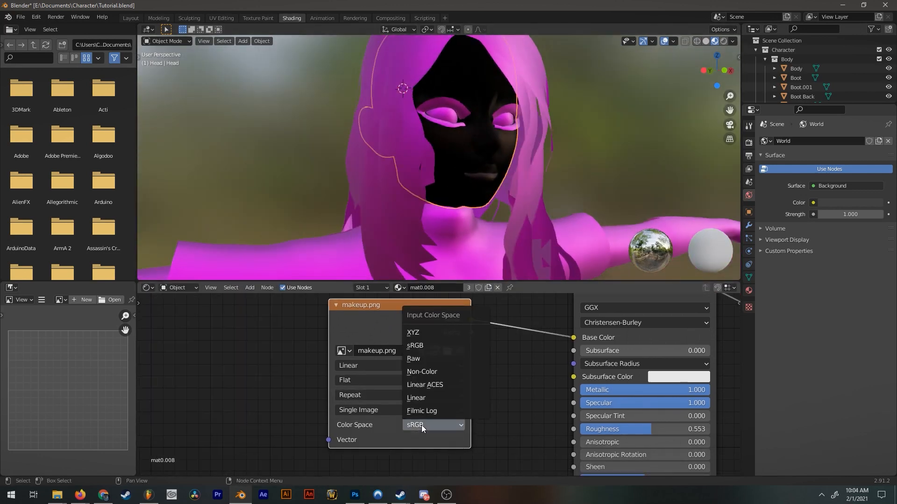
{"action": "left_click", "coordinate": [422, 372]}
{"action": "middle_click_drag", "start_coordinate": [497, 236], "coordinate": [473, 147]}
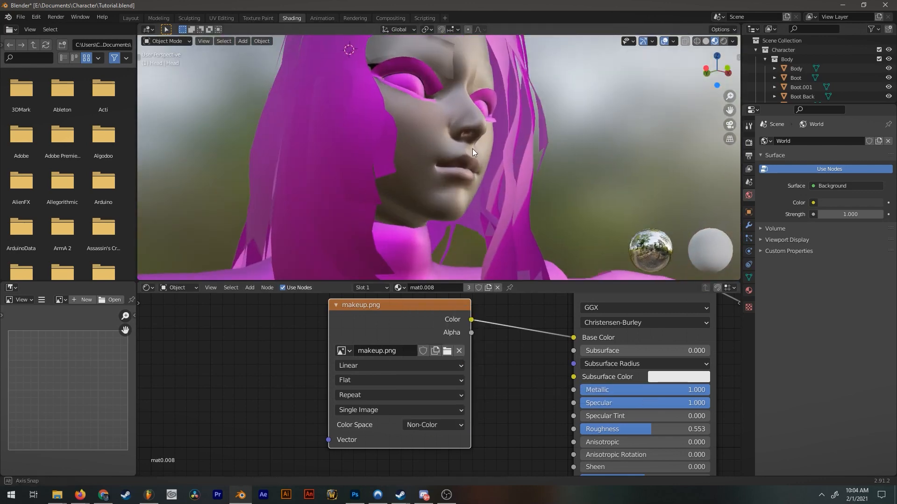
{"action": "scroll", "coordinate": [566, 393], "scroll_direction": "down", "scroll_amount": 2}
{"action": "left_click_drag", "start_coordinate": [548, 389], "coordinate": [460, 389]}
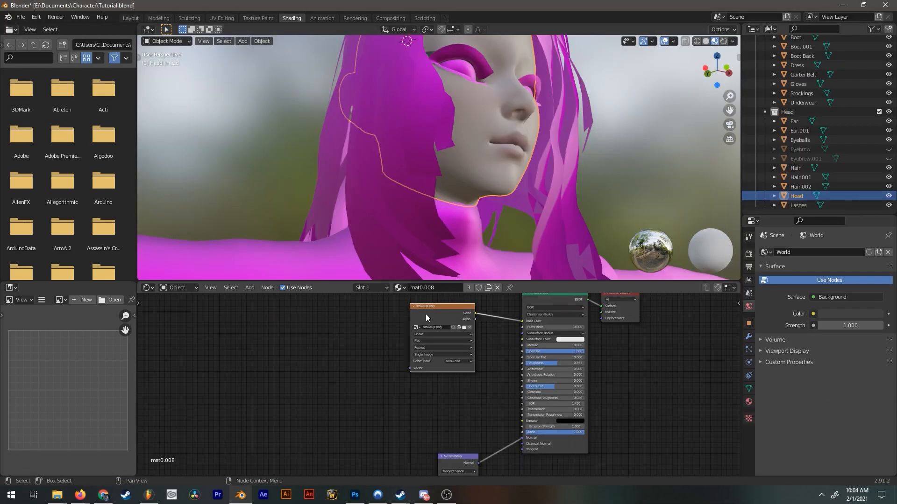
Duplicate the makeup.png node, load head specular.png into the copy, and link its Color to the Material Output's Surface as a preview.
{"action": "key", "text": "shift+d"}
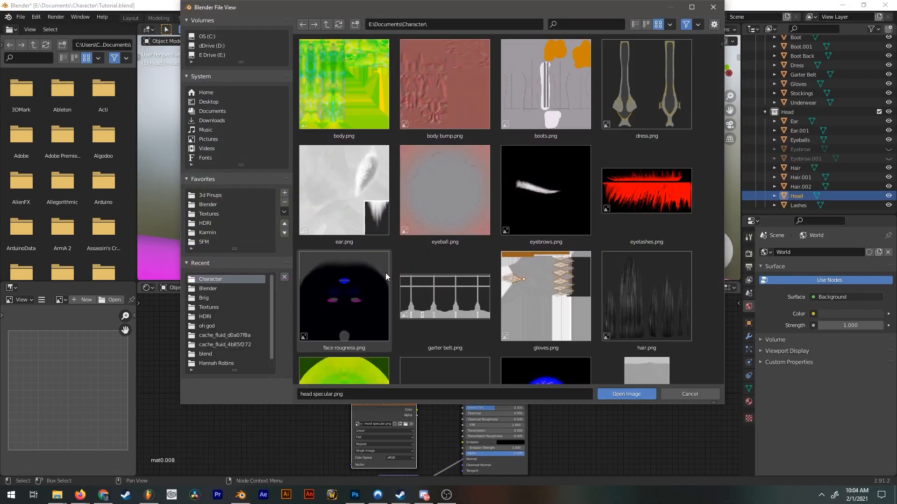
{"action": "scroll", "coordinate": [385, 273], "scroll_direction": "down", "scroll_amount": 4}
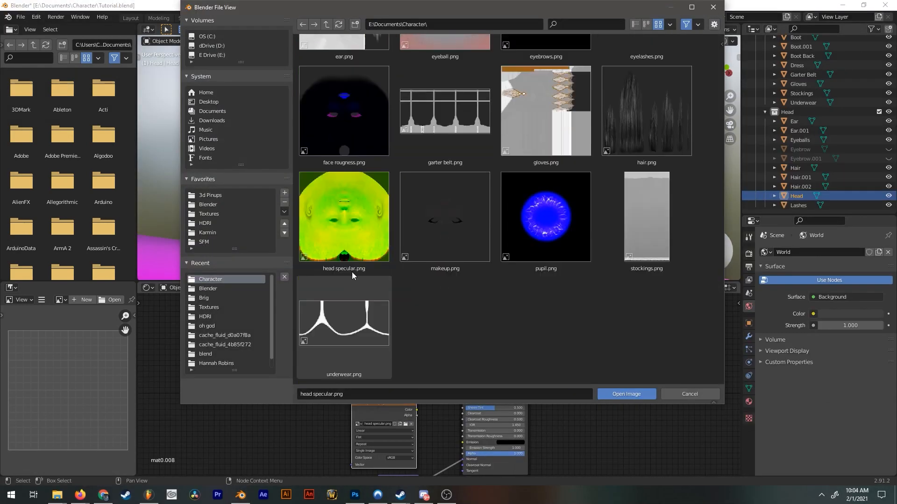
{"action": "double_click", "coordinate": [352, 231]}
{"action": "left_click_drag", "start_coordinate": [416, 409], "coordinate": [625, 316]}
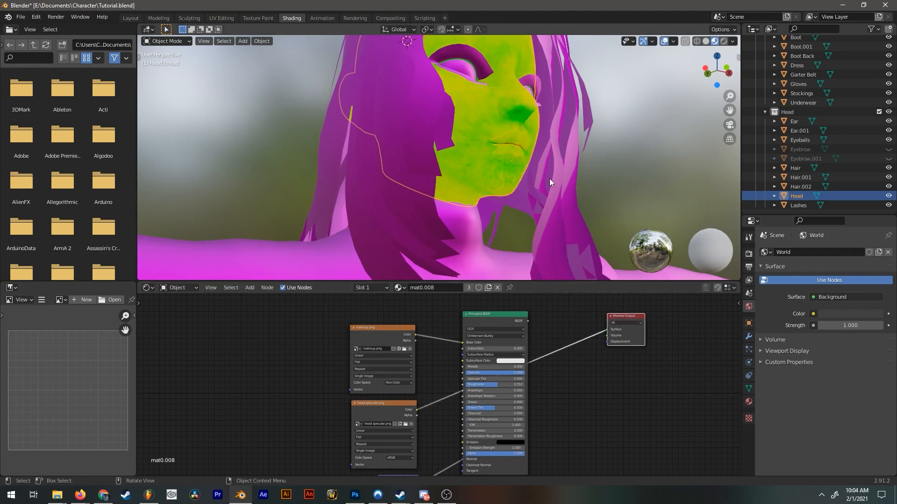
{"action": "middle_click_drag", "start_coordinate": [549, 178], "coordinate": [433, 268]}
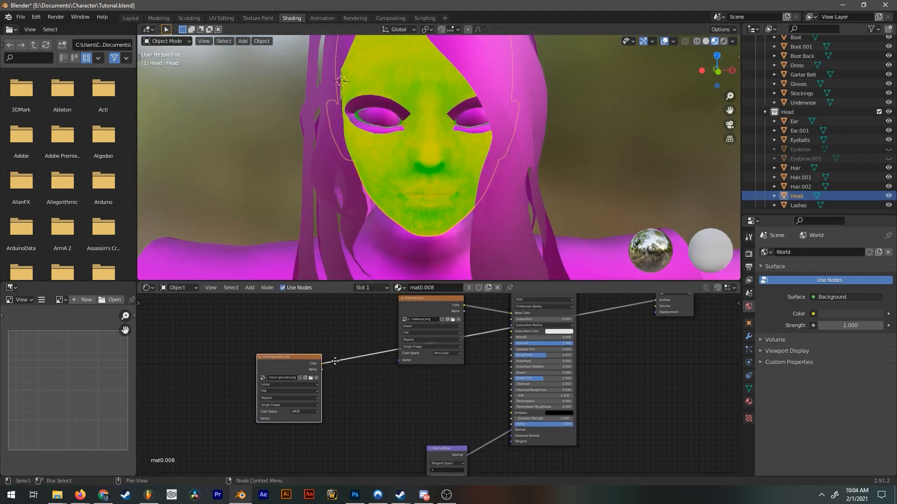
{"action": "left_click_drag", "start_coordinate": [313, 389], "coordinate": [357, 416]}
Insert a ColorRamp after head specular.png, moving its black stop to about 0.414 and its white stop inward.
{"action": "key", "text": "shift+a"}
{"action": "type", "text": "scolor"}
{"action": "key", "text": "Down"}
{"action": "key", "text": "Return"}
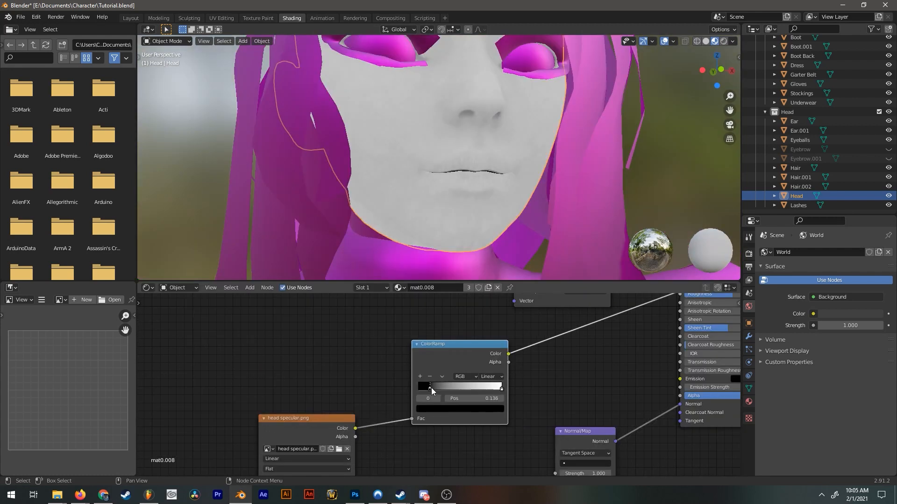
{"action": "left_click_drag", "start_coordinate": [430, 388], "coordinate": [454, 384]}
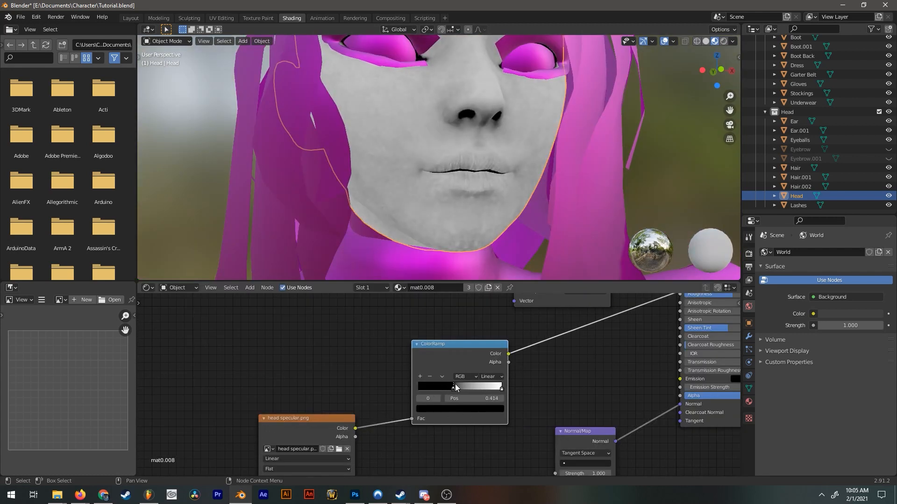
{"action": "left_click", "coordinate": [502, 389]}
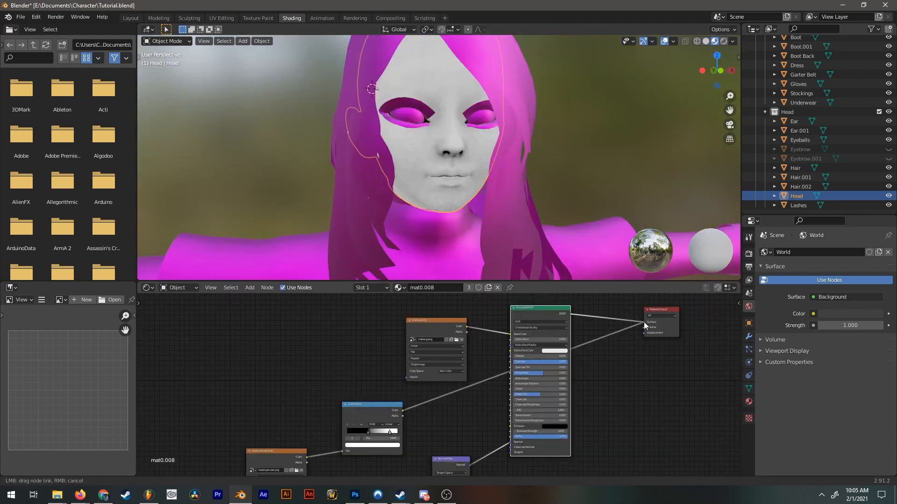
Reconnect the Principled BSDF to the Material Output's Surface and link the ColorRamp's Color to Specular, tidying the node layout.
{"action": "left_click_drag", "start_coordinate": [645, 326], "coordinate": [648, 320]}
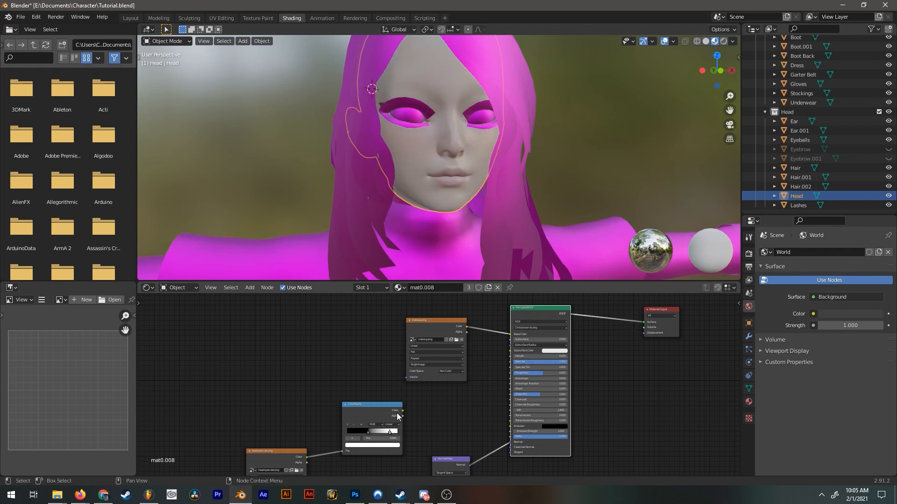
{"action": "mouse_move", "coordinate": [402, 411]}
{"action": "left_mouse_down"}
{"action": "mouse_move", "coordinate": [510, 375]}
{"action": "mouse_move", "coordinate": [511, 401]}
{"action": "mouse_move", "coordinate": [511, 368]}
{"action": "left_mouse_up"}
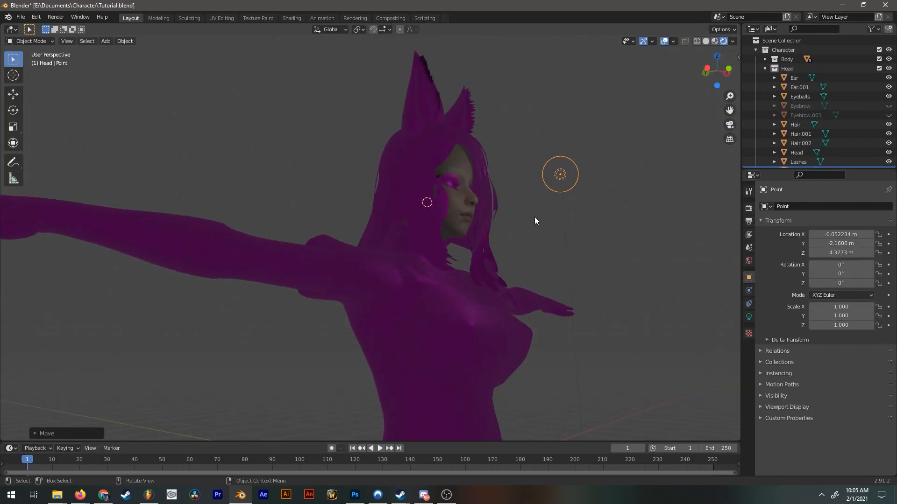
{"action": "scroll", "coordinate": [535, 221], "scroll_direction": "up", "scroll_amount": 3}
{"action": "mouse_move", "coordinate": [535, 224]}
{"action": "middle_mouse_down"}
{"action": "mouse_move", "coordinate": [520, 254]}
{"action": "mouse_move", "coordinate": [500, 266]}
{"action": "mouse_move", "coordinate": [224, 239]}
{"action": "mouse_move", "coordinate": [432, 236]}
{"action": "middle_mouse_up"}
{"action": "key", "text": "g"}
{"action": "left_click", "coordinate": [364, 292]}
{"action": "key", "text": "g"}
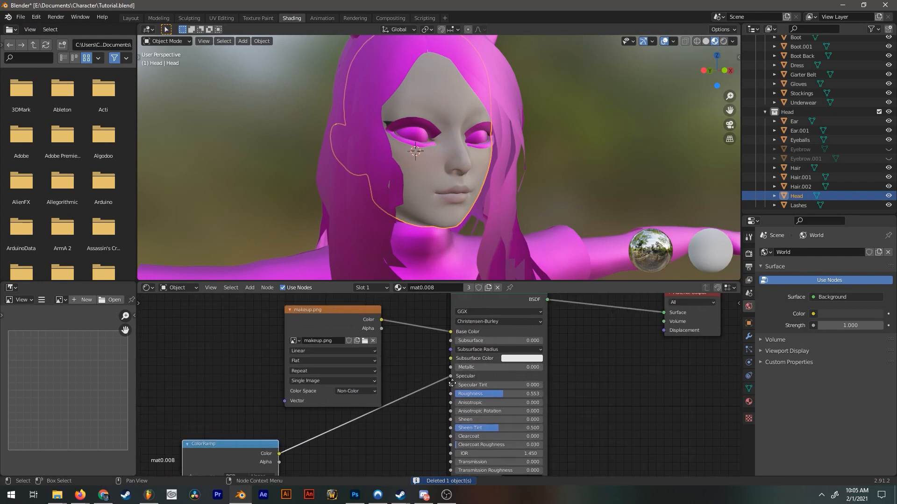
Set the head material's Subsurface to 0.01.
{"action": "scroll", "coordinate": [452, 383], "scroll_direction": "up", "scroll_amount": 3}
{"action": "left_click", "coordinate": [489, 351]}
{"action": "type", "text": "1"}
{"action": "key", "text": "Return"}
{"action": "middle_click_drag", "start_coordinate": [289, 350], "coordinate": [379, 338]}
{"action": "scroll", "coordinate": [378, 337], "scroll_direction": "down", "scroll_amount": 1}
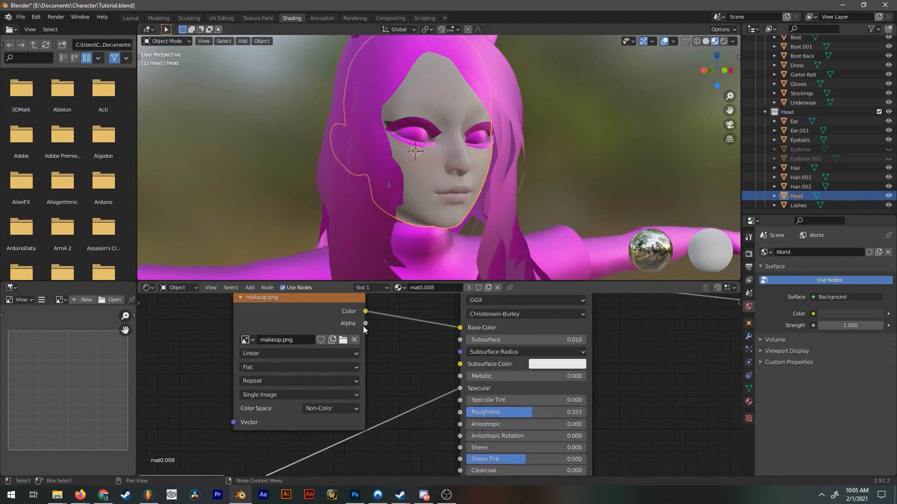
Hide the Dress and select the Body to show its mat0 material.
{"action": "scroll", "coordinate": [365, 308], "scroll_direction": "down", "scroll_amount": 2}
{"action": "left_click_drag", "start_coordinate": [376, 330], "coordinate": [505, 375]}
{"action": "middle_click_drag", "start_coordinate": [534, 186], "coordinate": [632, 171]}
{"action": "scroll", "coordinate": [603, 151], "scroll_direction": "up", "scroll_amount": 2}
{"action": "scroll", "coordinate": [562, 162], "scroll_direction": "down", "scroll_amount": 2}
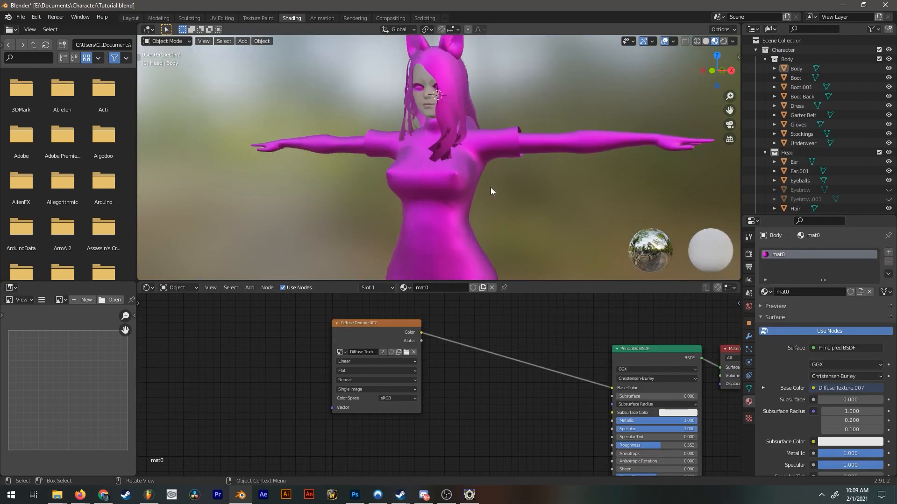
{"action": "middle_click_drag", "start_coordinate": [491, 187], "coordinate": [487, 206]}
{"action": "left_click", "coordinate": [888, 106]}
{"action": "left_click", "coordinate": [460, 227]}
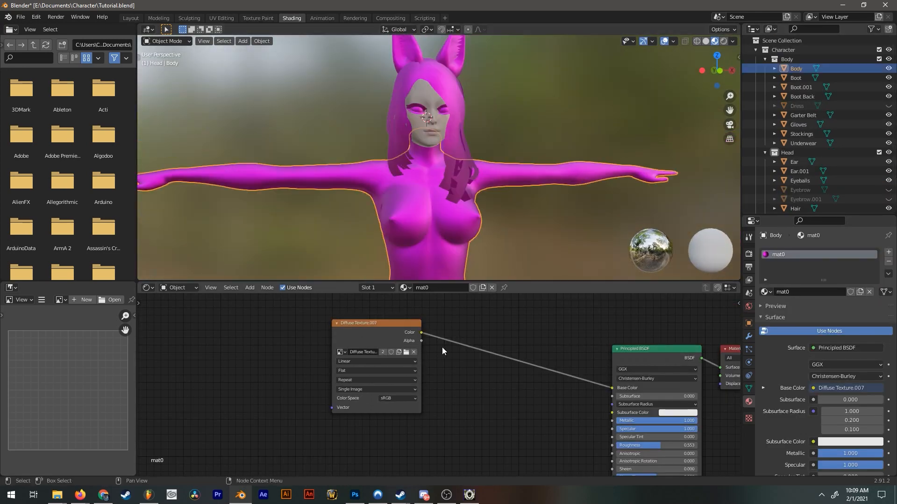
Load body.png into the Body material's Diffuse Texture node with the Non-Color color space.
{"action": "left_click", "coordinate": [406, 353]}
{"action": "left_click", "coordinate": [207, 280]}
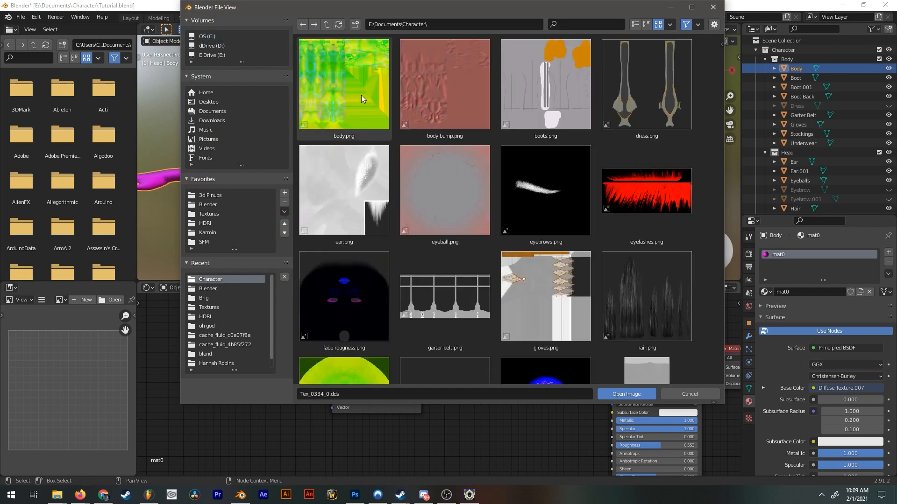
{"action": "double_click", "coordinate": [330, 119]}
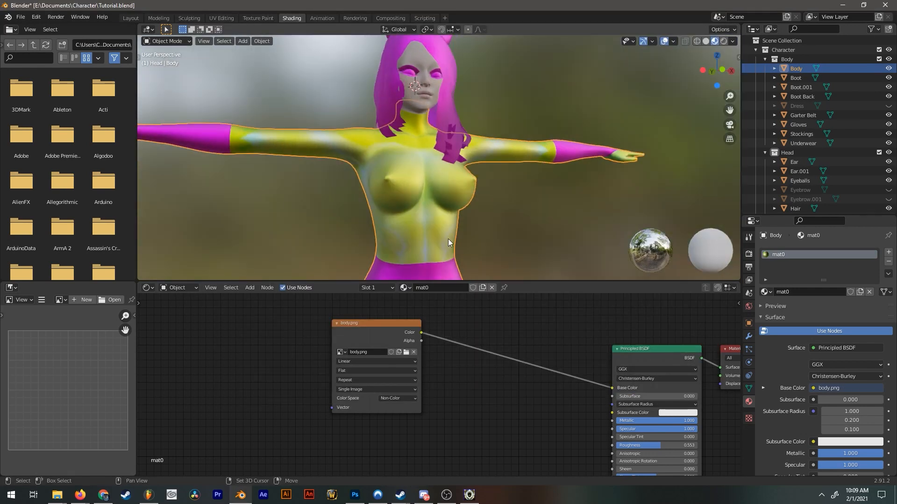
{"action": "scroll", "coordinate": [486, 210], "scroll_direction": "up", "scroll_amount": 1}
Insert a ColorRamp between body.png and the Principled BSDF's Base Color and adjust its stops.
{"action": "key", "text": "shift+a"}
{"action": "type", "text": "scolorr"}
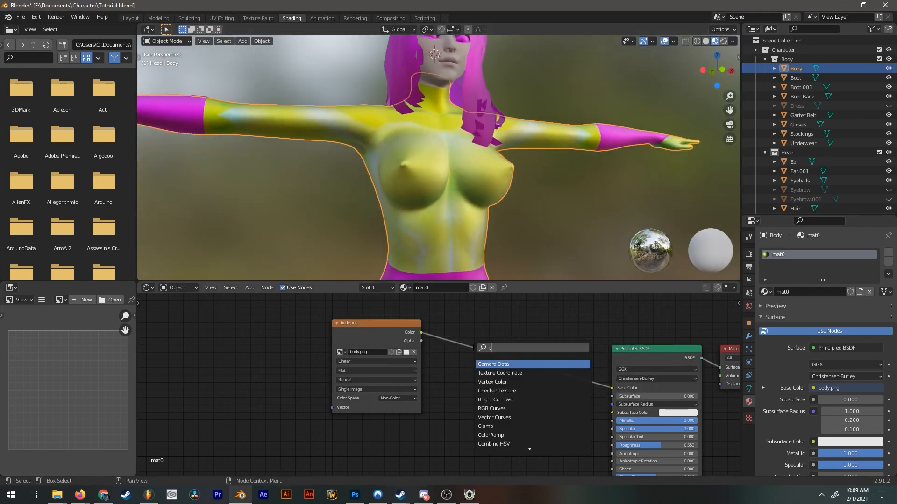
{"action": "key", "text": "Return"}
{"action": "left_click", "coordinate": [483, 330]}
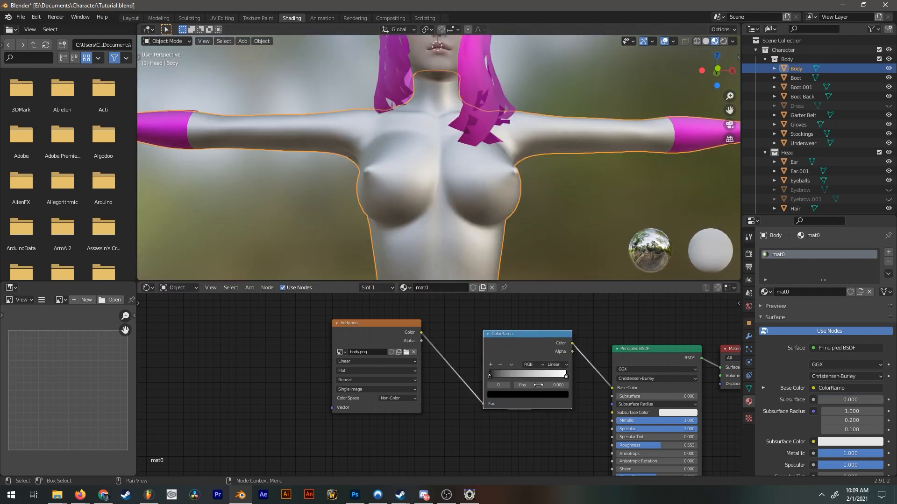
{"action": "mouse_move", "coordinate": [567, 379]}
{"action": "left_mouse_down"}
{"action": "mouse_move", "coordinate": [491, 377]}
{"action": "mouse_move", "coordinate": [581, 378]}
{"action": "left_mouse_up"}
{"action": "left_click_drag", "start_coordinate": [513, 377], "coordinate": [449, 360]}
{"action": "middle_click_drag", "start_coordinate": [481, 230], "coordinate": [493, 231]}
Set the Body material's Metallic to 0.
{"action": "scroll", "coordinate": [492, 232], "scroll_direction": "down", "scroll_amount": 2}
{"action": "scroll", "coordinate": [510, 253], "scroll_direction": "down", "scroll_amount": 2}
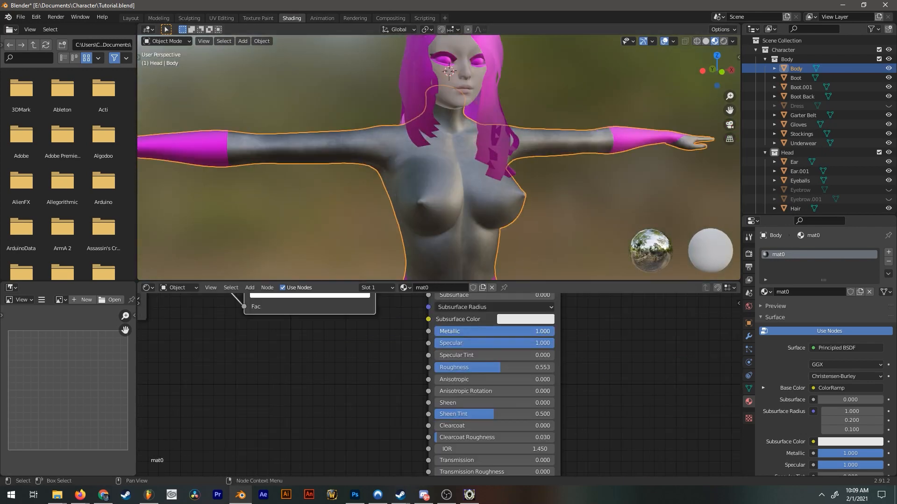
{"action": "left_click_drag", "start_coordinate": [521, 331], "coordinate": [435, 331]}
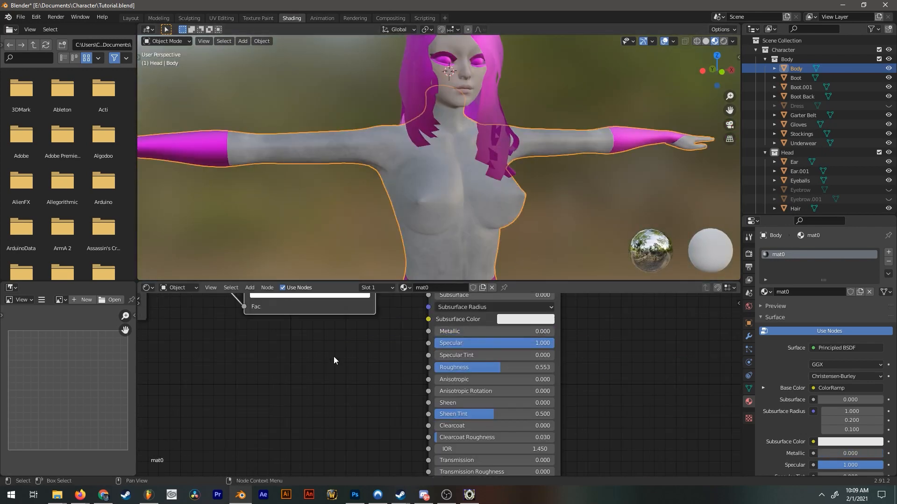
Recolor the Body's ColorRamp as a skin gradient from pale pinkish white to muted reddish brown.
{"action": "middle_click_drag", "start_coordinate": [366, 332], "coordinate": [436, 438]}
{"action": "scroll", "coordinate": [436, 438], "scroll_direction": "down", "scroll_amount": 3}
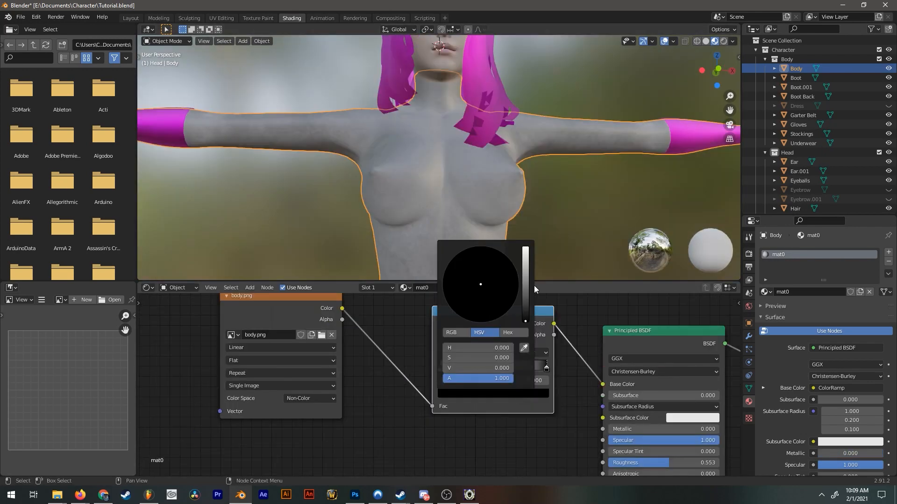
{"action": "left_click_drag", "start_coordinate": [525, 321], "coordinate": [525, 248]}
{"action": "left_click", "coordinate": [477, 306]}
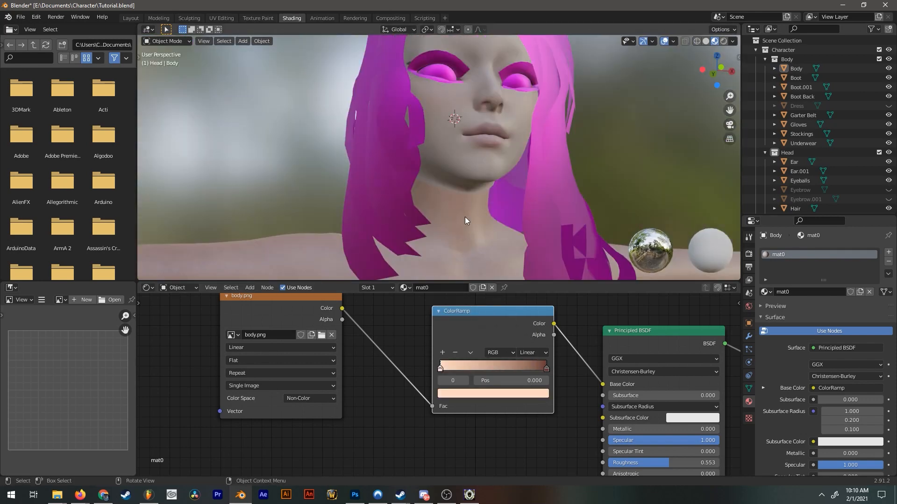
{"action": "scroll", "coordinate": [464, 219], "scroll_direction": "up", "scroll_amount": 2}
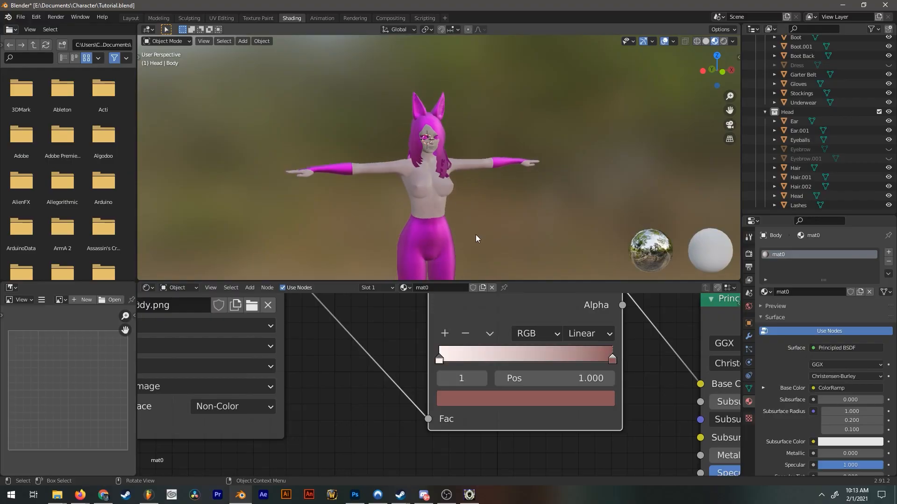
{"action": "scroll", "coordinate": [486, 239], "scroll_direction": "down", "scroll_amount": 3}
{"action": "scroll", "coordinate": [469, 194], "scroll_direction": "up", "scroll_amount": 3}
{"action": "scroll", "coordinate": [469, 198], "scroll_direction": "up", "scroll_amount": 5}
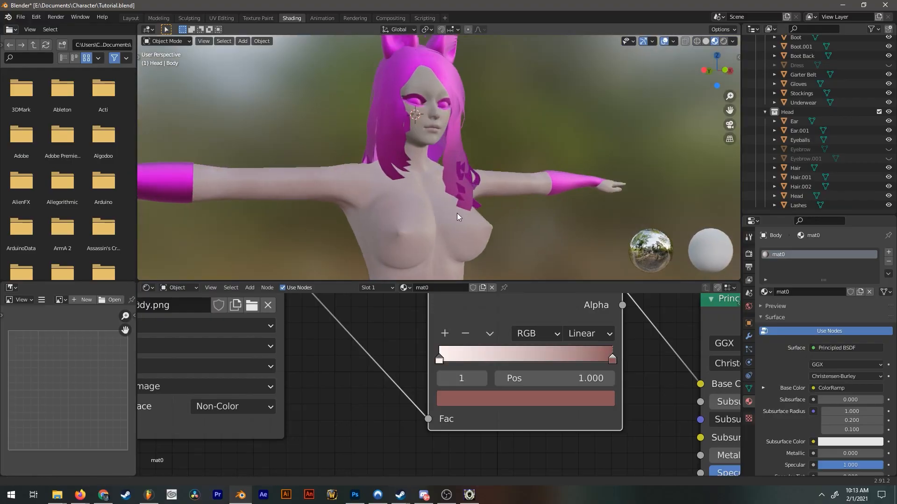
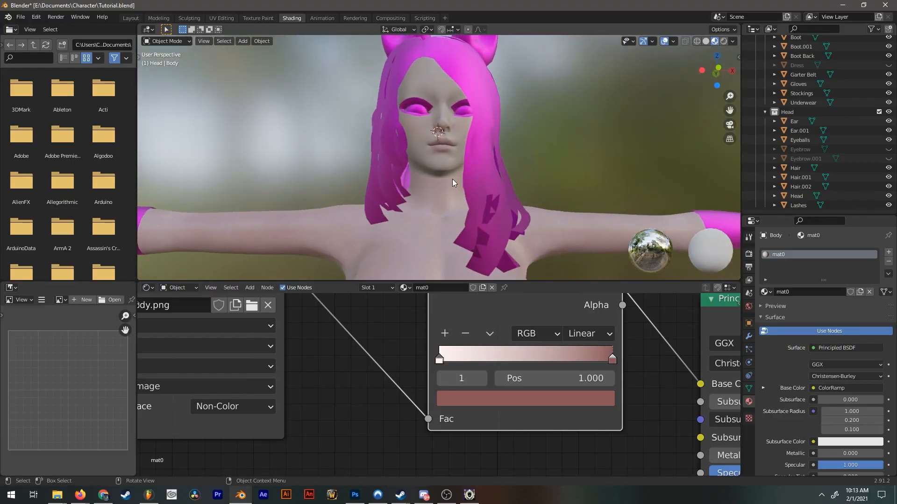
Duplicate the Body material's body.png texture node below the original and link its Color to the Material Output's Surface.
{"action": "middle_click_drag", "start_coordinate": [452, 179], "coordinate": [468, 214]}
{"action": "scroll", "coordinate": [469, 214], "scroll_direction": "down", "scroll_amount": 4}
{"action": "scroll", "coordinate": [467, 208], "scroll_direction": "down", "scroll_amount": 3}
{"action": "left_click", "coordinate": [467, 209]}
{"action": "scroll", "coordinate": [468, 326], "scroll_direction": "down", "scroll_amount": 8}
{"action": "left_click", "coordinate": [375, 302]}
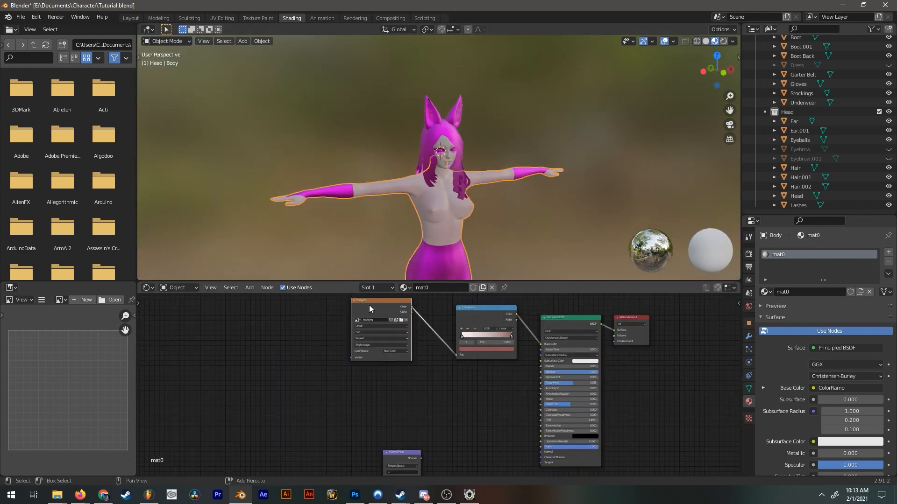
{"action": "key", "text": "shift+d"}
{"action": "left_click", "coordinate": [368, 374]}
{"action": "left_click_drag", "start_coordinate": [411, 377], "coordinate": [613, 330]}
{"action": "scroll", "coordinate": [516, 340], "scroll_direction": "up", "scroll_amount": 2}
Insert a ColorRamp node between the duplicated body.png texture and the Material Output.
{"action": "key", "text": "shift+a"}
{"action": "left_click", "coordinate": [428, 377]}
{"action": "type", "text": "colorramp"}
{"action": "key", "text": "Return"}
{"action": "left_click", "coordinate": [424, 401]}
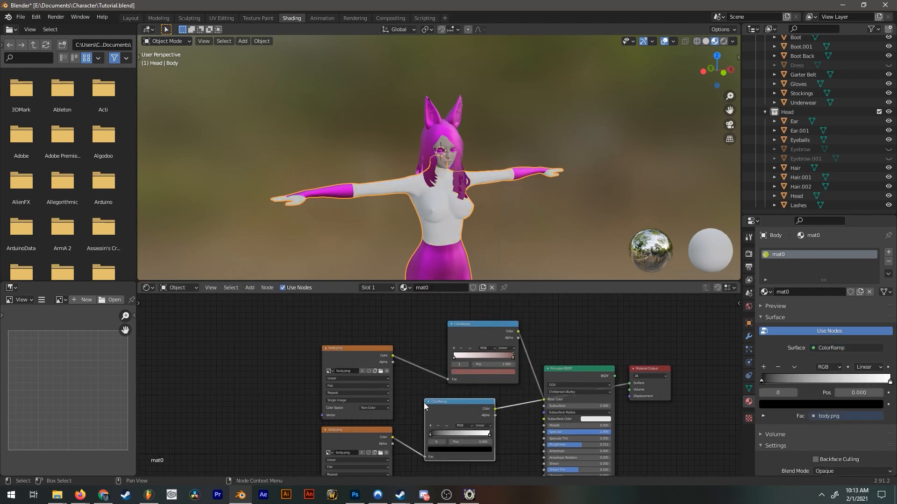
Reverse the new ColorRamp to run from white to black, with the black stop at position 1.000.
{"action": "scroll", "coordinate": [510, 238], "scroll_direction": "up", "scroll_amount": 1}
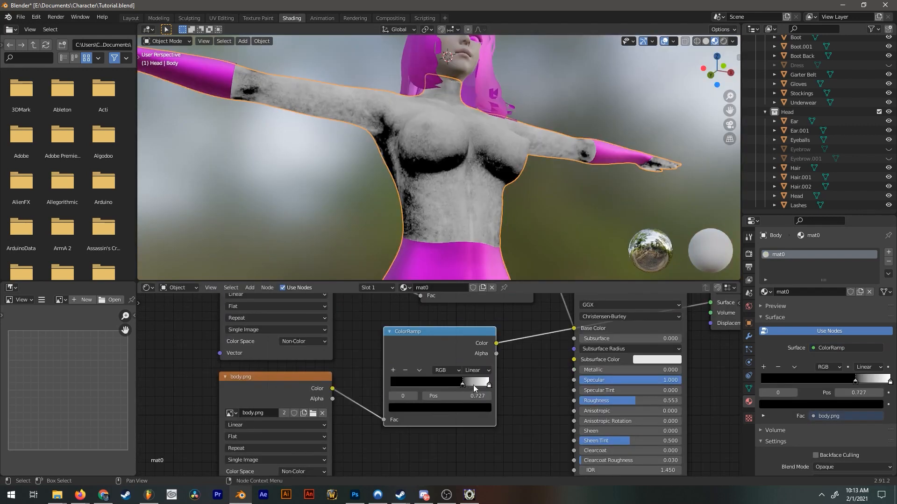
{"action": "left_click", "coordinate": [484, 385]}
{"action": "left_click_drag", "start_coordinate": [472, 385], "coordinate": [386, 385]}
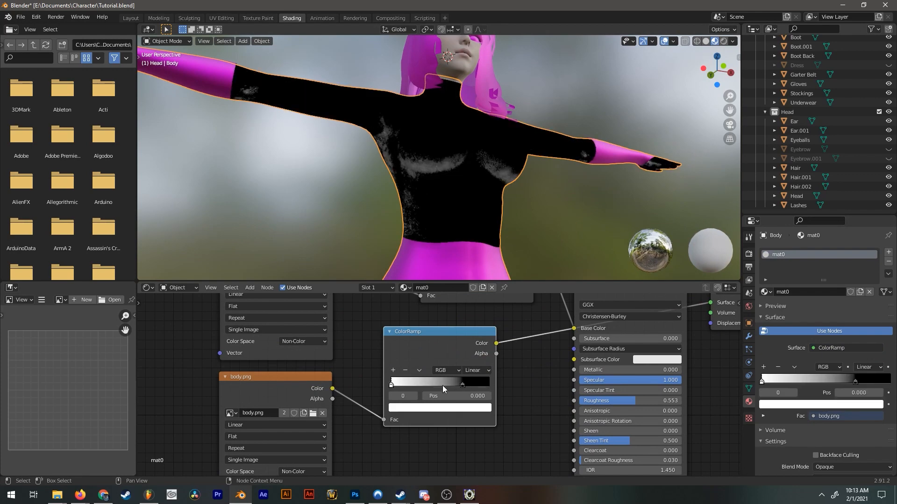
{"action": "left_click_drag", "start_coordinate": [462, 386], "coordinate": [494, 384]}
{"action": "middle_click_drag", "start_coordinate": [506, 209], "coordinate": [480, 235]}
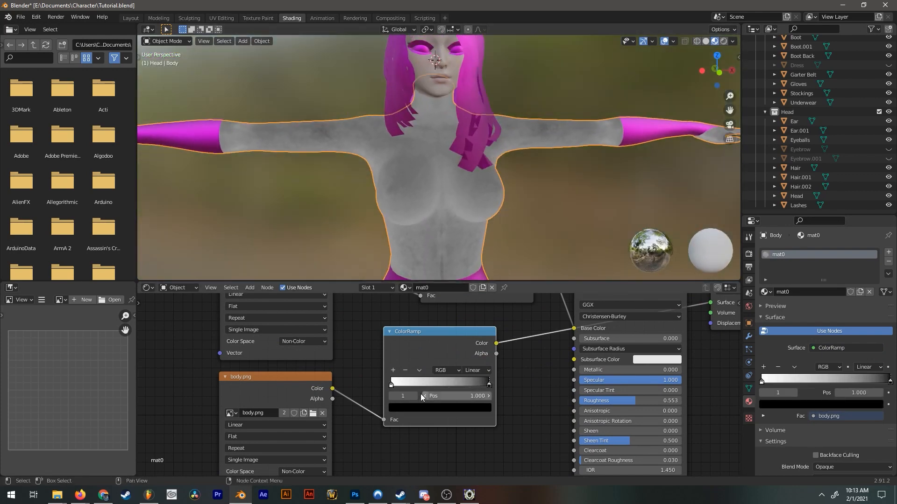
Reconnect the Principled BSDF to the Material Output's Surface and feed the black-and-white ColorRamp into Specular.
{"action": "left_click_drag", "start_coordinate": [601, 323], "coordinate": [621, 330]}
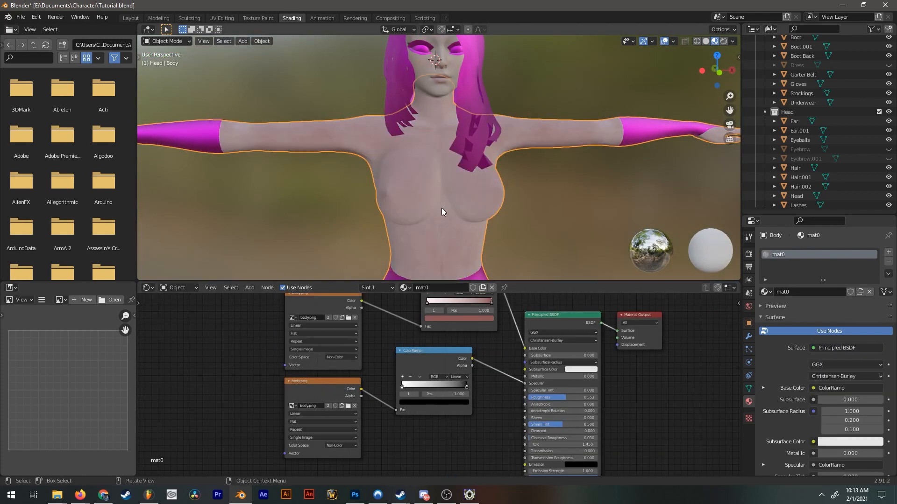
{"action": "scroll", "coordinate": [442, 208], "scroll_direction": "up", "scroll_amount": 3}
{"action": "middle_click_drag", "start_coordinate": [441, 209], "coordinate": [494, 133]}
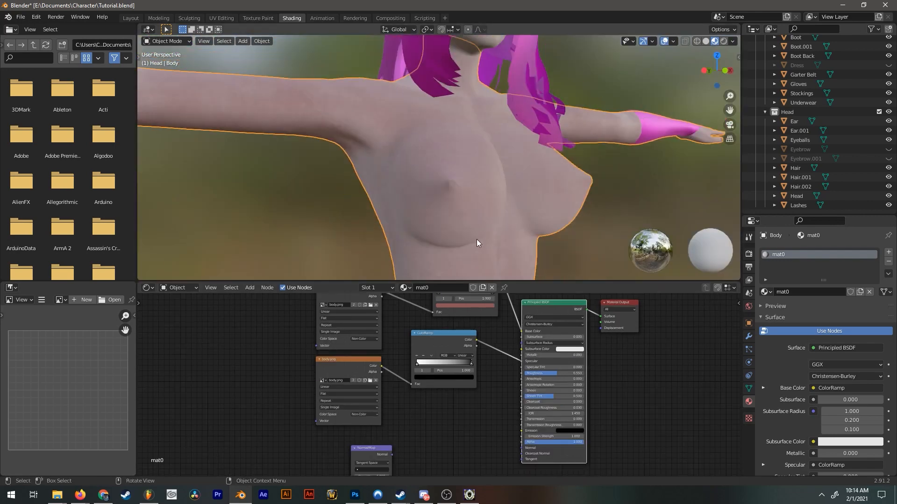
Lighten the reddish end stop of the skin ColorRamp to a paler pinkish tan.
{"action": "middle_click_drag", "start_coordinate": [476, 238], "coordinate": [471, 221]}
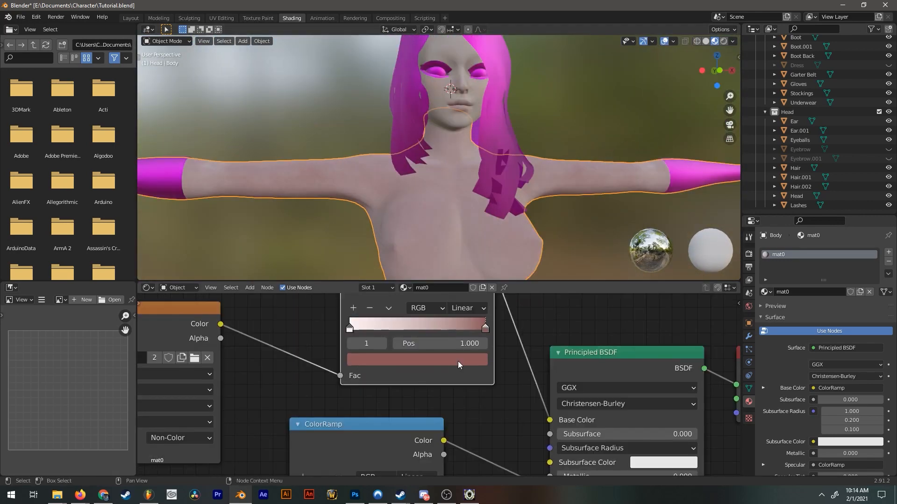
{"action": "left_click", "coordinate": [462, 364]}
{"action": "left_click_drag", "start_coordinate": [403, 240], "coordinate": [401, 238]}
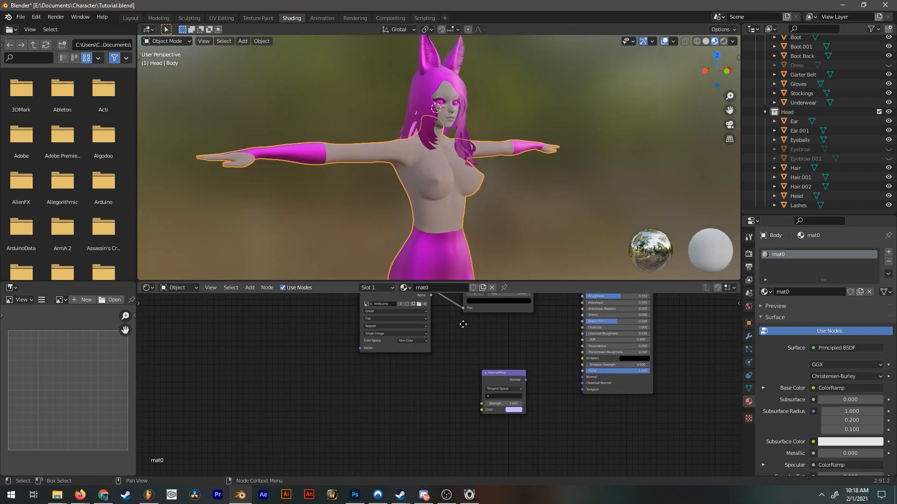
Duplicate the lower body.png texture node beside the Normal Map node and load body bump.png into the copy.
{"action": "left_click", "coordinate": [406, 293]}
{"action": "key", "text": "shift+d"}
{"action": "left_click", "coordinate": [406, 411]}
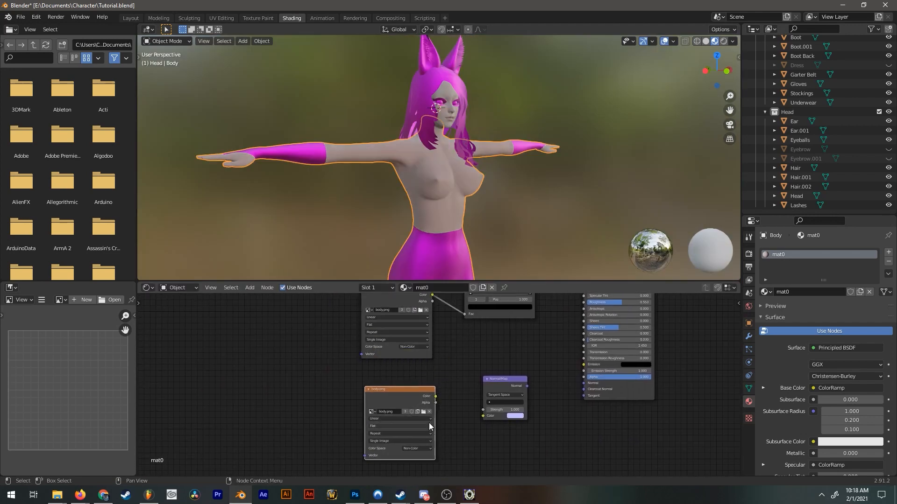
{"action": "left_click", "coordinate": [424, 411]}
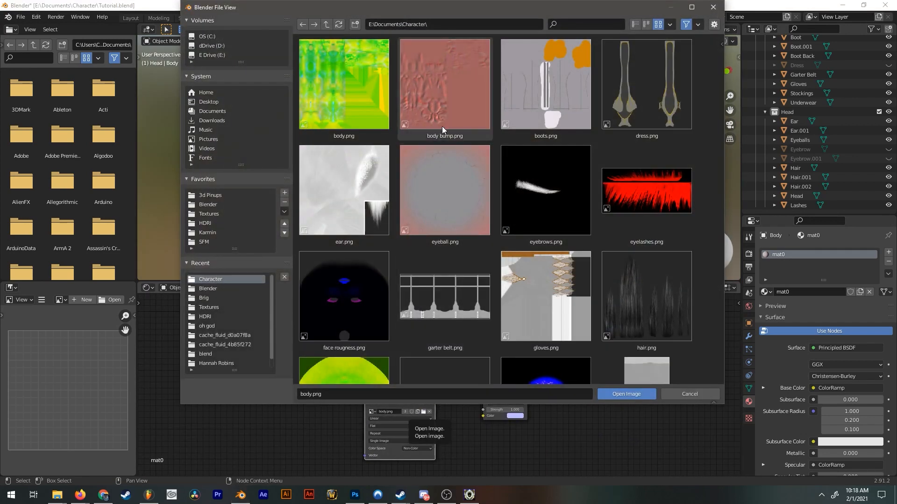
{"action": "double_click", "coordinate": [447, 108]}
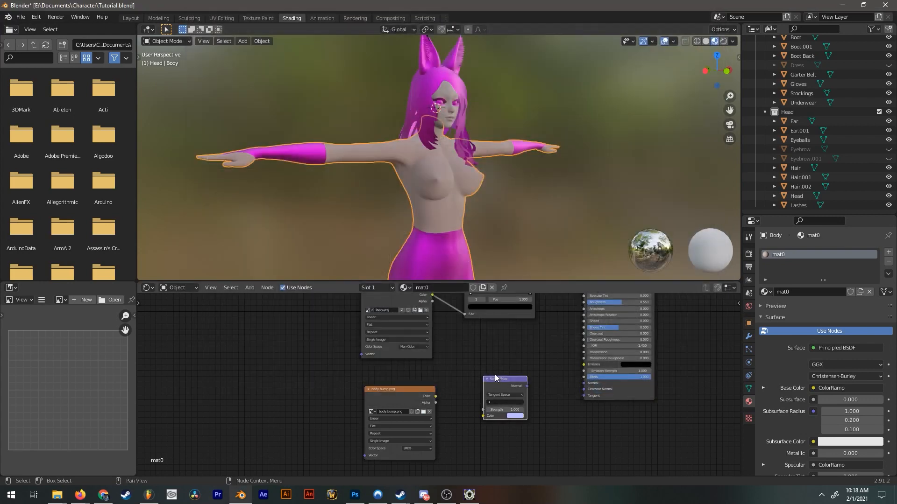
Replace the Normal Map node with a Bump node, linking body bump.png's Color to Height and Bump to the Principled BSDF's Normal.
{"action": "key", "text": "shift+a"}
{"action": "left_click", "coordinate": [489, 362]}
{"action": "type", "text": "bump"}
{"action": "key", "text": "Return"}
{"action": "left_click", "coordinate": [489, 364]}
{"action": "left_click_drag", "start_coordinate": [435, 396], "coordinate": [490, 400]}
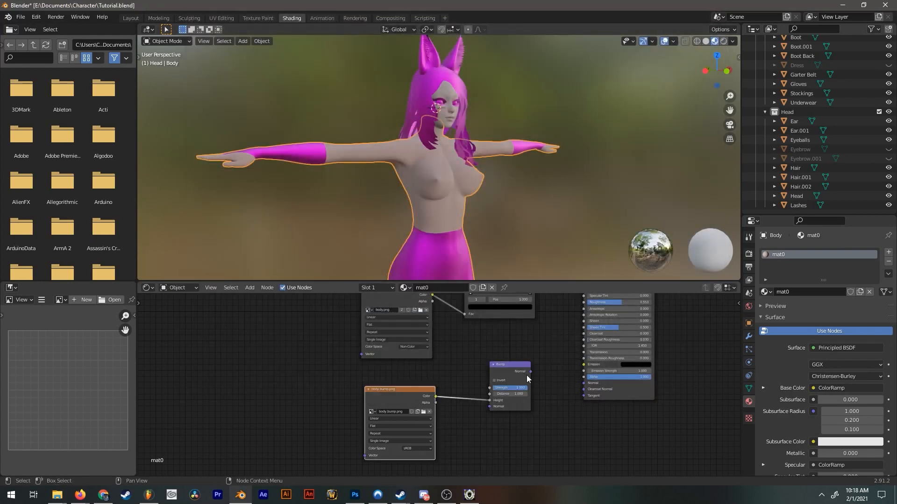
{"action": "left_click_drag", "start_coordinate": [530, 371], "coordinate": [584, 383]}
Examine the bump detail on the body's torso up close.
{"action": "middle_click_drag", "start_coordinate": [502, 198], "coordinate": [480, 139]}
{"action": "scroll", "coordinate": [478, 159], "scroll_direction": "up", "scroll_amount": 4}
{"action": "scroll", "coordinate": [479, 127], "scroll_direction": "up", "scroll_amount": 3}
{"action": "scroll", "coordinate": [479, 127], "scroll_direction": "up", "scroll_amount": 1}
{"action": "scroll", "coordinate": [481, 139], "scroll_direction": "up", "scroll_amount": 2}
{"action": "scroll", "coordinate": [478, 148], "scroll_direction": "down", "scroll_amount": 2}
{"action": "scroll", "coordinate": [493, 200], "scroll_direction": "down", "scroll_amount": 5}
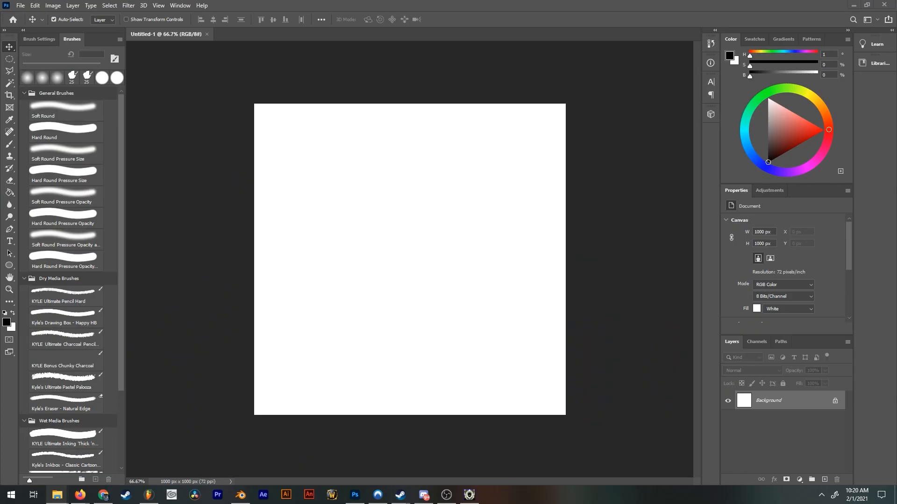
Open body bump.png in Photoshop and merge its layer with a black-filled layer placed beneath it.
{"action": "left_click_drag", "start_coordinate": [401, 196], "coordinate": [327, 21]}
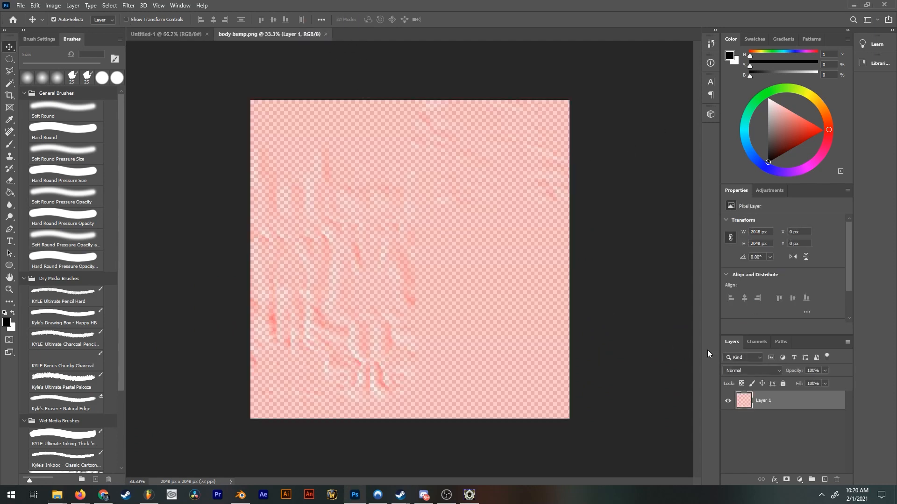
{"action": "left_click", "coordinate": [825, 480]}
{"action": "key", "text": "g"}
{"action": "left_click_drag", "start_coordinate": [767, 401], "coordinate": [762, 426]}
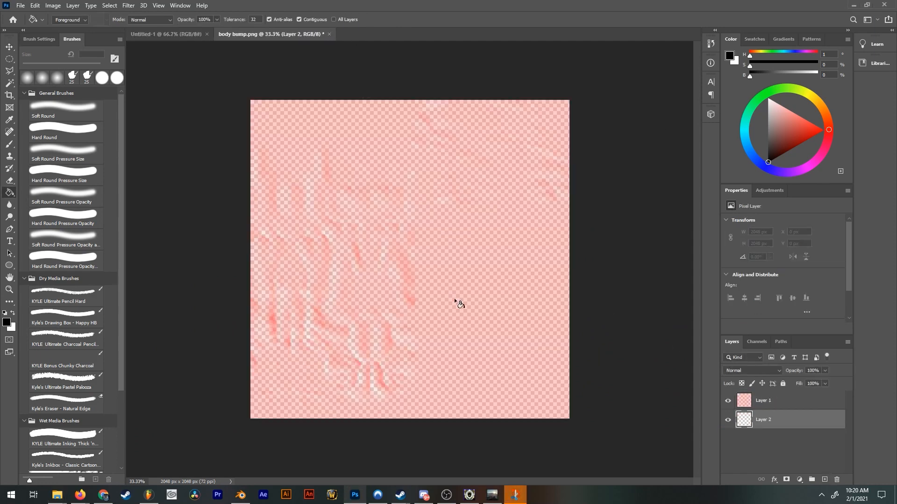
{"action": "left_click", "coordinate": [484, 312]}
{"action": "left_click", "coordinate": [761, 400]}
{"action": "key", "text": "ctrl+e"}
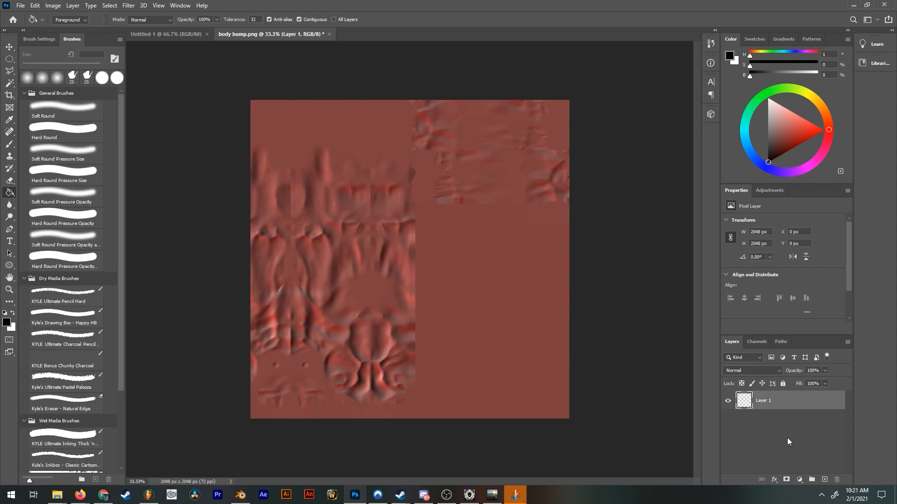
Apply a Gaussian Blur with a 1.0 pixel radius to the merged body bump texture.
{"action": "scroll", "coordinate": [531, 210], "scroll_direction": "up", "scroll_amount": 6, "text": "alt"}
{"action": "left_click_drag", "start_coordinate": [266, 192], "coordinate": [368, 222]}
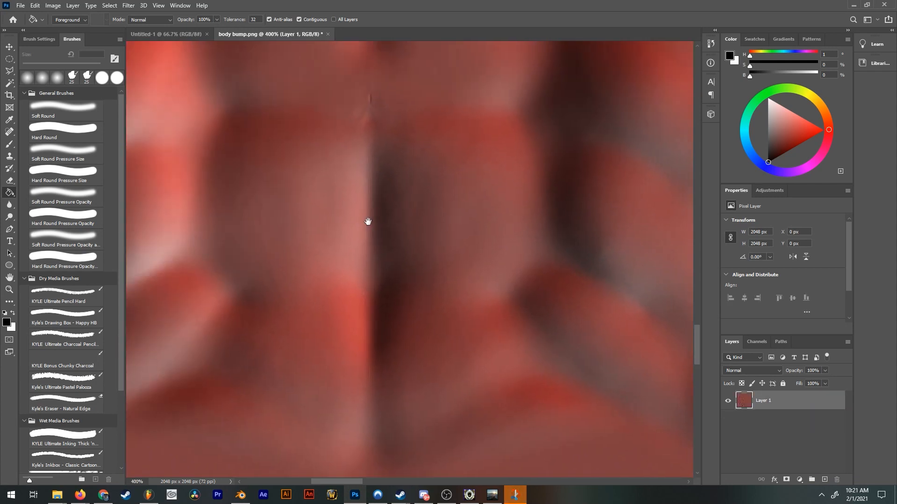
{"action": "left_click", "coordinate": [128, 6]}
{"action": "mouse_move", "coordinate": [229, 111]}
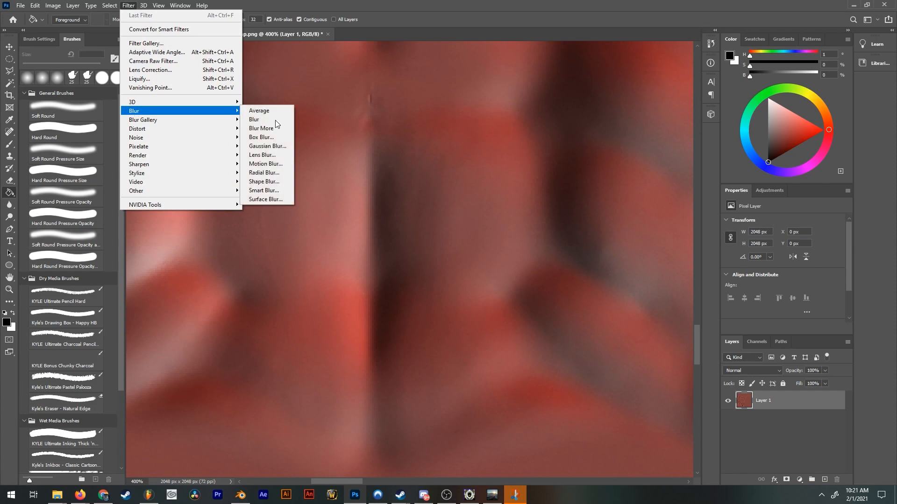
{"action": "left_click", "coordinate": [278, 147]}
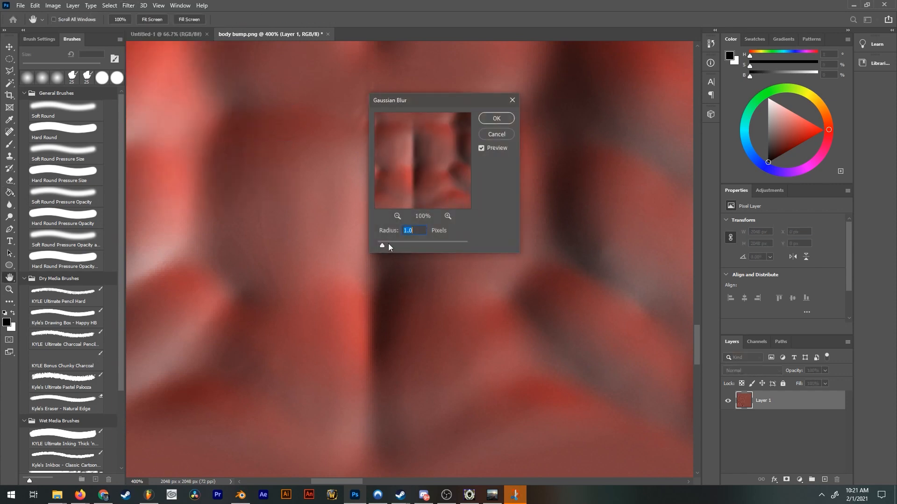
{"action": "key", "text": "Return"}
Examine the blurred body bump texture both close up and as a whole.
{"action": "key", "text": "ctrl+minus"}
{"action": "key", "text": "ctrl+minus"}
{"action": "key", "text": "ctrl+minus"}
{"action": "key", "text": "ctrl+minus"}
{"action": "key", "text": "ctrl+plus"}
{"action": "key", "text": "ctrl+plus"}
{"action": "key", "text": "ctrl+plus"}
{"action": "key", "text": "ctrl+plus"}
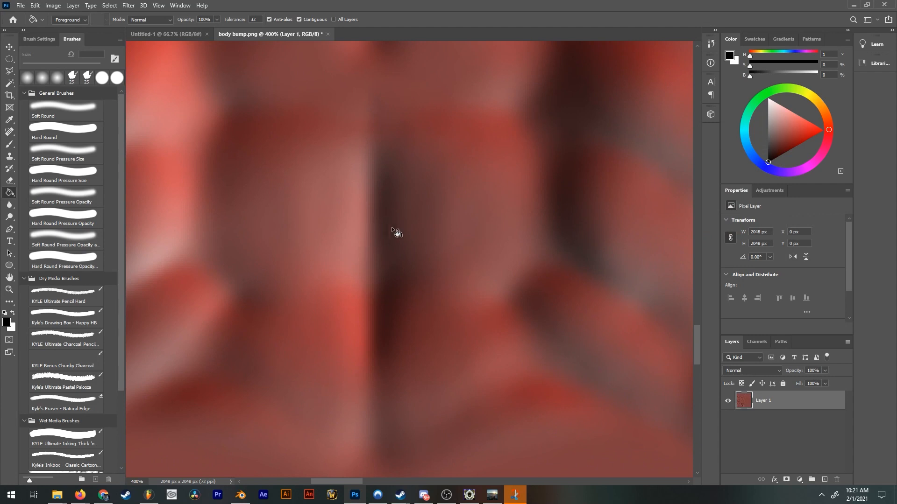
{"action": "key", "text": "ctrl+minus"}
{"action": "key", "text": "ctrl+minus"}
{"action": "key", "text": "ctrl+minus"}
{"action": "key", "text": "ctrl+minus"}
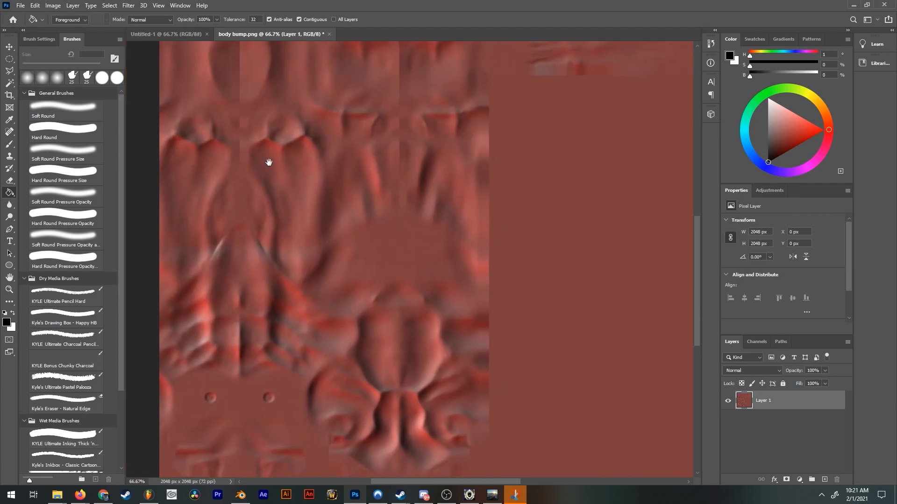
Generate a normal map from the blurred texture, adjusting the low contrast detail.
{"action": "left_click", "coordinate": [127, 6]}
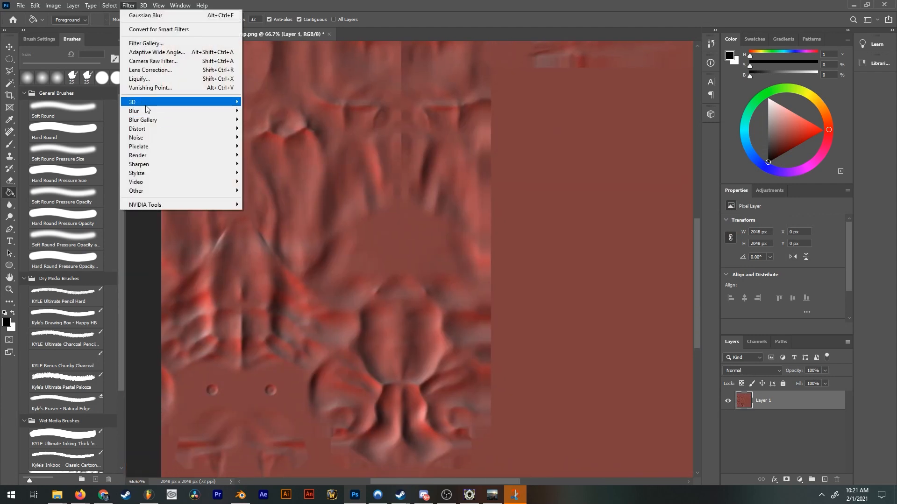
{"action": "mouse_move", "coordinate": [208, 107]}
{"action": "left_click", "coordinate": [290, 111]}
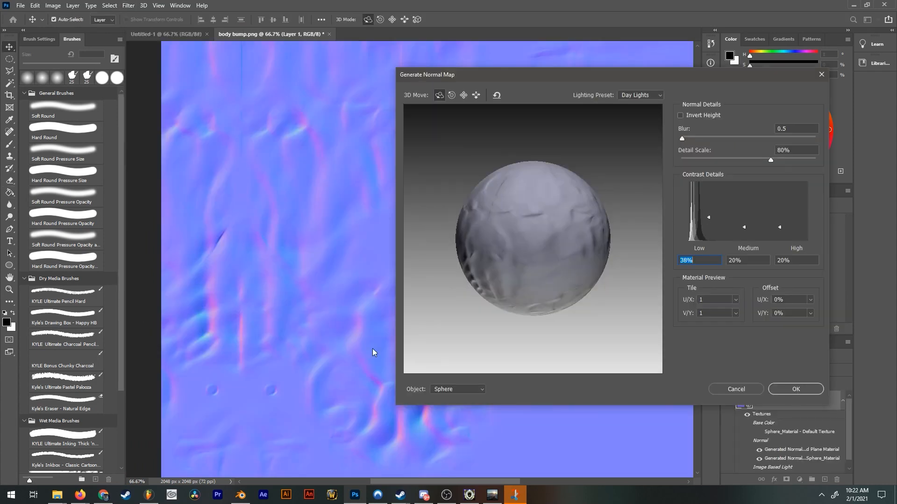
{"action": "left_click_drag", "start_coordinate": [709, 218], "coordinate": [708, 211]}
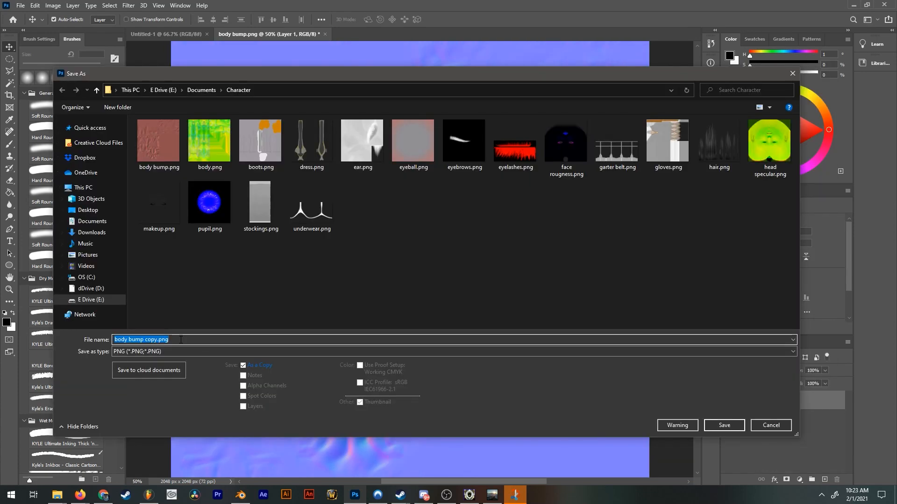
Save the generated normal map as a PNG named "body normal map" in the Character folder.
{"action": "type", "text": "body normal"}
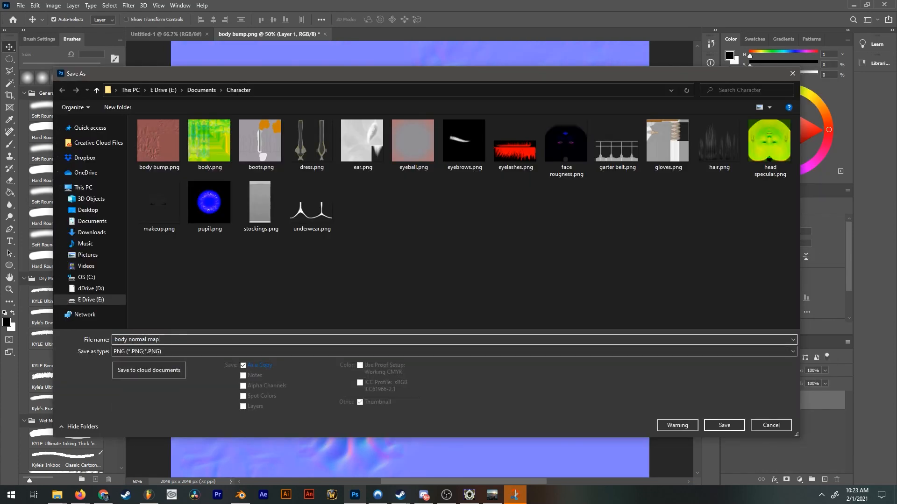
{"action": "type", "text": " map"}
{"action": "key", "text": "Return"}
{"action": "left_click", "coordinate": [494, 149]}
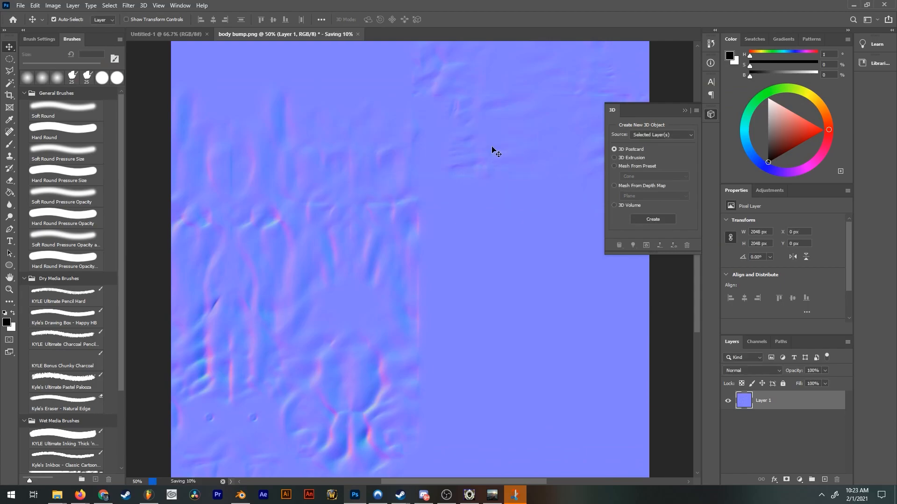
Switch to Blender and delete the body bump.png texture node and the Bump node from the Body material.
{"action": "key", "text": "alt+Tab"}
{"action": "mouse_move", "coordinate": [504, 406]}
{"action": "middle_mouse_down"}
{"action": "mouse_move", "coordinate": [511, 337]}
{"action": "mouse_move", "coordinate": [483, 364]}
{"action": "middle_mouse_up"}
{"action": "scroll", "coordinate": [495, 337], "scroll_direction": "up", "scroll_amount": 2}
{"action": "scroll", "coordinate": [455, 348], "scroll_direction": "up", "scroll_amount": 2}
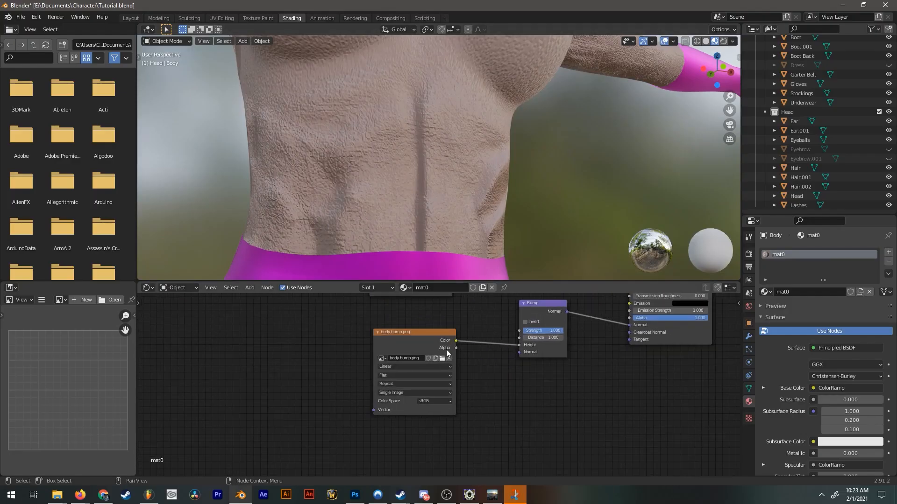
{"action": "left_click", "coordinate": [418, 349]}
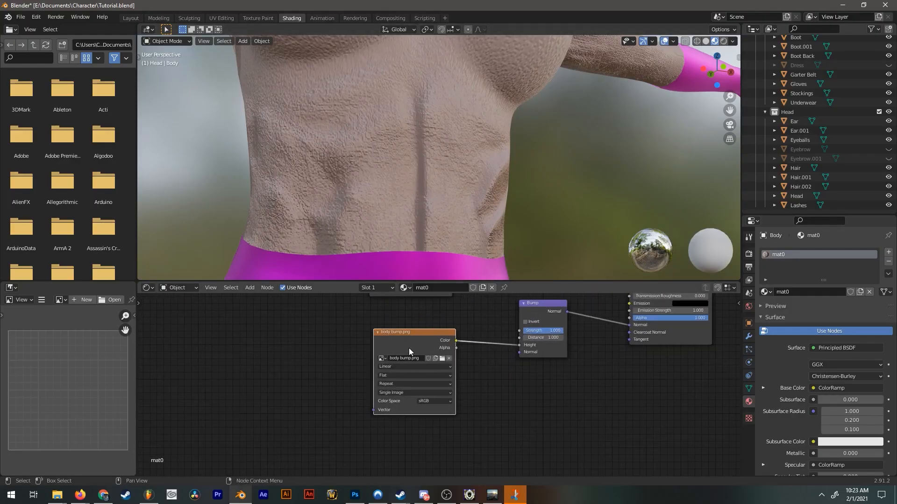
{"action": "middle_click_drag", "start_coordinate": [475, 345], "coordinate": [436, 365]}
{"action": "left_click_drag", "start_coordinate": [568, 386], "coordinate": [372, 432]}
{"action": "left_click_drag", "start_coordinate": [563, 362], "coordinate": [360, 450]}
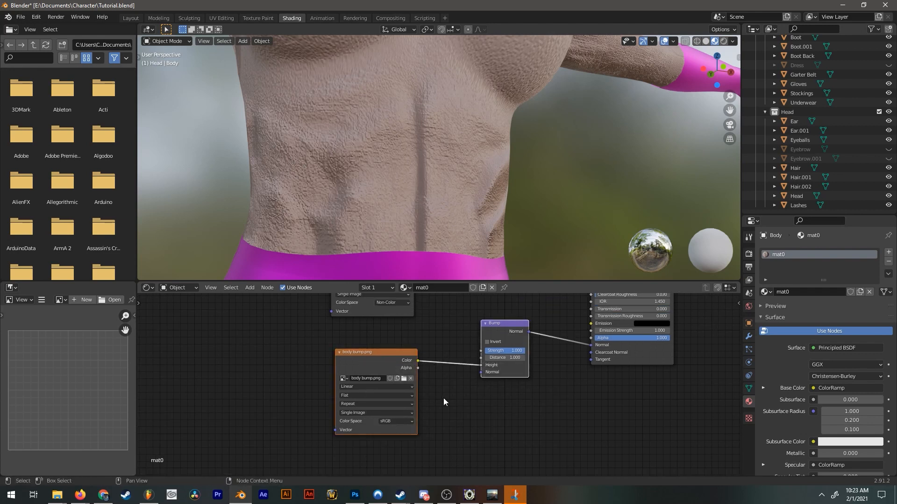
{"action": "key", "text": "x"}
Add a Normal Map node and link its Normal output to the Principled BSDF's Normal input.
{"action": "key", "text": "shift+a"}
{"action": "left_click", "coordinate": [425, 353]}
{"action": "type", "text": "nor"}
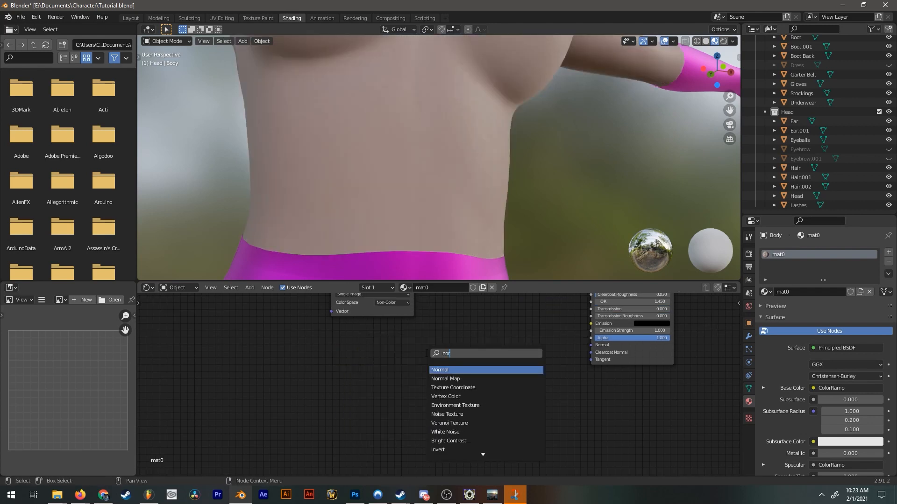
{"action": "key", "text": "Return"}
{"action": "left_click", "coordinate": [472, 369]}
{"action": "left_click_drag", "start_coordinate": [474, 366], "coordinate": [591, 345]}
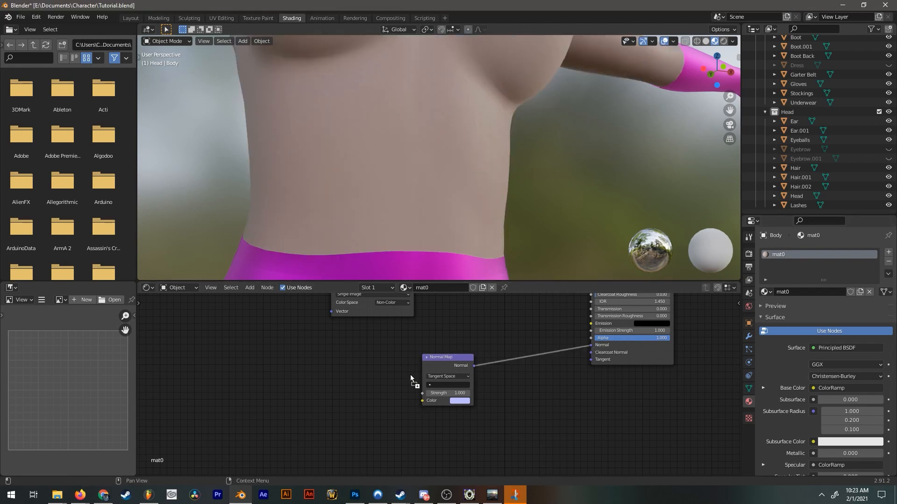
Bring in body normal map.png, link its Color to the Normal Map node, and set its color space to Non-Color.
{"action": "left_click_drag", "start_coordinate": [410, 375], "coordinate": [299, 385]}
{"action": "left_click_drag", "start_coordinate": [375, 394], "coordinate": [425, 404]}
{"action": "middle_click_drag", "start_coordinate": [369, 429], "coordinate": [420, 392]}
{"action": "left_click", "coordinate": [405, 419]}
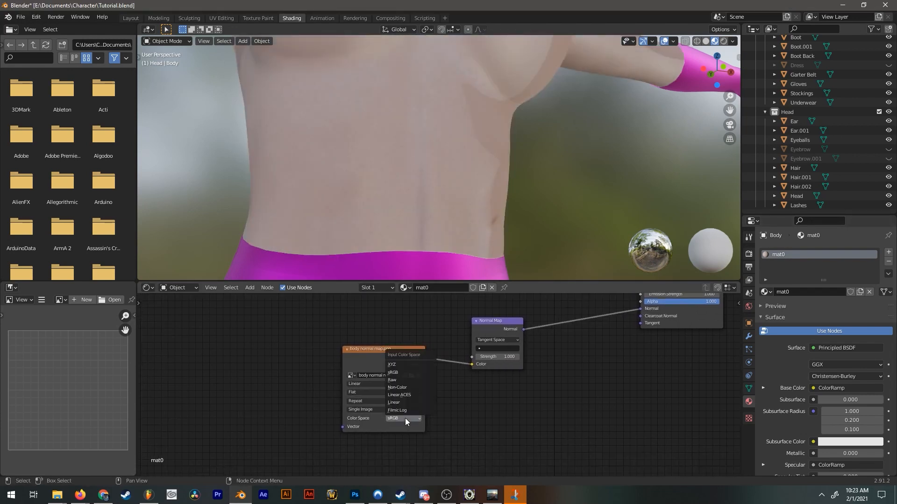
{"action": "left_click", "coordinate": [404, 388]}
{"action": "scroll", "coordinate": [513, 206], "scroll_direction": "down", "scroll_amount": 4}
{"action": "middle_click_drag", "start_coordinate": [514, 206], "coordinate": [436, 212]}
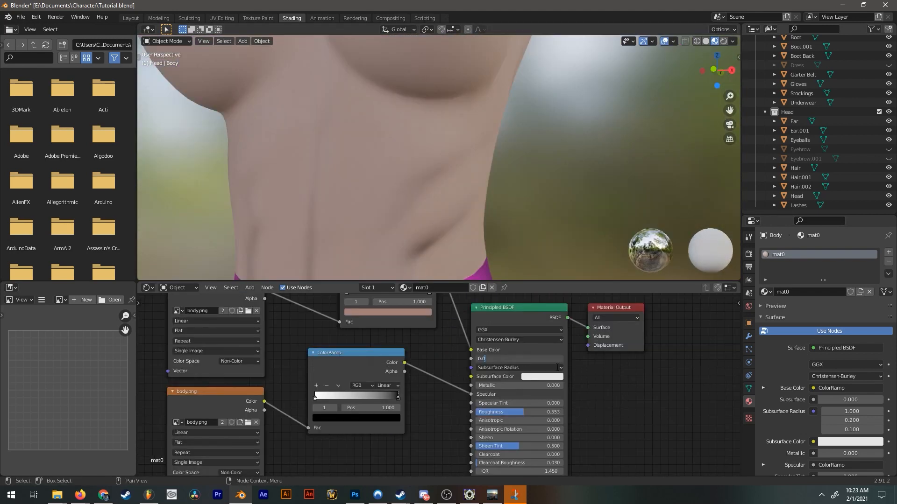
{"action": "key", "text": "Return"}
Set the Body material's Subsurface to 0.010 and link the skin ColorRamp to Subsurface Color as well.
{"action": "left_click", "coordinate": [521, 360]}
{"action": "key", "text": "Return"}
{"action": "scroll", "coordinate": [441, 331], "scroll_direction": "down", "scroll_amount": 3}
{"action": "middle_click_drag", "start_coordinate": [441, 331], "coordinate": [445, 364]}
{"action": "left_click_drag", "start_coordinate": [440, 307], "coordinate": [453, 337]}
{"action": "left_click_drag", "start_coordinate": [470, 405], "coordinate": [468, 402]}
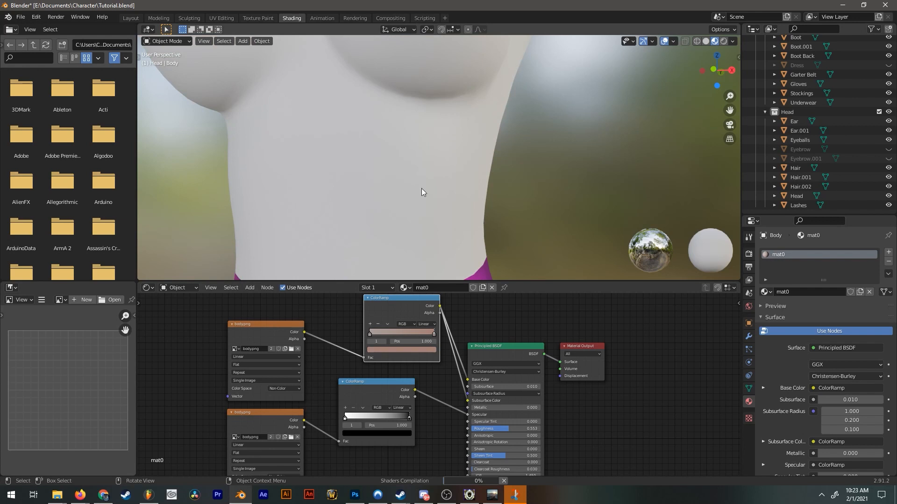
{"action": "scroll", "coordinate": [525, 186], "scroll_direction": "down", "scroll_amount": 4}
{"action": "middle_click_drag", "start_coordinate": [589, 161], "coordinate": [391, 156]}
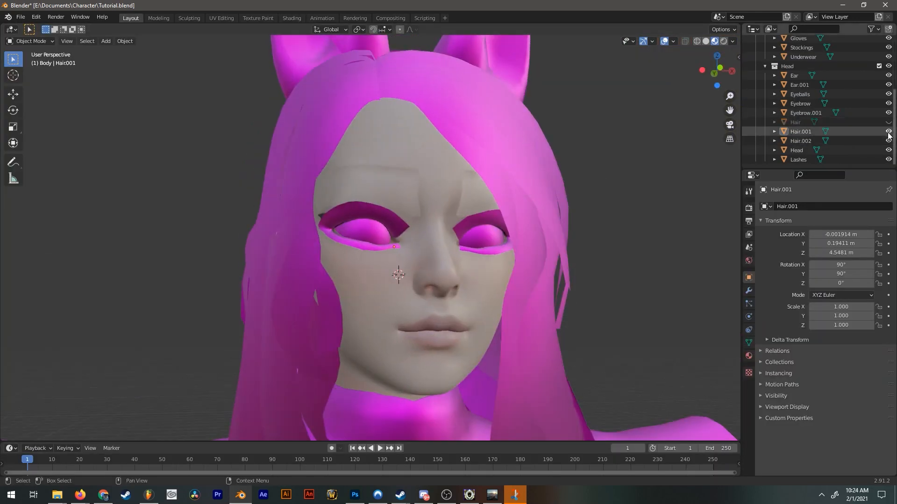
Hide Hair, Hair.001 and Hair.002 in the Layout workspace, and delete the Eyebrow.001 object.
{"action": "left_click_drag", "start_coordinate": [888, 122], "coordinate": [889, 141]}
{"action": "left_click", "coordinate": [397, 181]}
{"action": "middle_click_drag", "start_coordinate": [396, 181], "coordinate": [484, 169]}
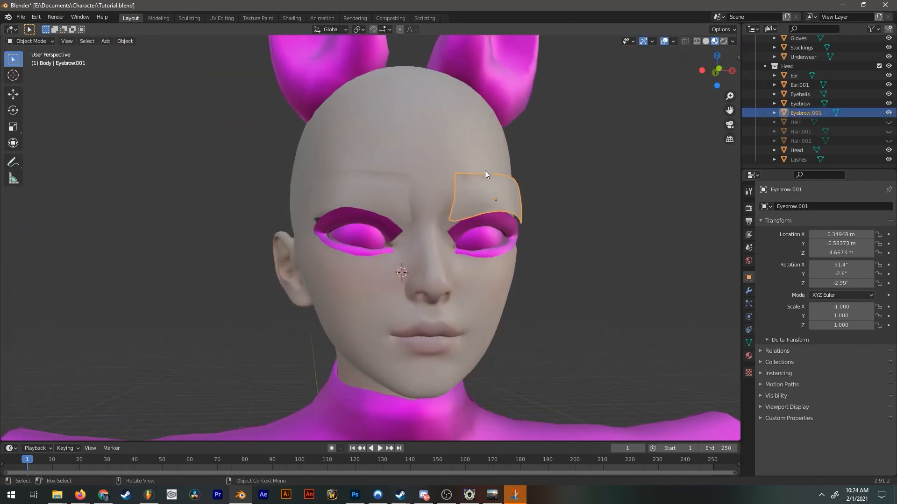
{"action": "key", "text": "Delete"}
Remove the Skin material slot from the remaining Eyebrow object and give it a new material.
{"action": "left_click", "coordinate": [388, 193]}
{"action": "scroll", "coordinate": [413, 175], "scroll_direction": "up", "scroll_amount": 2}
{"action": "left_click", "coordinate": [748, 356]}
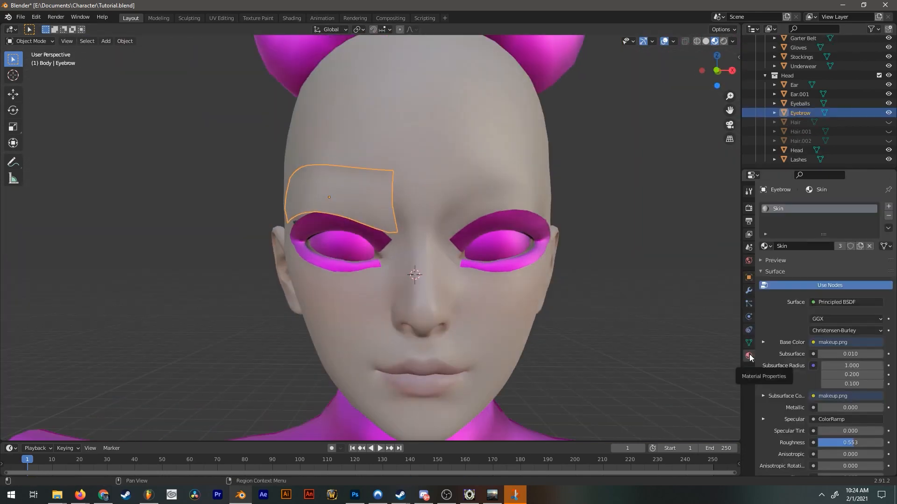
{"action": "left_click", "coordinate": [888, 217]}
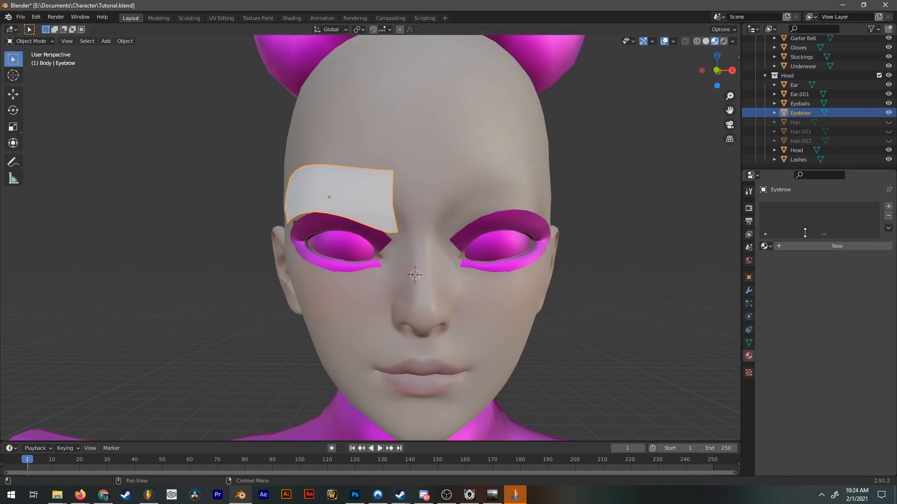
{"action": "left_click", "coordinate": [855, 248]}
Select the whole eyebrow mesh in Edit Mode and unwrap it with Project from View from the front view.
{"action": "key", "text": "Tab"}
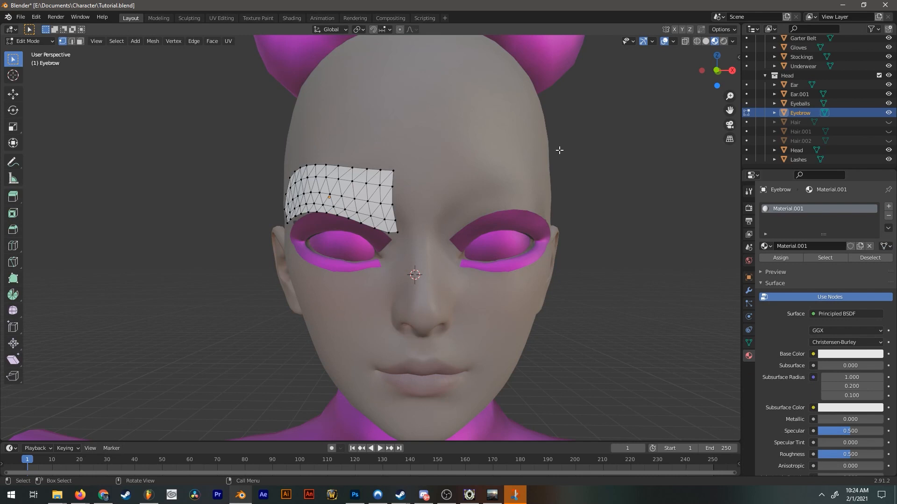
{"action": "left_click_drag", "start_coordinate": [715, 70], "coordinate": [731, 71]}
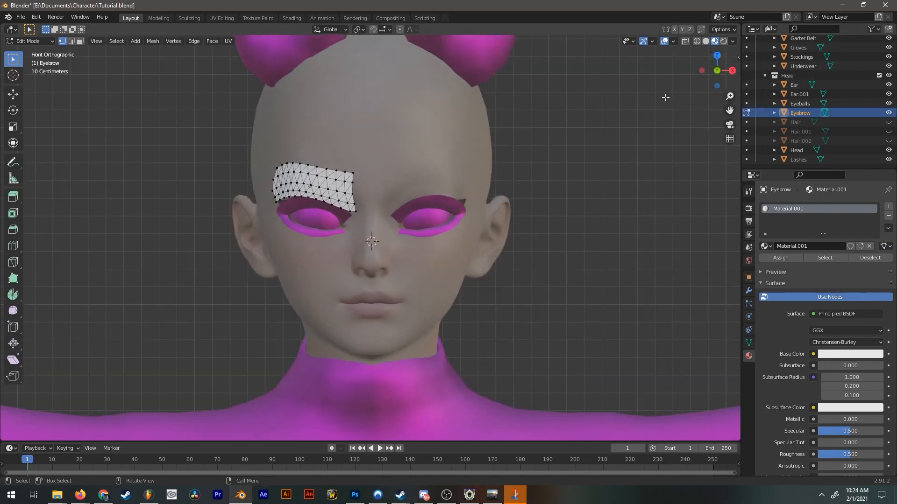
{"action": "key", "text": "a"}
{"action": "key", "text": "KP_1"}
{"action": "key", "text": "u"}
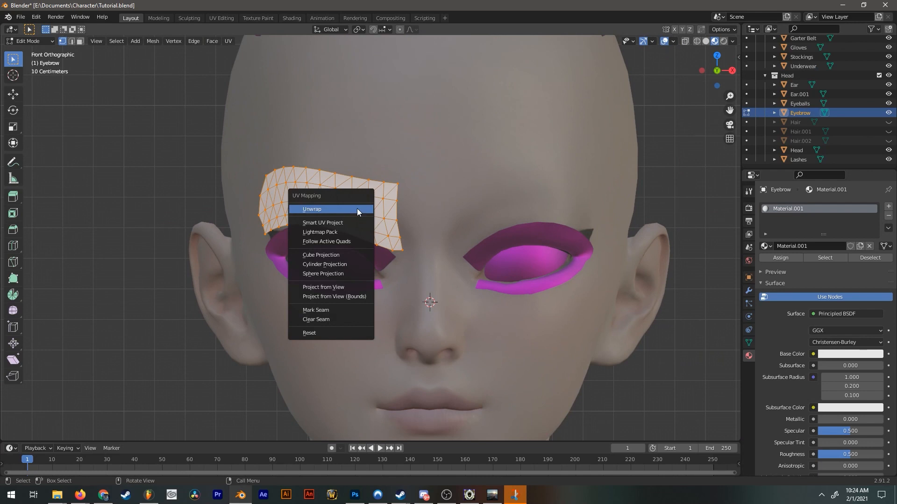
{"action": "left_click", "coordinate": [339, 287]}
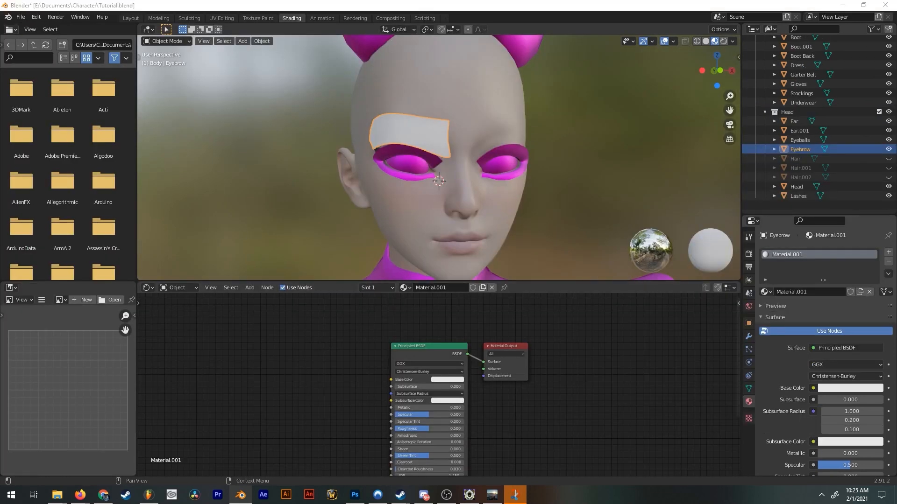
Bring eyebrows.png into the eyebrow material and link its Color to the Principled BSDF's Alpha.
{"action": "key", "text": "ctrl+v"}
{"action": "middle_click_drag", "start_coordinate": [278, 366], "coordinate": [357, 329]}
{"action": "left_click_drag", "start_coordinate": [355, 331], "coordinate": [344, 363]}
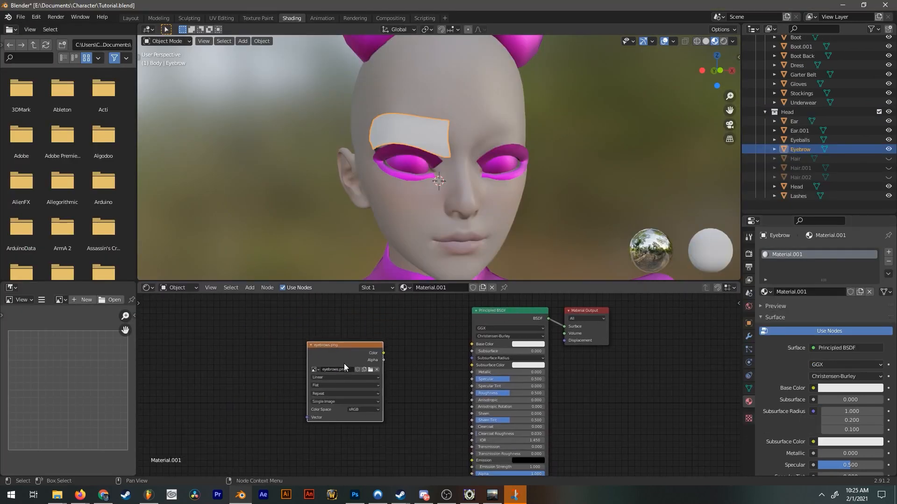
{"action": "middle_click_drag", "start_coordinate": [419, 383], "coordinate": [405, 332]}
{"action": "left_click", "coordinate": [404, 331]}
{"action": "left_click_drag", "start_coordinate": [369, 302], "coordinate": [457, 422]}
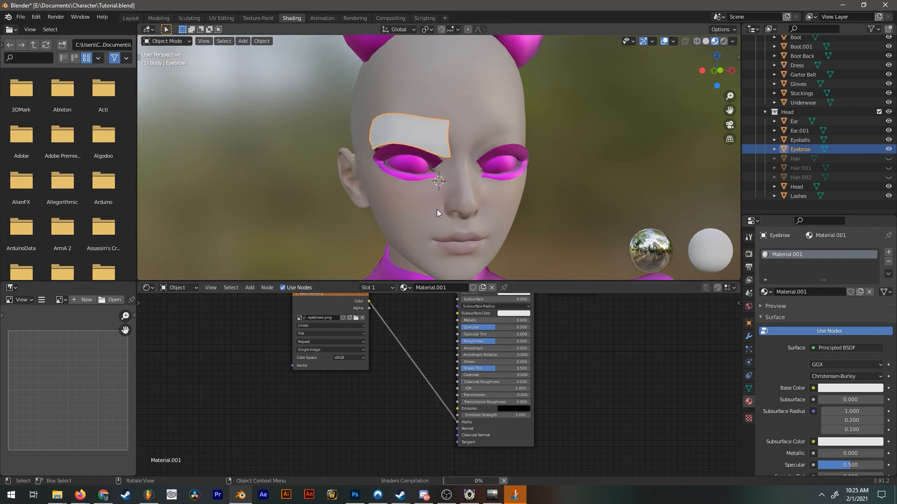
Set the eyebrow material's Blend Mode to Alpha Blend.
{"action": "scroll", "coordinate": [437, 198], "scroll_direction": "up", "scroll_amount": 4}
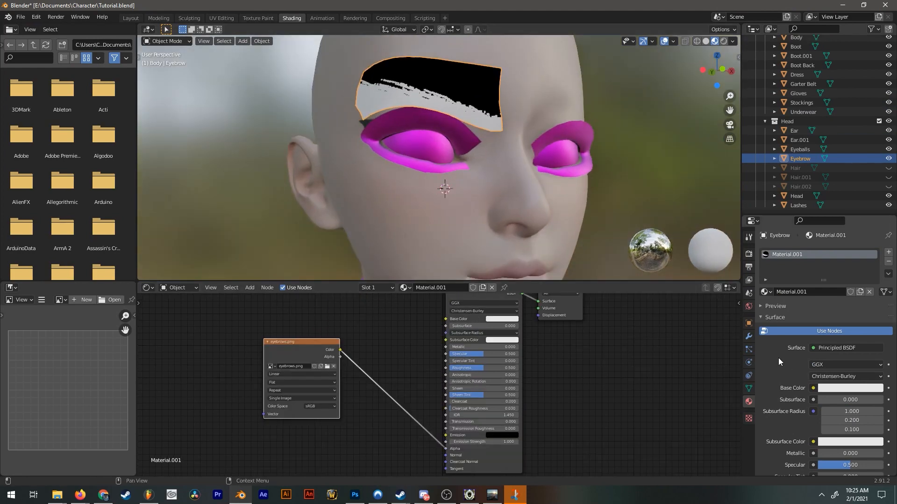
{"action": "scroll", "coordinate": [778, 358], "scroll_direction": "down", "scroll_amount": 6}
{"action": "scroll", "coordinate": [791, 312], "scroll_direction": "down", "scroll_amount": 12}
{"action": "left_click", "coordinate": [843, 374]}
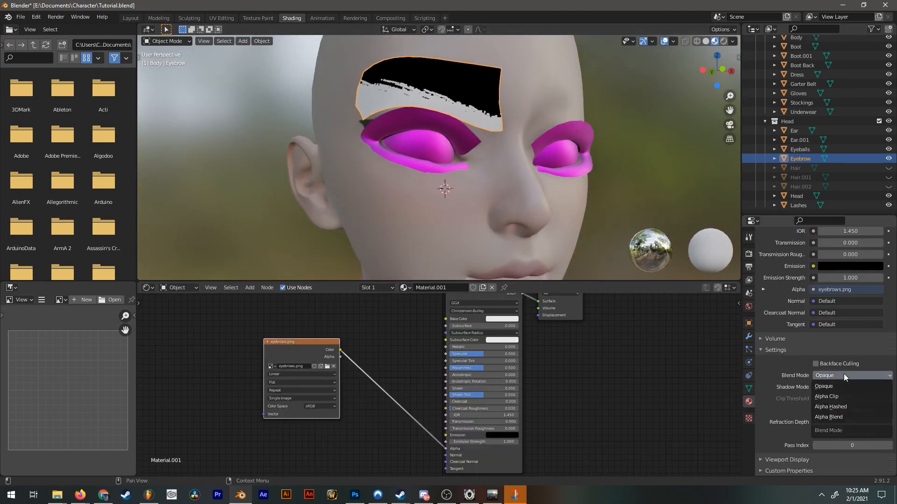
{"action": "left_click", "coordinate": [832, 420]}
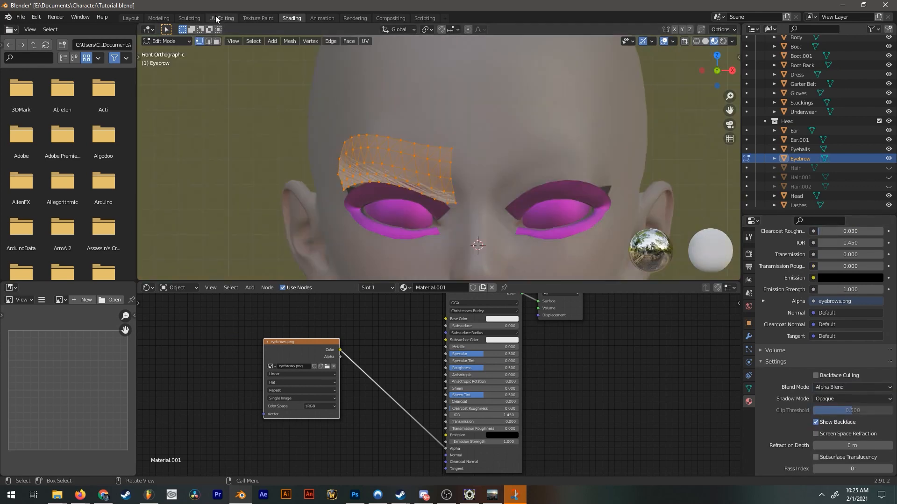
Scale up all the eyebrow's UVs around the hair strokes in eyebrows.png and rotate them by half a turn.
{"action": "left_click", "coordinate": [221, 18]}
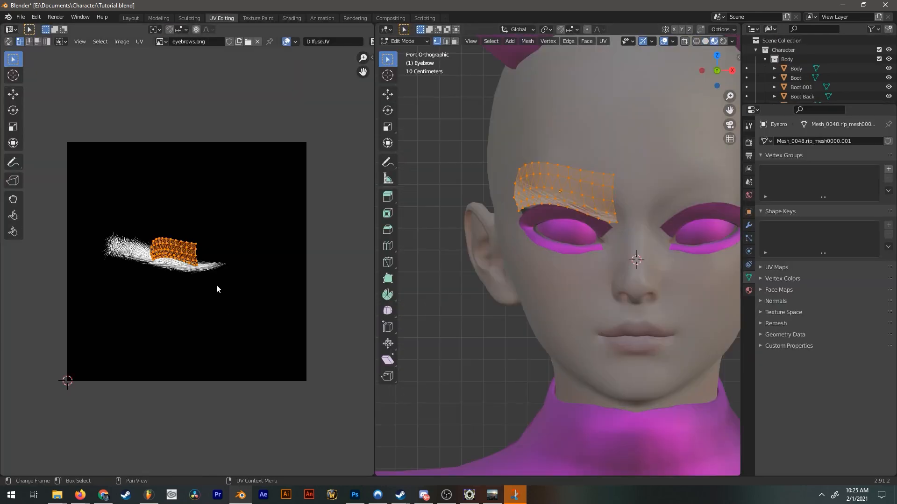
{"action": "scroll", "coordinate": [217, 286], "scroll_direction": "up", "scroll_amount": 4}
{"action": "scroll", "coordinate": [188, 286], "scroll_direction": "down", "scroll_amount": 1}
{"action": "key", "text": "a"}
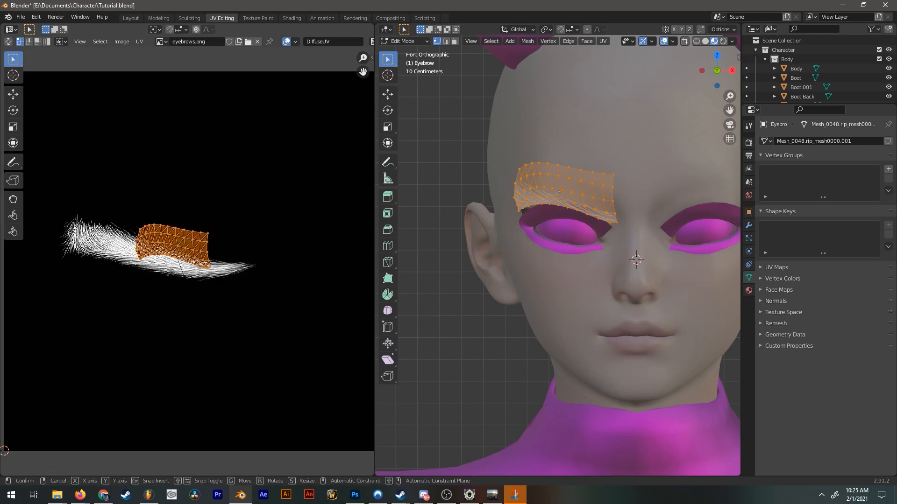
{"action": "key", "text": "s"}
{"action": "left_click", "coordinate": [319, 298]}
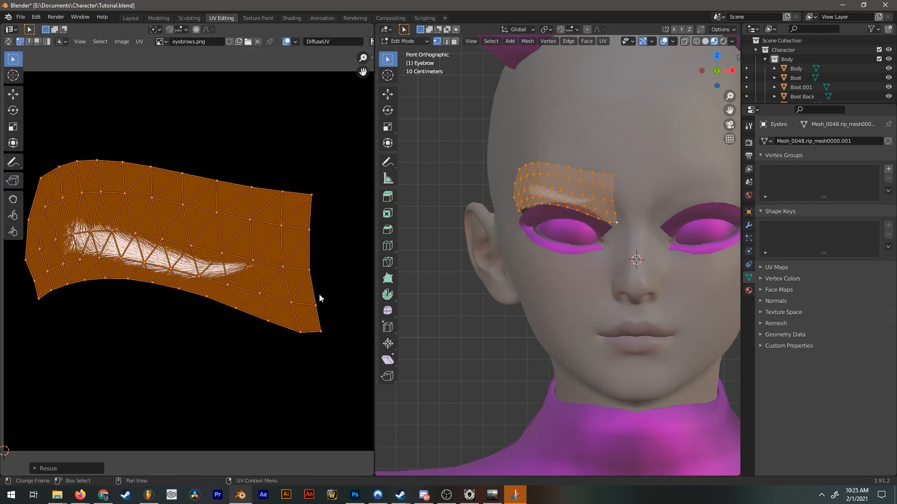
{"action": "key", "text": "r"}
{"action": "left_click", "coordinate": [320, 298]}
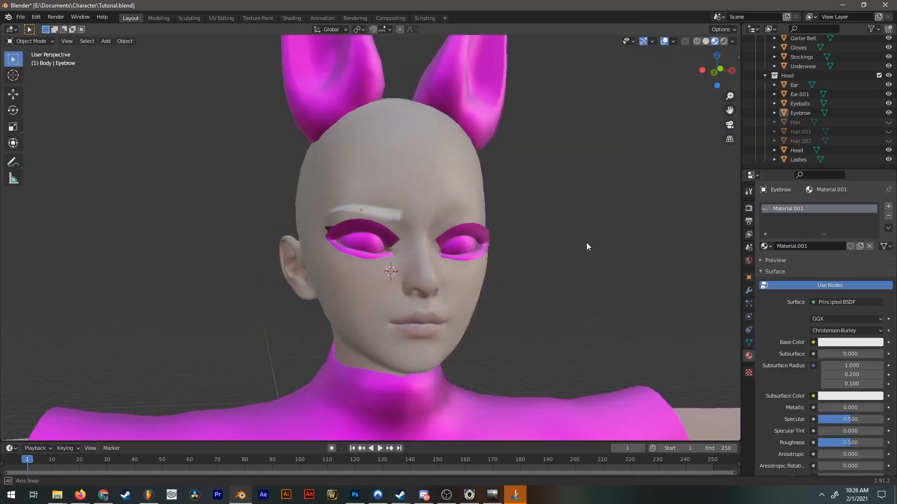
{"action": "mouse_move", "coordinate": [587, 242]}
{"action": "middle_mouse_down"}
{"action": "mouse_move", "coordinate": [394, 208]}
{"action": "mouse_move", "coordinate": [411, 210]}
{"action": "middle_mouse_up"}
{"action": "left_click", "coordinate": [366, 216]}
Set the eyebrow material's Base Color to black.
{"action": "mouse_move", "coordinate": [373, 369]}
{"action": "middle_mouse_down"}
{"action": "mouse_move", "coordinate": [377, 357]}
{"action": "mouse_move", "coordinate": [364, 413]}
{"action": "middle_mouse_up"}
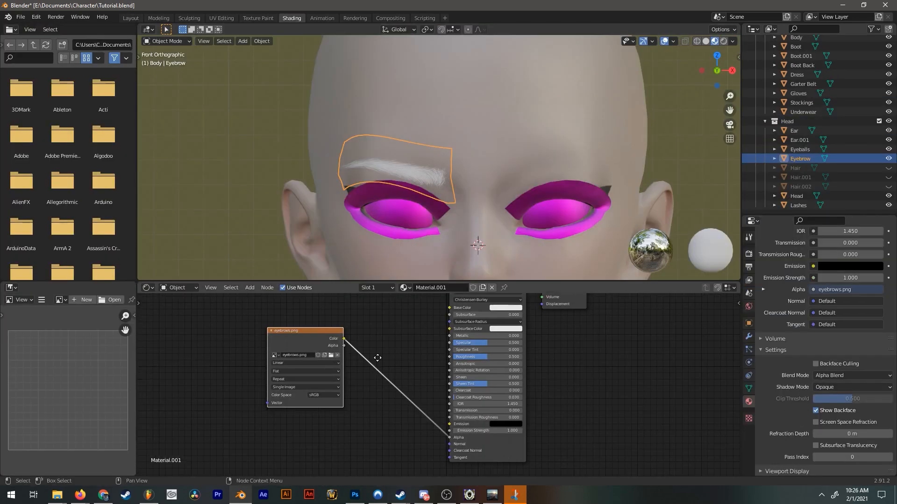
{"action": "scroll", "coordinate": [529, 385], "scroll_direction": "up", "scroll_amount": 8}
{"action": "left_click", "coordinate": [538, 349]}
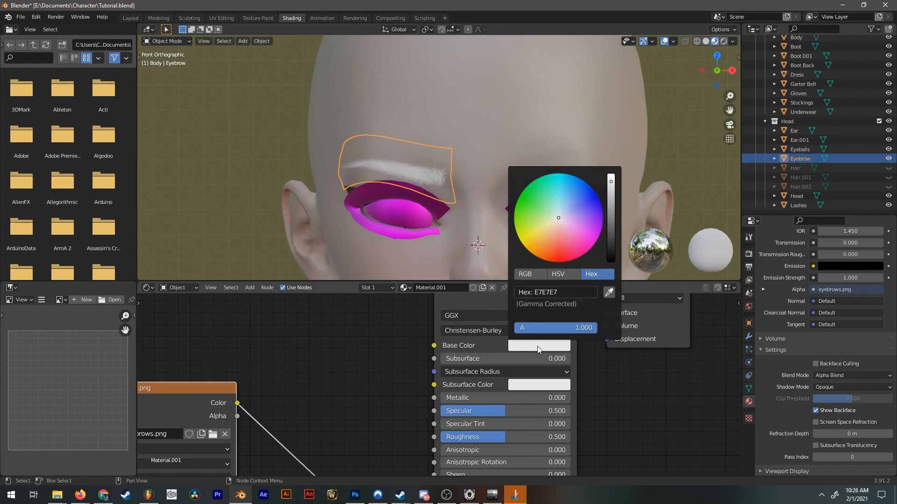
{"action": "left_click_drag", "start_coordinate": [615, 232], "coordinate": [612, 265]}
{"action": "scroll", "coordinate": [638, 167], "scroll_direction": "down", "scroll_amount": 3}
{"action": "scroll", "coordinate": [638, 167], "scroll_direction": "down", "scroll_amount": 1}
{"action": "left_click", "coordinate": [556, 164]}
{"action": "middle_click_drag", "start_coordinate": [439, 161], "coordinate": [507, 157]}
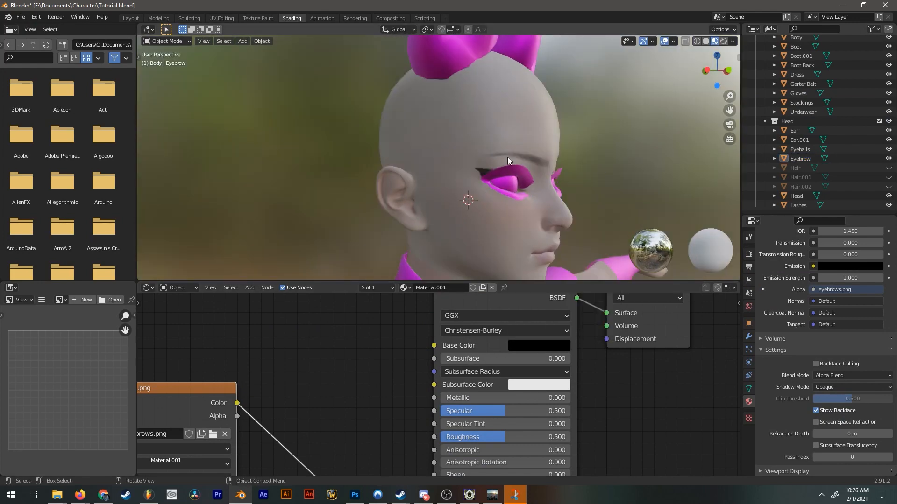
Duplicate the eyebrow in place and mirror the copy by scaling it -1 along X.
{"action": "scroll", "coordinate": [425, 202], "scroll_direction": "up", "scroll_amount": 5}
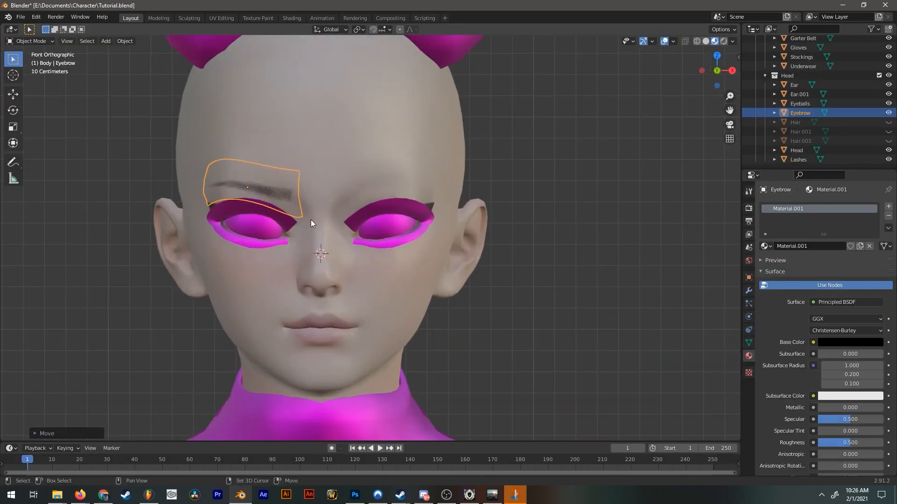
{"action": "middle_click_drag", "start_coordinate": [310, 219], "coordinate": [361, 215], "text": "shift"}
{"action": "key", "text": "shift+d"}
{"action": "right_click", "coordinate": [361, 215]}
{"action": "key", "text": "s"}
{"action": "key", "text": "x"}
{"action": "key", "text": "minus"}
{"action": "key", "text": "1"}
{"action": "key", "text": "Return"}
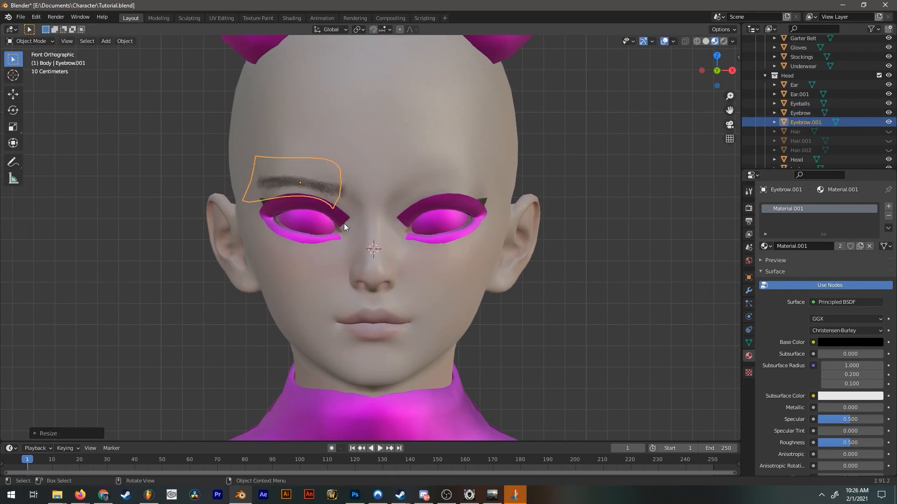
Try to position the mirrored eyebrow freehand over the other eye.
{"action": "key", "text": "g"}
{"action": "left_click", "coordinate": [471, 222]}
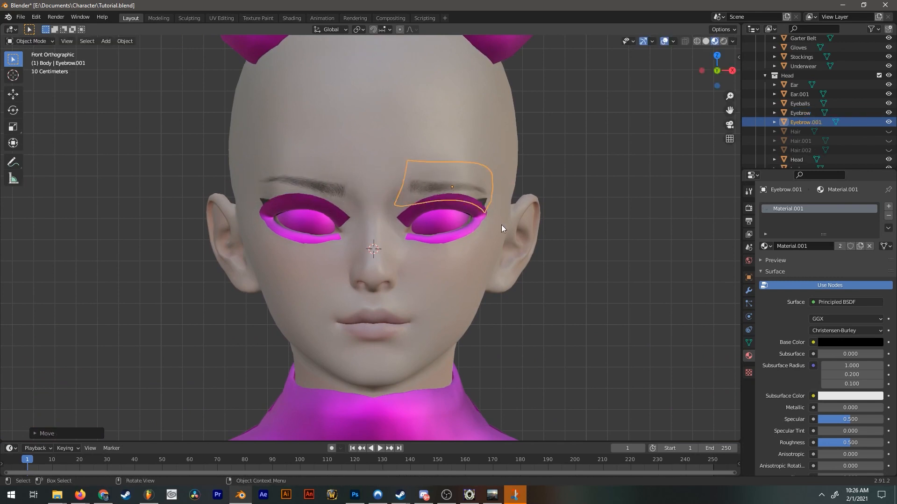
{"action": "middle_click_drag", "start_coordinate": [500, 225], "coordinate": [453, 216]}
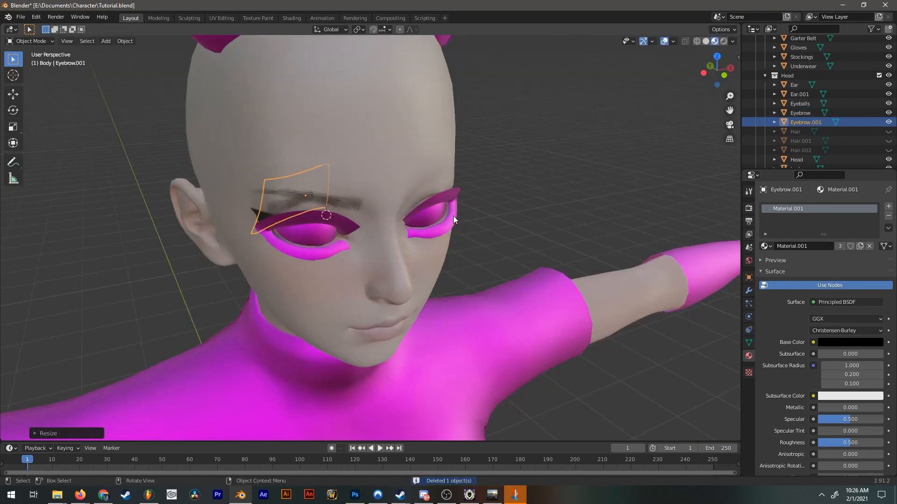
Place Eyebrow.001 over the other eye with Location X 0.34471 m, Rotation Y -5.99° and Rotation Z -2.39°.
{"action": "left_click", "coordinate": [748, 279]}
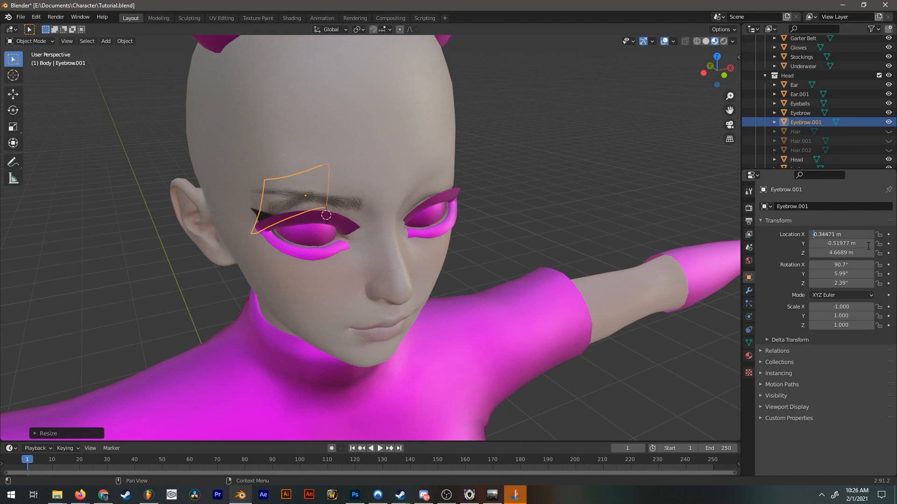
{"action": "key", "text": "BackSpace"}
{"action": "key", "text": "Return"}
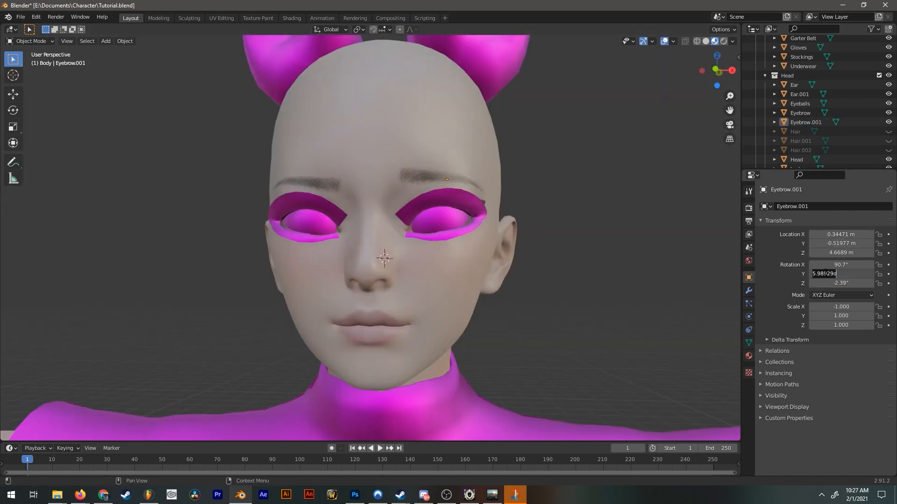
{"action": "type", "text": "-"}
{"action": "key", "text": "Return"}
Set the eyebrow material's Specular to 0.000 and unhide the three hair objects.
{"action": "scroll", "coordinate": [566, 250], "scroll_direction": "down", "scroll_amount": 3}
{"action": "middle_click_drag", "start_coordinate": [525, 210], "coordinate": [500, 216]}
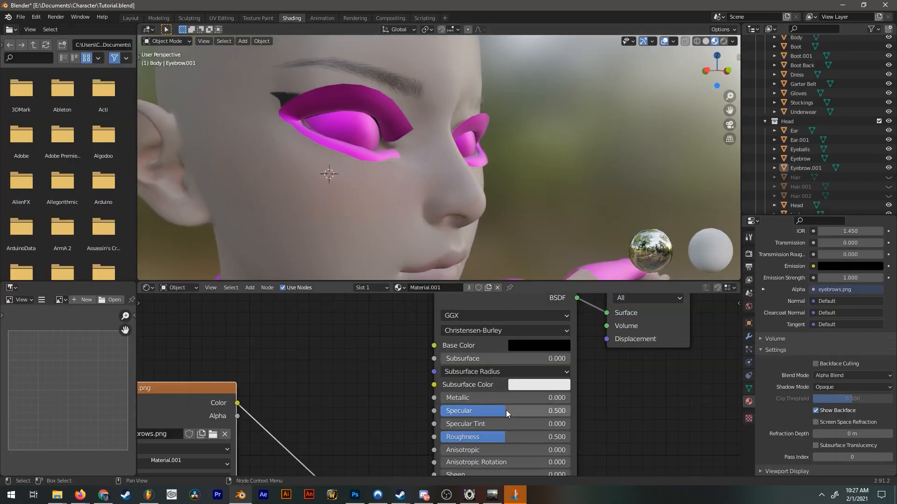
{"action": "left_click_drag", "start_coordinate": [506, 410], "coordinate": [449, 411]}
{"action": "scroll", "coordinate": [509, 183], "scroll_direction": "down", "scroll_amount": 5}
{"action": "mouse_move", "coordinate": [509, 183]}
{"action": "middle_mouse_down"}
{"action": "mouse_move", "coordinate": [447, 197]}
{"action": "mouse_move", "coordinate": [487, 179]}
{"action": "middle_mouse_up"}
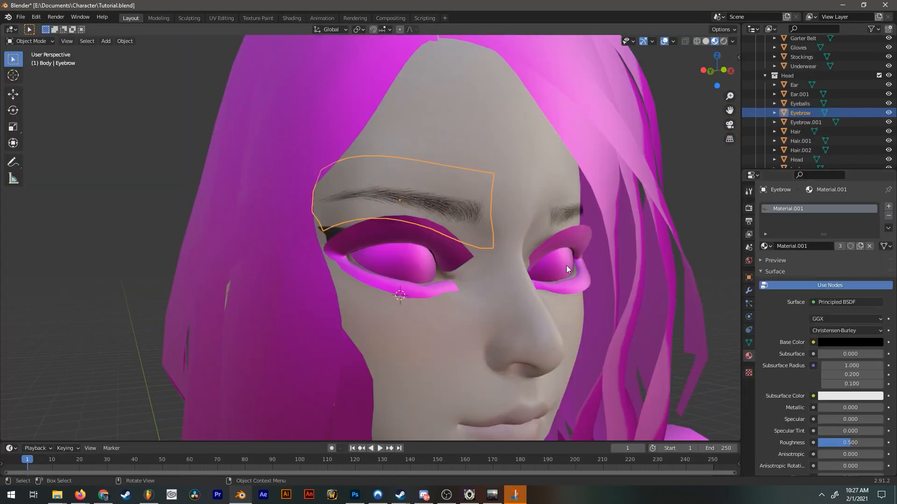
Copy the eyebrow's material and paste it onto the Lashes object.
{"action": "left_click", "coordinate": [887, 229]}
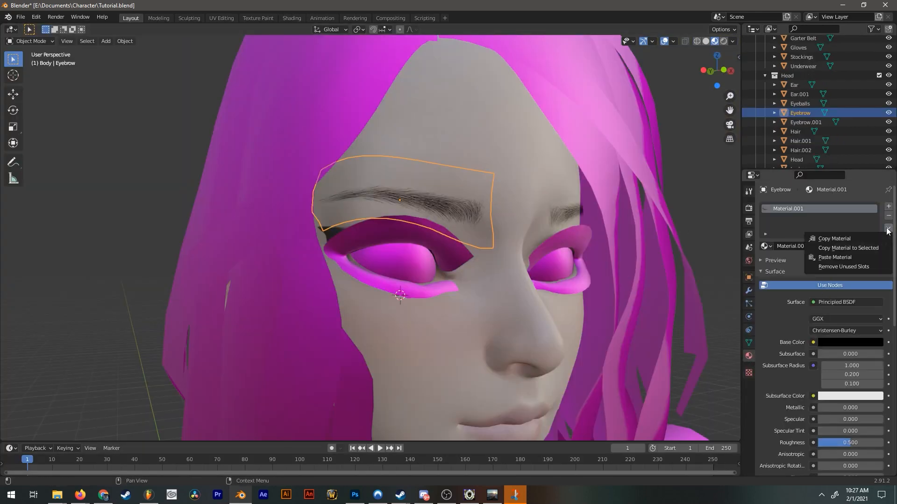
{"action": "left_click", "coordinate": [867, 238]}
{"action": "left_click", "coordinate": [425, 241]}
{"action": "left_click", "coordinate": [888, 229]}
{"action": "left_click", "coordinate": [839, 257]}
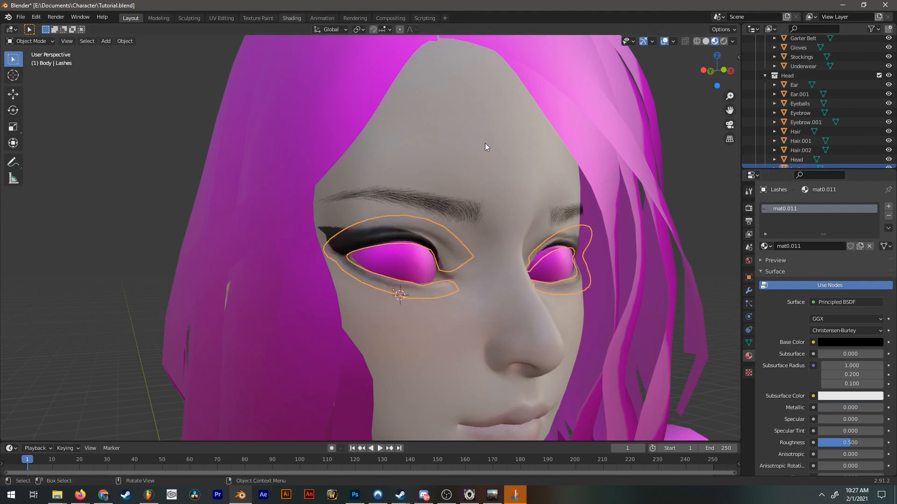
Replace eyebrows.png with eyelashes.png in the image texture node of the lashes material.
{"action": "left_click", "coordinate": [292, 18]}
{"action": "scroll", "coordinate": [401, 135], "scroll_direction": "up", "scroll_amount": 4}
{"action": "middle_click_drag", "start_coordinate": [428, 172], "coordinate": [481, 174]}
{"action": "scroll", "coordinate": [235, 391], "scroll_direction": "down", "scroll_amount": 1}
{"action": "middle_click_drag", "start_coordinate": [235, 391], "coordinate": [337, 333]}
{"action": "scroll", "coordinate": [340, 342], "scroll_direction": "up", "scroll_amount": 1}
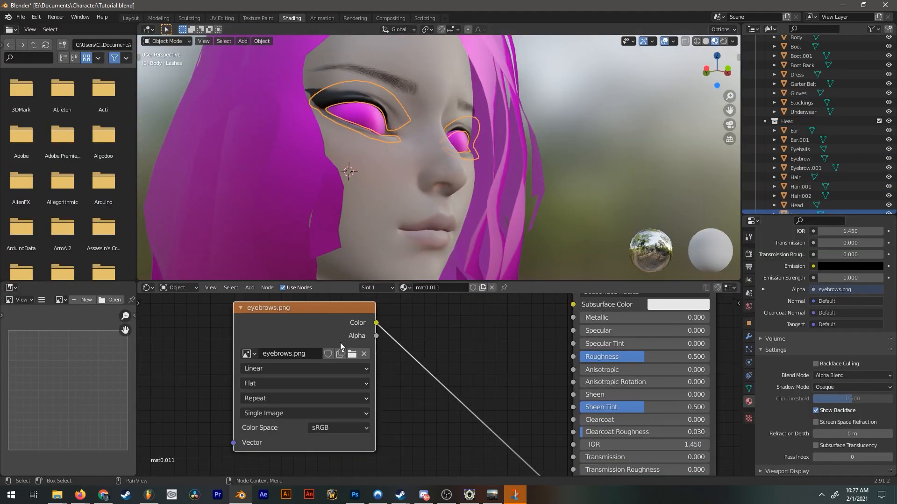
{"action": "left_click", "coordinate": [352, 354]}
{"action": "scroll", "coordinate": [554, 232], "scroll_direction": "down", "scroll_amount": 8}
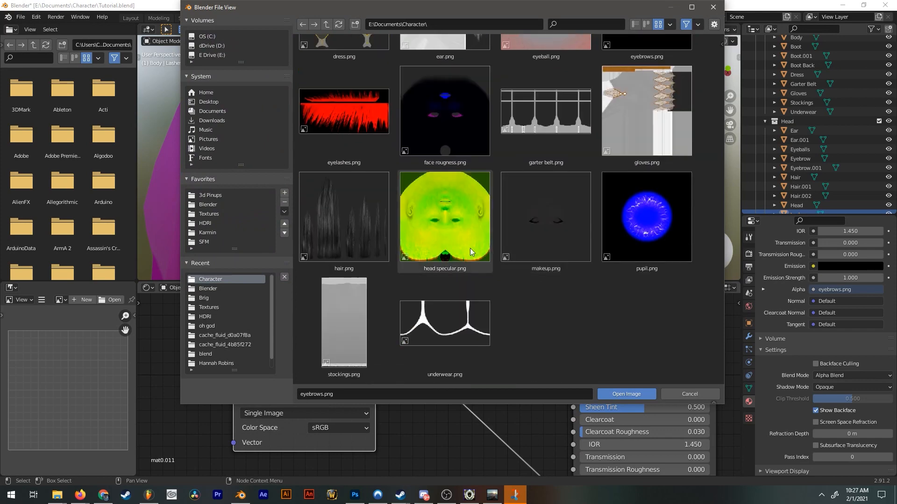
{"action": "scroll", "coordinate": [469, 336], "scroll_direction": "up", "scroll_amount": 8}
{"action": "scroll", "coordinate": [477, 179], "scroll_direction": "down", "scroll_amount": 1}
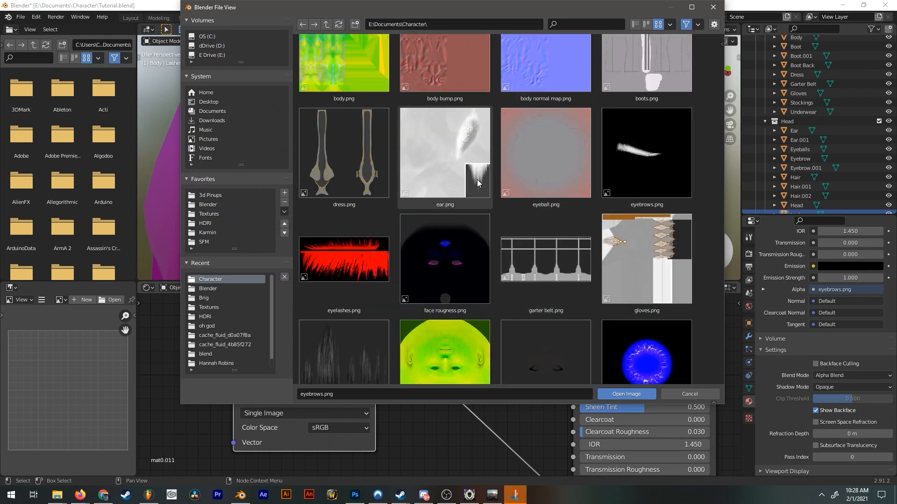
{"action": "double_click", "coordinate": [343, 270]}
Add a ColorRamp fed by the eyelashes.png Color and move its white stop to position 0.332.
{"action": "scroll", "coordinate": [391, 338], "scroll_direction": "down", "scroll_amount": 4}
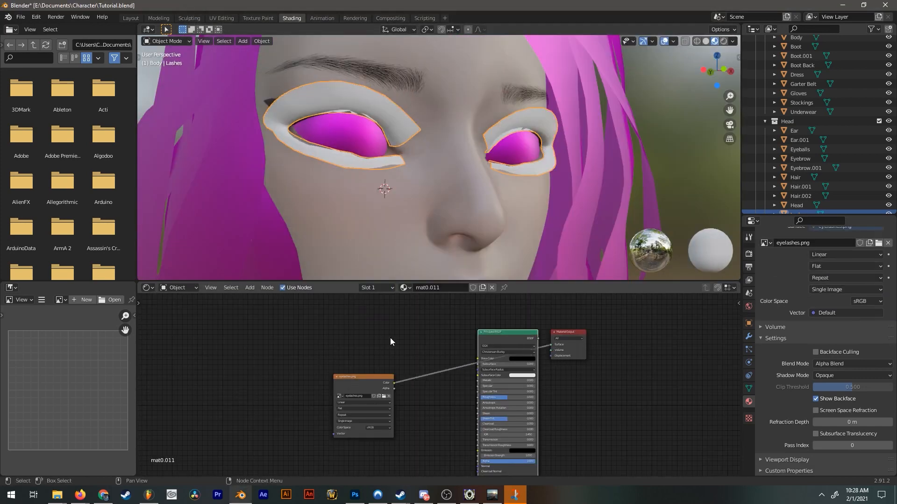
{"action": "key", "text": "shift+a"}
{"action": "left_click", "coordinate": [406, 337]}
{"action": "type", "text": "colo"}
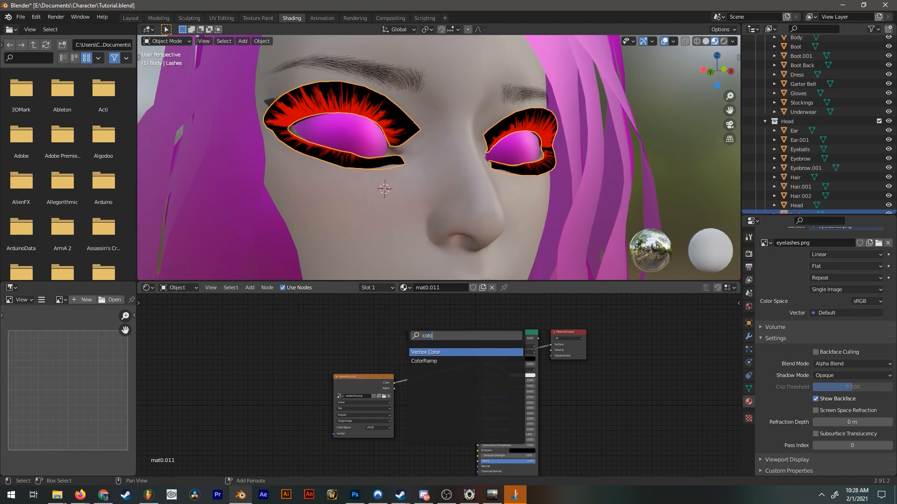
{"action": "key", "text": "Down"}
{"action": "key", "text": "Return"}
{"action": "left_click", "coordinate": [406, 335]}
{"action": "middle_click_drag", "start_coordinate": [573, 376], "coordinate": [575, 370]}
{"action": "scroll", "coordinate": [500, 363], "scroll_direction": "up", "scroll_amount": 3}
{"action": "left_click_drag", "start_coordinate": [511, 324], "coordinate": [445, 321]}
{"action": "scroll", "coordinate": [552, 345], "scroll_direction": "down", "scroll_amount": 3}
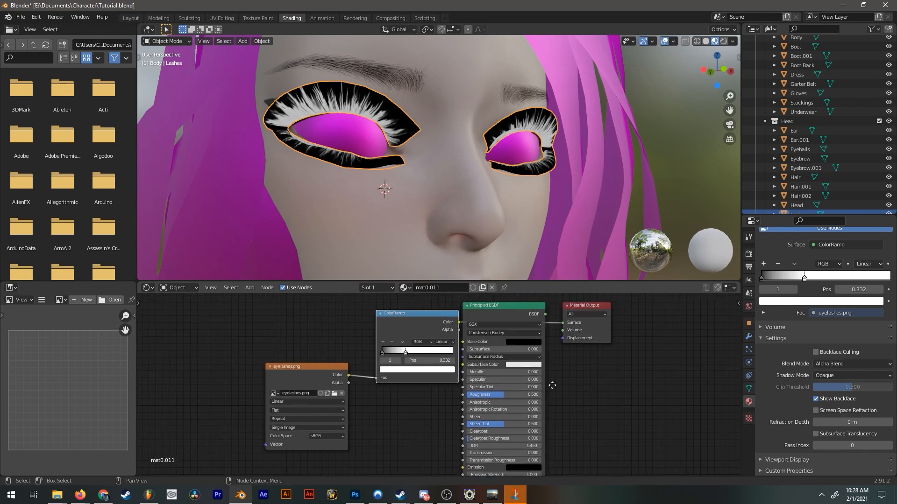
Link the ColorRamp's Color to the Principled BSDF's Alpha and reconnect the BSDF to the Material Output's Surface.
{"action": "middle_click_drag", "start_coordinate": [552, 345], "coordinate": [557, 322]}
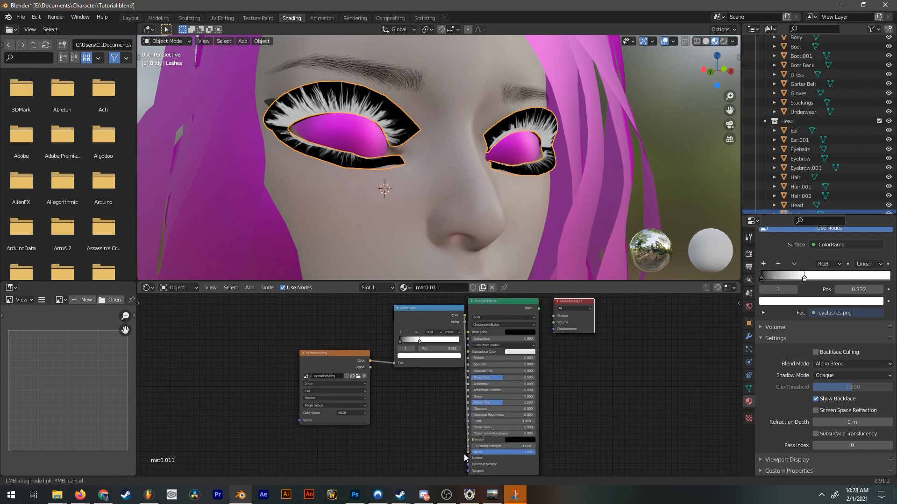
{"action": "left_click_drag", "start_coordinate": [466, 451], "coordinate": [468, 453]}
{"action": "left_click_drag", "start_coordinate": [538, 308], "coordinate": [554, 316]}
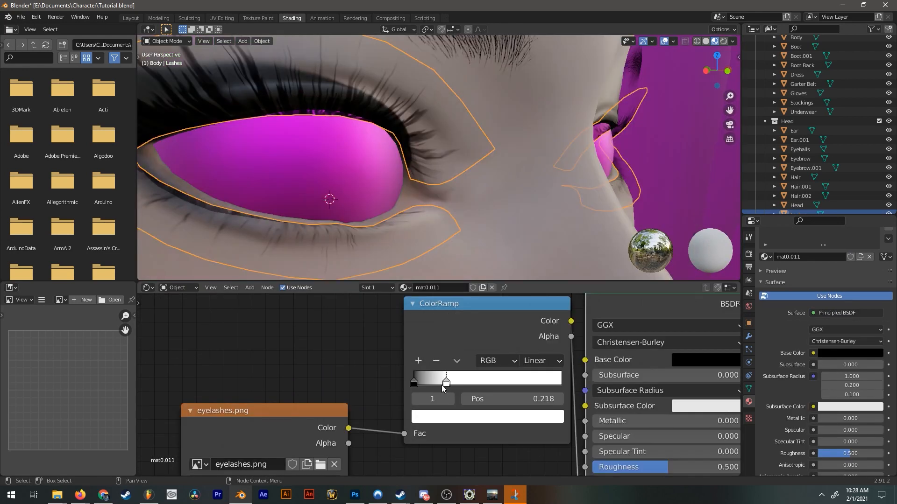
{"action": "left_click_drag", "start_coordinate": [443, 386], "coordinate": [418, 386]}
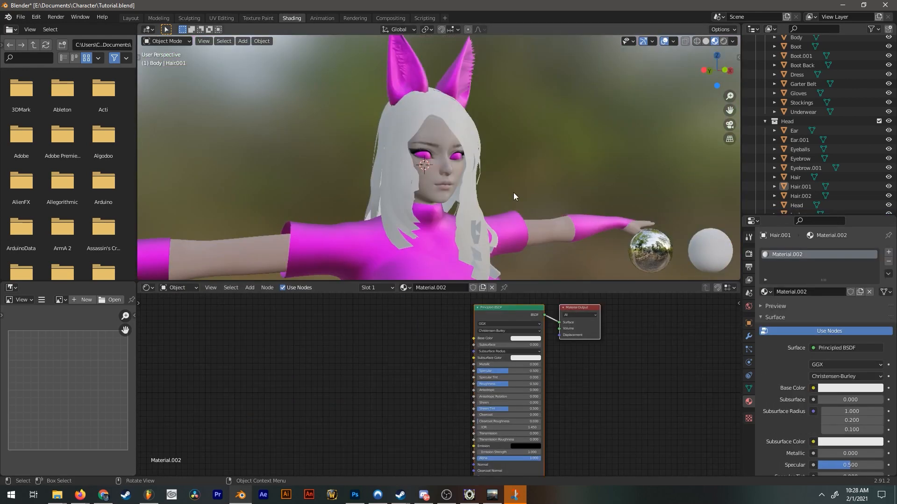
{"action": "scroll", "coordinate": [513, 192], "scroll_direction": "up", "scroll_amount": 2}
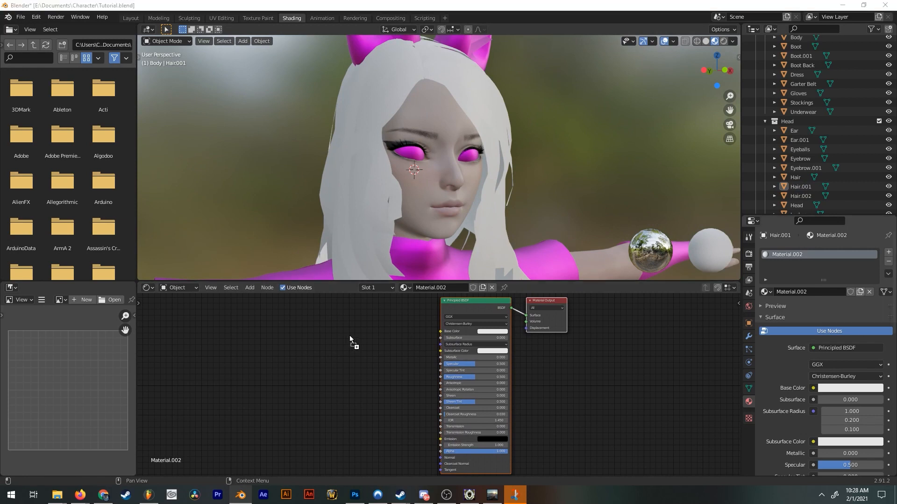
Bring hair.png into Hair.001's new material and link its Color to Base Color and its Alpha to Alpha.
{"action": "left_click_drag", "start_coordinate": [349, 335], "coordinate": [342, 333]}
{"action": "scroll", "coordinate": [490, 325], "scroll_direction": "up", "scroll_amount": 3}
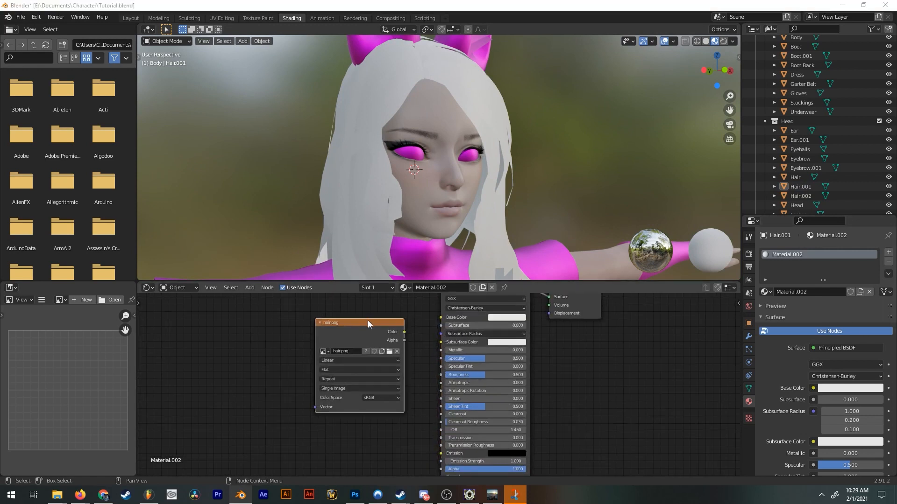
{"action": "left_click_drag", "start_coordinate": [404, 332], "coordinate": [441, 469]}
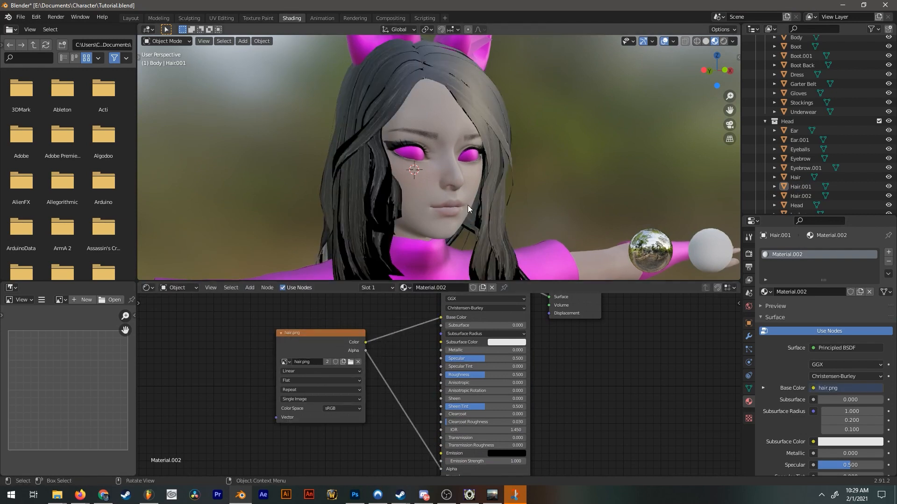
Set the blend mode of Hair.001's material to Alpha Clip.
{"action": "scroll", "coordinate": [815, 408], "scroll_direction": "down", "scroll_amount": 10}
{"action": "scroll", "coordinate": [822, 414], "scroll_direction": "down", "scroll_amount": 4}
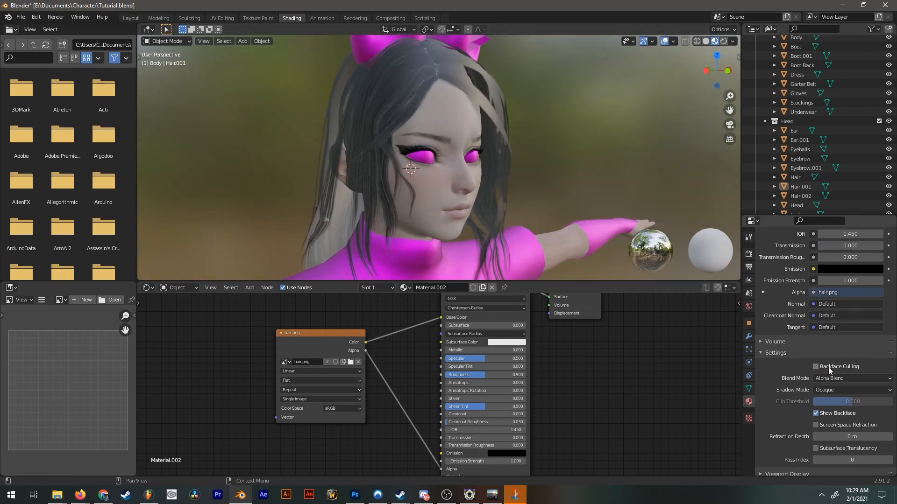
{"action": "left_click", "coordinate": [823, 380]}
{"action": "left_click", "coordinate": [829, 400]}
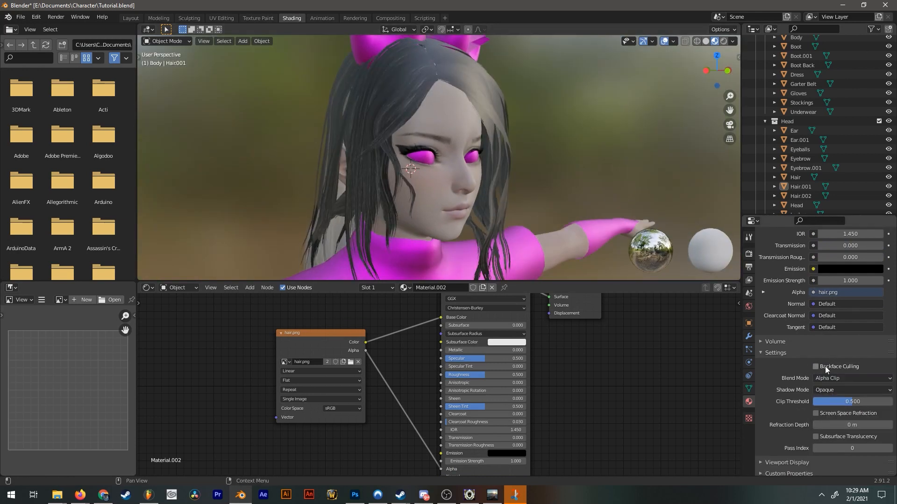
{"action": "middle_click_drag", "start_coordinate": [557, 168], "coordinate": [506, 139]}
{"action": "middle_click_drag", "start_coordinate": [507, 136], "coordinate": [503, 133]}
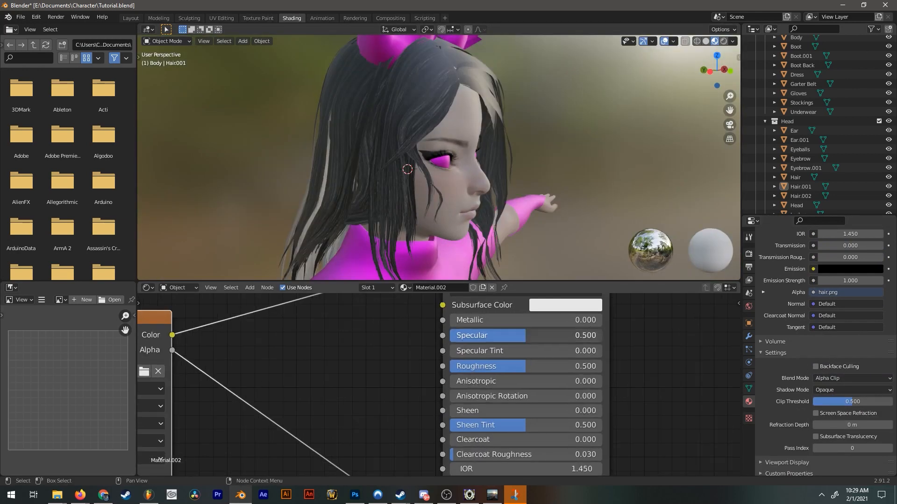
Insert a ColorRamp between hair.png's Color and Base Color, move its white stop to position 0.109 and open that stop's colour.
{"action": "type", "text": "c"}
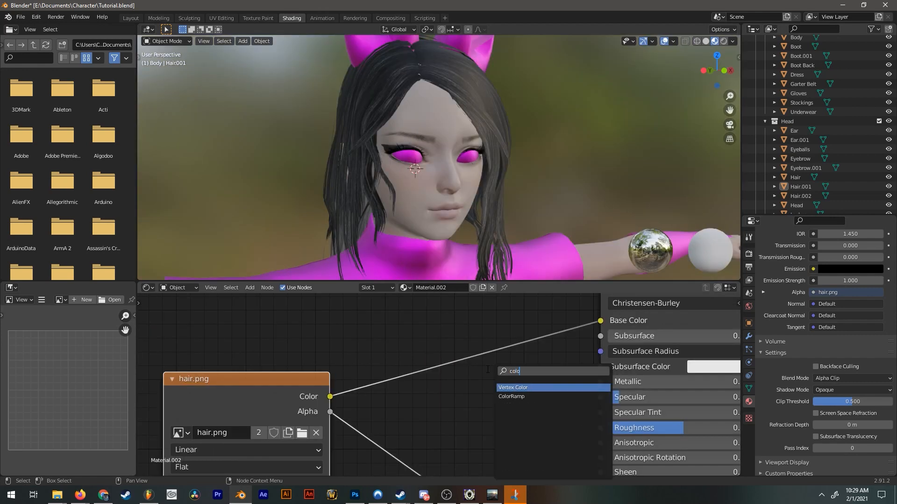
{"action": "type", "text": "olo"}
{"action": "left_click", "coordinate": [511, 396]}
{"action": "left_click", "coordinate": [548, 351]}
{"action": "left_click_drag", "start_coordinate": [569, 388], "coordinate": [430, 385]}
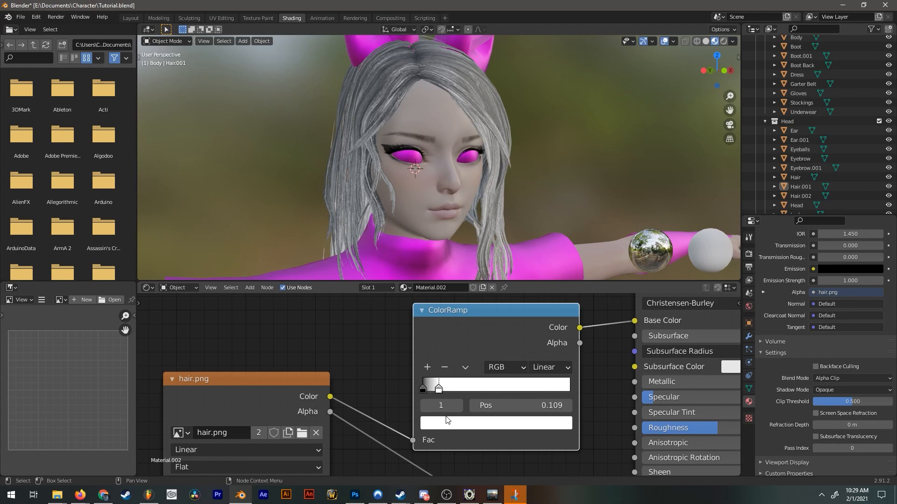
{"action": "left_click", "coordinate": [446, 421]}
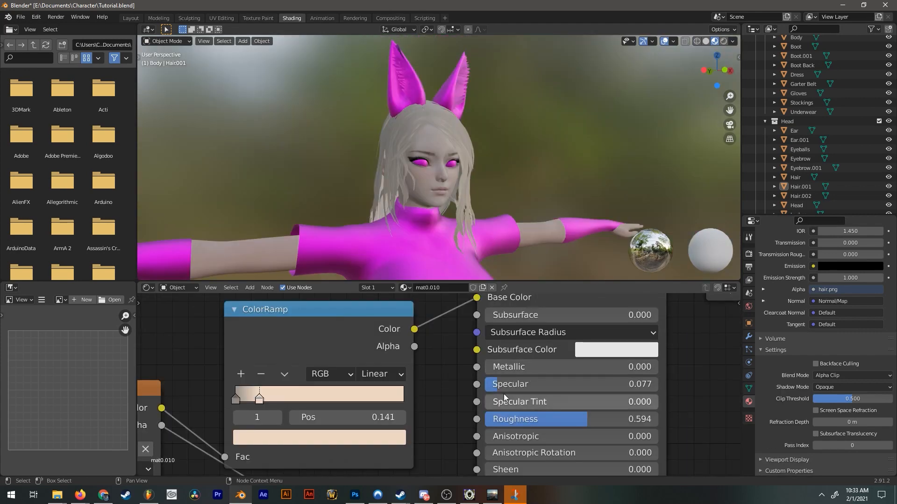
Raise the Metallic value of the hair material mat0.010 to 0.150.
{"action": "scroll", "coordinate": [528, 359], "scroll_direction": "up", "scroll_amount": 1}
{"action": "left_click_drag", "start_coordinate": [503, 369], "coordinate": [533, 369]}
{"action": "middle_click_drag", "start_coordinate": [508, 130], "coordinate": [484, 153]}
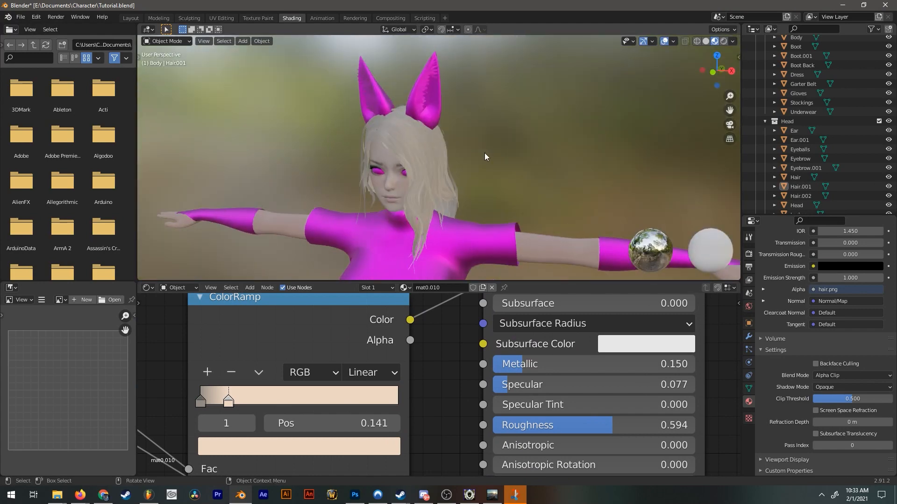
Duplicate the Eyeballs object in place and rename the copy Pupil.
{"action": "scroll", "coordinate": [468, 154], "scroll_direction": "up", "scroll_amount": 2}
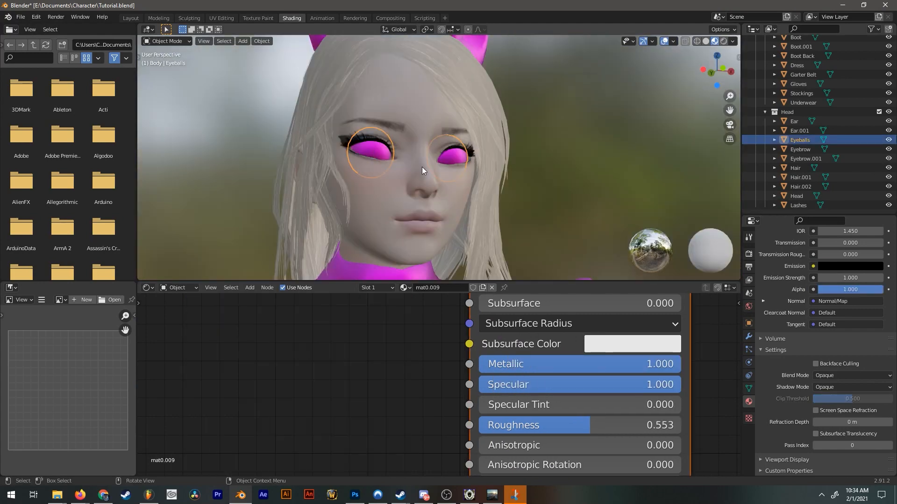
{"action": "middle_click_drag", "start_coordinate": [421, 166], "coordinate": [434, 186]}
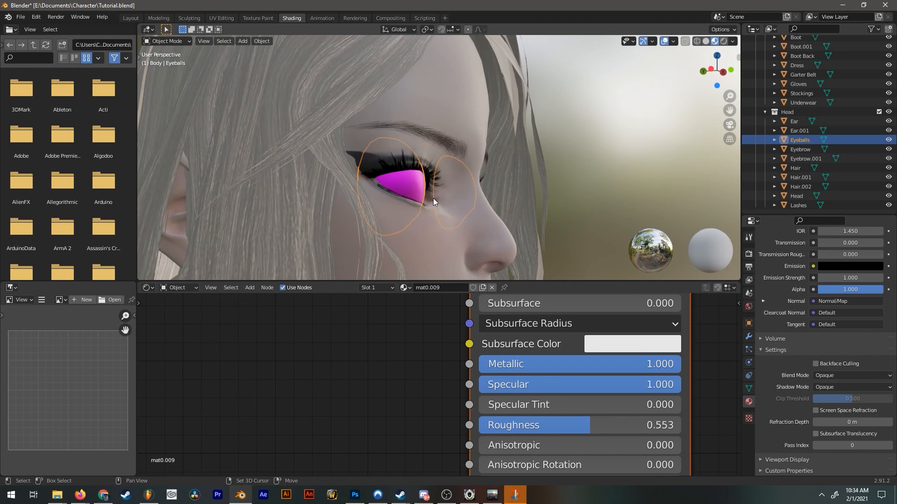
{"action": "key", "text": "shift+d"}
{"action": "right_click", "coordinate": [433, 198]}
{"action": "middle_click_drag", "start_coordinate": [522, 196], "coordinate": [520, 171], "text": "shift"}
{"action": "scroll", "coordinate": [521, 172], "scroll_direction": "up", "scroll_amount": 3}
{"action": "double_click", "coordinate": [804, 149]}
{"action": "type", "text": "Pupil"}
{"action": "key", "text": "Return"}
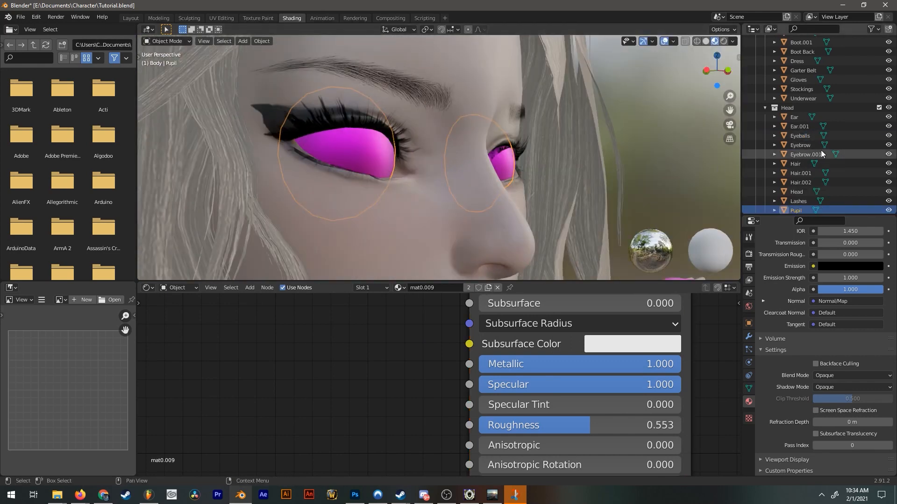
Hide Pupil and load eyeball.png into the image texture node of the Eyeballs material.
{"action": "scroll", "coordinate": [841, 182], "scroll_direction": "down", "scroll_amount": 1}
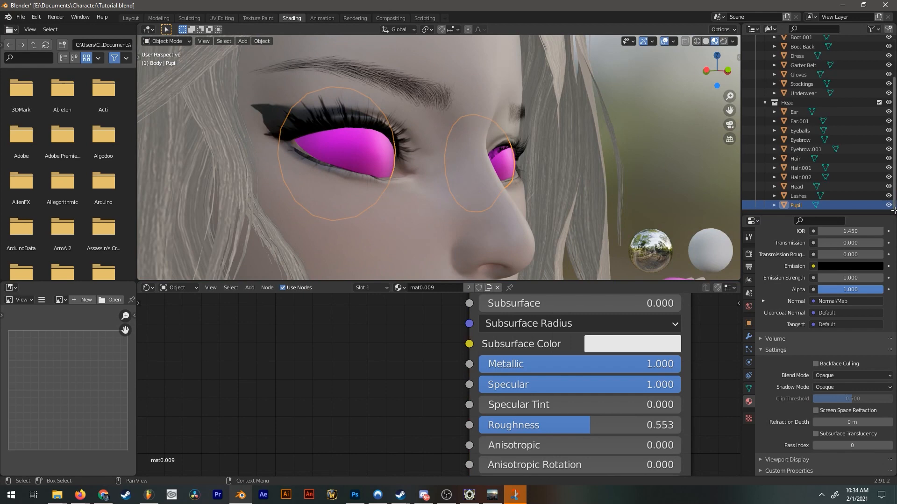
{"action": "left_click", "coordinate": [887, 206]}
{"action": "left_click", "coordinate": [351, 151]}
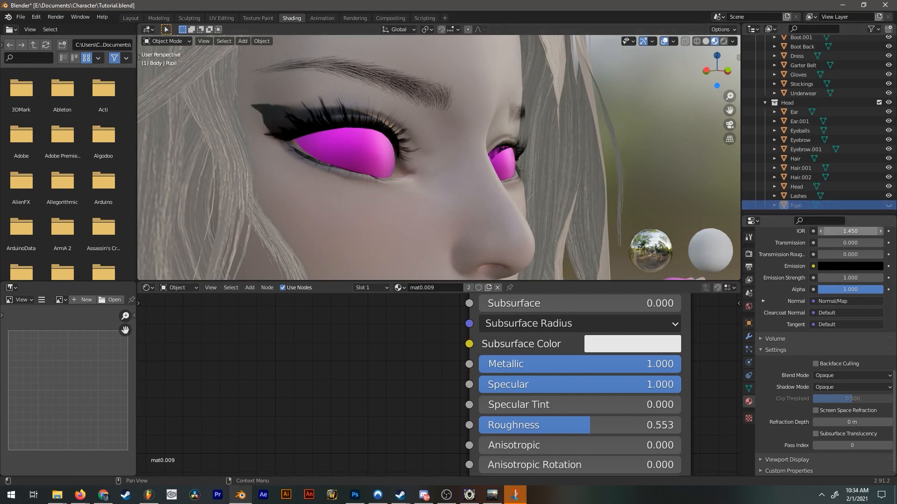
{"action": "scroll", "coordinate": [403, 339], "scroll_direction": "down", "scroll_amount": 2}
{"action": "scroll", "coordinate": [403, 340], "scroll_direction": "down", "scroll_amount": 4}
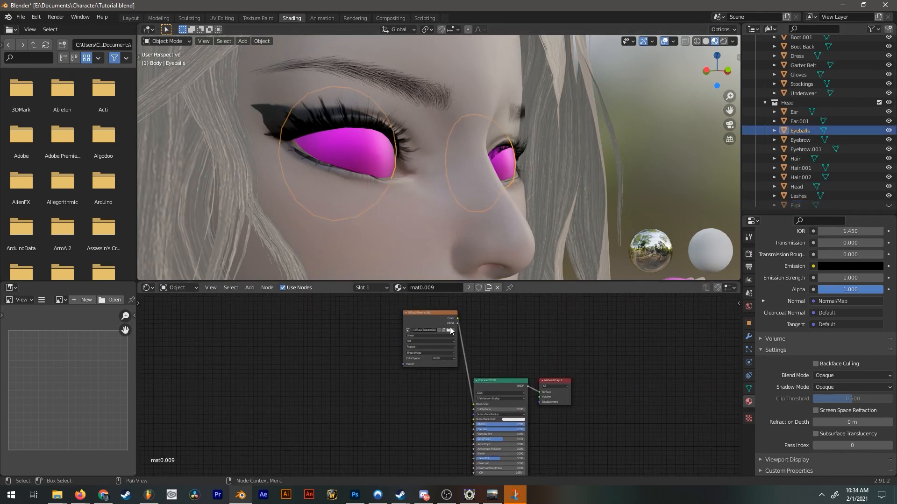
{"action": "left_click", "coordinate": [448, 332]}
{"action": "scroll", "coordinate": [467, 210], "scroll_direction": "up", "scroll_amount": 1}
{"action": "left_click", "coordinate": [210, 278]}
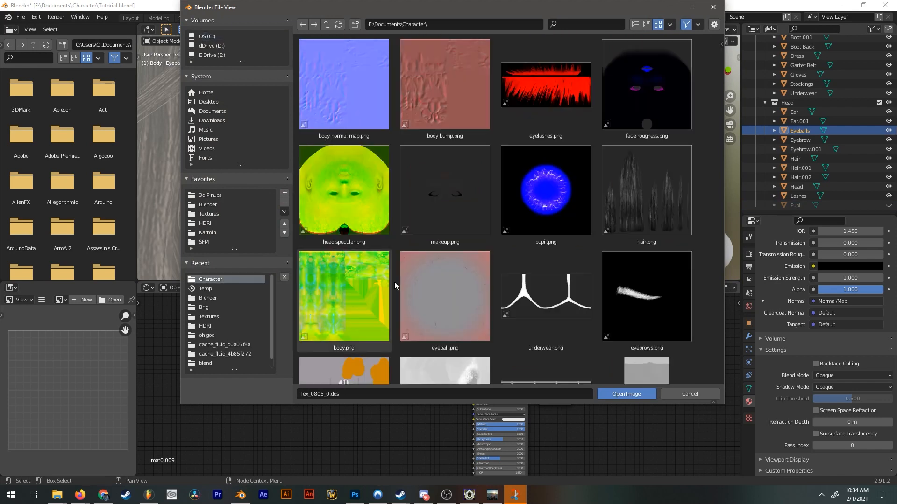
{"action": "double_click", "coordinate": [445, 286]}
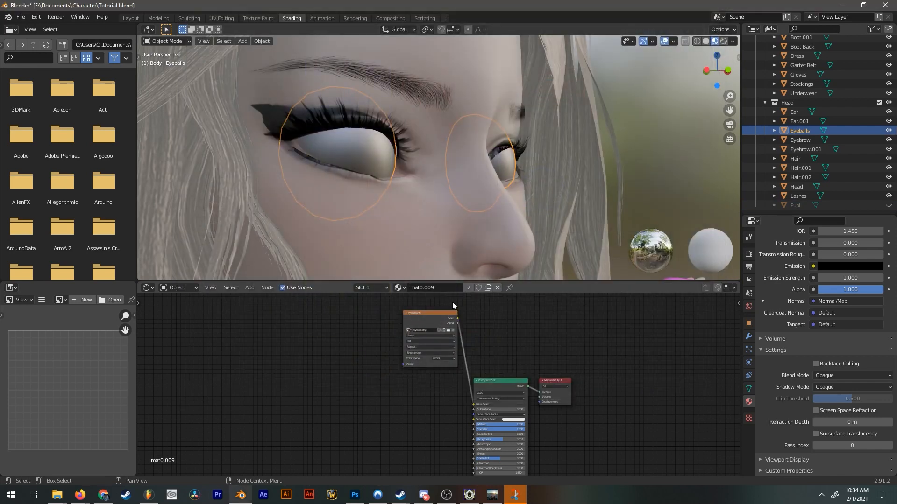
Set the Eyeballs material's Metallic and Roughness to 0 and its Specular to 0.077.
{"action": "scroll", "coordinate": [520, 376], "scroll_direction": "up", "scroll_amount": 3}
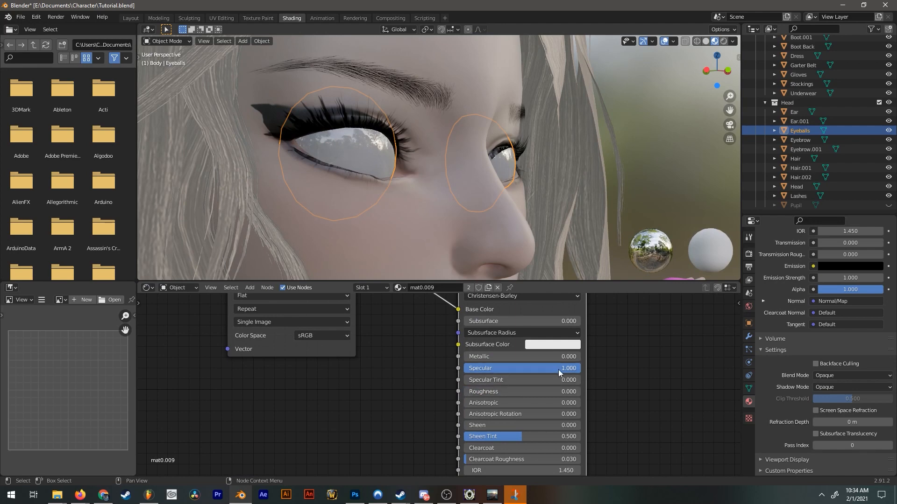
{"action": "left_click_drag", "start_coordinate": [559, 369], "coordinate": [469, 369]}
{"action": "middle_click_drag", "start_coordinate": [523, 164], "coordinate": [514, 196]}
{"action": "scroll", "coordinate": [514, 195], "scroll_direction": "down", "scroll_amount": 7}
{"action": "left_click", "coordinate": [541, 175]}
{"action": "scroll", "coordinate": [532, 160], "scroll_direction": "up", "scroll_amount": 5}
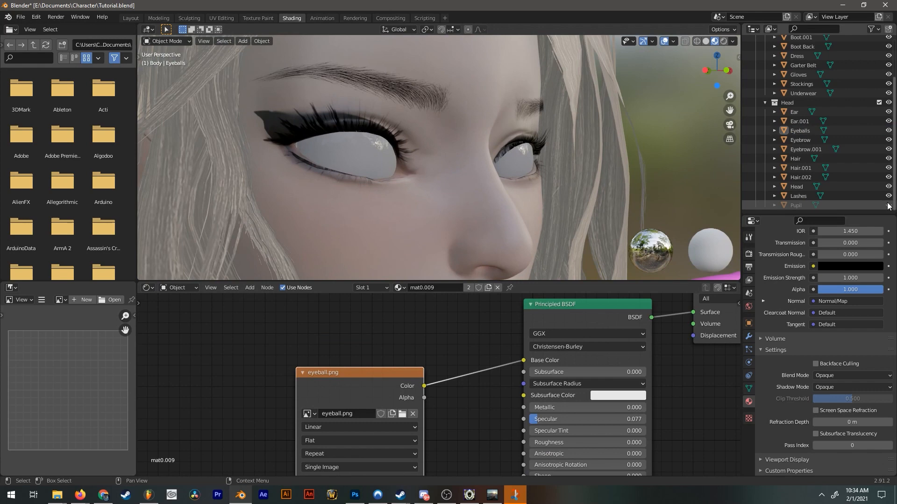
Unhide Pupil and replace its shared mat0.009 material with a new material of its own.
{"action": "left_click", "coordinate": [888, 205]}
{"action": "left_click", "coordinate": [792, 206]}
{"action": "middle_click_drag", "start_coordinate": [491, 186], "coordinate": [524, 187]}
{"action": "scroll", "coordinate": [786, 270], "scroll_direction": "up", "scroll_amount": 17}
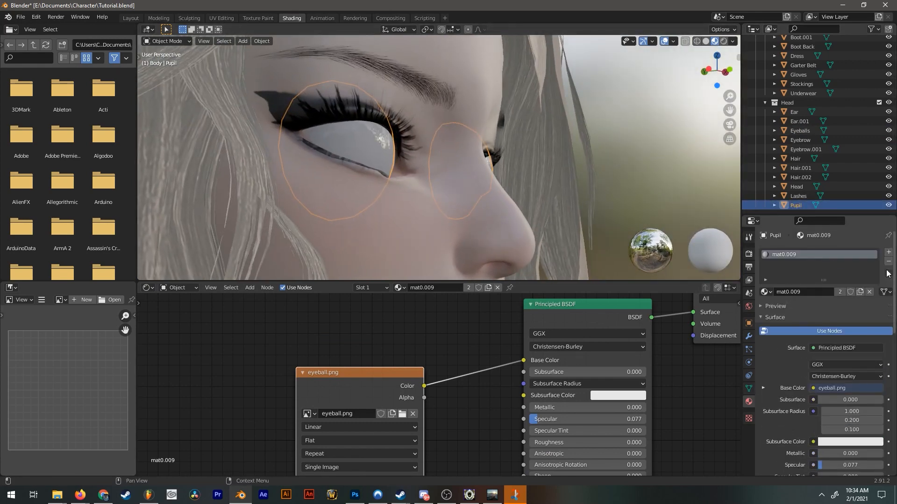
{"action": "left_click", "coordinate": [888, 262]}
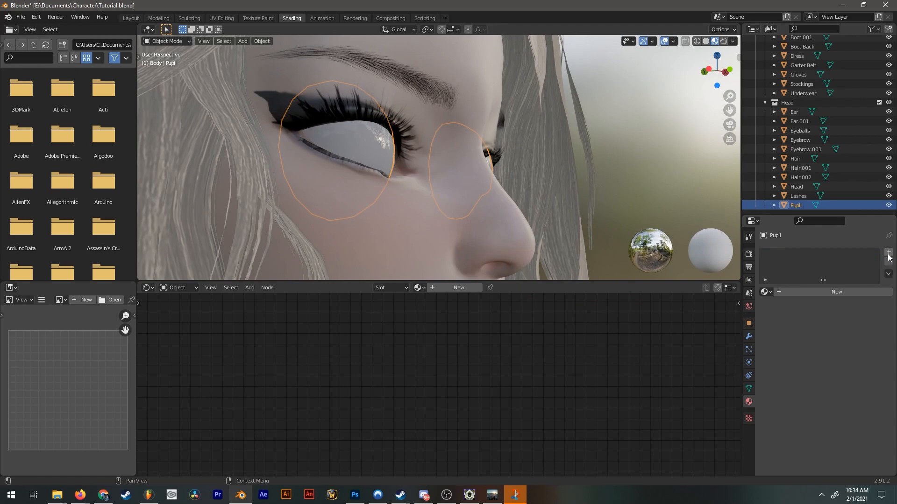
{"action": "left_click", "coordinate": [888, 253]}
{"action": "left_click", "coordinate": [824, 294]}
Move the Eyeballs object slightly back into the head along the global Y axis.
{"action": "scroll", "coordinate": [491, 186], "scroll_direction": "down", "scroll_amount": 2}
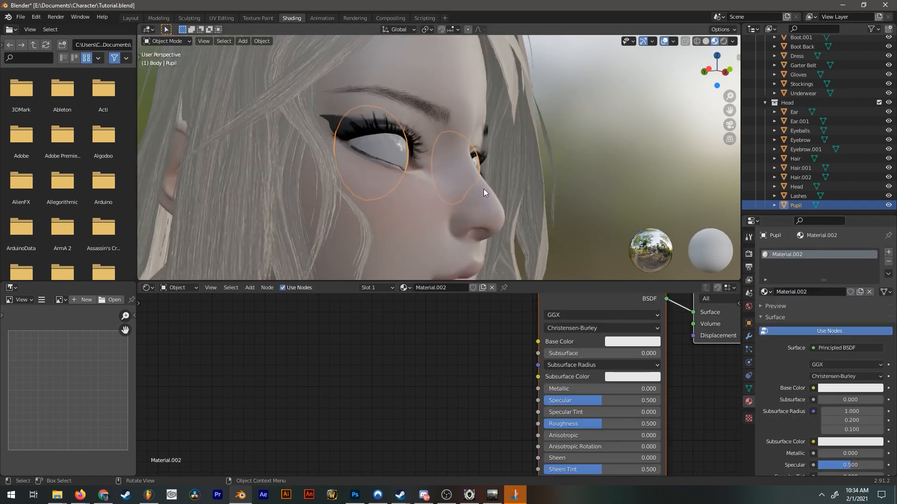
{"action": "scroll", "coordinate": [484, 188], "scroll_direction": "up", "scroll_amount": 1}
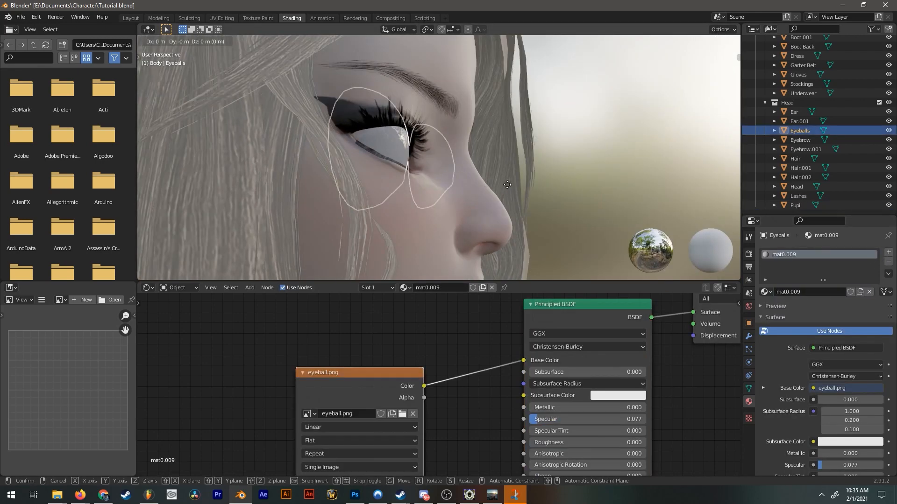
{"action": "key", "text": "y"}
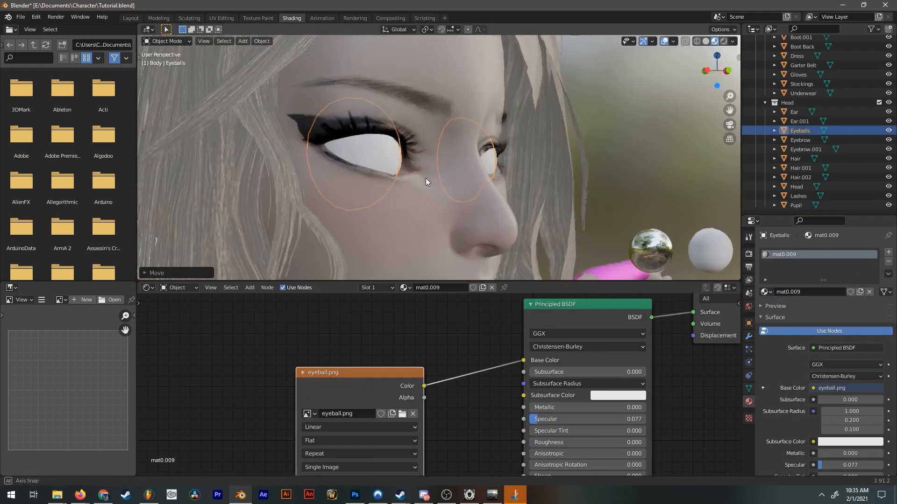
{"action": "middle_click_drag", "start_coordinate": [425, 178], "coordinate": [379, 167]}
Add pupil.png as an image texture in Pupil's new material and link its Color to Base Color.
{"action": "left_click", "coordinate": [380, 167]}
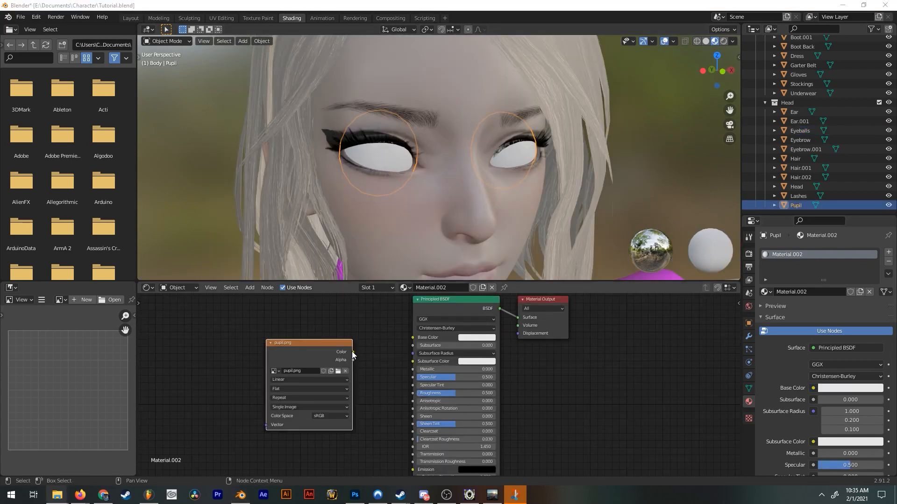
{"action": "left_click_drag", "start_coordinate": [353, 352], "coordinate": [412, 337]}
{"action": "scroll", "coordinate": [415, 208], "scroll_direction": "up", "scroll_amount": 4}
{"action": "scroll", "coordinate": [360, 194], "scroll_direction": "down", "scroll_amount": 5}
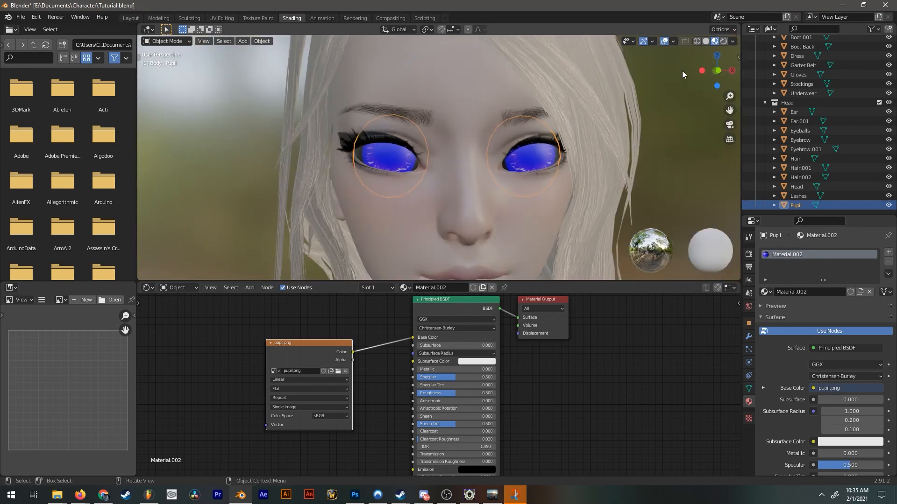
In the UV Editing workspace, scale up all of Pupil's UVs so the pupil.png iris fits within the eyes.
{"action": "left_click", "coordinate": [223, 19]}
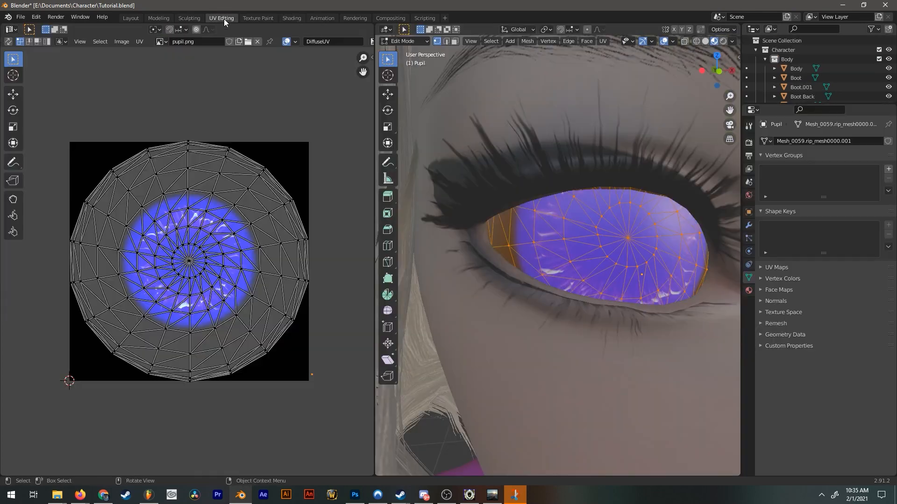
{"action": "scroll", "coordinate": [704, 99], "scroll_direction": "down", "scroll_amount": 6}
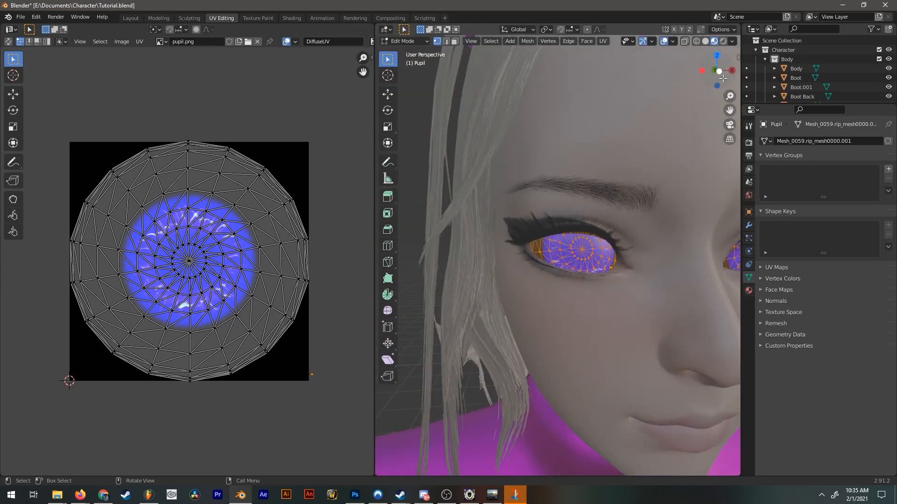
{"action": "left_click", "coordinate": [719, 72]}
{"action": "scroll", "coordinate": [608, 246], "scroll_direction": "up", "scroll_amount": 2}
{"action": "middle_click_drag", "start_coordinate": [569, 237], "coordinate": [547, 218], "text": "shift"}
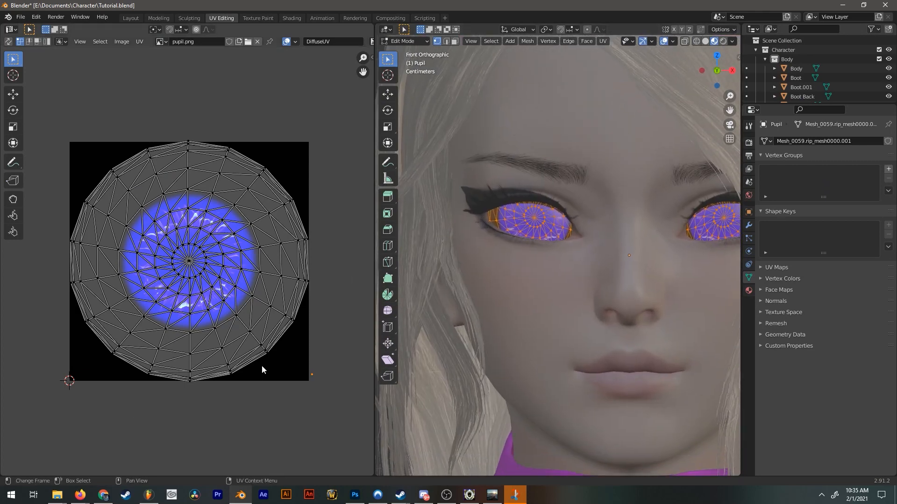
{"action": "scroll", "coordinate": [273, 374], "scroll_direction": "down", "scroll_amount": 3}
{"action": "key", "text": "a"}
{"action": "key", "text": "s"}
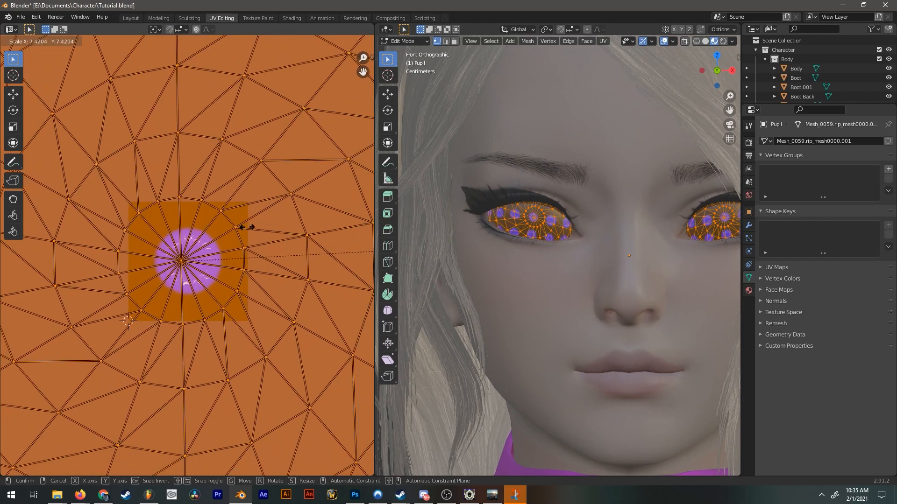
{"action": "left_click", "coordinate": [113, 278]}
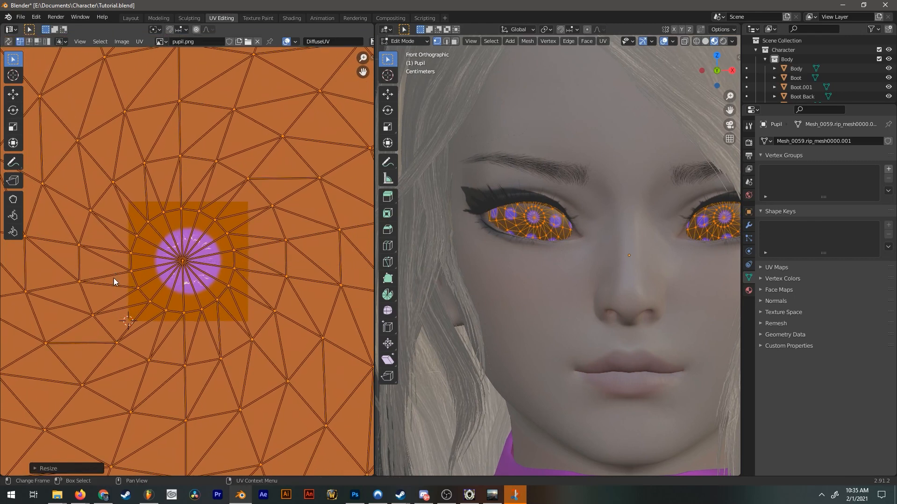
{"action": "scroll", "coordinate": [264, 380], "scroll_direction": "down", "scroll_amount": 5}
{"action": "key", "text": "s"}
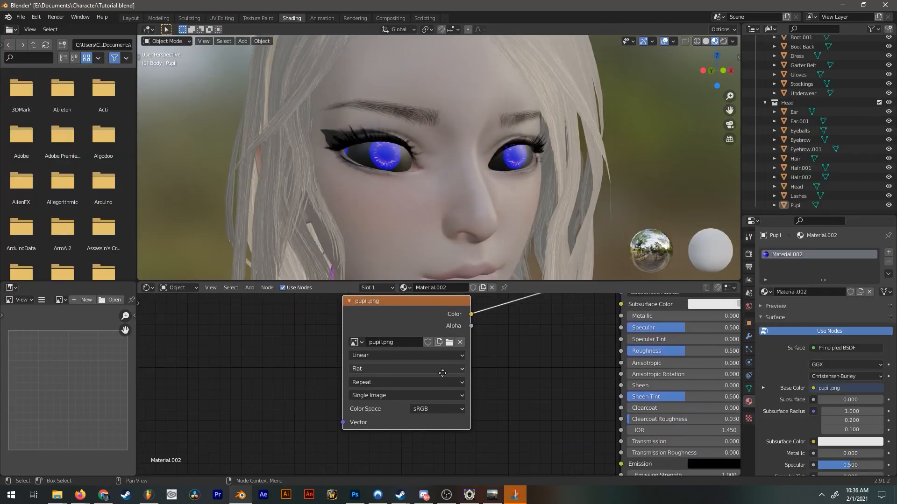
Set the extension of the pupil.png image texture to Clip.
{"action": "middle_click_drag", "start_coordinate": [442, 388], "coordinate": [385, 388]}
{"action": "left_click", "coordinate": [362, 385]}
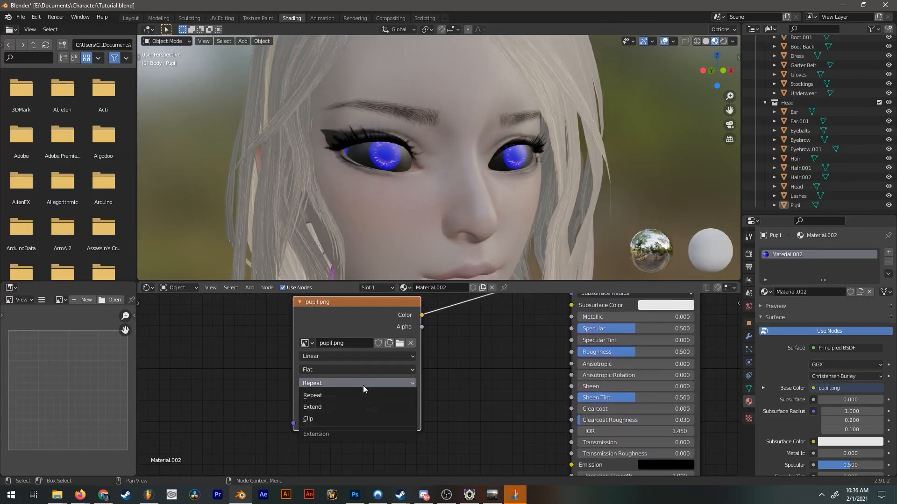
{"action": "left_click", "coordinate": [332, 423]}
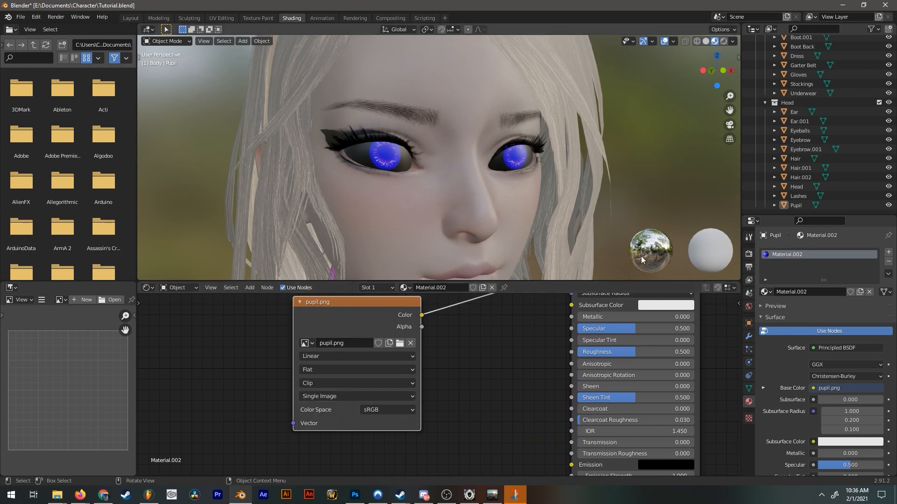
Route pupil.png's Color through a new ColorRamp into the Material Output's Surface and move the ramp's white stop to position 0.005.
{"action": "key", "text": "Home"}
{"action": "left_click_drag", "start_coordinate": [462, 337], "coordinate": [580, 332]}
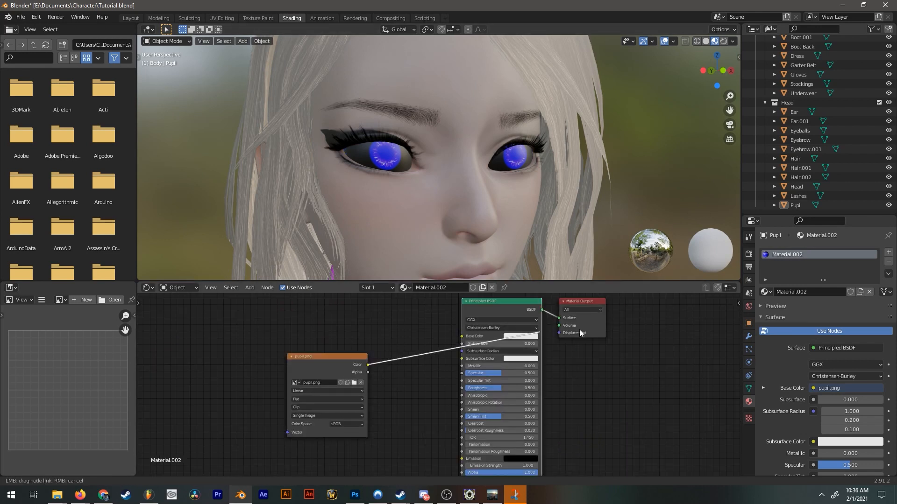
{"action": "left_click_drag", "start_coordinate": [351, 368], "coordinate": [297, 373]}
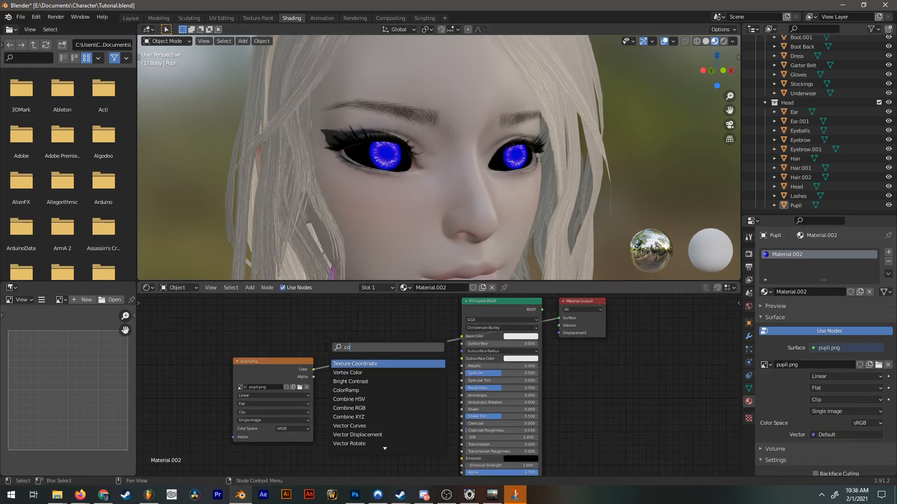
{"action": "key", "text": "Down"}
{"action": "key", "text": "Return"}
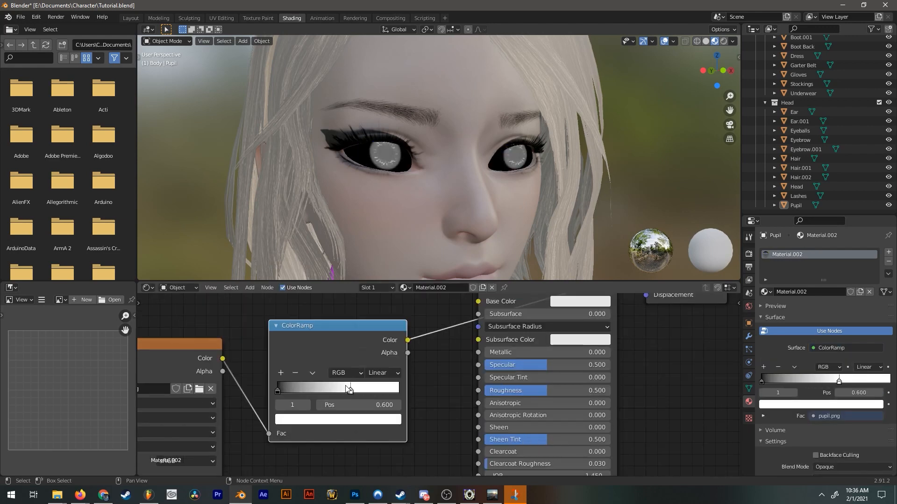
{"action": "left_click_drag", "start_coordinate": [349, 389], "coordinate": [271, 380]}
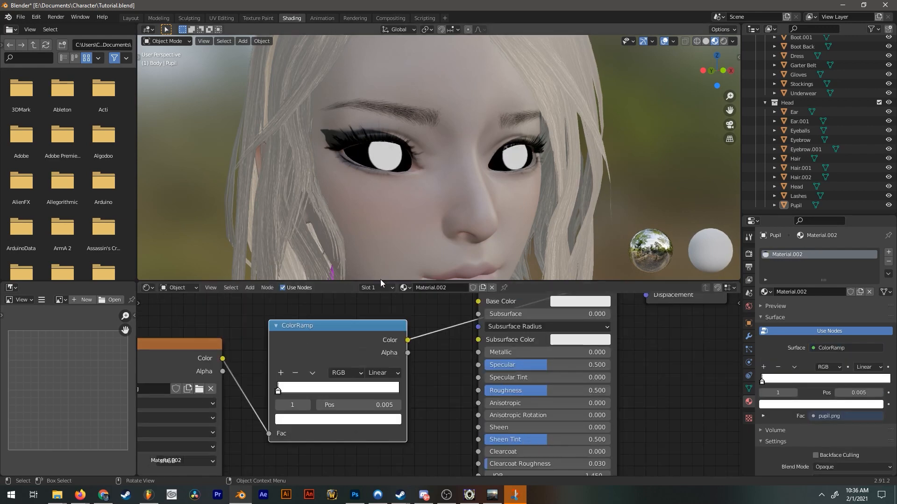
{"action": "scroll", "coordinate": [388, 156], "scroll_direction": "up", "scroll_amount": 8}
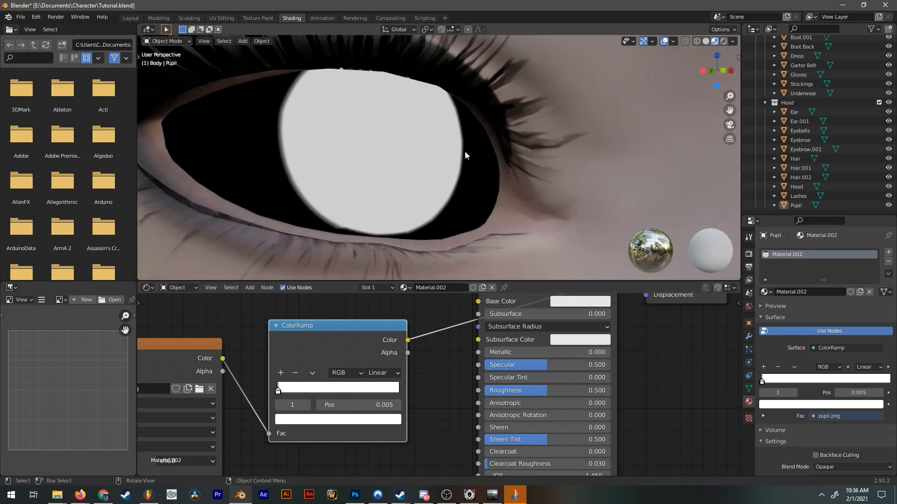
Link the ColorRamp's Color to the Principled BSDF's Alpha and set Pupil's material blend mode to Alpha Blend.
{"action": "scroll", "coordinate": [262, 154], "scroll_direction": "down", "scroll_amount": 8}
{"action": "scroll", "coordinate": [420, 383], "scroll_direction": "down", "scroll_amount": 4}
{"action": "scroll", "coordinate": [832, 374], "scroll_direction": "down", "scroll_amount": 8}
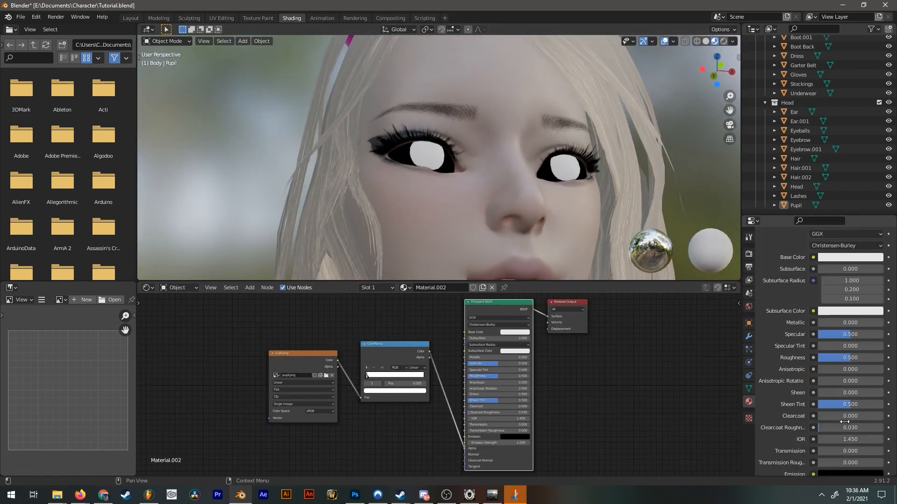
{"action": "left_click", "coordinate": [820, 376]}
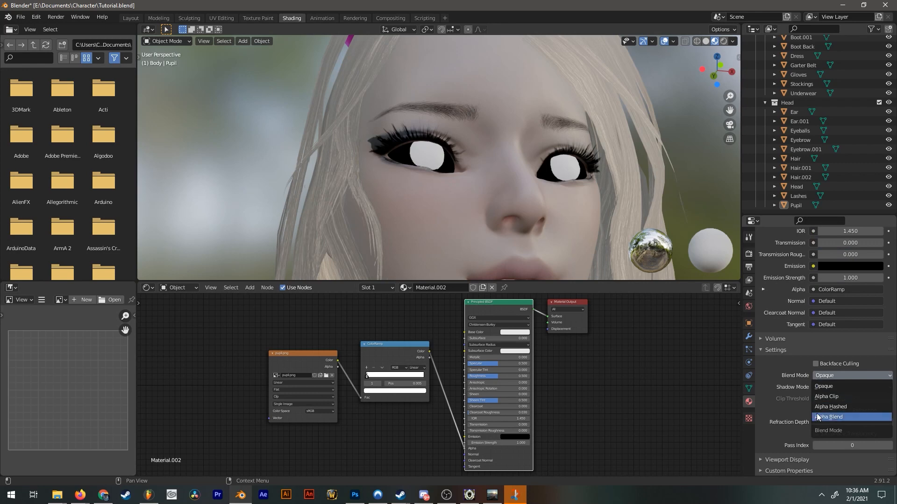
{"action": "left_click", "coordinate": [817, 417]}
Link pupil.png's Color to Base Color and set the Principled BSDF's Roughness to 0 and Specular to 0.05.
{"action": "scroll", "coordinate": [483, 184], "scroll_direction": "up", "scroll_amount": 4}
{"action": "left_click_drag", "start_coordinate": [337, 361], "coordinate": [465, 333]}
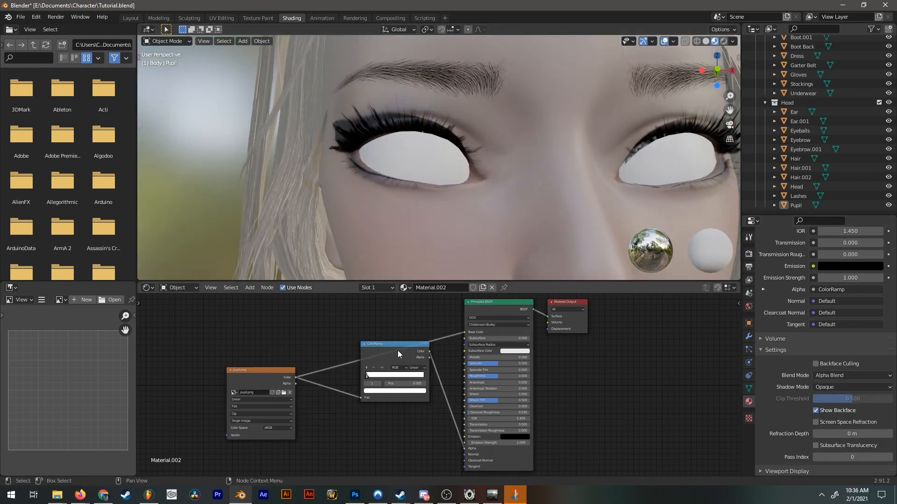
{"action": "scroll", "coordinate": [475, 239], "scroll_direction": "up", "scroll_amount": 5}
{"action": "scroll", "coordinate": [465, 395], "scroll_direction": "up", "scroll_amount": 4}
{"action": "left_click_drag", "start_coordinate": [467, 396], "coordinate": [402, 395]}
{"action": "left_click_drag", "start_coordinate": [467, 365], "coordinate": [415, 365]}
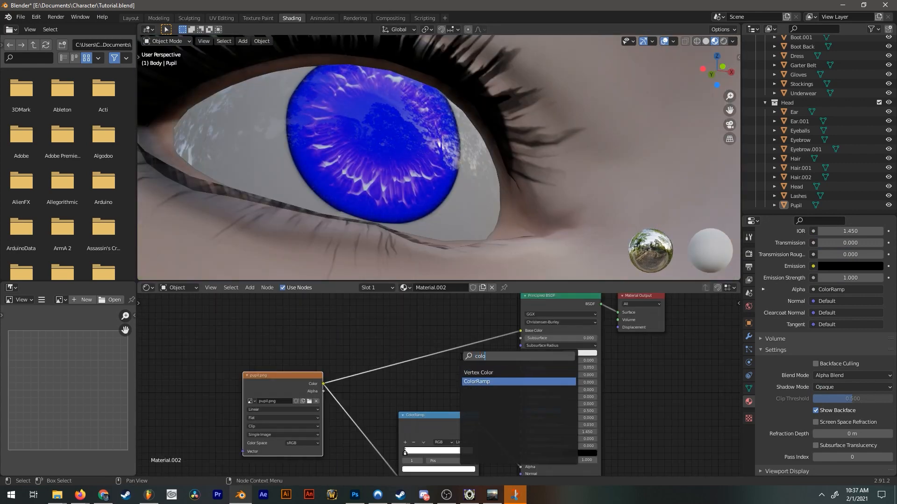
Insert a new ColorRamp between pupil.png's Color and the Principled BSDF's Base Color.
{"action": "key", "text": "Return"}
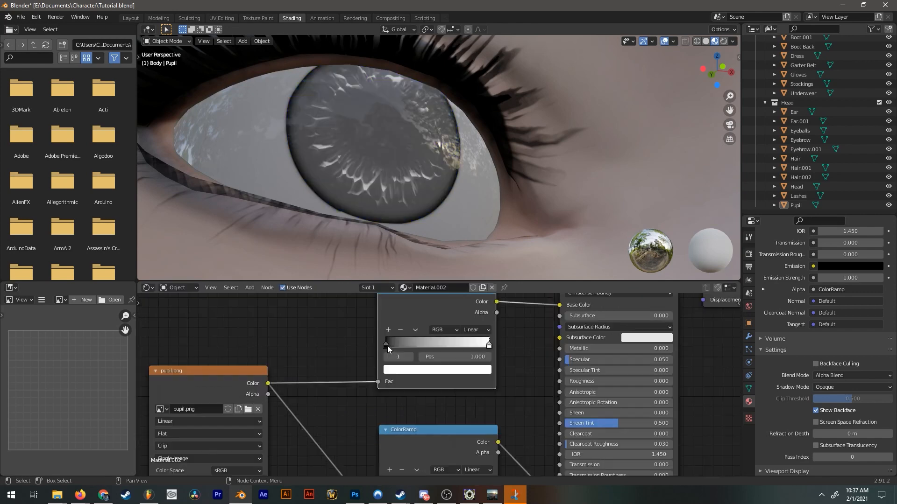
{"action": "scroll", "coordinate": [425, 196], "scroll_direction": "down", "scroll_amount": 8}
{"action": "scroll", "coordinate": [444, 191], "scroll_direction": "up", "scroll_amount": 4}
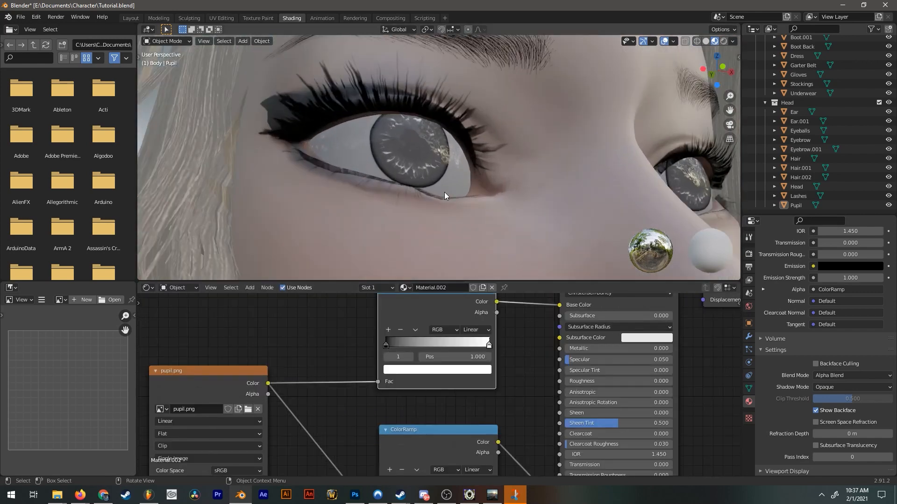
Recolor the new ramp's stops to blue-grey and light blue, and move the light blue stop to position 0.350.
{"action": "scroll", "coordinate": [444, 192], "scroll_direction": "up", "scroll_amount": 3}
{"action": "left_click", "coordinate": [437, 369]}
{"action": "mouse_move", "coordinate": [425, 263]}
{"action": "left_mouse_down"}
{"action": "mouse_move", "coordinate": [436, 255]}
{"action": "mouse_move", "coordinate": [426, 258]}
{"action": "left_mouse_up"}
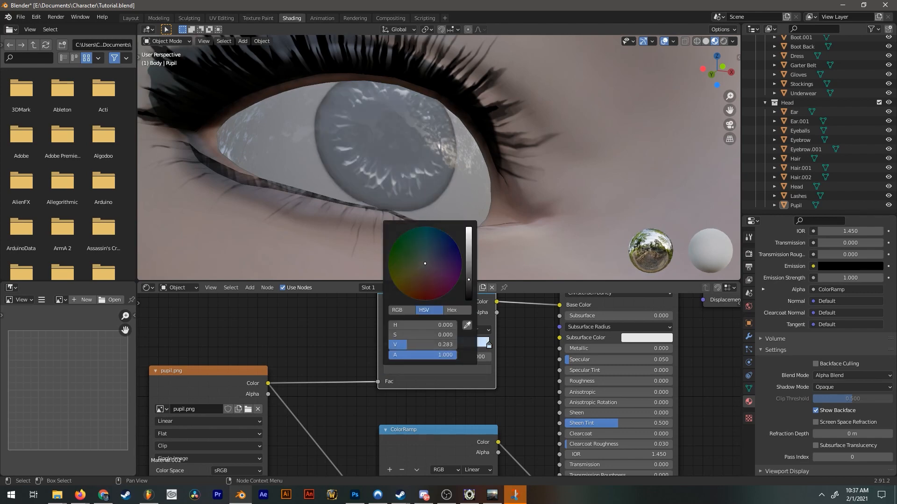
{"action": "left_click_drag", "start_coordinate": [469, 263], "coordinate": [469, 253]}
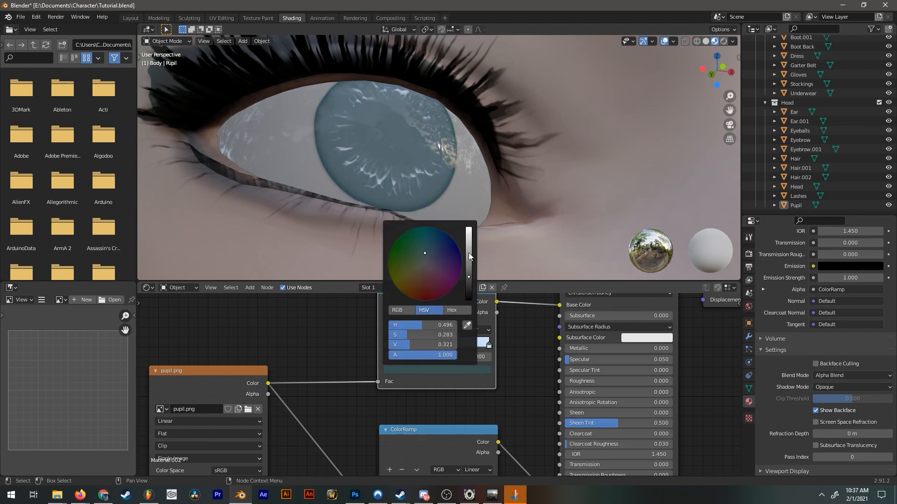
{"action": "left_click_drag", "start_coordinate": [469, 253], "coordinate": [469, 244]}
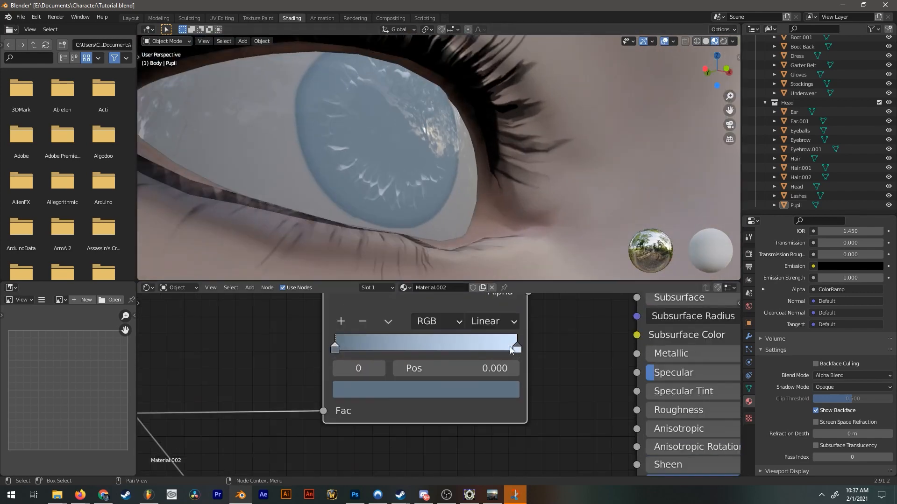
{"action": "left_click", "coordinate": [425, 390]}
Check the blue irises from several angles and save the Tutorial.blend file.
{"action": "left_click_drag", "start_coordinate": [420, 187], "coordinate": [418, 184]}
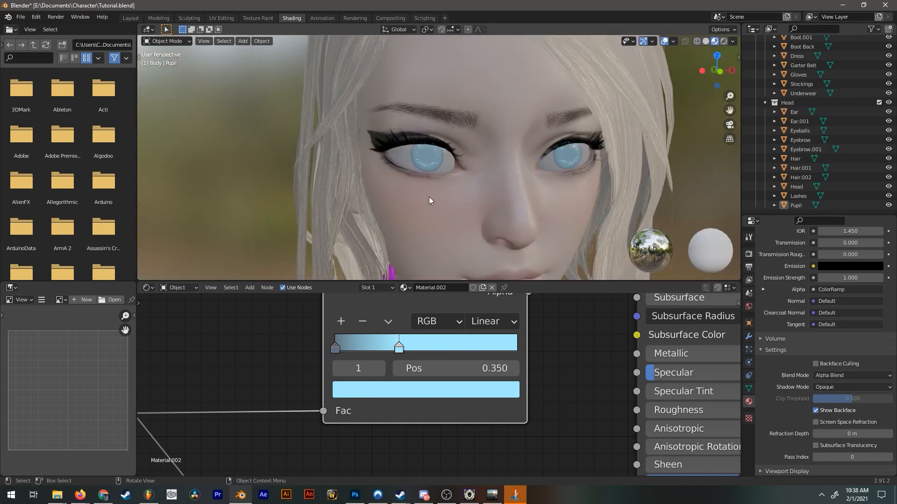
{"action": "scroll", "coordinate": [428, 203], "scroll_direction": "up", "scroll_amount": 4}
{"action": "middle_click_drag", "start_coordinate": [394, 145], "coordinate": [388, 124]}
{"action": "scroll", "coordinate": [467, 163], "scroll_direction": "up", "scroll_amount": 3}
{"action": "middle_click_drag", "start_coordinate": [404, 170], "coordinate": [463, 184]}
{"action": "scroll", "coordinate": [495, 183], "scroll_direction": "down", "scroll_amount": 8}
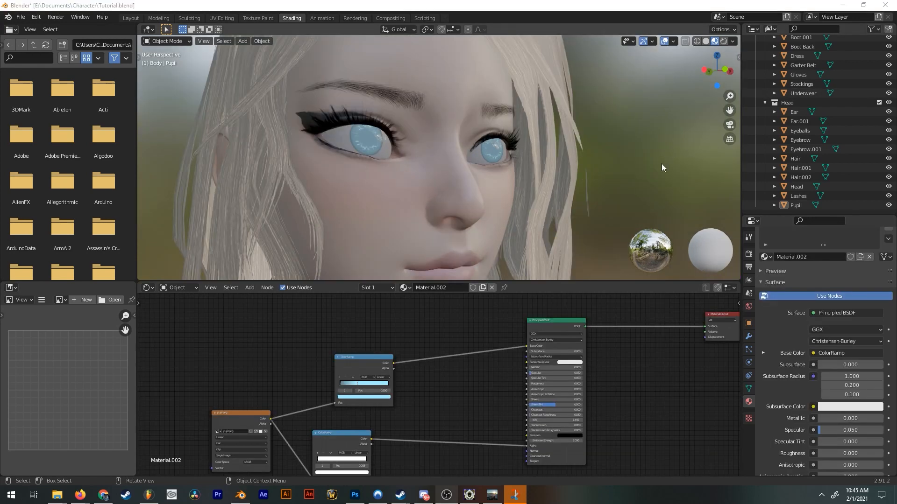
{"action": "middle_click_drag", "start_coordinate": [662, 163], "coordinate": [595, 150]}
Insert a Mix color node between the blue ColorRamp and Base Color and set its Color2 to black.
{"action": "middle_click_drag", "start_coordinate": [578, 410], "coordinate": [557, 450]}
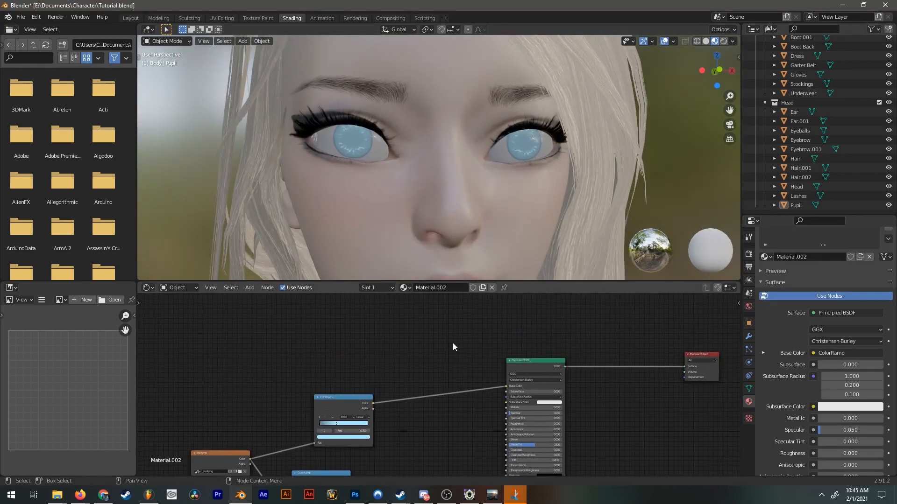
{"action": "type", "text": "mix"}
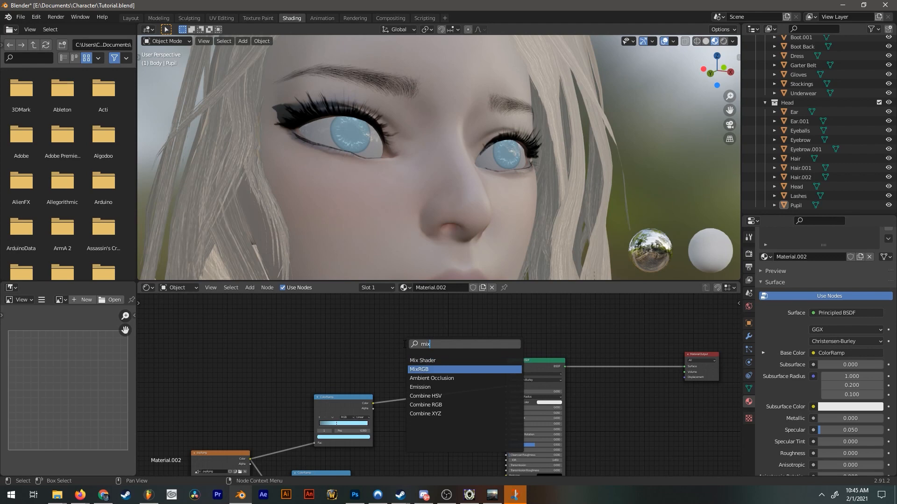
{"action": "key", "text": "Return"}
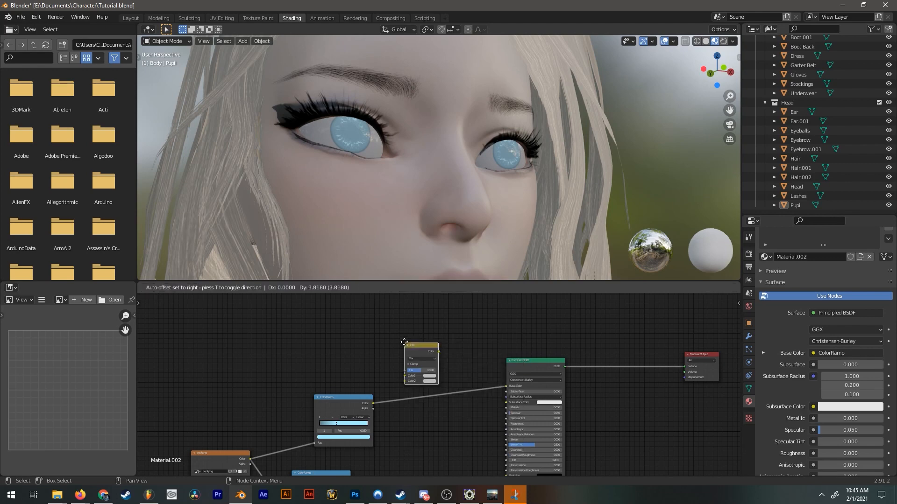
{"action": "left_click", "coordinate": [447, 400]}
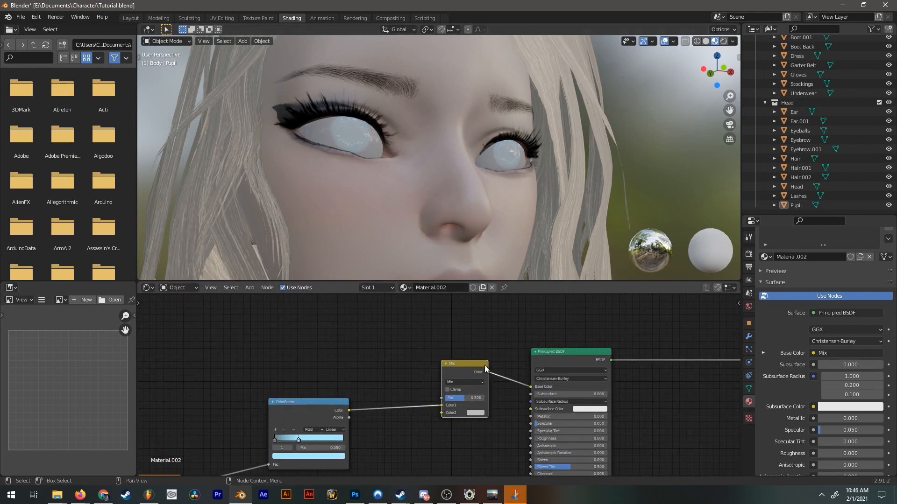
{"action": "scroll", "coordinate": [438, 385], "scroll_direction": "up", "scroll_amount": 2}
{"action": "left_click", "coordinate": [408, 354]}
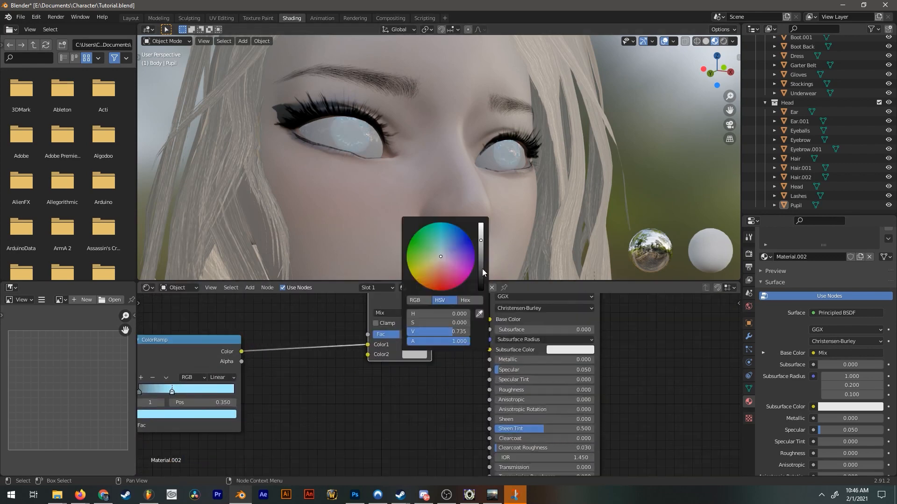
{"action": "left_click_drag", "start_coordinate": [482, 268], "coordinate": [483, 290]}
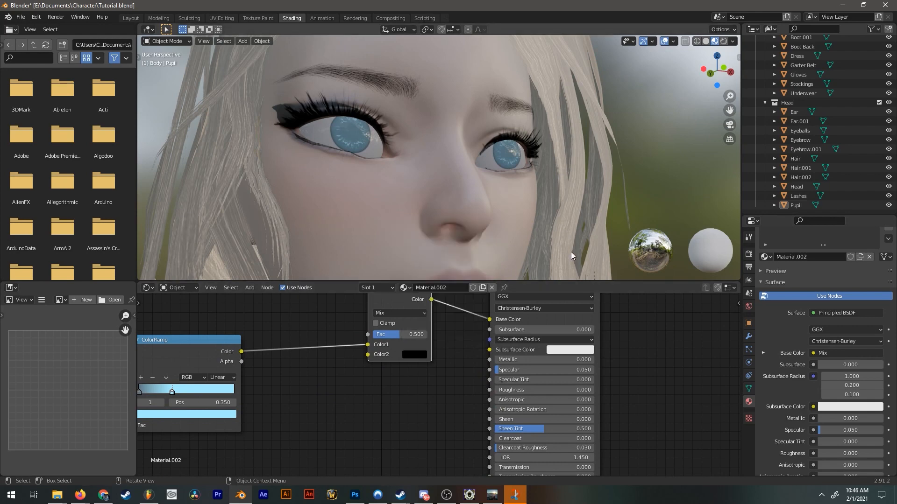
Add a Gradient Texture set to Spherical and link its Color to the Material Output's Surface.
{"action": "scroll", "coordinate": [433, 369], "scroll_direction": "up", "scroll_amount": 2}
{"action": "middle_click_drag", "start_coordinate": [434, 369], "coordinate": [494, 387]}
{"action": "scroll", "coordinate": [493, 387], "scroll_direction": "down", "scroll_amount": 4}
{"action": "key", "text": "shift+a"}
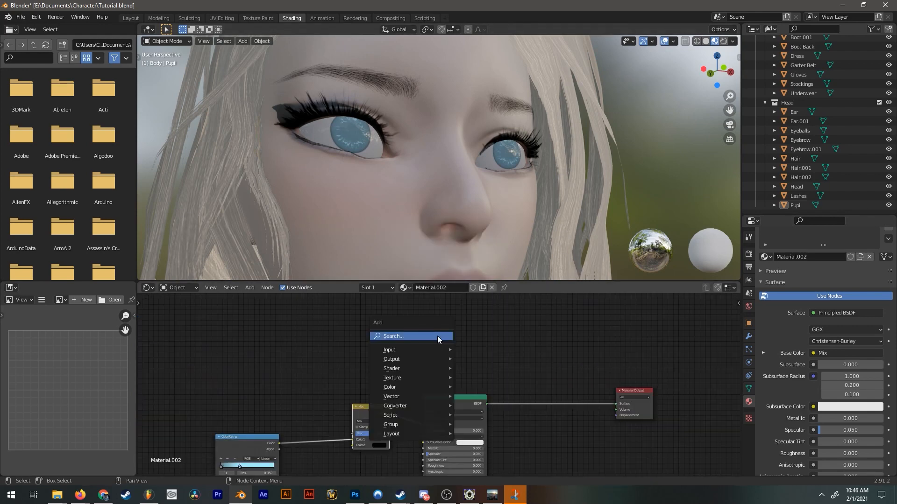
{"action": "type", "text": "gra"}
{"action": "key", "text": "Return"}
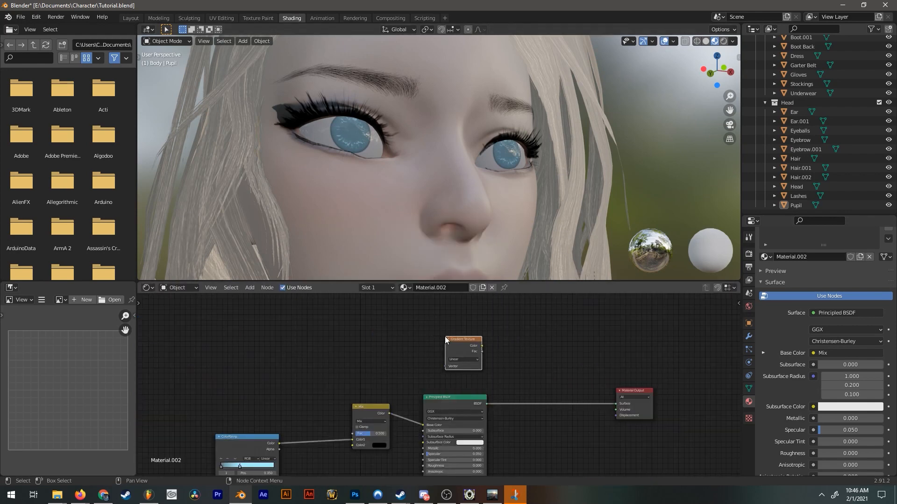
{"action": "left_click", "coordinate": [444, 336]}
{"action": "scroll", "coordinate": [467, 346], "scroll_direction": "up", "scroll_amount": 2}
{"action": "left_click", "coordinate": [470, 346]}
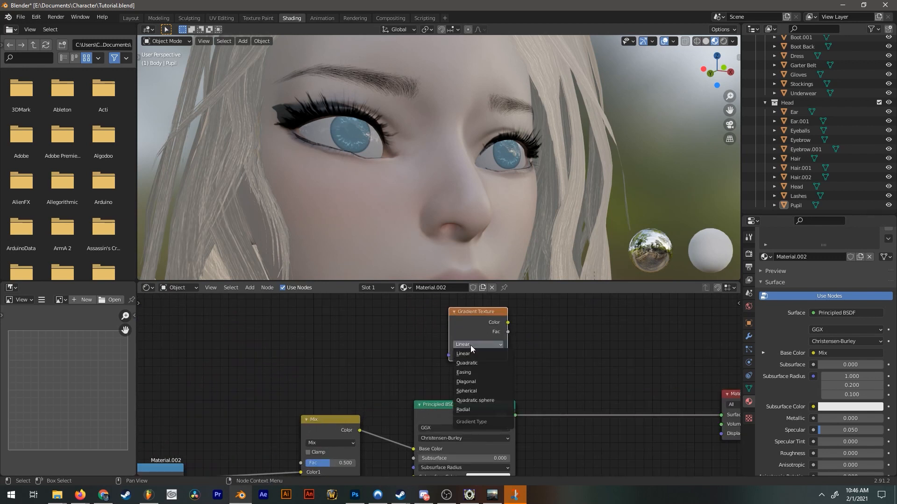
{"action": "middle_click_drag", "start_coordinate": [565, 350], "coordinate": [498, 372]}
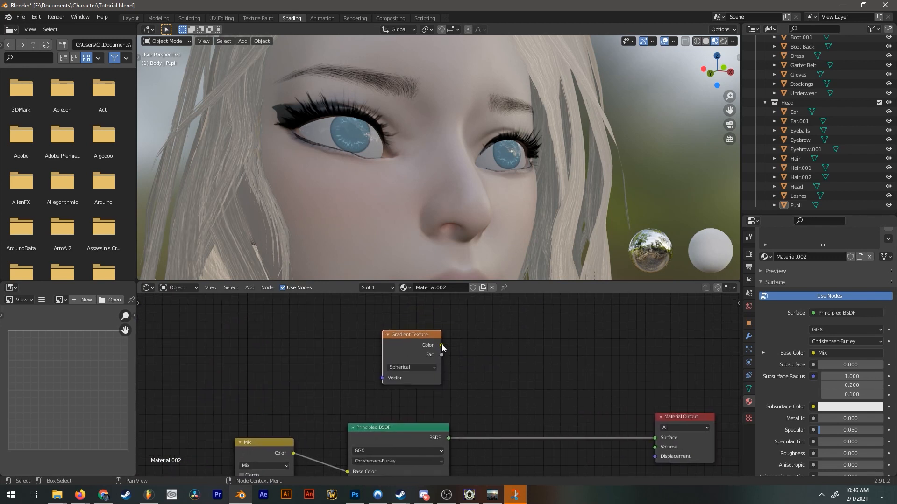
{"action": "left_click_drag", "start_coordinate": [442, 346], "coordinate": [658, 438]}
{"action": "middle_click_drag", "start_coordinate": [383, 340], "coordinate": [545, 345]}
Add a Texture Coordinate node and link its UV output to the Gradient Texture's Vector.
{"action": "scroll", "coordinate": [545, 345], "scroll_direction": "down", "scroll_amount": 4}
{"action": "key", "text": "shift+a"}
{"action": "left_click", "coordinate": [480, 321]}
{"action": "key", "text": "Return"}
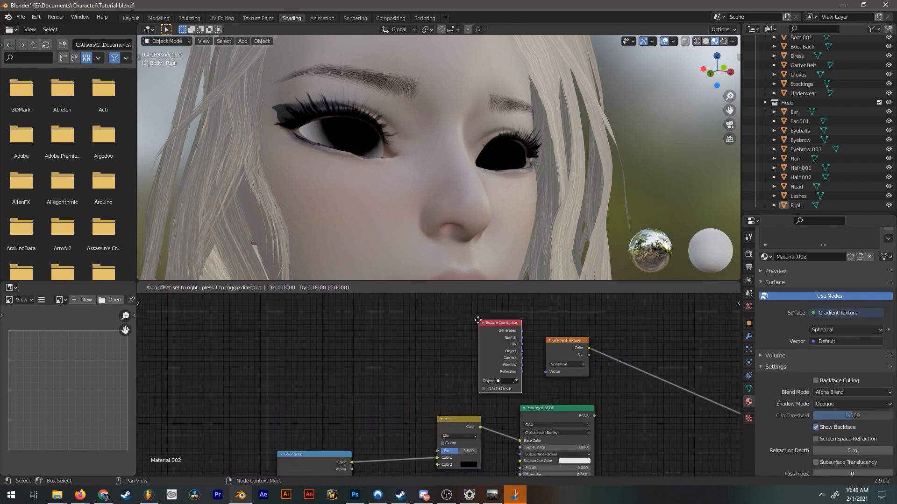
{"action": "left_click", "coordinate": [425, 320]}
{"action": "middle_click_drag", "start_coordinate": [467, 344], "coordinate": [389, 331]}
{"action": "scroll", "coordinate": [388, 332], "scroll_direction": "up", "scroll_amount": 4}
{"action": "left_click_drag", "start_coordinate": [388, 331], "coordinate": [494, 369]}
{"action": "middle_click_drag", "start_coordinate": [463, 346], "coordinate": [459, 382]}
Insert a Mapping node between the Texture Coordinate's UV output and the Gradient Texture.
{"action": "scroll", "coordinate": [445, 324], "scroll_direction": "down", "scroll_amount": 2}
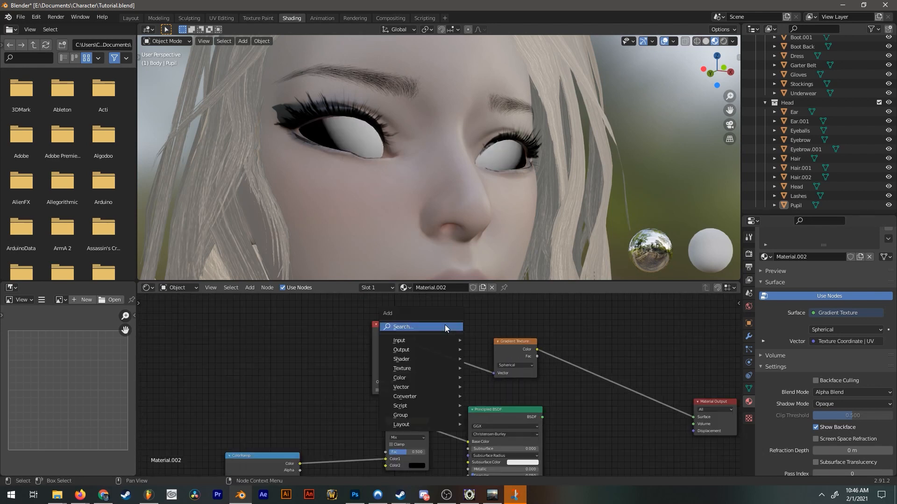
{"action": "key", "text": "shift+a"}
{"action": "type", "text": "mapp"}
{"action": "key", "text": "Return"}
{"action": "left_click", "coordinate": [433, 313]}
{"action": "middle_click_drag", "start_coordinate": [459, 316], "coordinate": [433, 335]}
{"action": "left_click_drag", "start_coordinate": [433, 335], "coordinate": [438, 314]}
Set the Mapping node's X and Y scale to 2 and its location to X -1.1 m, Y -1.3 m.
{"action": "scroll", "coordinate": [533, 389], "scroll_direction": "up", "scroll_amount": 1}
{"action": "middle_click_drag", "start_coordinate": [533, 389], "coordinate": [451, 371]}
{"action": "left_click_drag", "start_coordinate": [432, 327], "coordinate": [400, 327]}
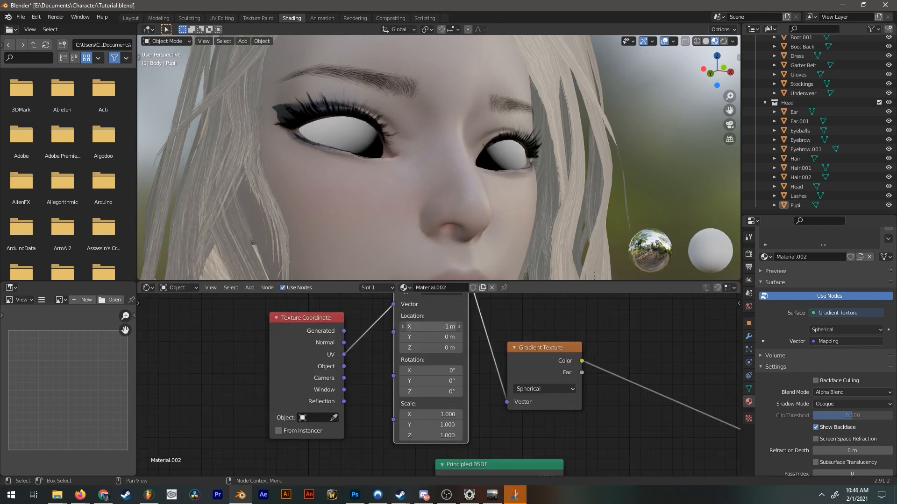
{"action": "type", "text": "2"}
{"action": "key", "text": "Tab"}
{"action": "type", "text": "2"}
{"action": "key", "text": "Return"}
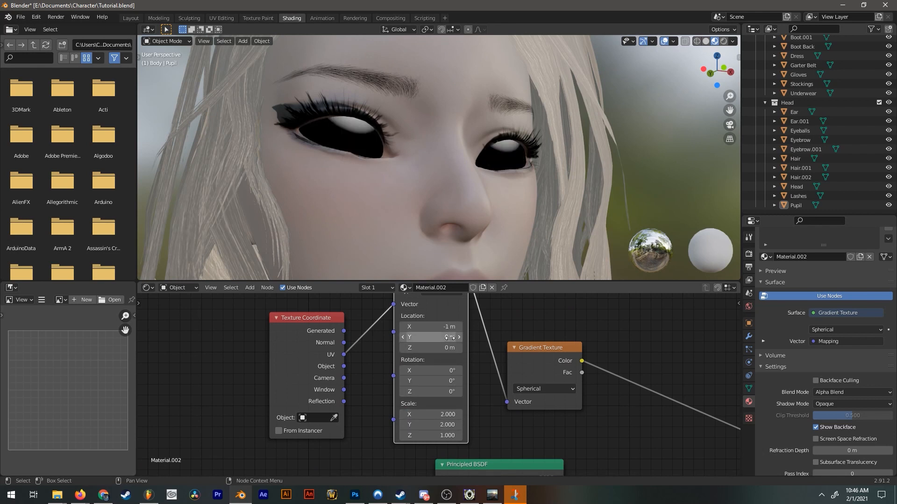
{"action": "left_click_drag", "start_coordinate": [442, 336], "coordinate": [411, 335]}
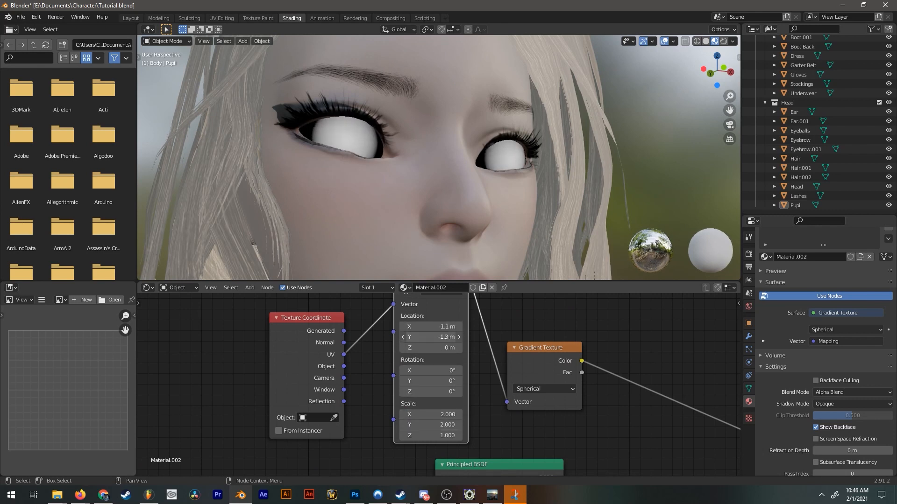
Set the Mapping node's X and Y scale to 4 and both its X and Y location to -2.1 m.
{"action": "key", "text": "Tab"}
{"action": "type", "text": "3"}
{"action": "key", "text": "Return"}
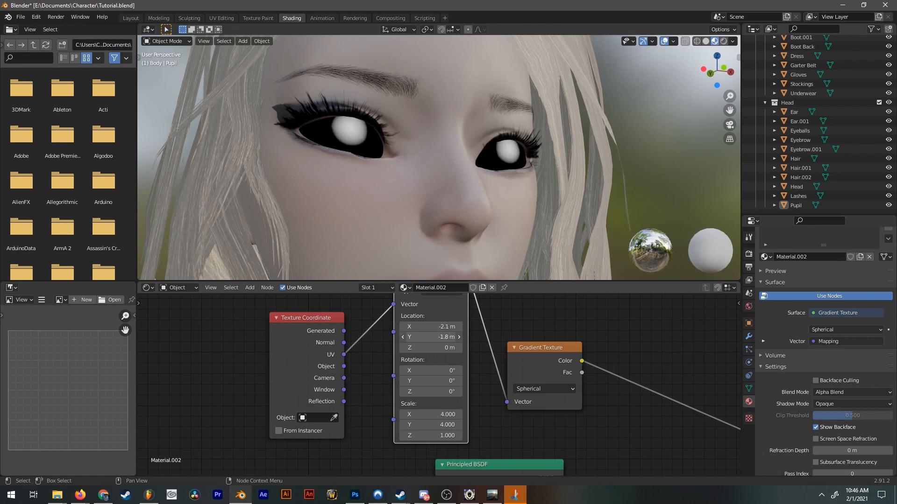
{"action": "scroll", "coordinate": [545, 141], "scroll_direction": "down", "scroll_amount": 4}
{"action": "middle_click_drag", "start_coordinate": [537, 144], "coordinate": [496, 161]}
{"action": "scroll", "coordinate": [514, 187], "scroll_direction": "up", "scroll_amount": 4}
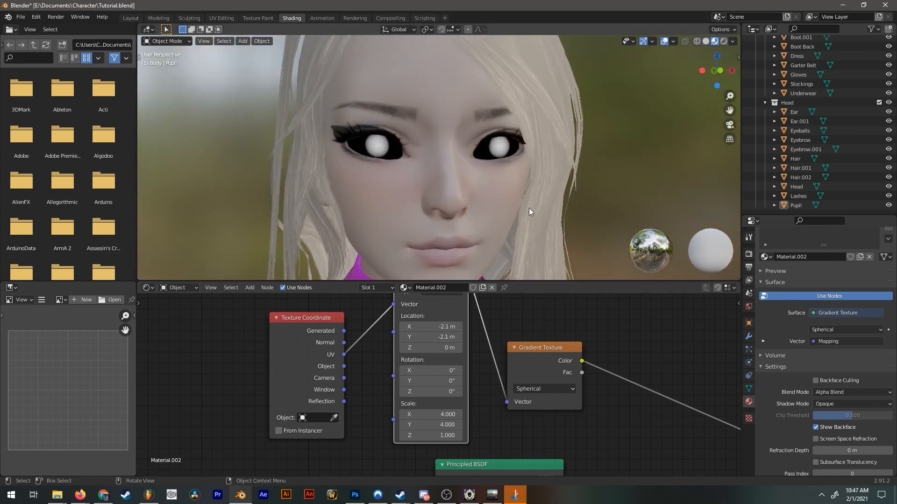
{"action": "scroll", "coordinate": [431, 424], "scroll_direction": "up", "scroll_amount": 2}
Set the Mapping node's X and Y scale to 6.5 and its location to X -3.6 m, Y -3.4 m.
{"action": "left_click_drag", "start_coordinate": [454, 377], "coordinate": [472, 385]}
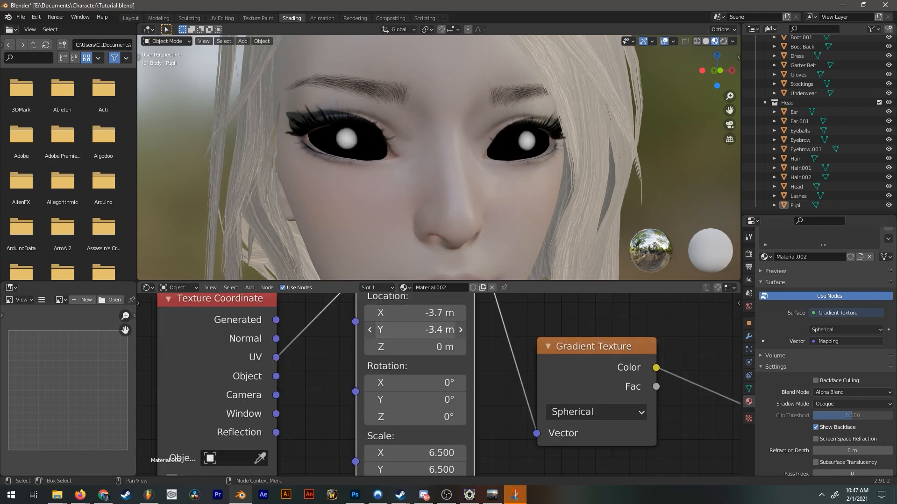
{"action": "left_click_drag", "start_coordinate": [414, 313], "coordinate": [421, 313]}
{"action": "scroll", "coordinate": [551, 217], "scroll_direction": "down", "scroll_amount": 5}
{"action": "middle_click_drag", "start_coordinate": [530, 183], "coordinate": [518, 180]}
{"action": "scroll", "coordinate": [312, 140], "scroll_direction": "up", "scroll_amount": 10}
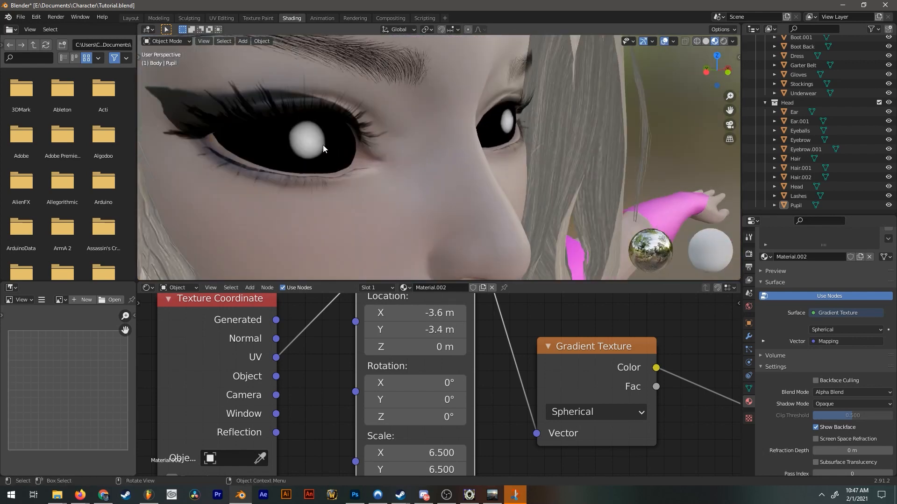
Insert a ColorRamp between the Gradient Texture's Color and the Material Output's Surface.
{"action": "middle_click_drag", "start_coordinate": [591, 388], "coordinate": [285, 337]}
{"action": "scroll", "coordinate": [469, 341], "scroll_direction": "down", "scroll_amount": 8}
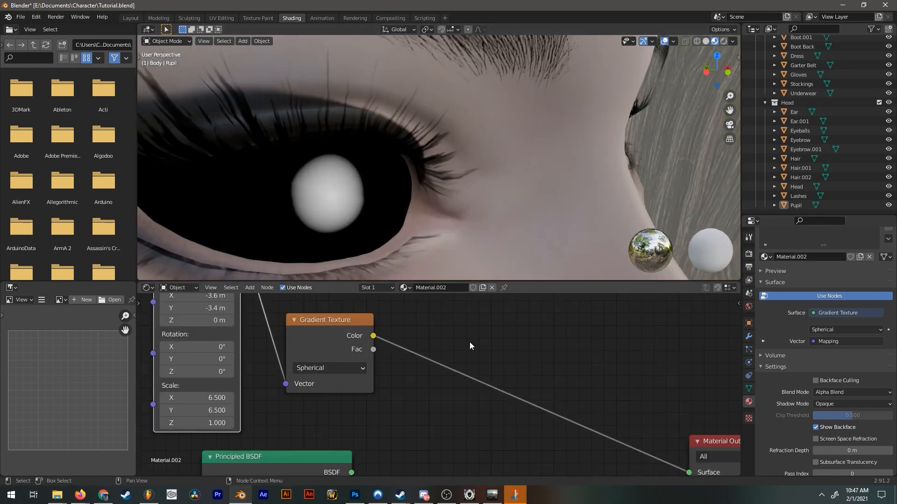
{"action": "key", "text": "shift+a"}
{"action": "left_click", "coordinate": [471, 340]}
{"action": "type", "text": "col"}
{"action": "key", "text": "Down"}
{"action": "key", "text": "Return"}
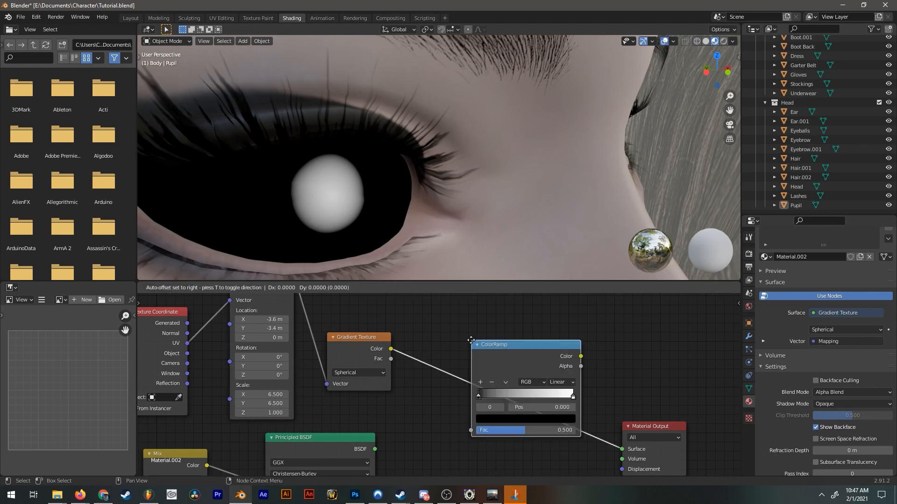
{"action": "left_click", "coordinate": [453, 336]}
{"action": "middle_click_drag", "start_coordinate": [495, 395], "coordinate": [445, 386]}
Move the gradient ColorRamp's white stop to about the middle of the ramp to sharpen the pupil circle.
{"action": "scroll", "coordinate": [445, 387], "scroll_direction": "up", "scroll_amount": 5}
{"action": "left_click_drag", "start_coordinate": [535, 381], "coordinate": [440, 382]}
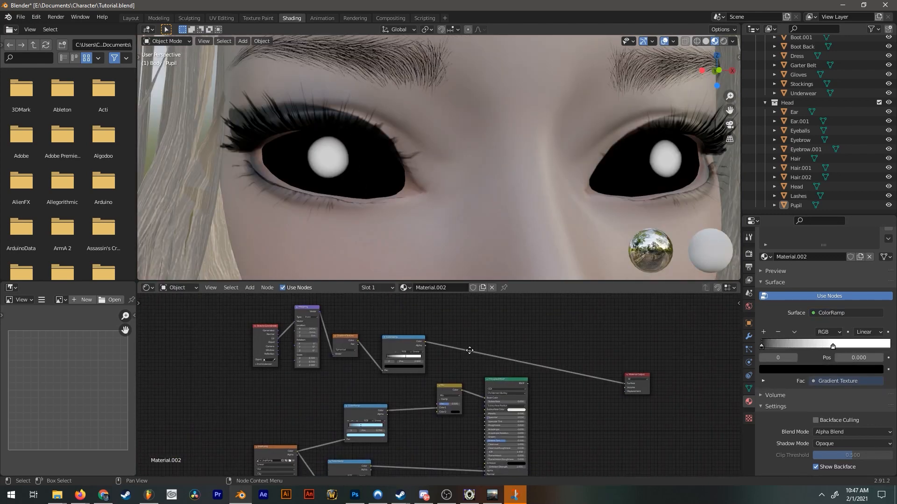
{"action": "middle_click_drag", "start_coordinate": [469, 350], "coordinate": [495, 320]}
{"action": "scroll", "coordinate": [477, 345], "scroll_direction": "up", "scroll_amount": 2}
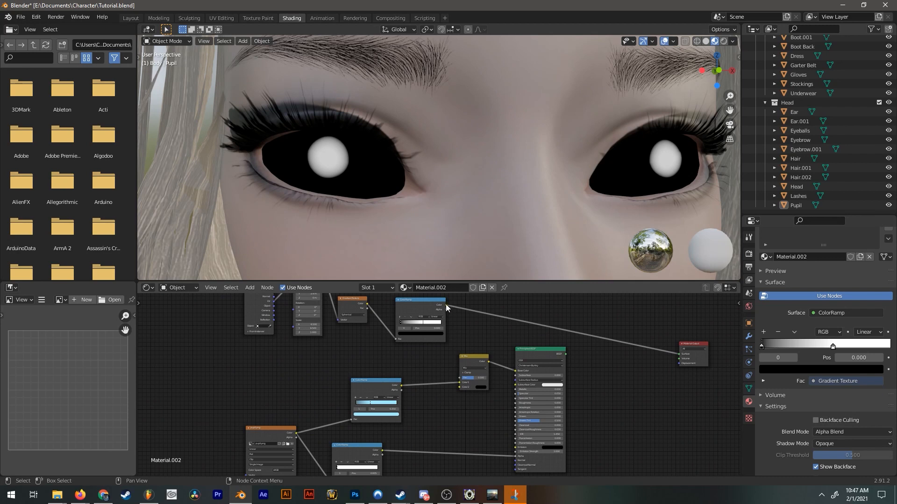
Link the gradient ColorRamp's Color to the Mix node's Fac and reconnect the Principled BSDF to the Material Output's Surface.
{"action": "left_click_drag", "start_coordinate": [446, 305], "coordinate": [460, 376]}
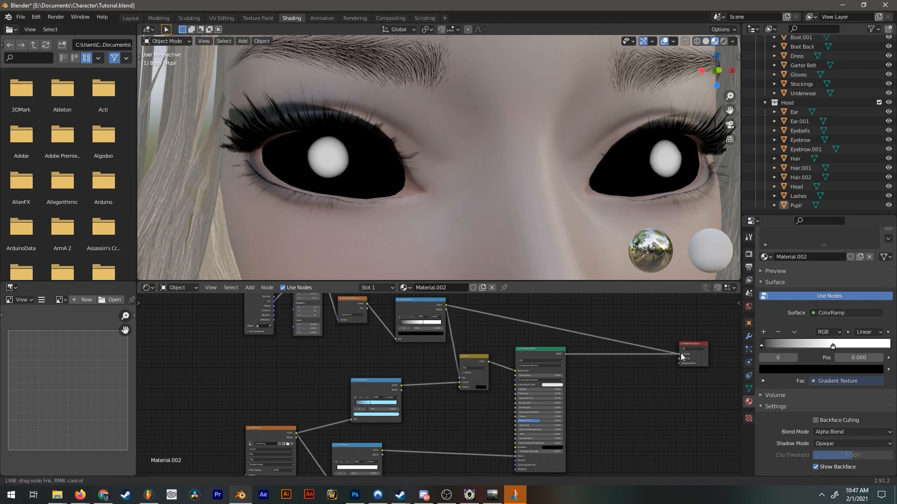
{"action": "left_click_drag", "start_coordinate": [682, 357], "coordinate": [684, 361]}
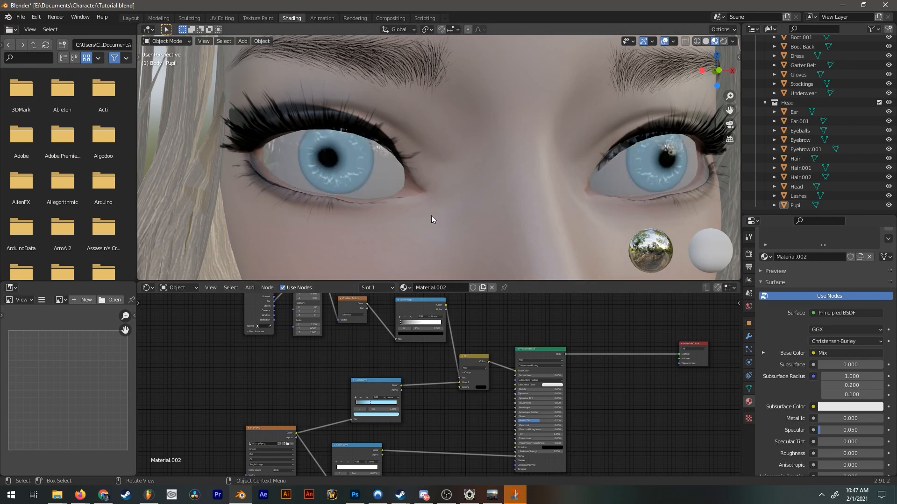
{"action": "scroll", "coordinate": [430, 215], "scroll_direction": "down", "scroll_amount": 9}
{"action": "middle_click_drag", "start_coordinate": [444, 197], "coordinate": [457, 200]}
{"action": "scroll", "coordinate": [456, 201], "scroll_direction": "up", "scroll_amount": 9}
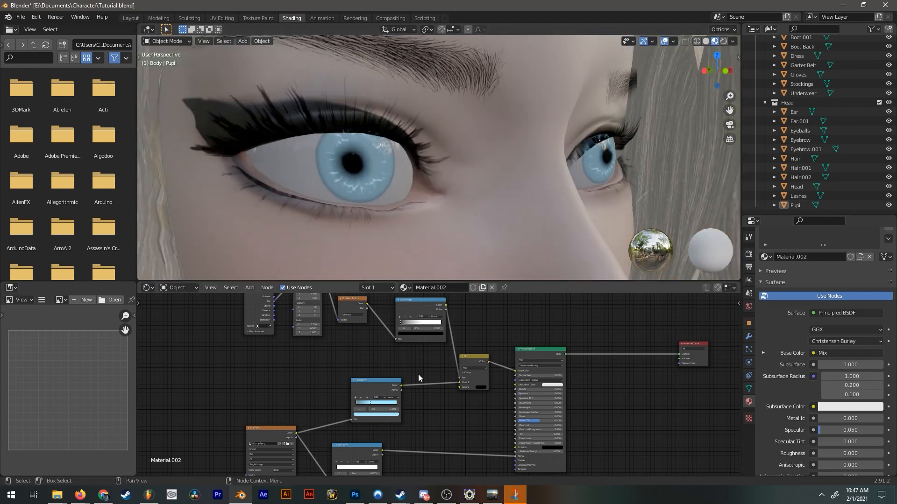
Set the Mapping node's X and Y location to -3.2 m to recentre the dark pupil in the iris.
{"action": "scroll", "coordinate": [418, 378], "scroll_direction": "up", "scroll_amount": 4}
{"action": "scroll", "coordinate": [419, 211], "scroll_direction": "up", "scroll_amount": 3}
{"action": "scroll", "coordinate": [461, 372], "scroll_direction": "up", "scroll_amount": 3}
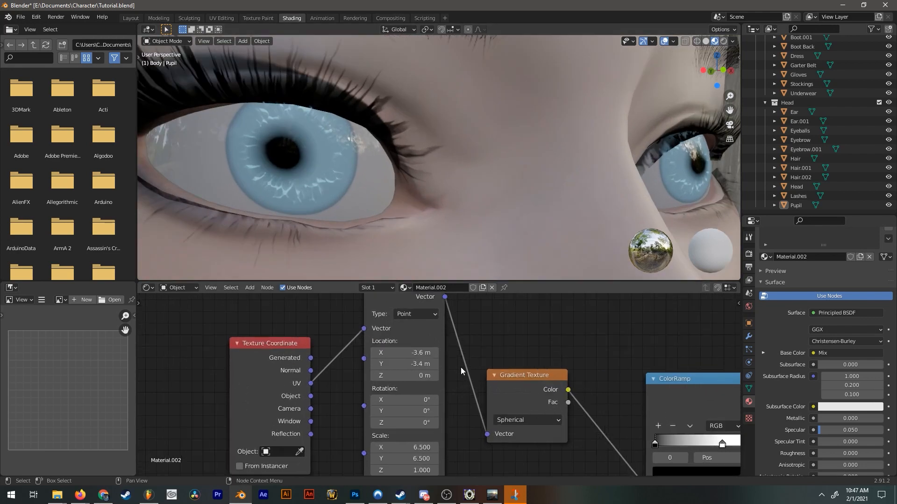
{"action": "mouse_move", "coordinate": [405, 353]}
{"action": "left_mouse_down"}
{"action": "mouse_move", "coordinate": [421, 364]}
{"action": "mouse_move", "coordinate": [400, 364]}
{"action": "left_mouse_up"}
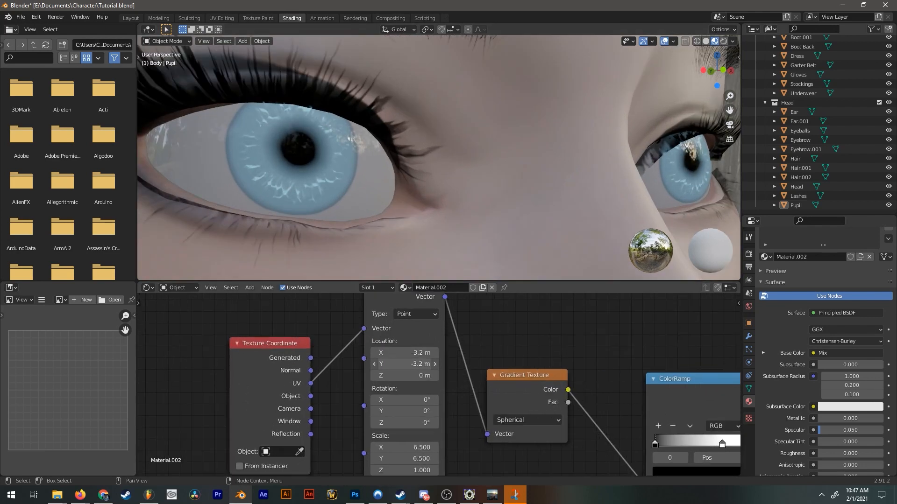
Examine the finished eyes and face from several distances, and check the hair's material nodes.
{"action": "middle_click_drag", "start_coordinate": [608, 456], "coordinate": [335, 384]}
{"action": "scroll", "coordinate": [443, 380], "scroll_direction": "up", "scroll_amount": 3}
{"action": "left_click_drag", "start_coordinate": [446, 370], "coordinate": [377, 365]}
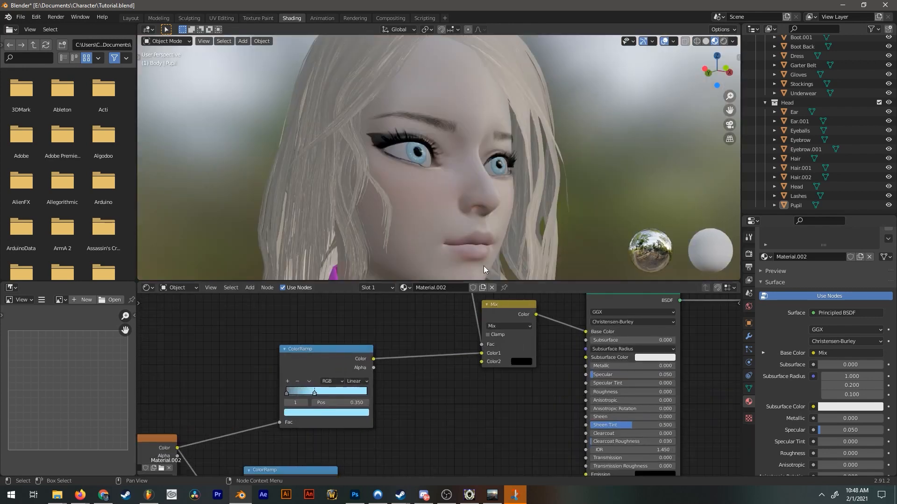
{"action": "scroll", "coordinate": [601, 377], "scroll_direction": "up", "scroll_amount": 2}
{"action": "left_click", "coordinate": [560, 350]}
{"action": "left_click_drag", "start_coordinate": [644, 261], "coordinate": [644, 186]}
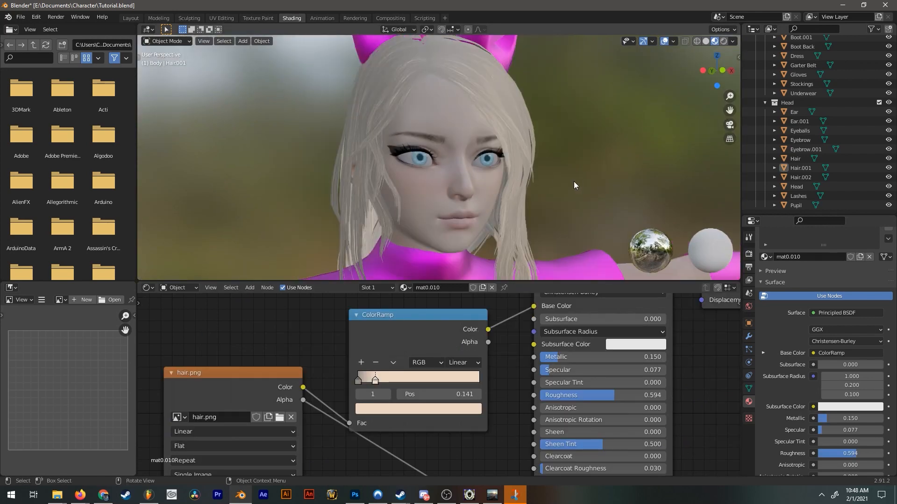
{"action": "scroll", "coordinate": [831, 330], "scroll_direction": "up", "scroll_amount": 2}
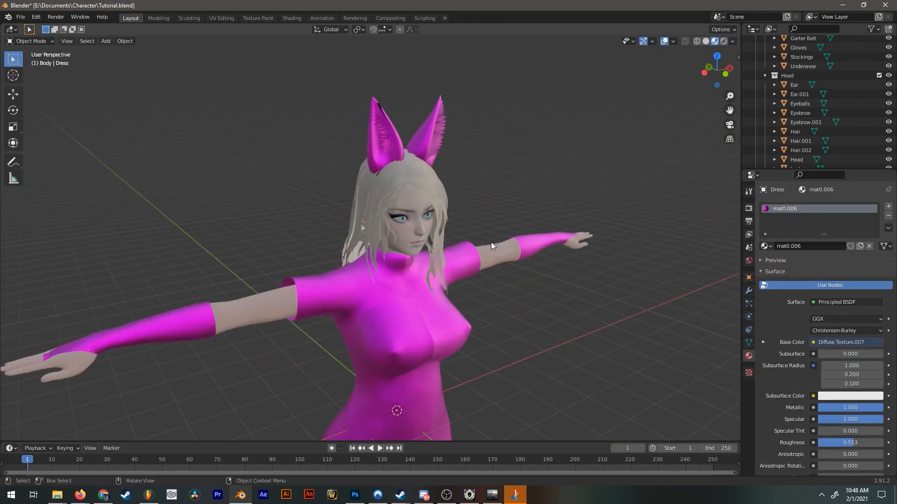
Inspect the dress on the full character and examine its mat0.006 shader nodes.
{"action": "middle_click_drag", "start_coordinate": [491, 242], "coordinate": [469, 178]}
{"action": "middle_click_drag", "start_coordinate": [664, 309], "coordinate": [338, 155]}
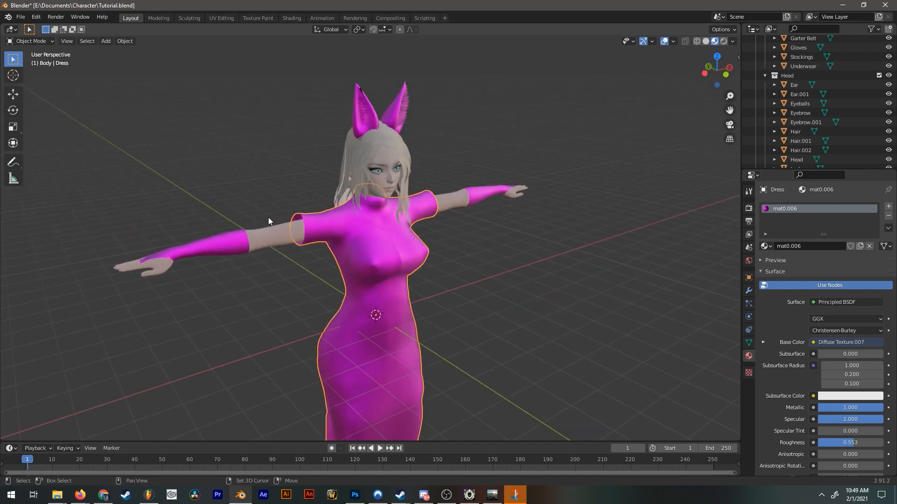
{"action": "middle_click_drag", "start_coordinate": [269, 219], "coordinate": [270, 160]}
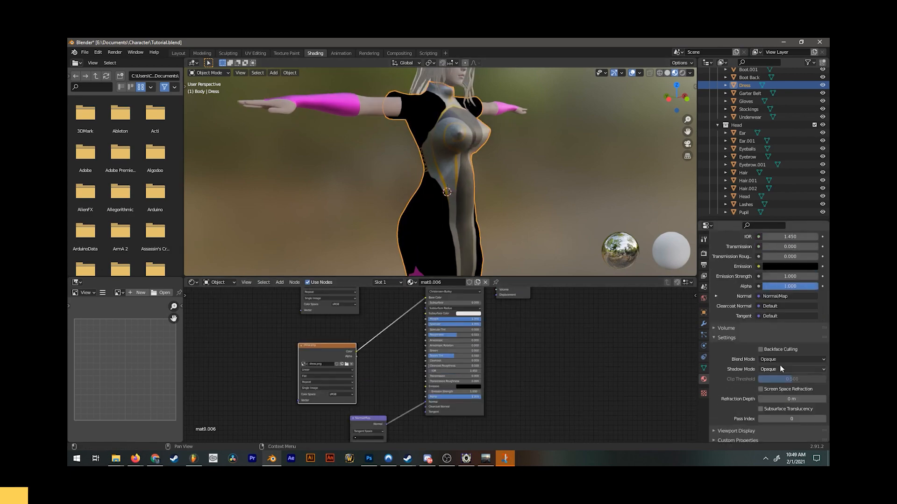
{"action": "scroll", "coordinate": [439, 173], "scroll_direction": "up", "scroll_amount": 4}
{"action": "scroll", "coordinate": [439, 364], "scroll_direction": "up", "scroll_amount": 5}
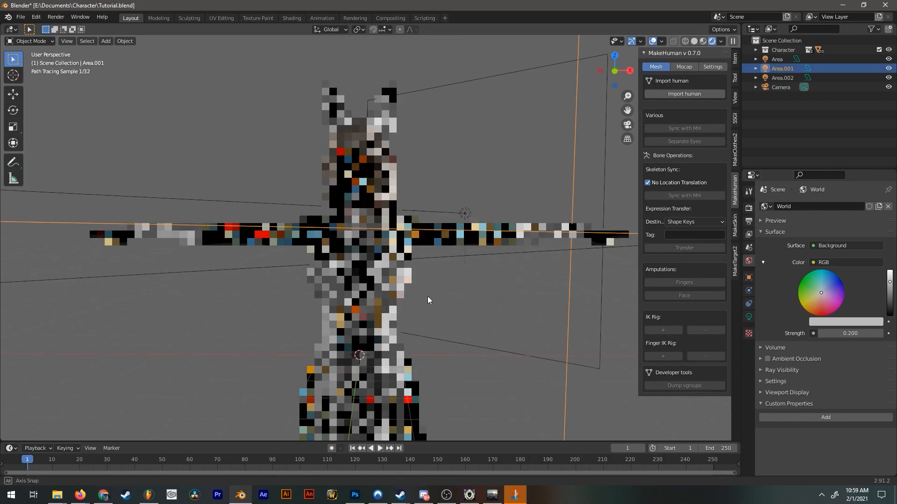
Examine the textured character and its area lighting from several angles in the rendered view.
{"action": "mouse_move", "coordinate": [467, 362]}
{"action": "middle_mouse_down"}
{"action": "mouse_move", "coordinate": [458, 335]}
{"action": "mouse_move", "coordinate": [473, 363]}
{"action": "middle_mouse_up"}
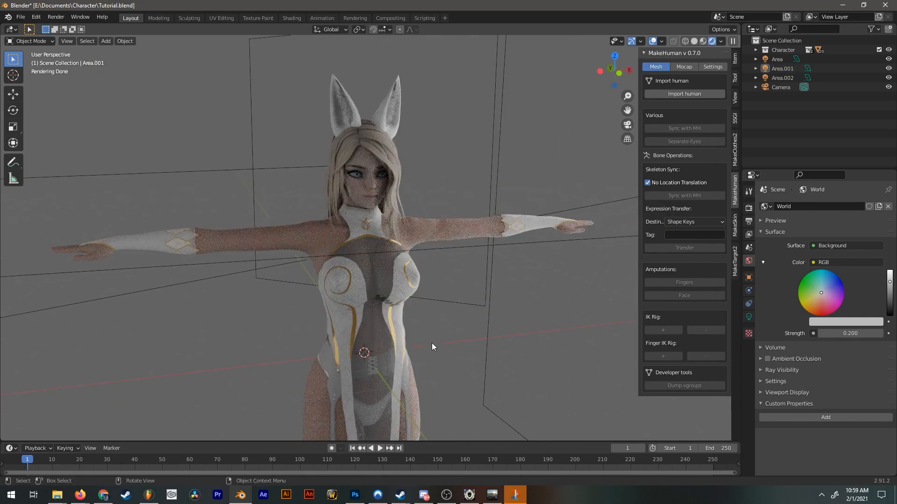
{"action": "middle_click_drag", "start_coordinate": [442, 318], "coordinate": [497, 291]}
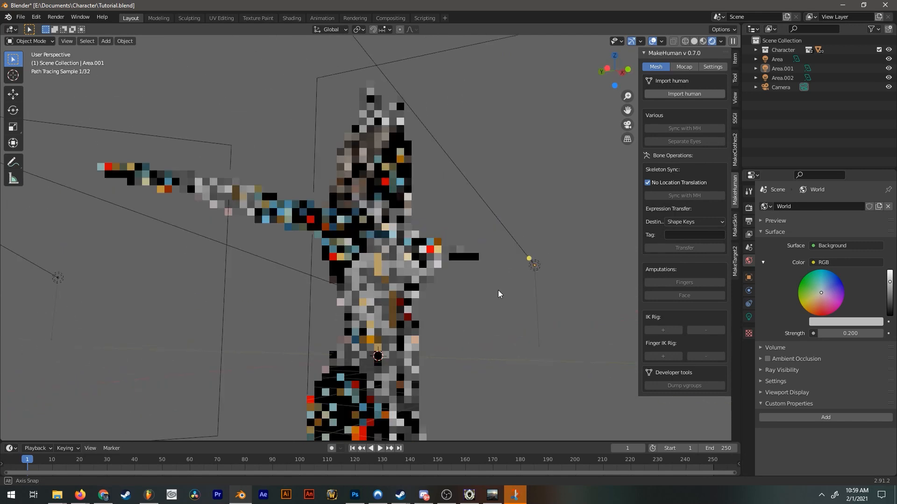